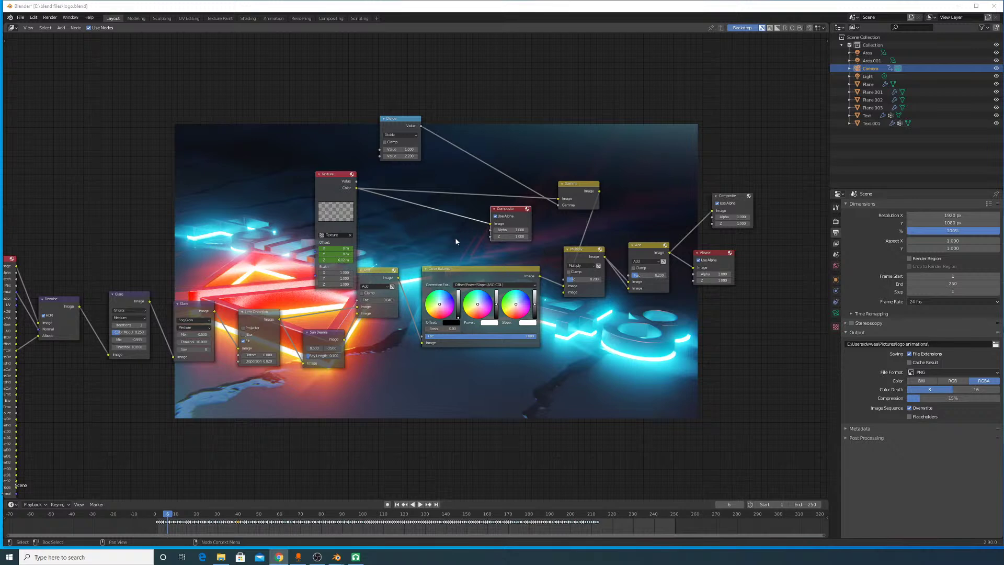
Step: Look over the compositing node tree and switch its editor area to the 3D Viewport
middle_drag(404, 255, 493, 203)
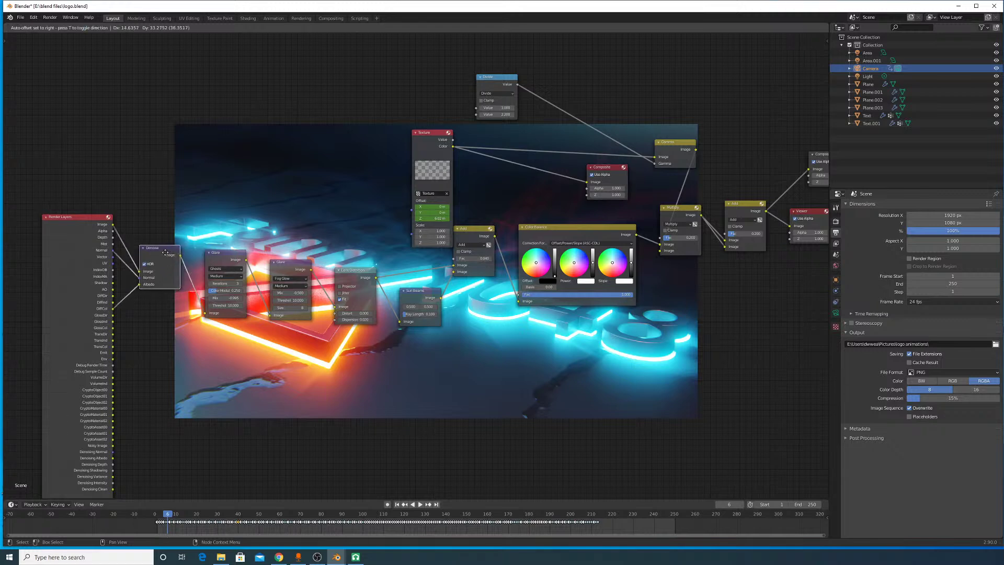
middle_drag(181, 225, 281, 258)
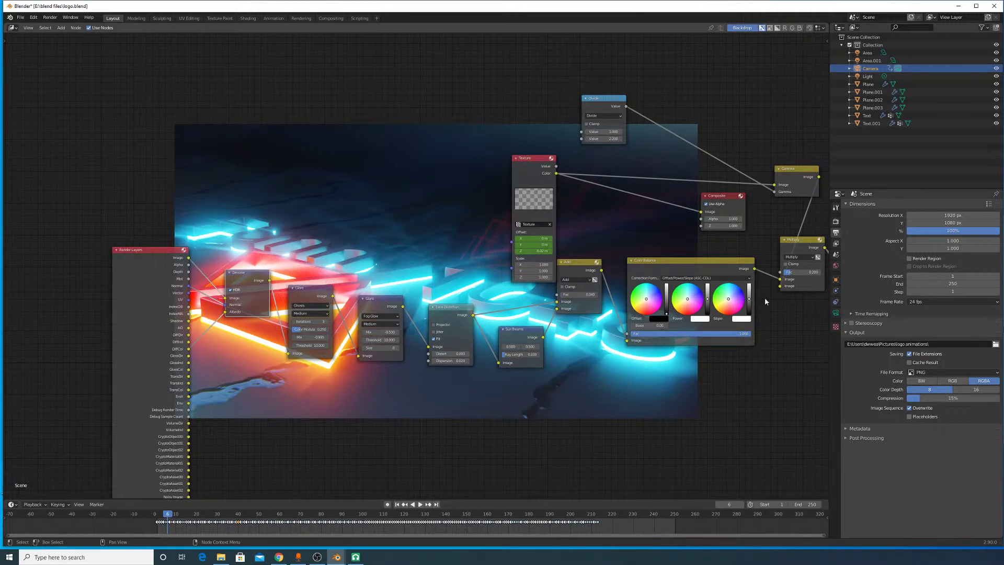
key(alt+Tab)
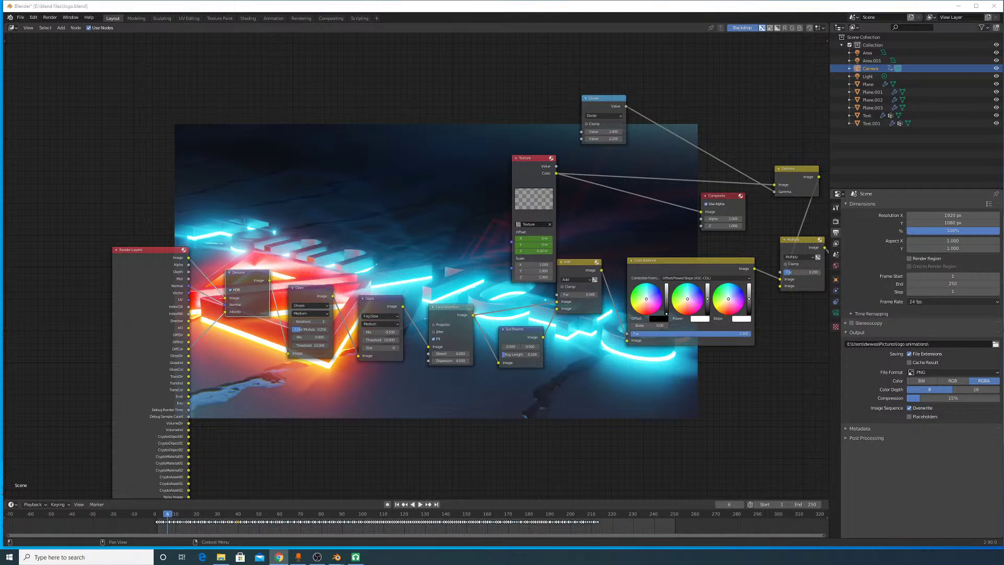
click(17, 29)
click(32, 58)
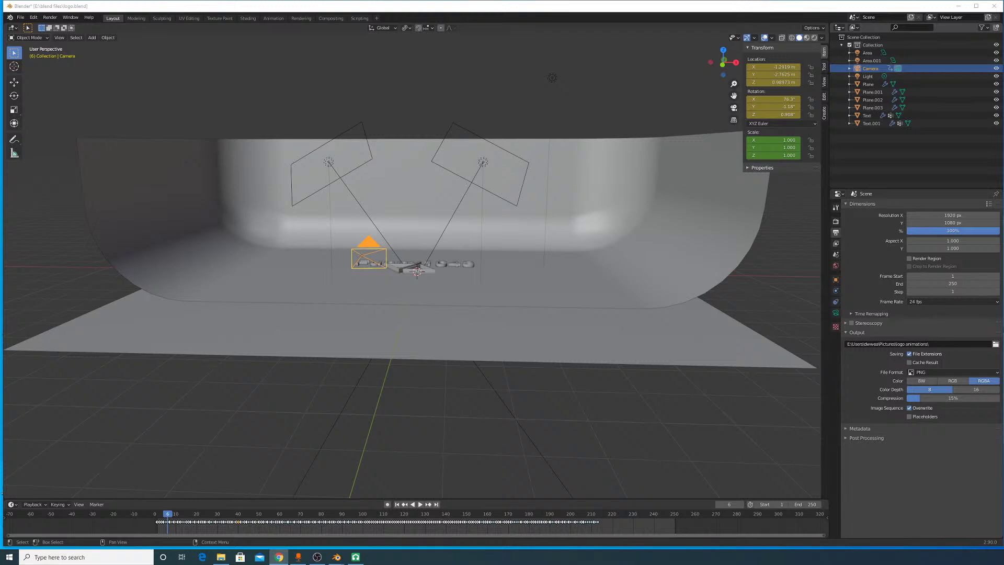
Step: Examine the Funny1048 text, the triangle logo, the camera and the area lights from several angles
middle_drag(528, 245, 477, 278)
scroll(559, 312, up, 4)
middle_drag(560, 312, 475, 347)
middle_drag(509, 249, 459, 337)
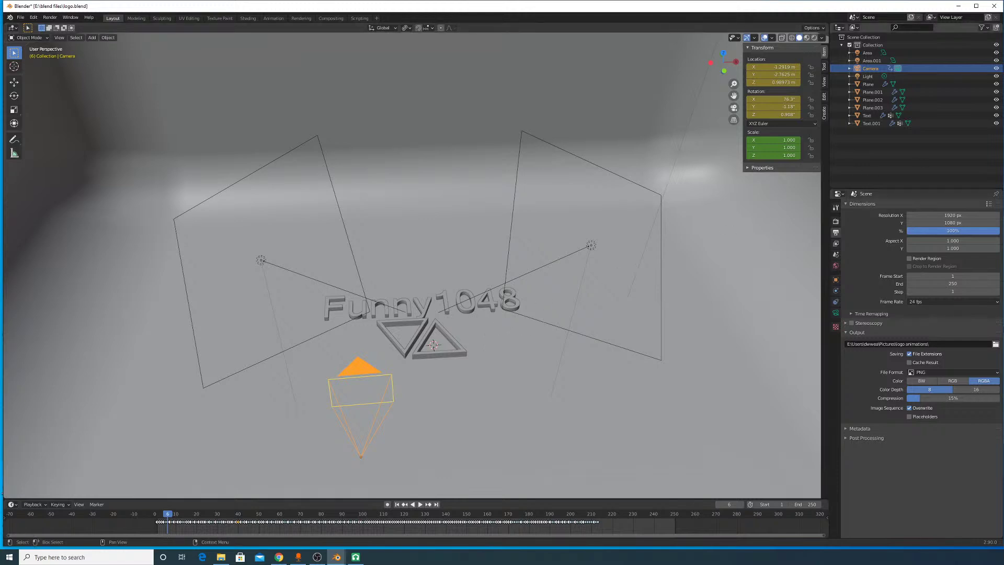
key(alt+Tab)
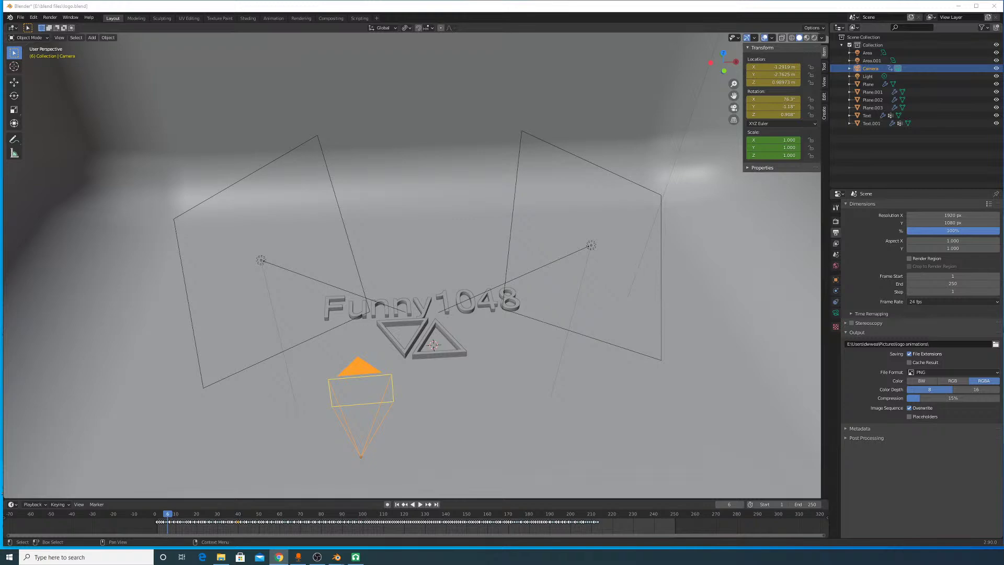
middle_drag(659, 279, 593, 264)
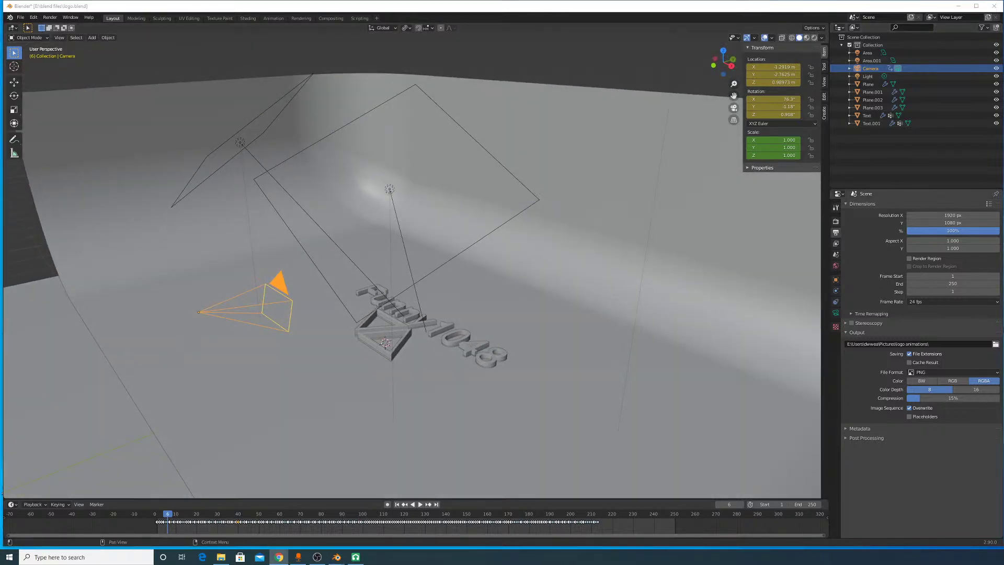
middle_drag(528, 337, 489, 334)
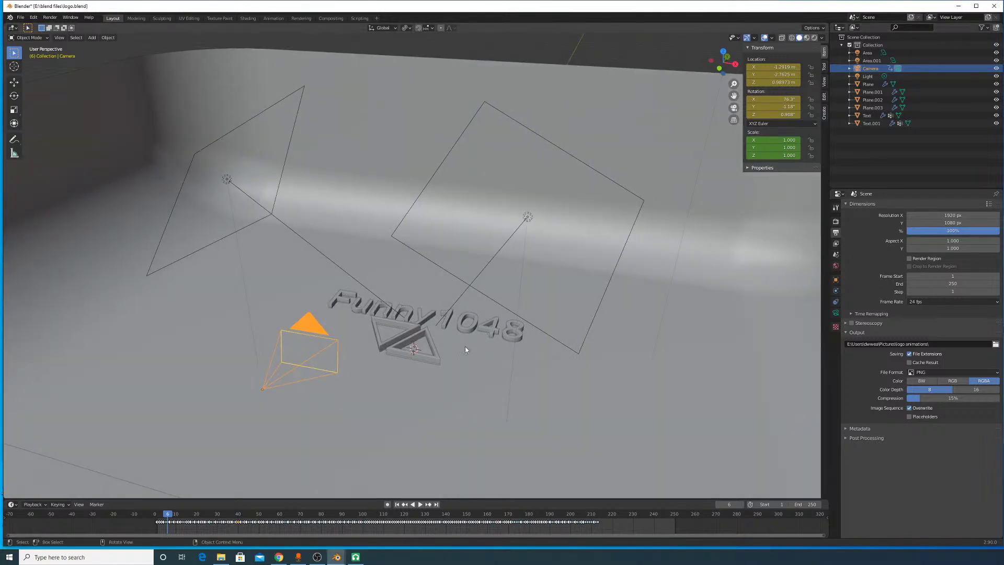
mouse_move(437, 340)
shift+middle_down()
mouse_move(421, 303)
mouse_move(436, 304)
mouse_move(419, 319)
mouse_move(447, 334)
shift+middle_up()
scroll(418, 319, up, 2)
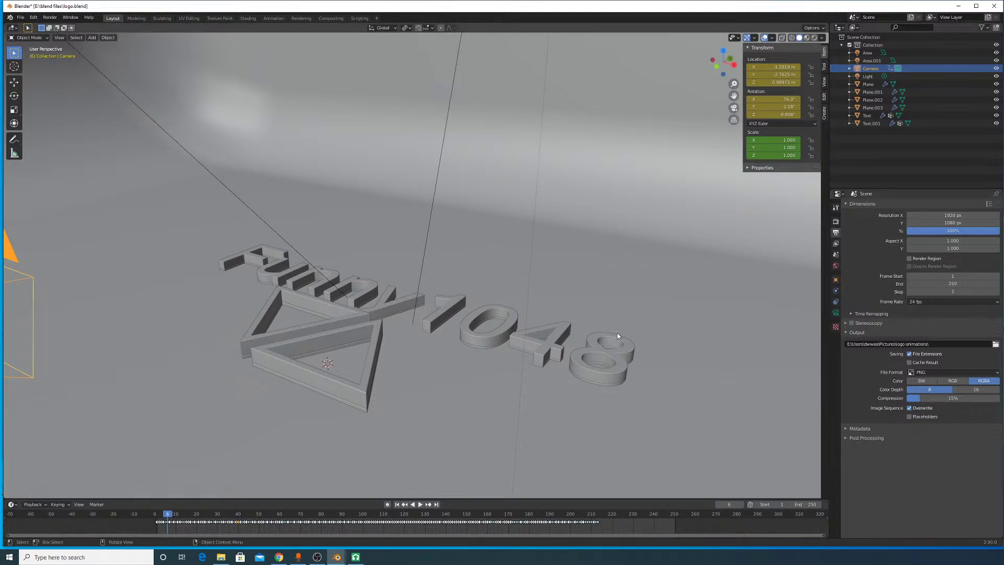
middle_drag(566, 278, 554, 297)
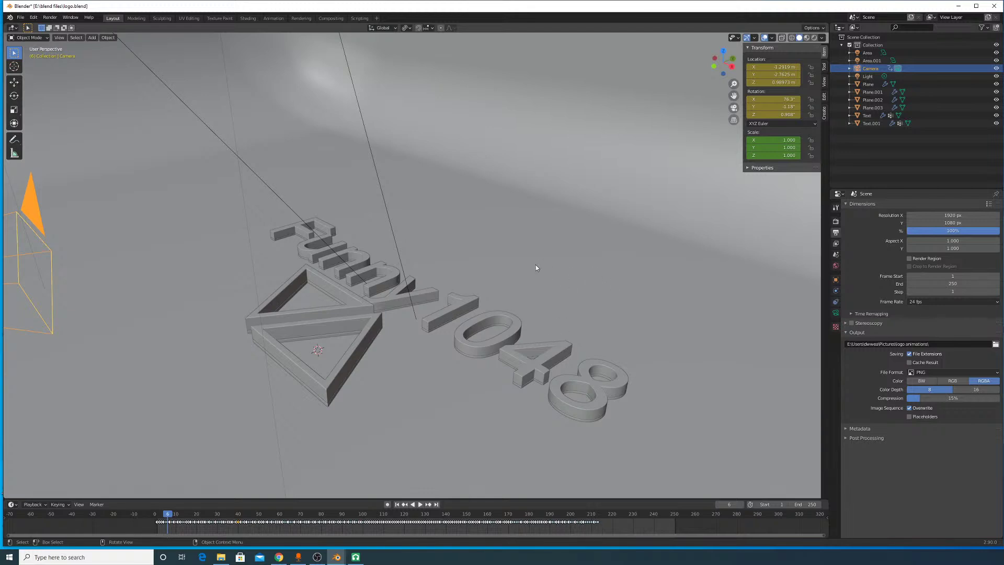
middle_drag(535, 265, 542, 287)
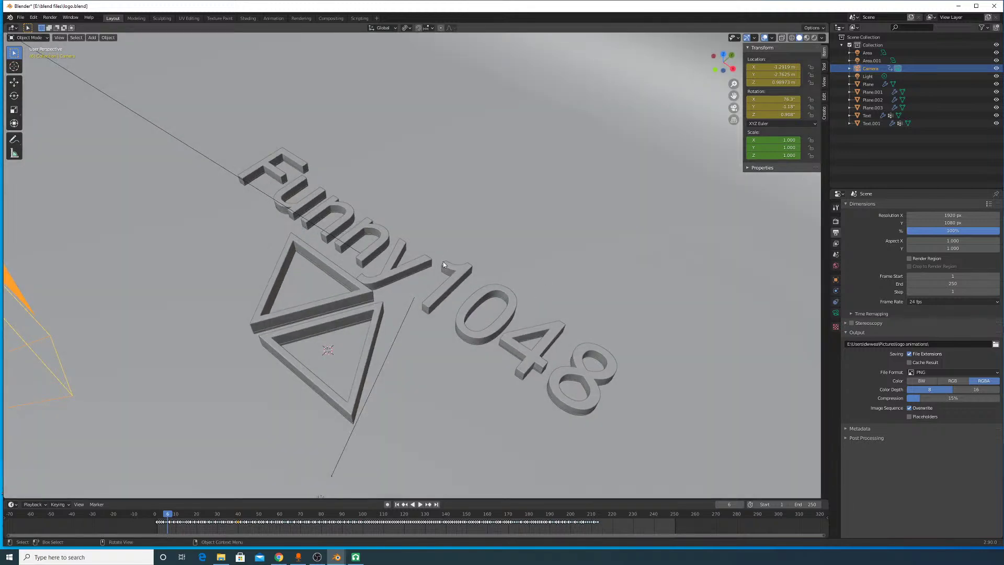
middle_drag(403, 270, 479, 247)
shift+middle_drag(517, 279, 532, 246)
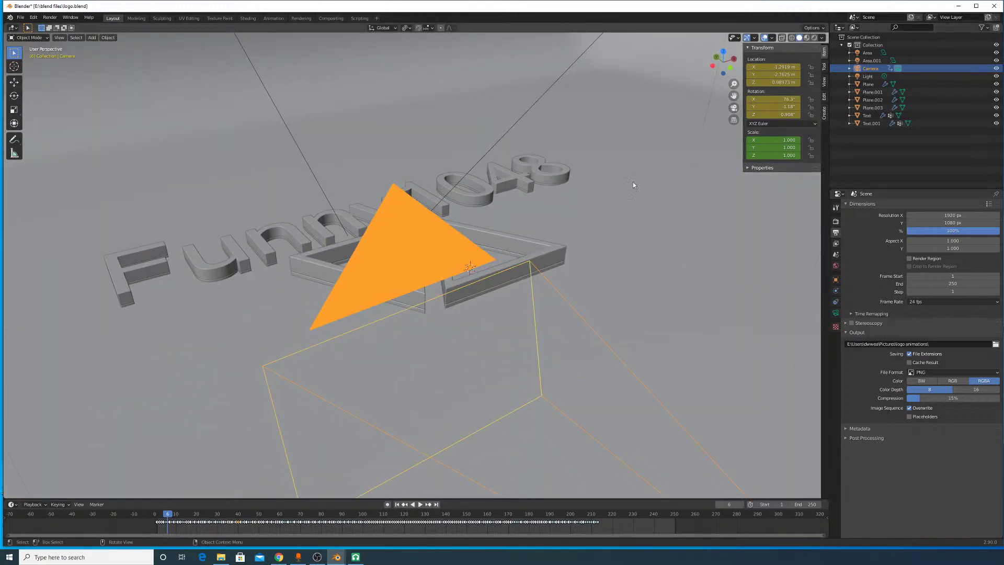
middle_drag(477, 306, 485, 286)
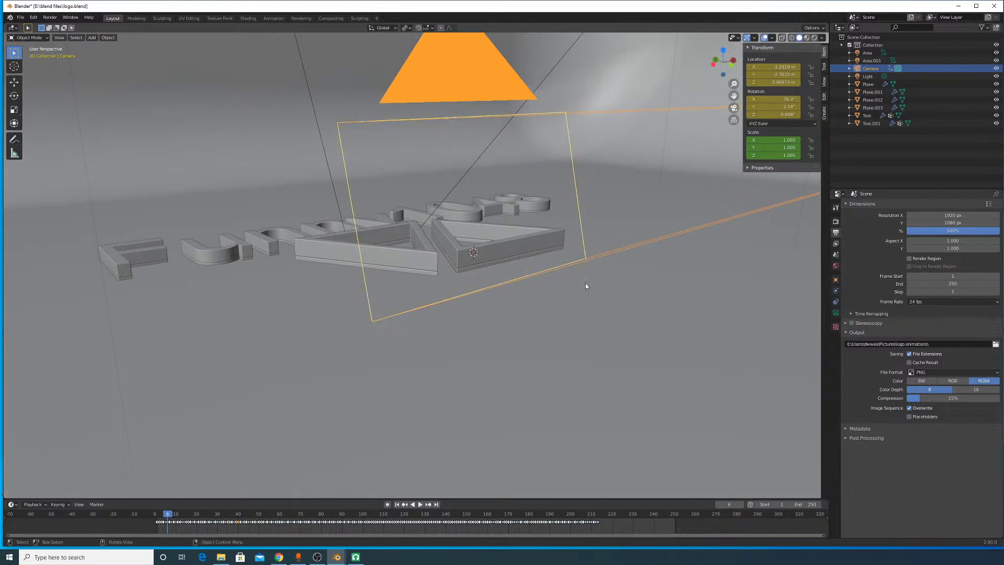
Step: Select the upper part of the double-triangle logo and inspect its two-layer frame up close
scroll(597, 270, up, 5)
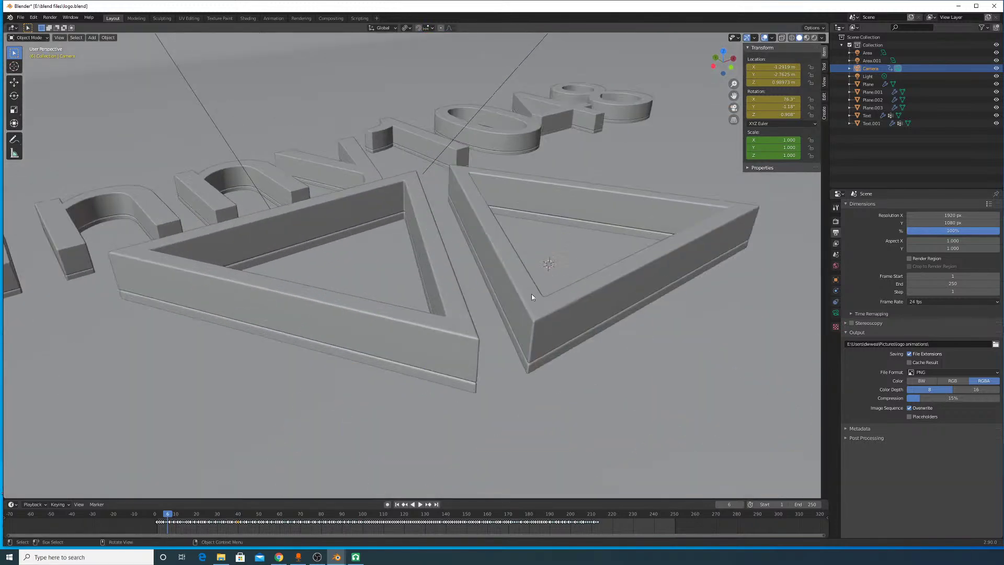
click(541, 325)
middle_drag(616, 328, 574, 325)
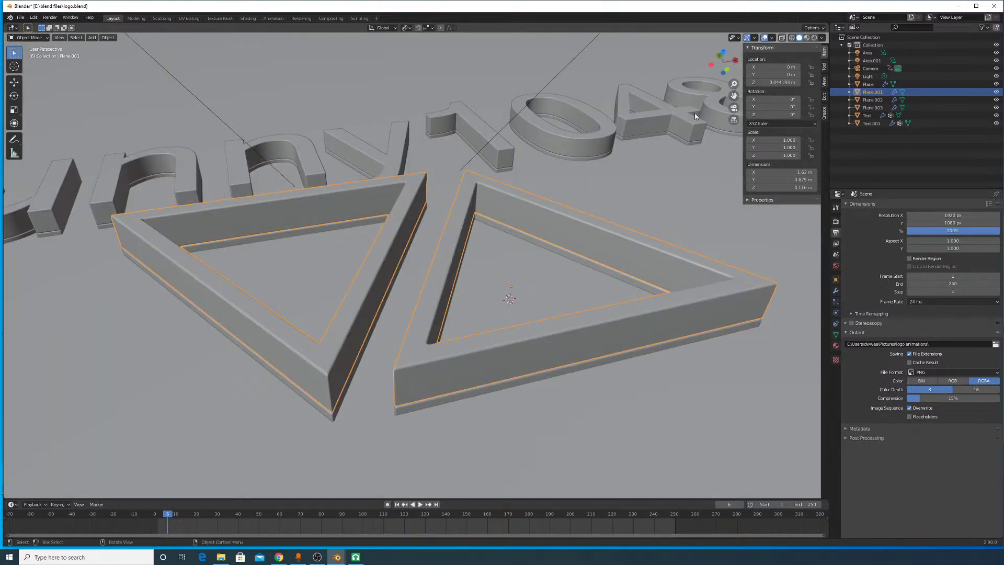
scroll(323, 238, down, 2)
middle_drag(323, 238, 296, 159)
scroll(295, 159, down, 3)
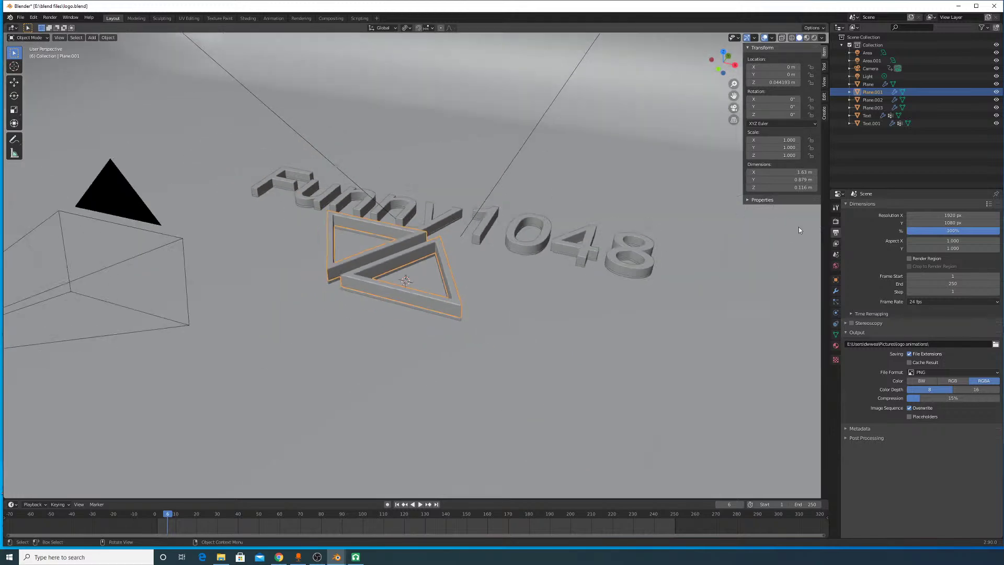
Step: Enable OptiX viewport denoising in the Cycles render settings
click(835, 221)
scroll(877, 277, down, 3)
scroll(877, 278, up, 15)
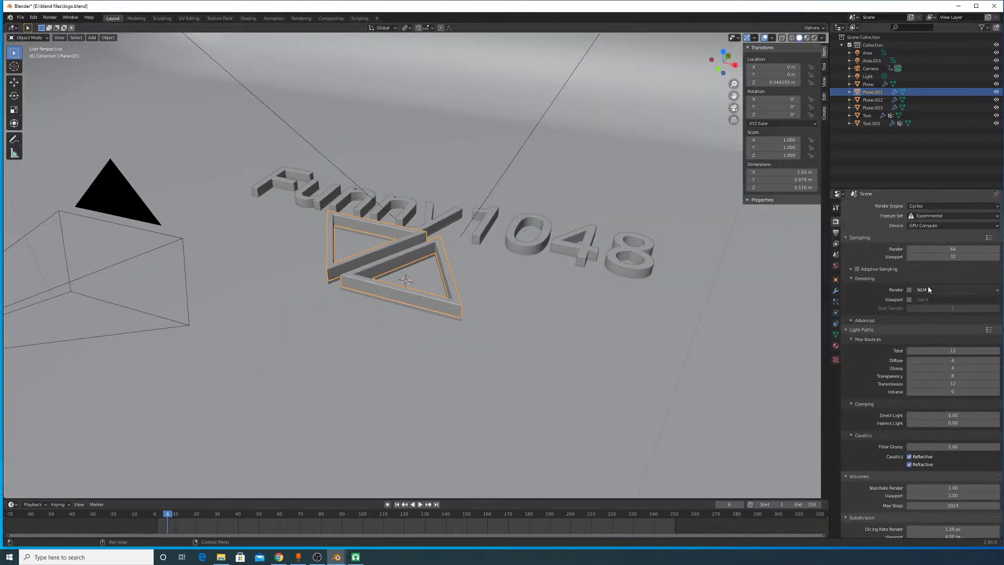
click(909, 299)
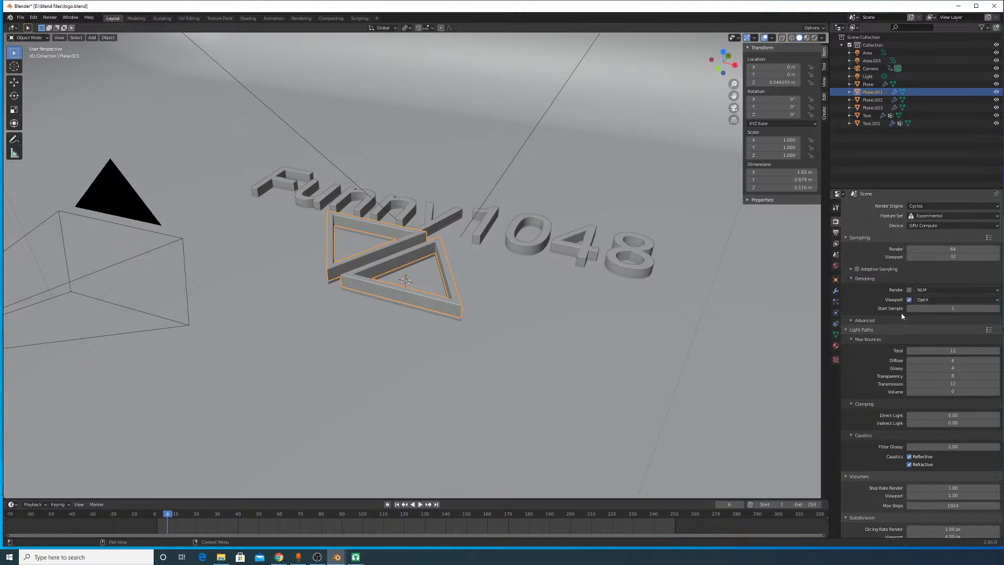
Step: Preview the backdrop and glowing logo in Rendered viewport shading, and return to Solid shading
middle_drag(562, 193, 556, 256)
middle_drag(499, 272, 598, 283)
scroll(598, 284, down, 8)
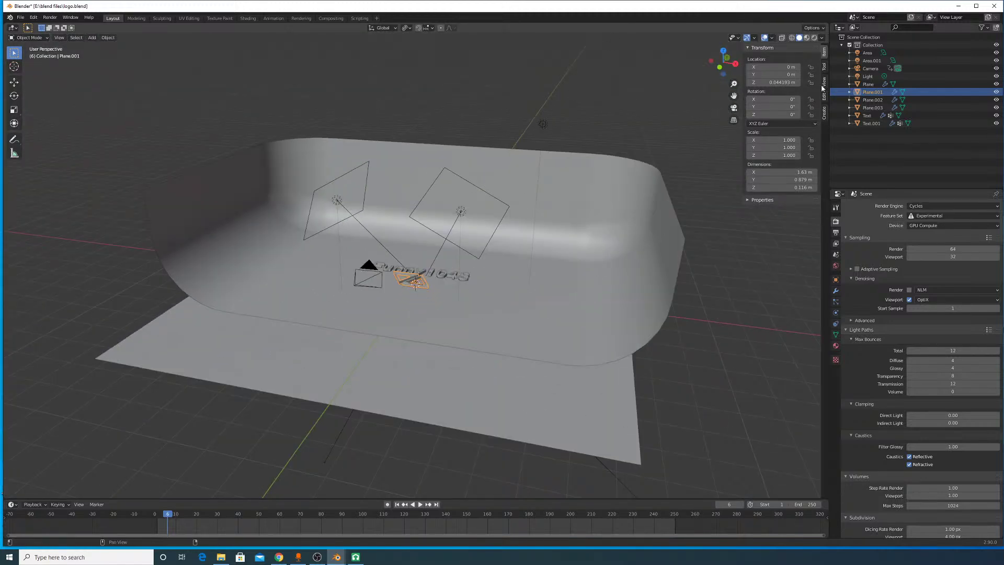
click(814, 38)
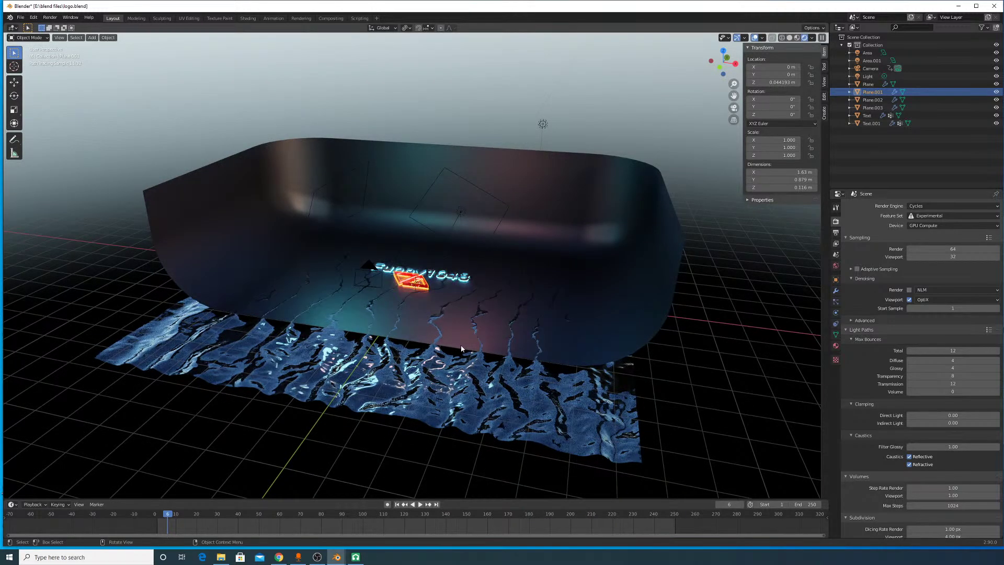
scroll(525, 288, up, 5)
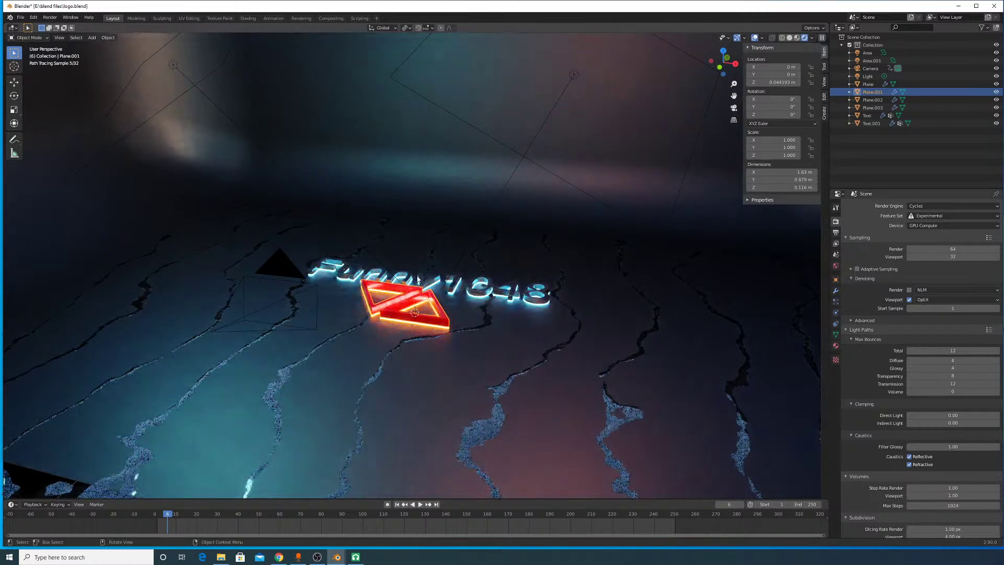
middle_drag(471, 280, 706, 122)
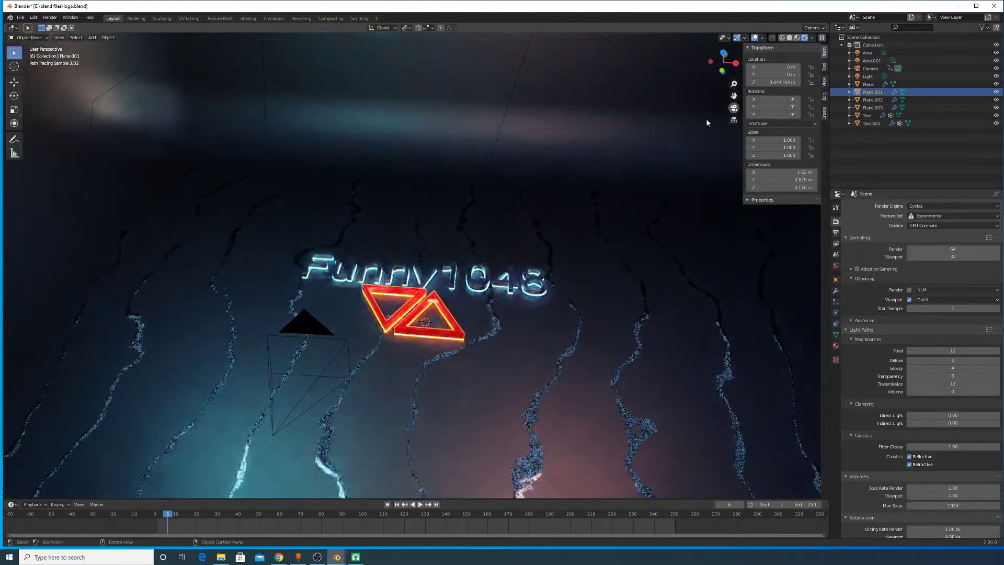
click(789, 38)
middle_drag(434, 258, 424, 271)
click(422, 274)
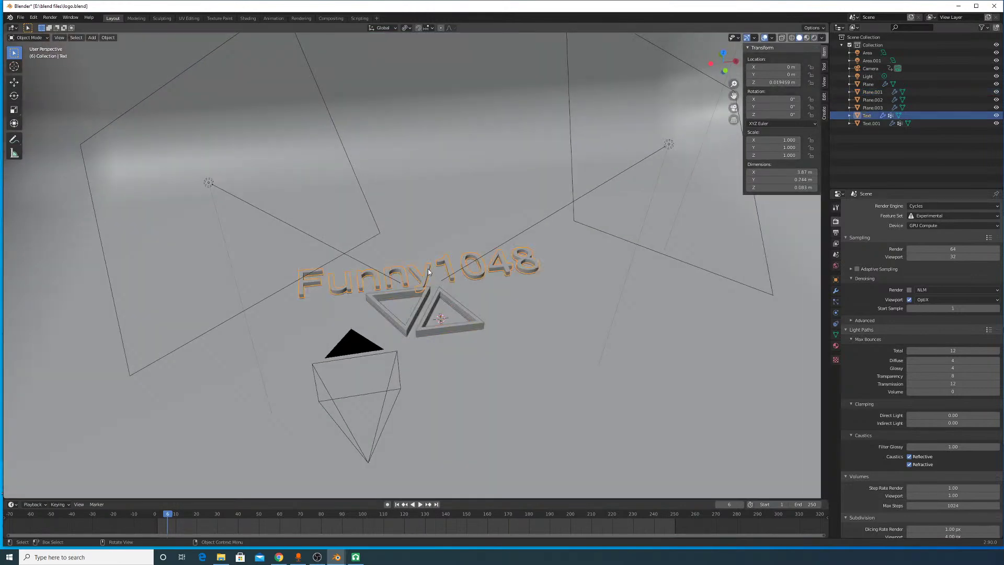
key(g)
key(Escape)
Step: Add a new text object at the world origin beside the existing logo
middle_drag(426, 264, 602, 328)
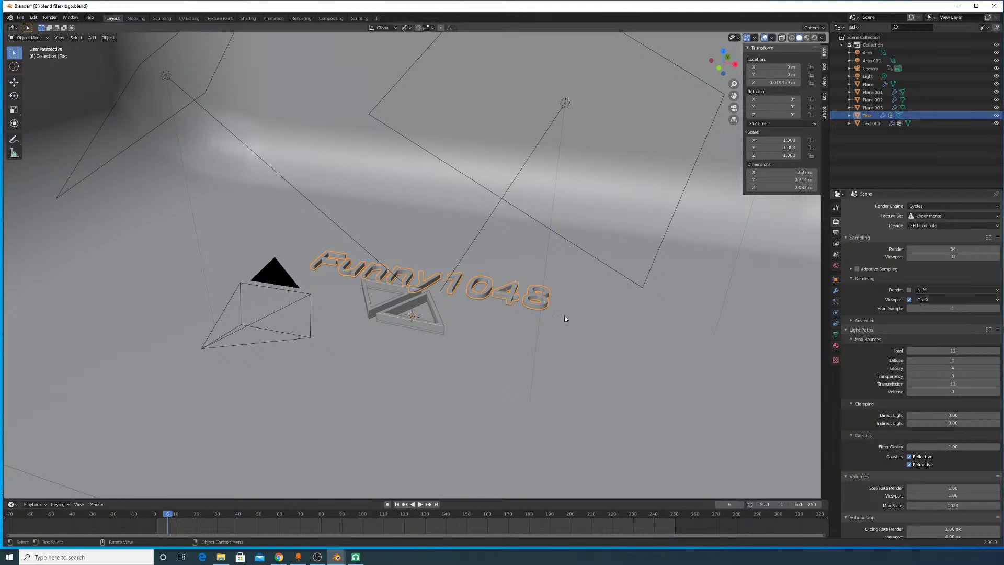
key(shift+a)
mouse_move(551, 323)
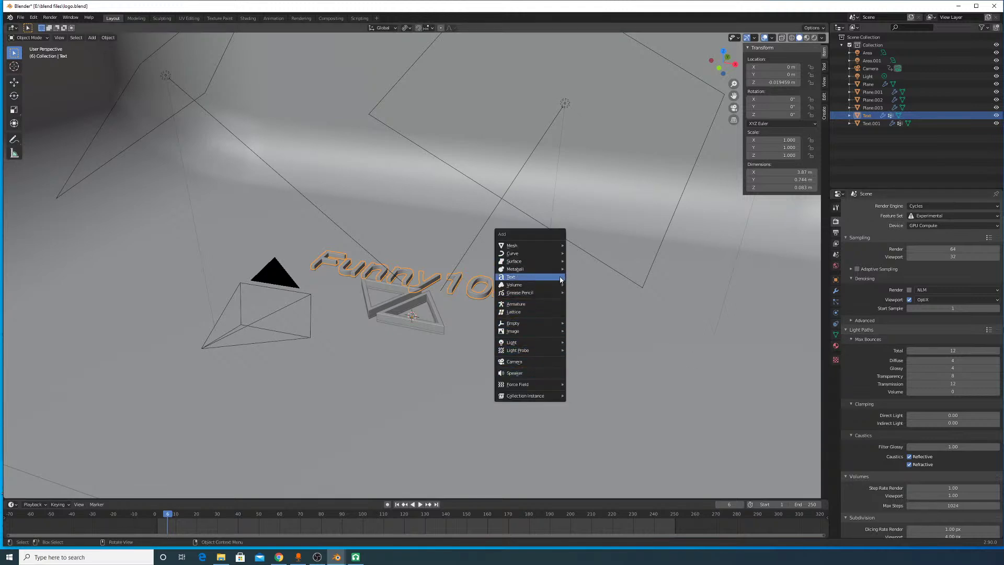
click(523, 277)
key(g)
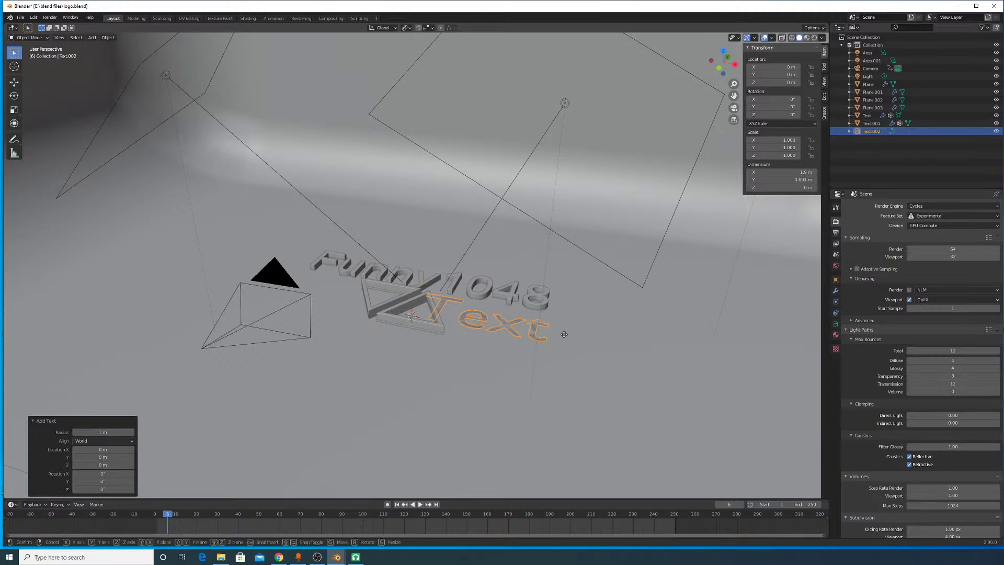
key(Escape)
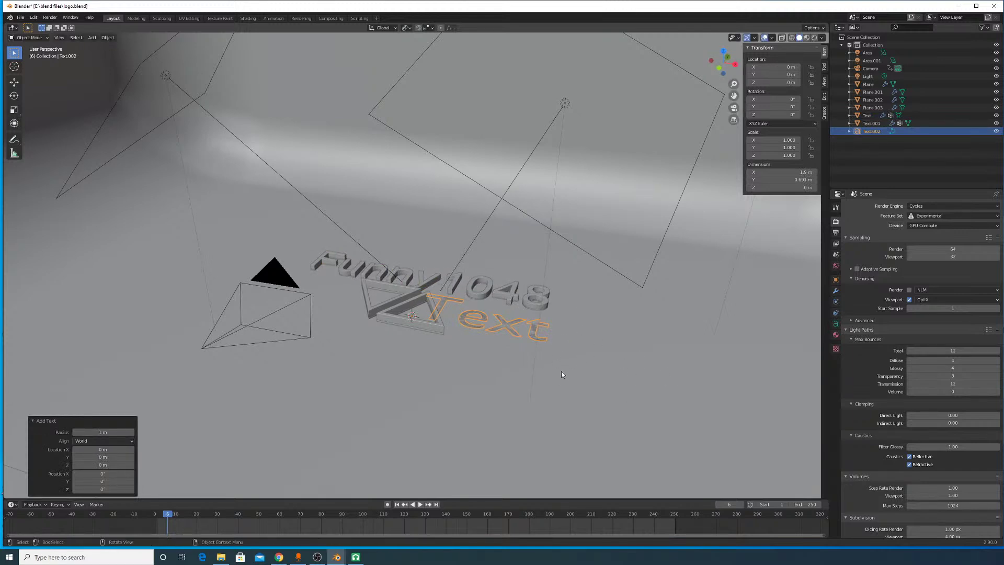
Step: Replace the new text object's default content with "Funny1048"
shift+middle_drag(559, 371, 553, 338)
key(Tab)
key(BackSpace)
key(BackSpace)
key(BackSpace)
key(BackSpace)
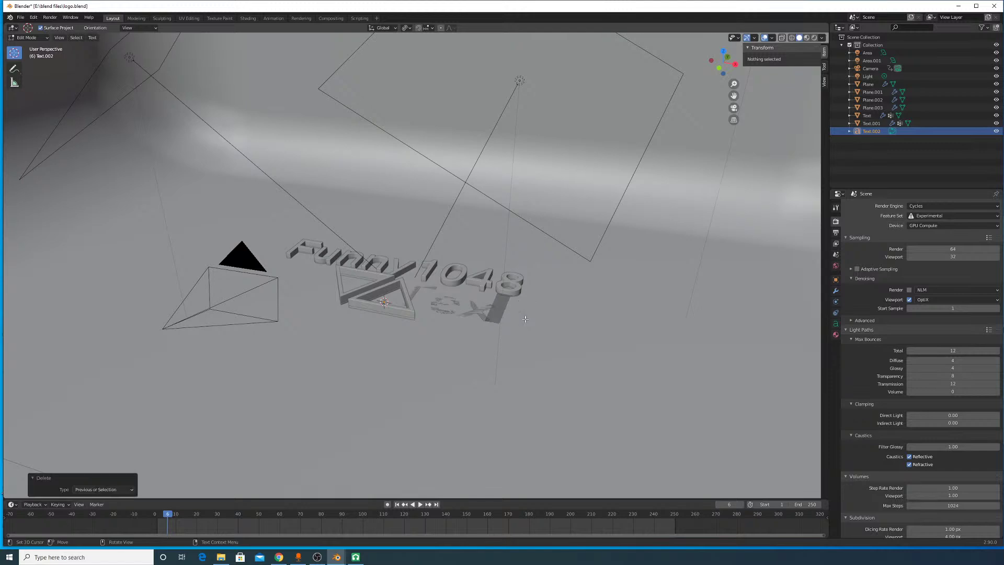
text(funn)
key(BackSpace)
key(BackSpace)
key(BackSpace)
key(BackSpace)
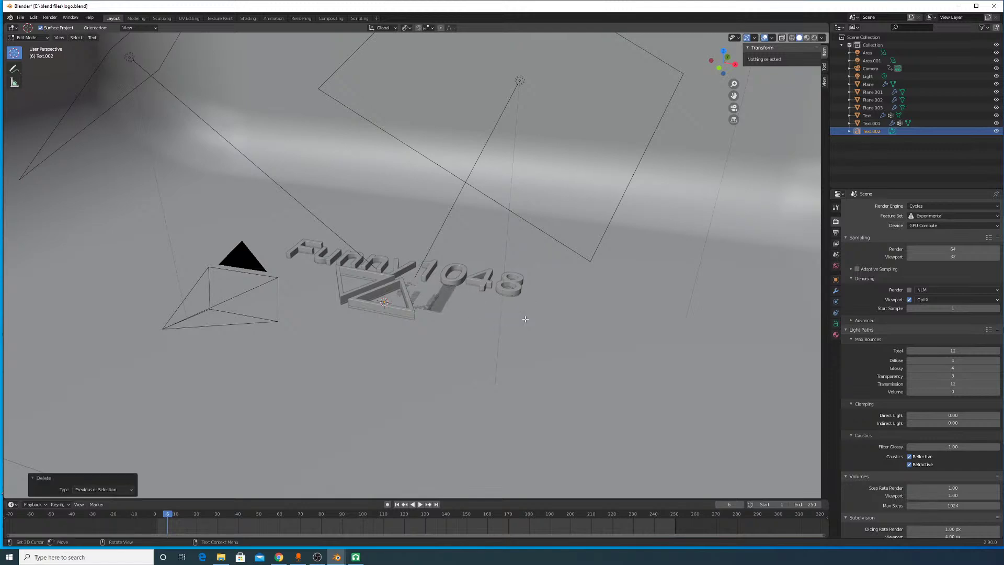
text(Funny1048)
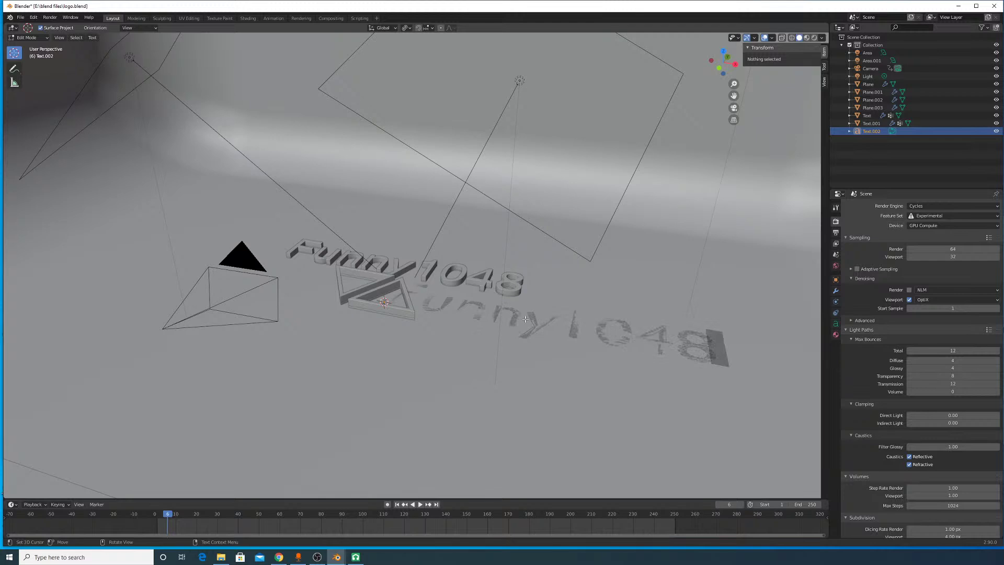
key(Home)
key(Tab)
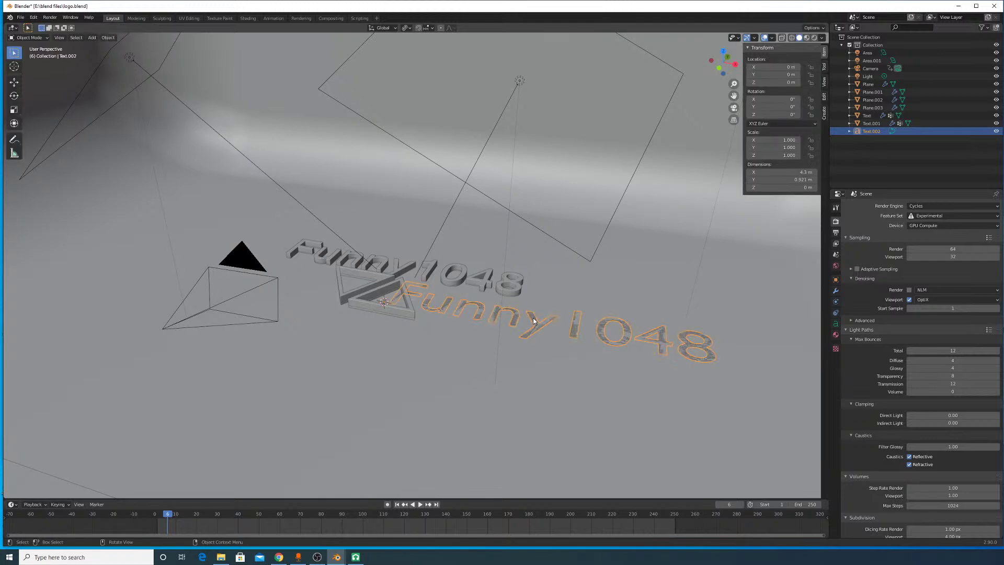
Step: Raise the new Funny1048 text along the Z axis by about 0.187 m
key(g)
key(z)
click(621, 314)
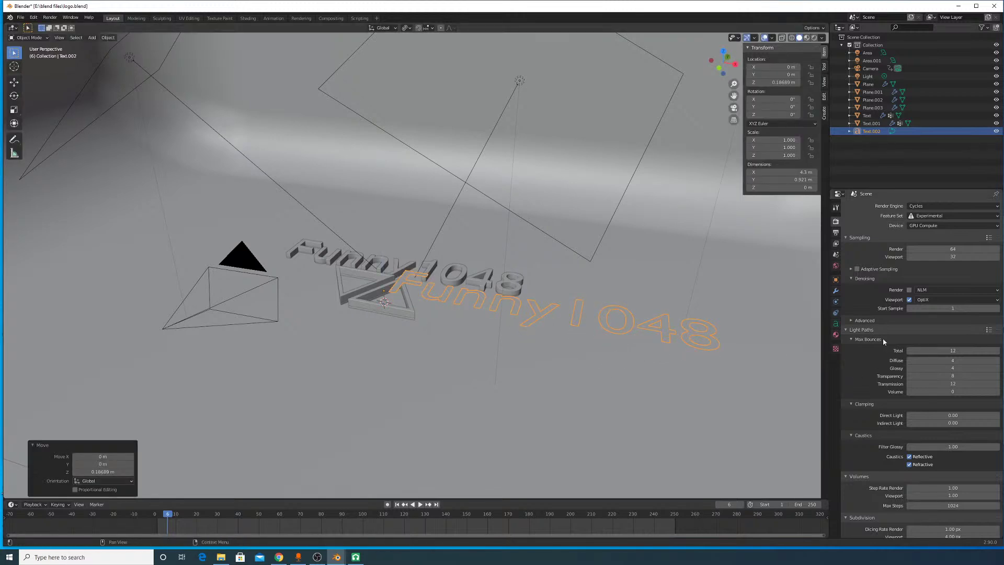
Step: Set the new text's geometry Extrude to 0.4 m
click(836, 324)
scroll(970, 466, down, 3)
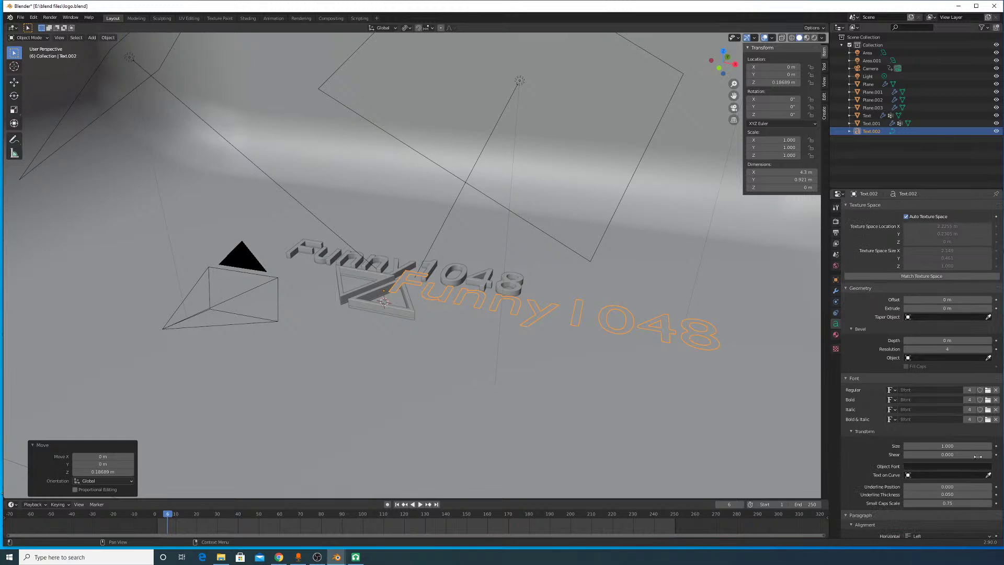
scroll(954, 387, up, 3)
mouse_move(948, 370)
mouse_down()
mouse_move(986, 370)
mouse_move(946, 361)
mouse_up()
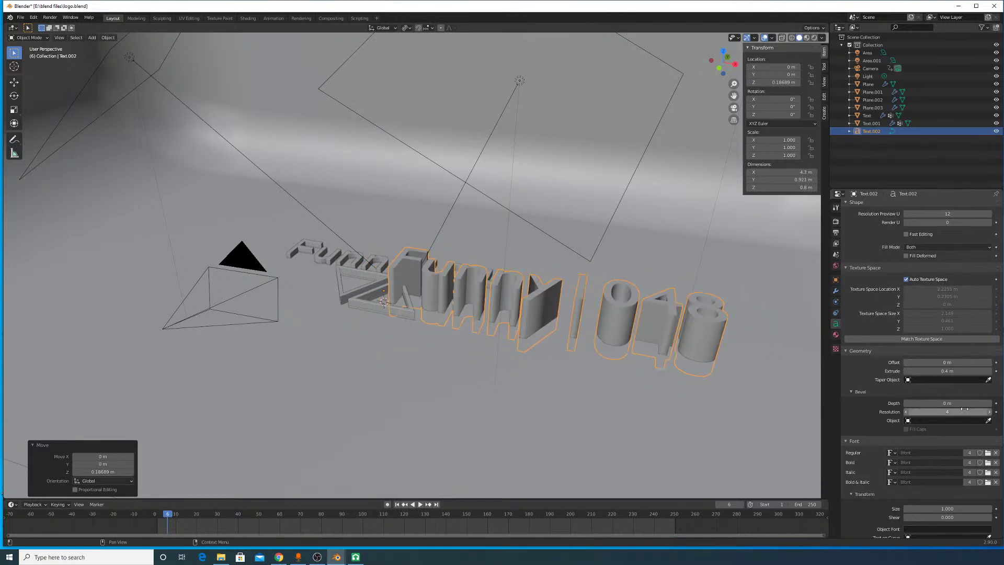
Step: Set the new text's bevel depth to 0.017 m and inspect the rounded letter edges
mouse_move(962, 403)
mouse_down()
mouse_move(974, 403)
mouse_move(955, 418)
mouse_up()
mouse_move(706, 280)
middle_down()
mouse_move(698, 299)
mouse_move(714, 298)
middle_up()
middle_drag(750, 313, 721, 334)
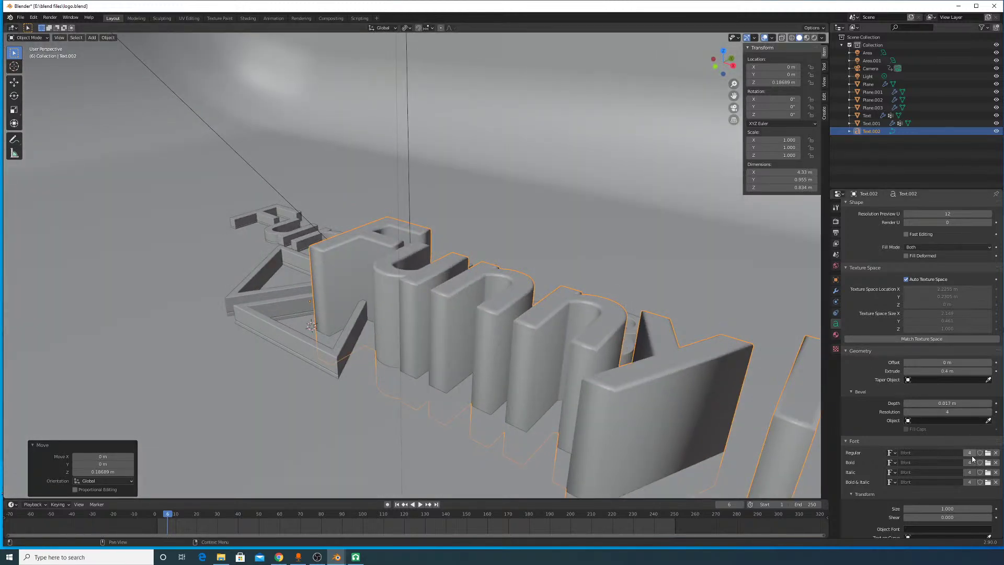
Step: Scale the new Funny1048 text along the Z axis by about 0.423 and try to apply its transforms
scroll(918, 435, down, 5)
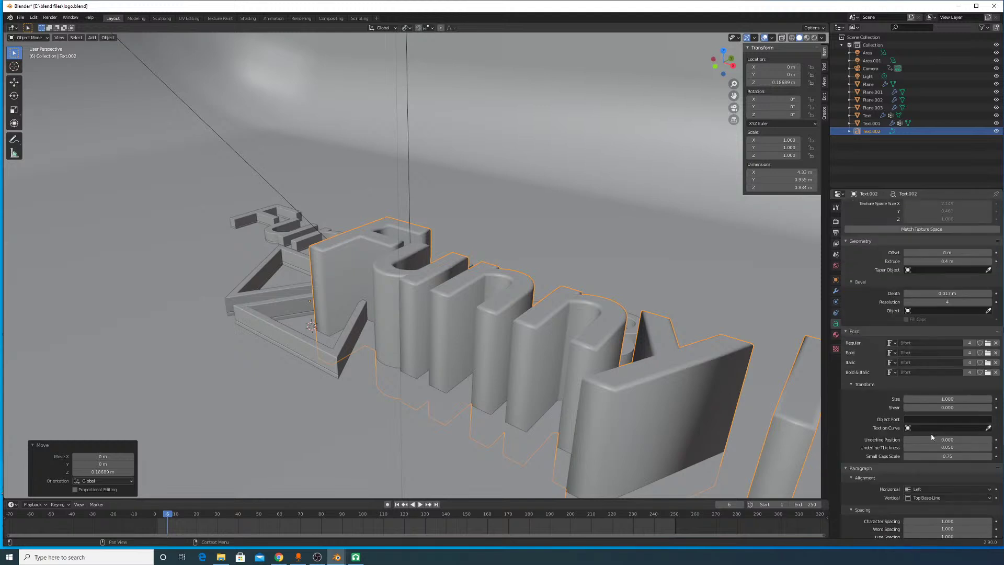
key(s)
key(z)
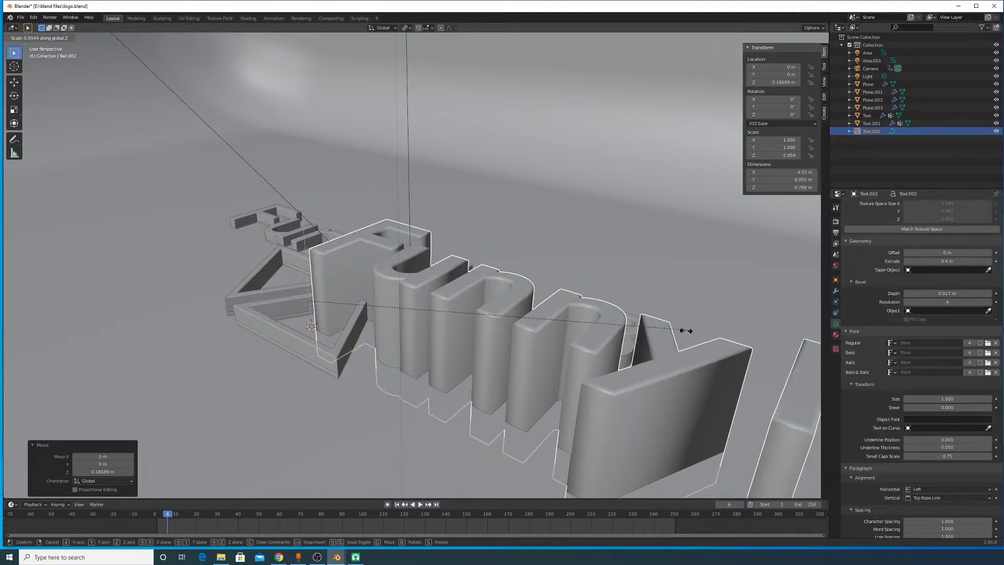
click(478, 315)
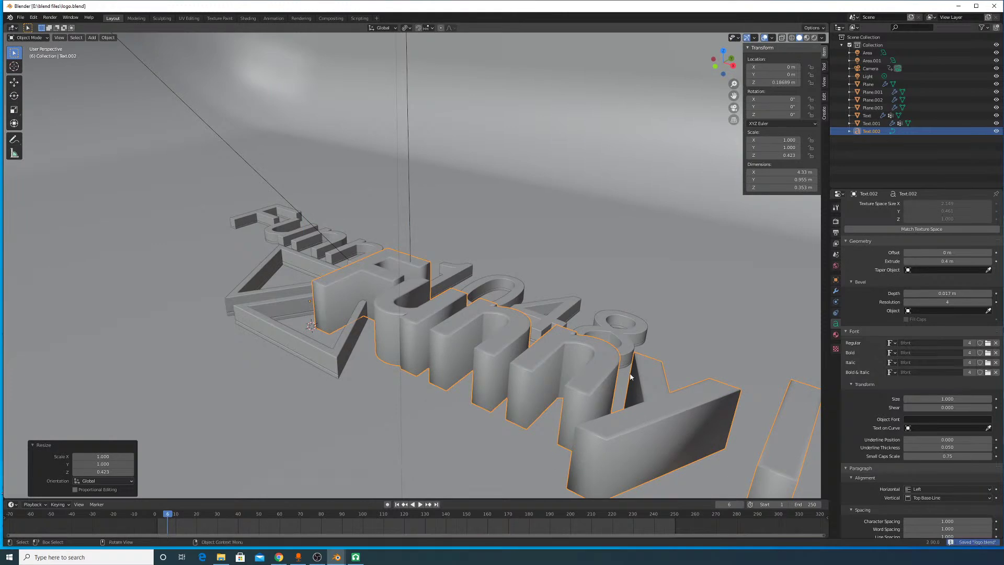
key(ctrl+a)
click(679, 383)
shift+middle_drag(680, 451, 593, 372)
middle_drag(598, 299, 701, 340)
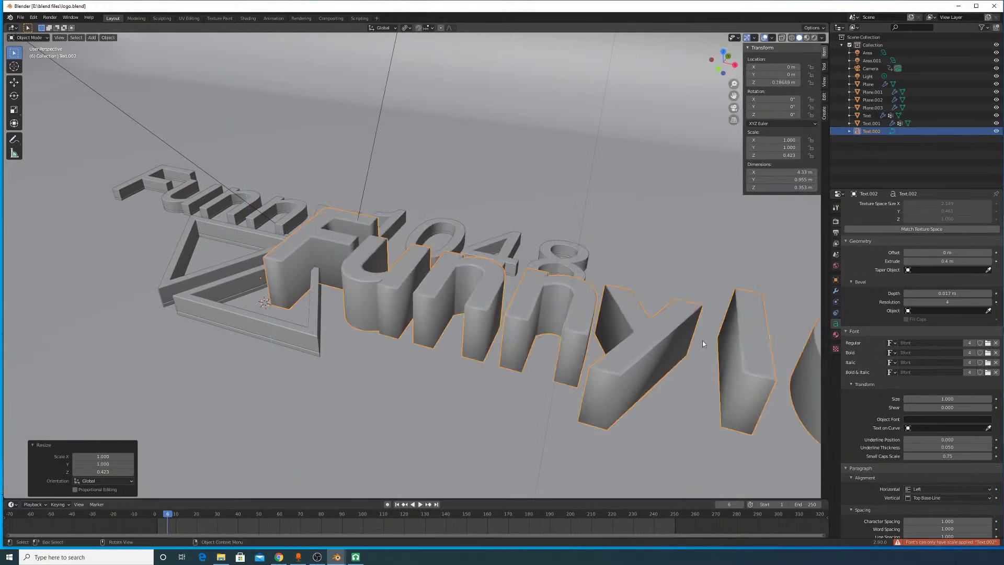
Step: Convert the new Funny1048 text object to a curve without keeping the original
click(111, 38)
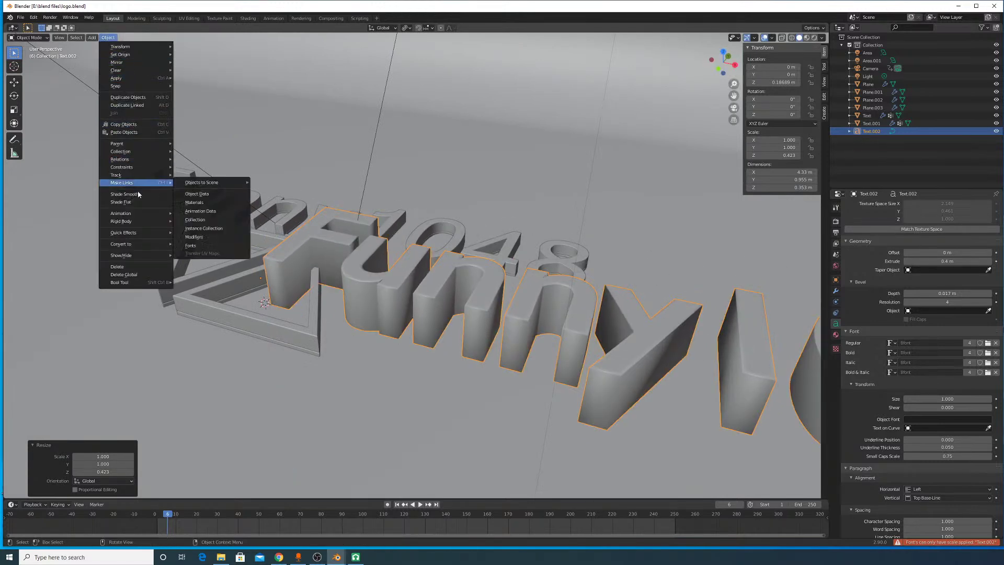
mouse_move(156, 244)
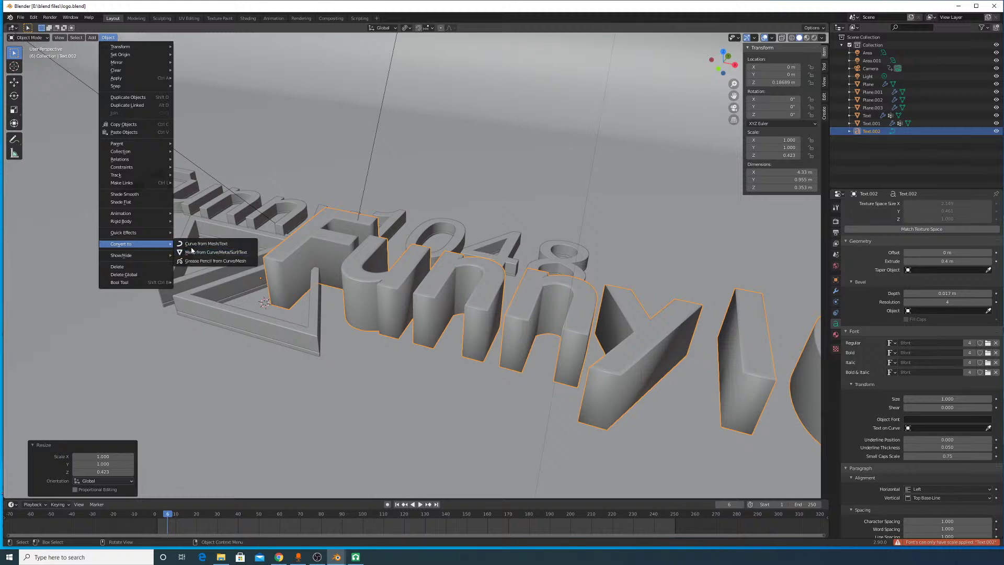
click(205, 244)
middle_drag(626, 301, 491, 306)
click(835, 334)
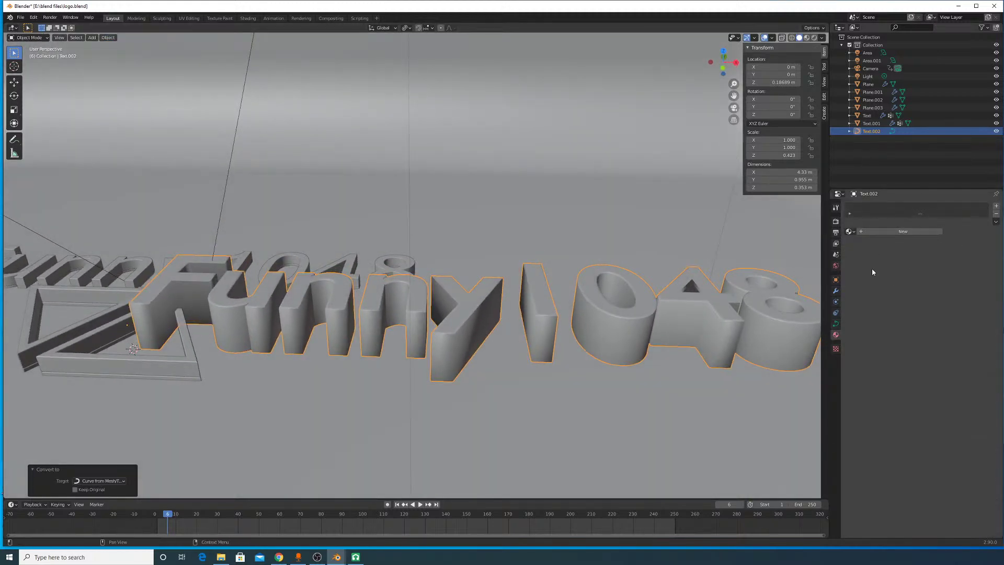
Step: Duplicate the converted Funny1048 text in place and flatten the copy along Z by a factor of about 0.149
middle_drag(711, 294, 678, 350)
key(shift+d)
key(Escape)
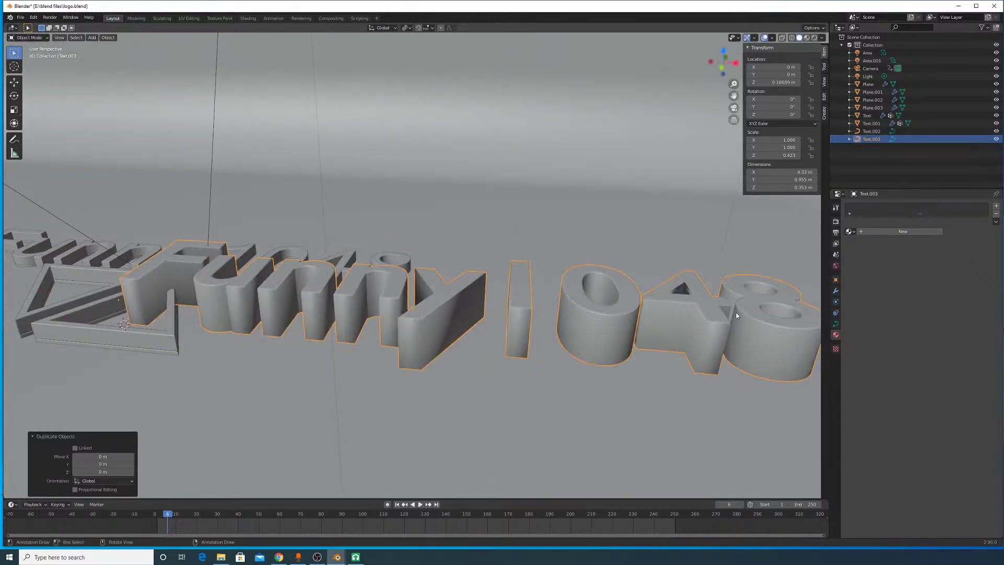
key(s)
key(z)
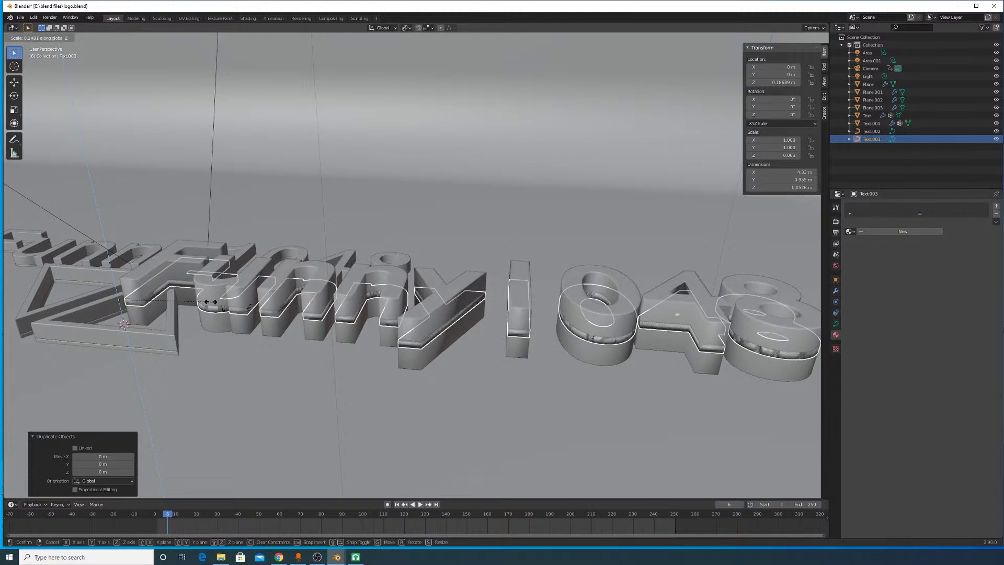
click(454, 339)
key(ctrl+a)
click(455, 340)
shift+middle_drag(455, 343, 445, 301)
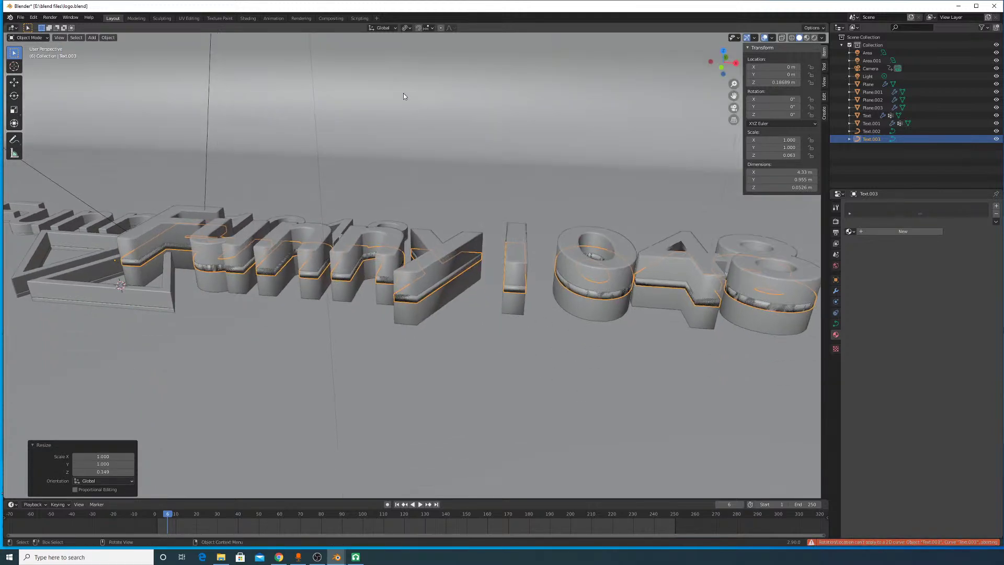
Step: Lower the flattened copy along Z to the base of the letters, at about -0.007 m
key(g)
key(z)
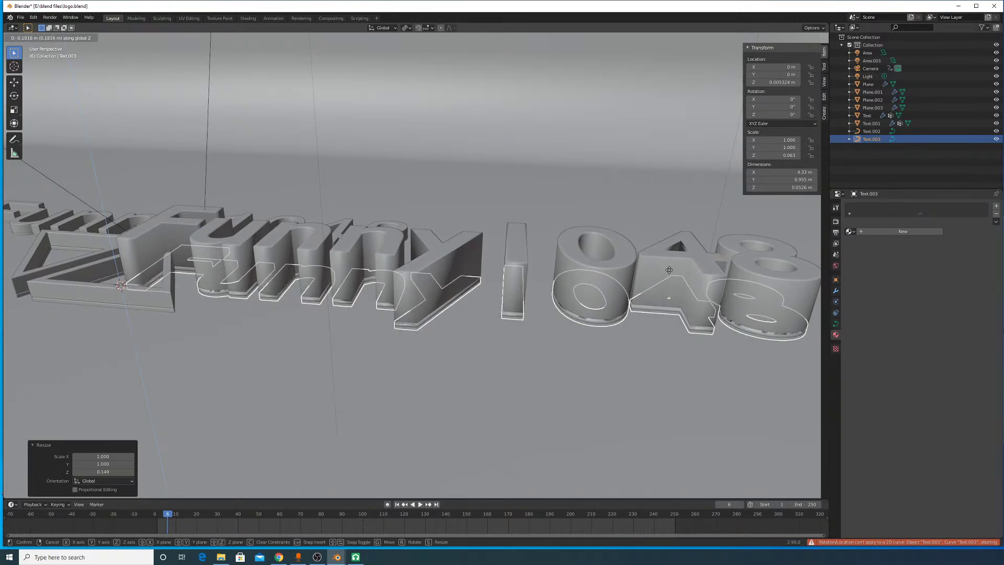
click(737, 300)
Step: Thin the flattened copy further along Z by a factor of about 0.657 and try to apply its transforms
key(s)
key(z)
click(631, 347)
middle_drag(632, 347, 634, 325)
key(ctrl+a)
click(635, 302)
middle_drag(642, 188, 645, 230)
scroll(642, 302, up, 3)
key(g)
key(Escape)
Step: Convert the flattened base copy from a curve to a mesh
click(108, 37)
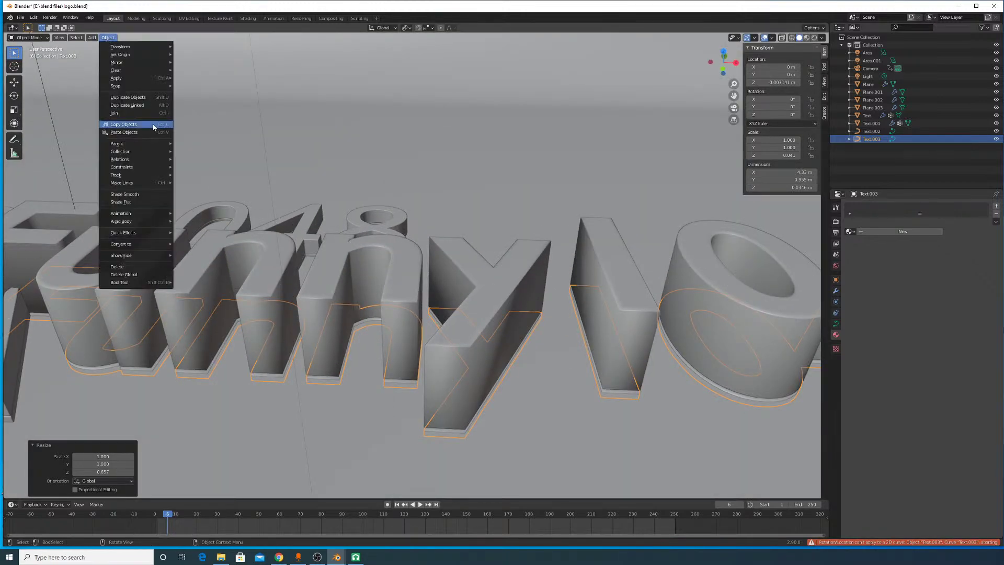
mouse_move(135, 245)
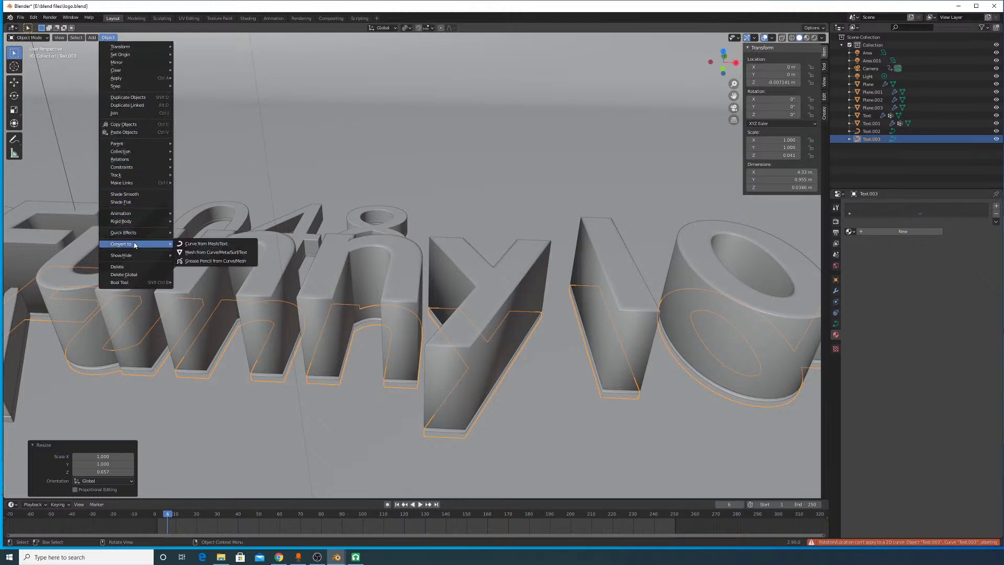
click(200, 255)
Step: Scale the flat mesh copy along Z to a thickness of about 0.025 m and apply all its transforms
key(s)
key(z)
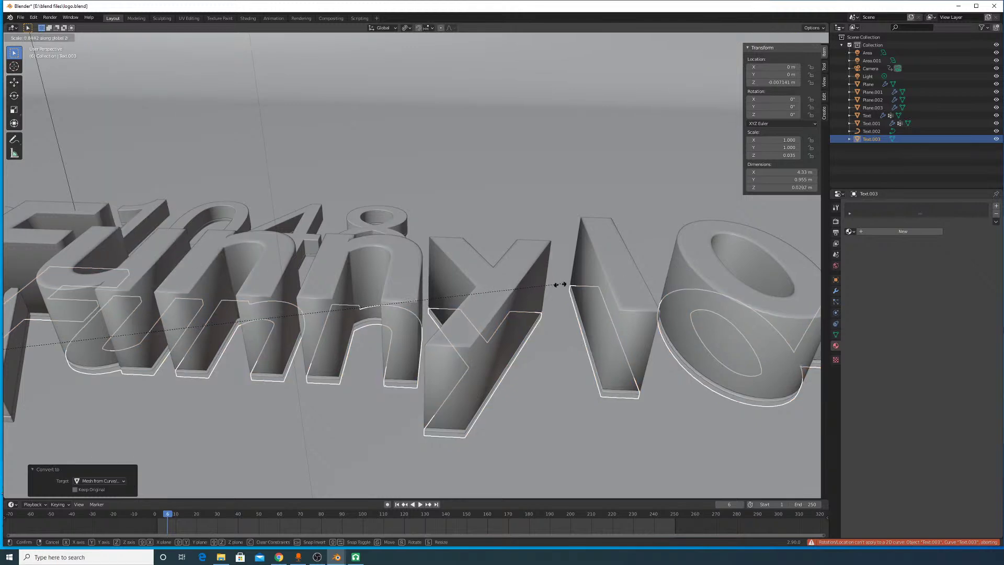
click(615, 321)
right_click(615, 318)
click(615, 320)
Step: Convert the thick Funny1048 letters above the flat copy to a mesh
click(515, 286)
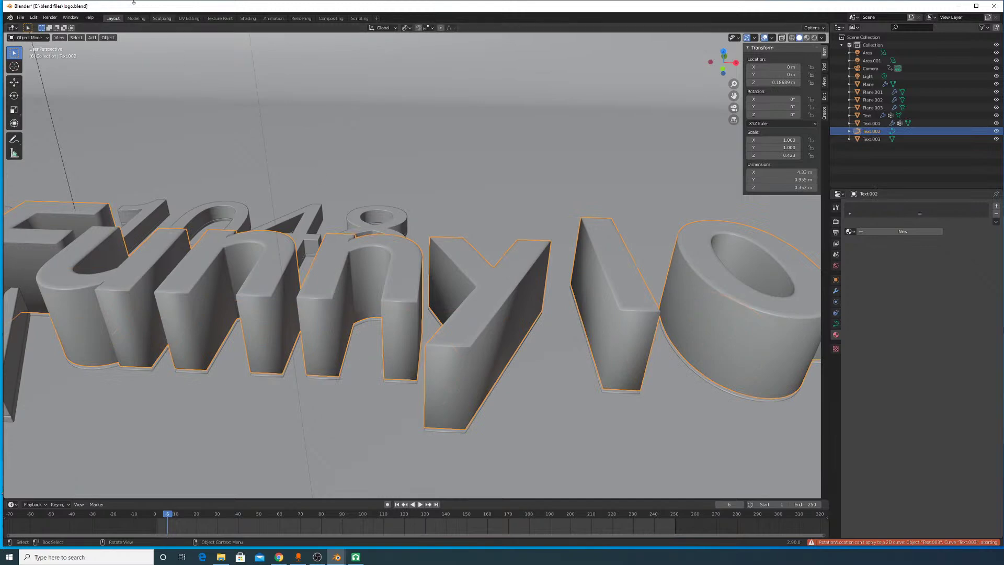
click(103, 39)
mouse_move(166, 246)
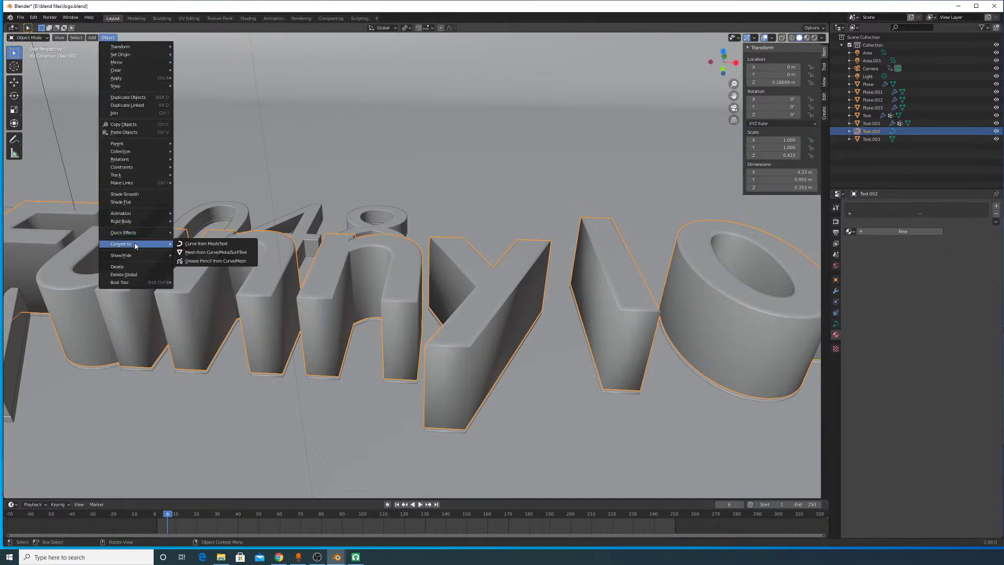
click(212, 254)
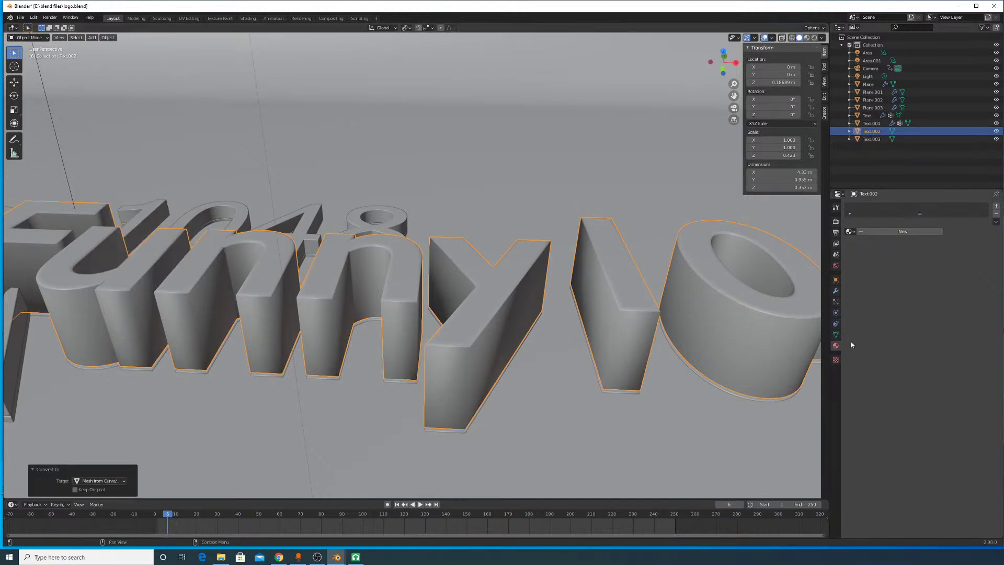
Step: Enable Auto Smooth at 30° in the normals of the thick Funny1048 mesh
click(835, 334)
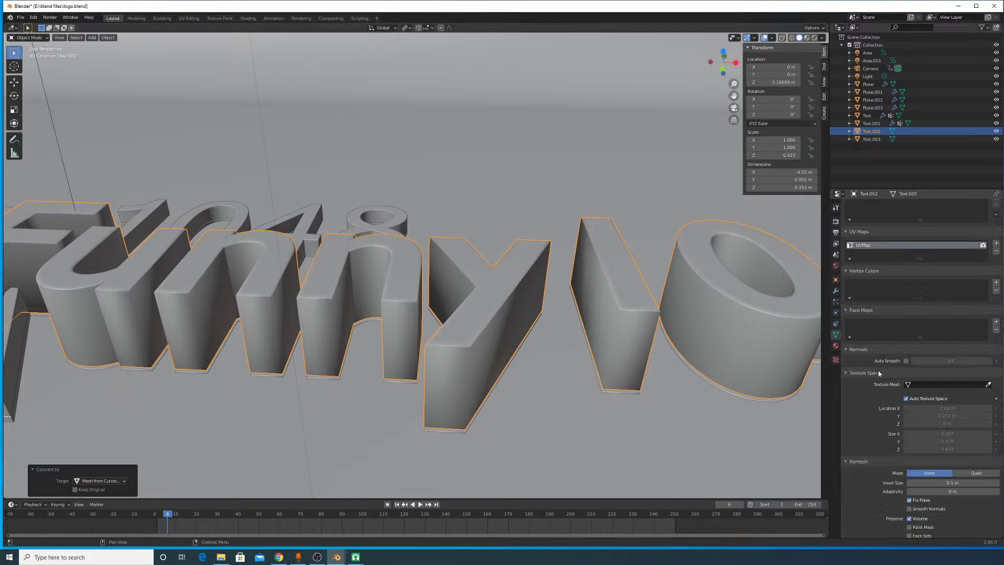
click(906, 361)
click(906, 361)
click(906, 361)
Step: Raise the flat base copy about 0.009 m along Z and enable Auto Smooth at 30° for it
click(630, 396)
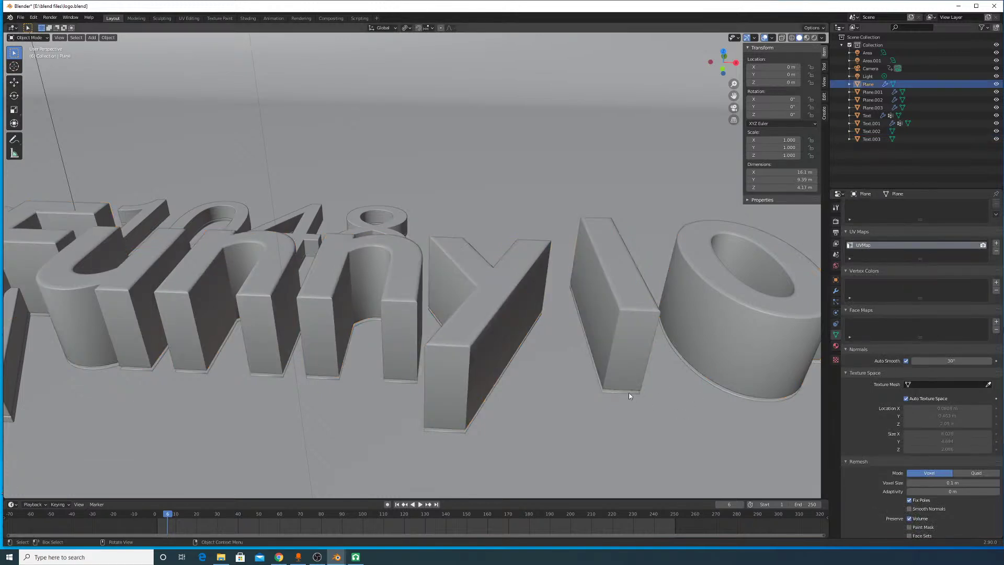
click(635, 395)
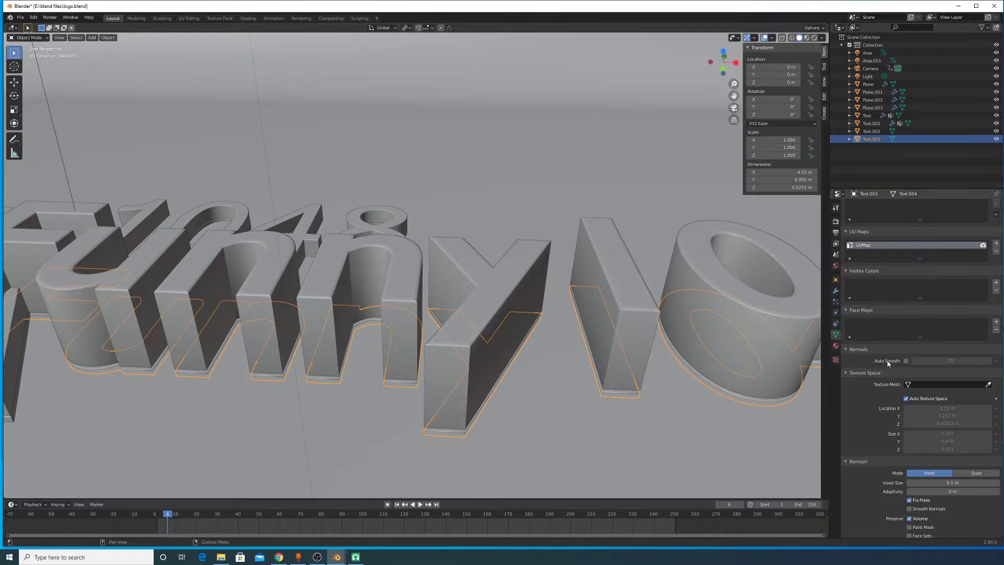
key(g)
key(z)
click(708, 405)
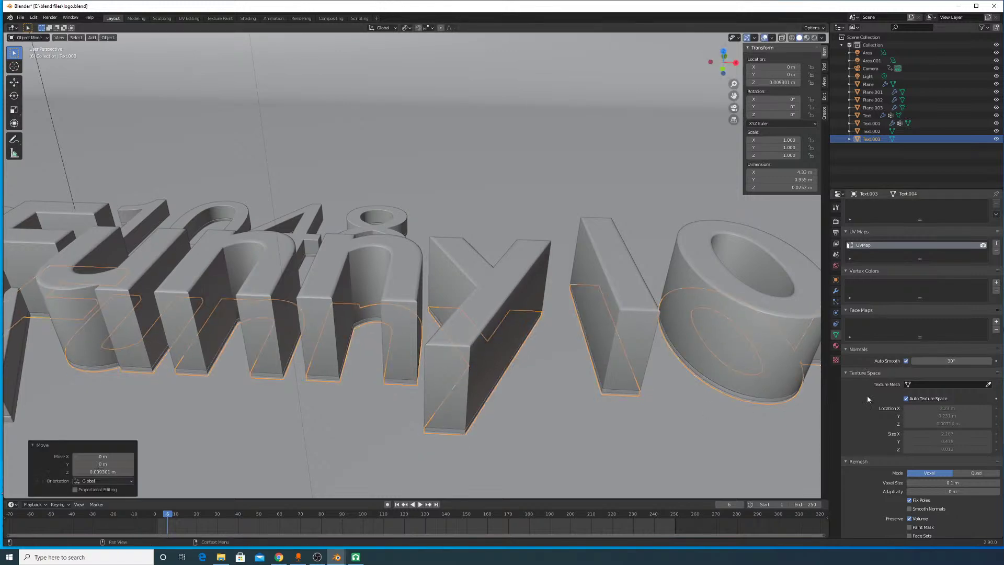
Step: Give the flat base copy a new cyan Emission material with a strength of 100
click(836, 346)
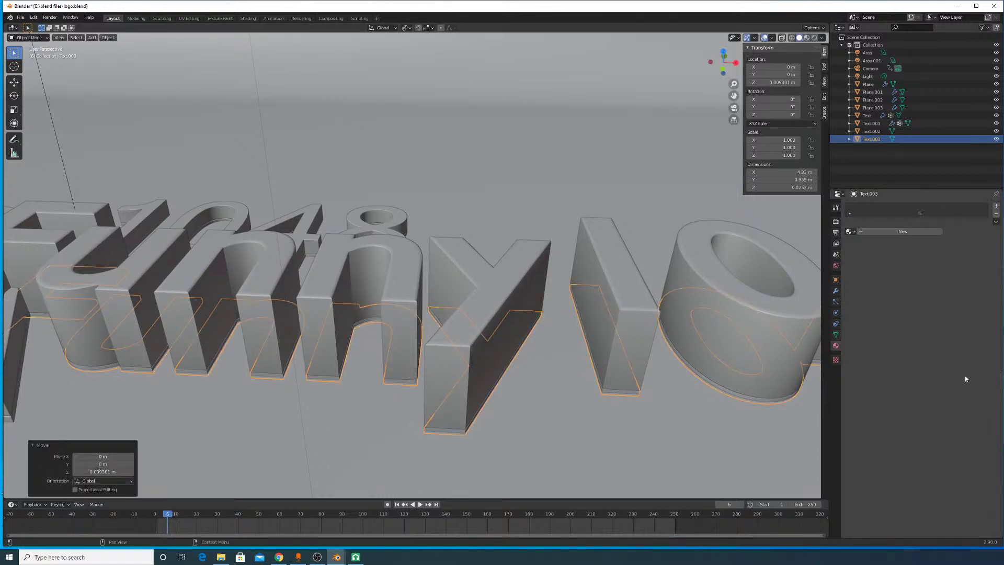
click(892, 231)
click(928, 337)
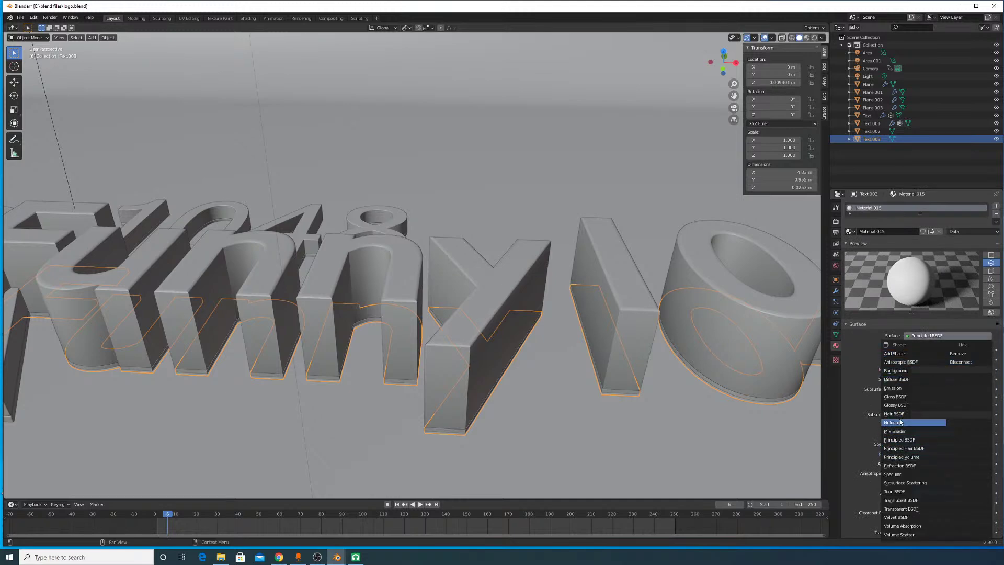
click(894, 387)
click(958, 351)
click(950, 245)
click(950, 359)
text(100)
key(Return)
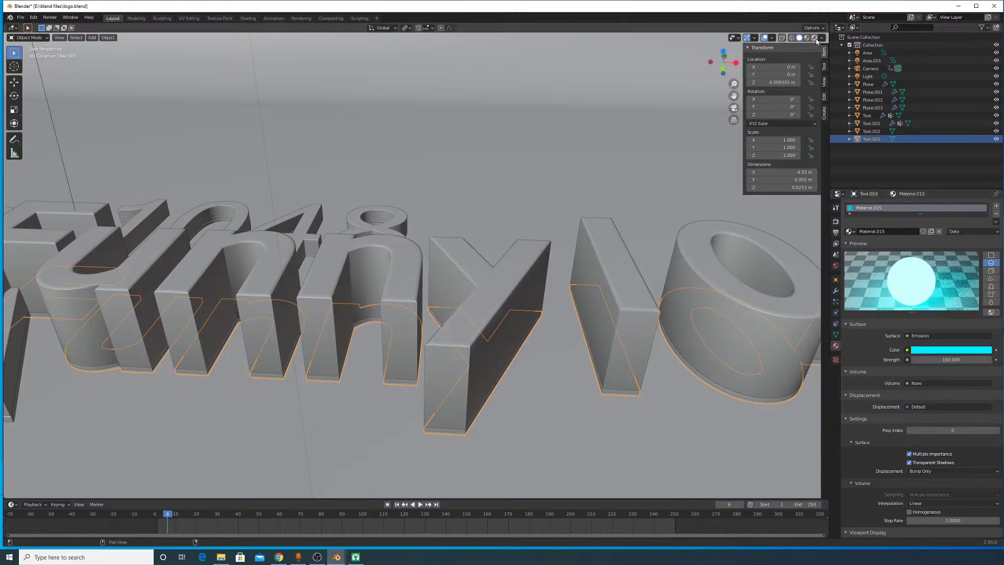
Step: In rendered shading, give the thick Funny1048 letters a new near-black material with Metallic 1.000 and inspect the glow
click(814, 38)
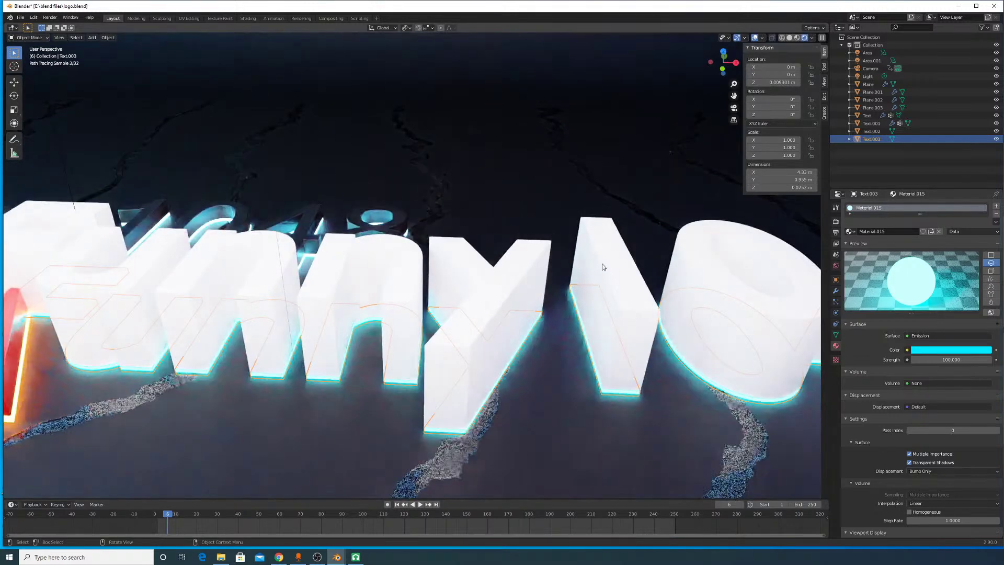
click(616, 280)
click(620, 291)
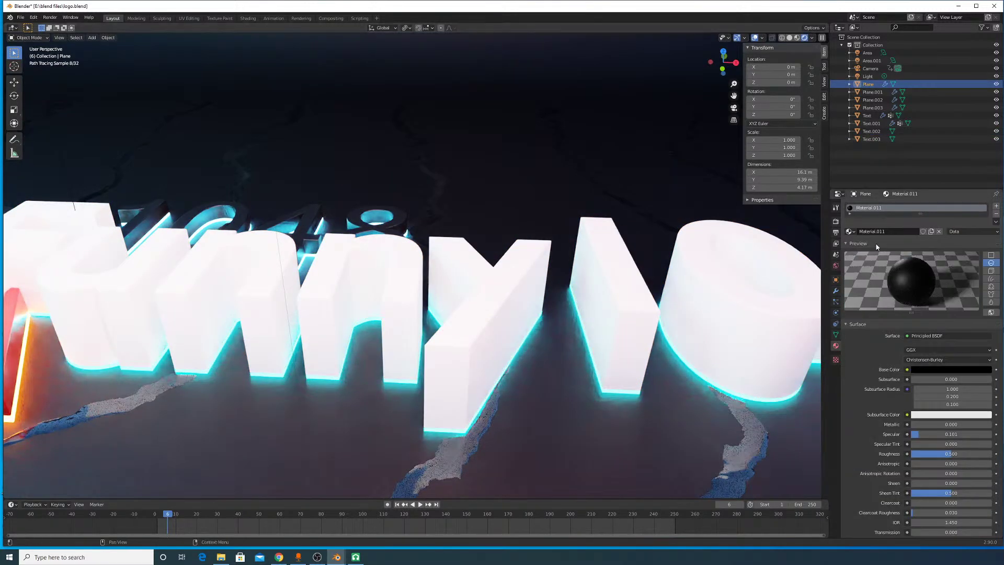
click(636, 304)
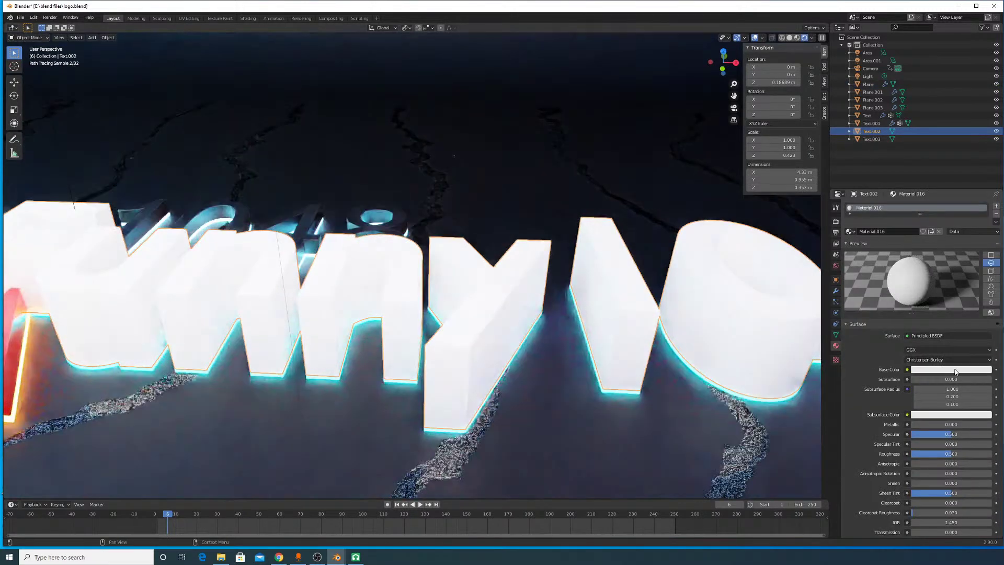
click(954, 371)
drag(985, 264, 985, 312)
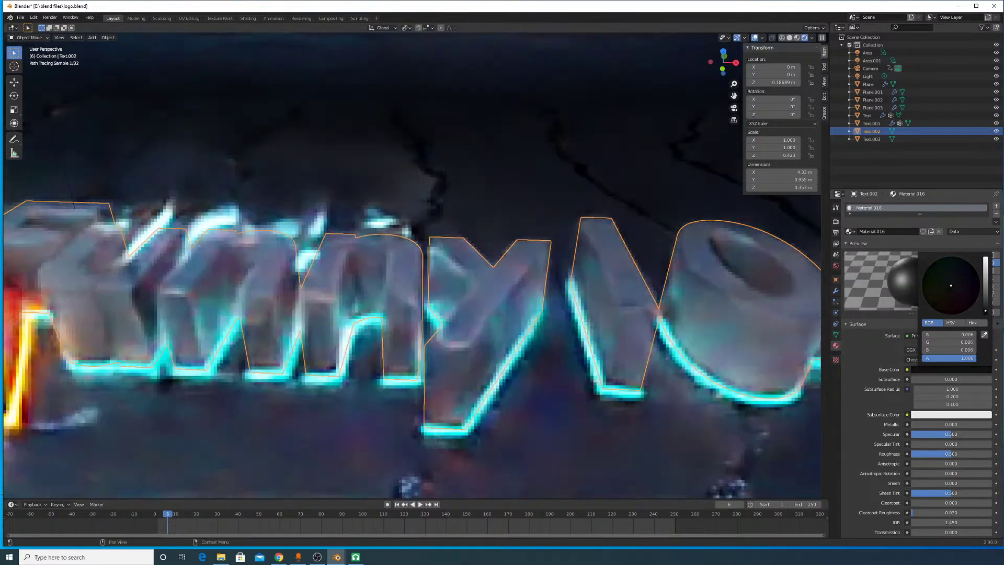
drag(939, 424, 988, 424)
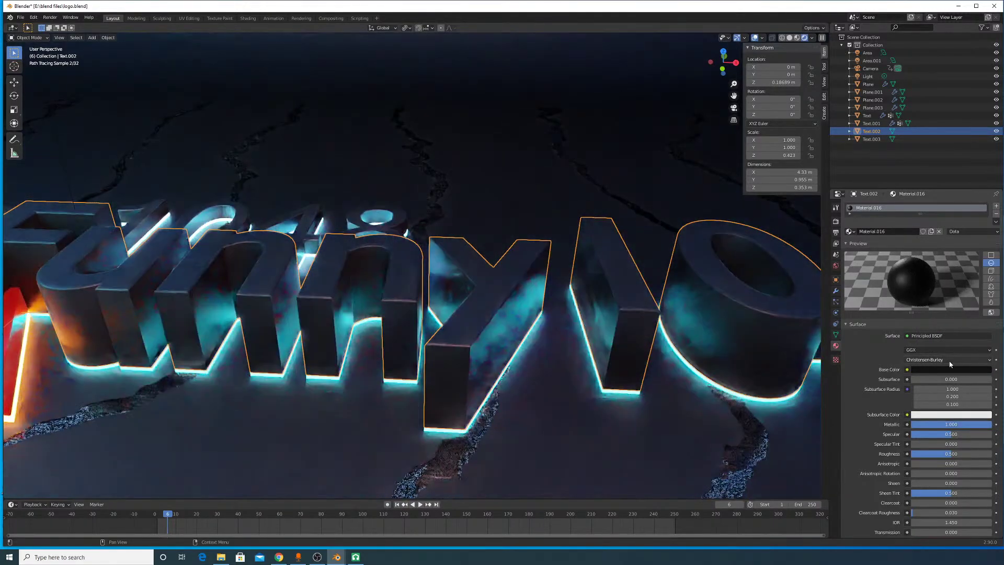
click(634, 410)
scroll(617, 385, down, 5)
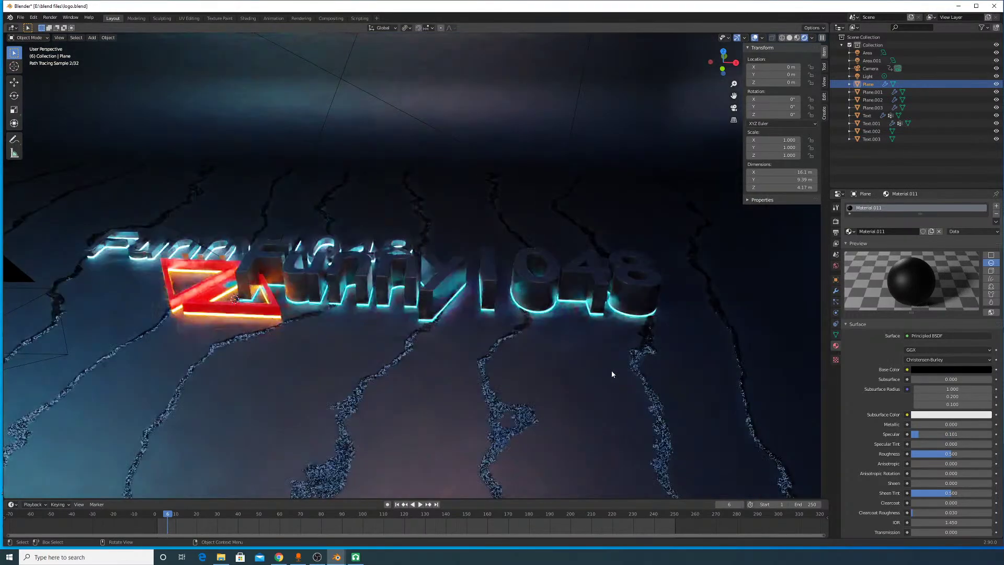
middle_drag(566, 272, 475, 294)
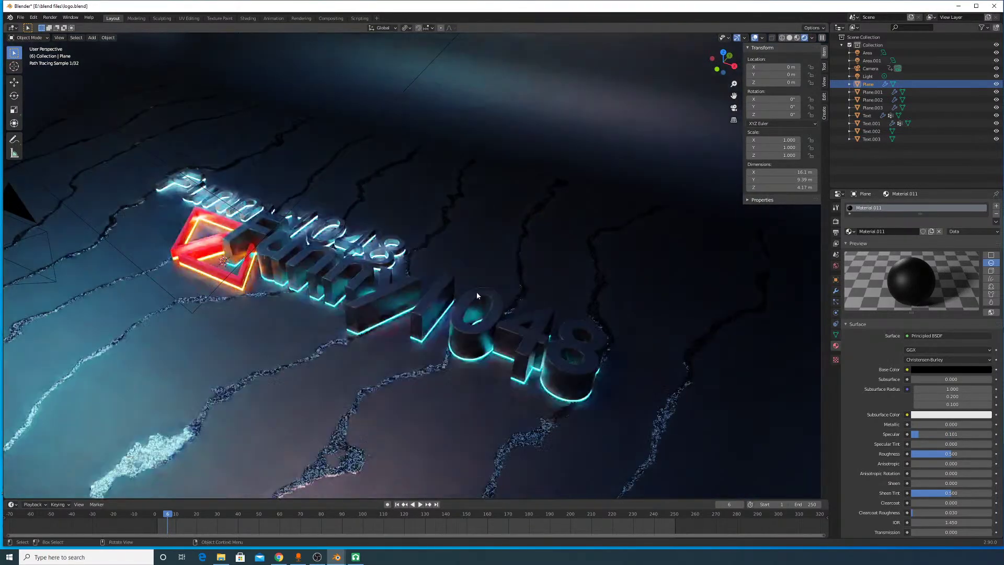
Step: Return to solid shading and delete both the thick Funny1048 demo letters and their flat glowing base
click(491, 325)
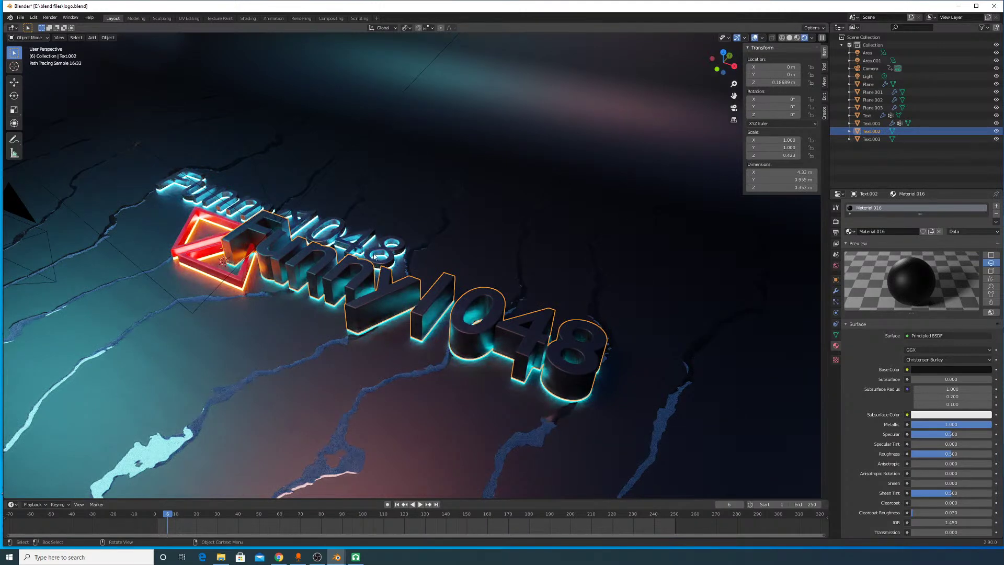
click(789, 37)
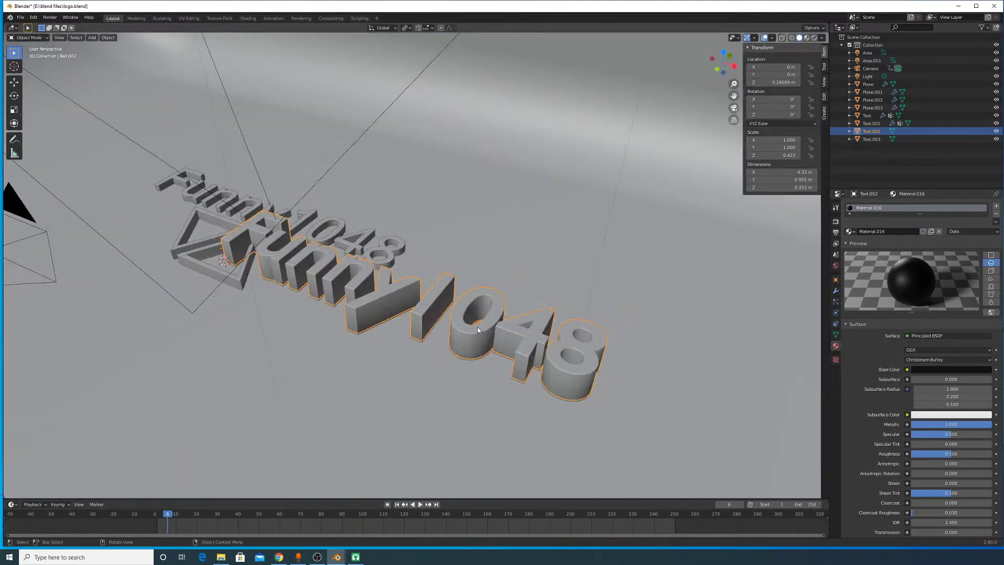
key(Delete)
click(472, 329)
key(x)
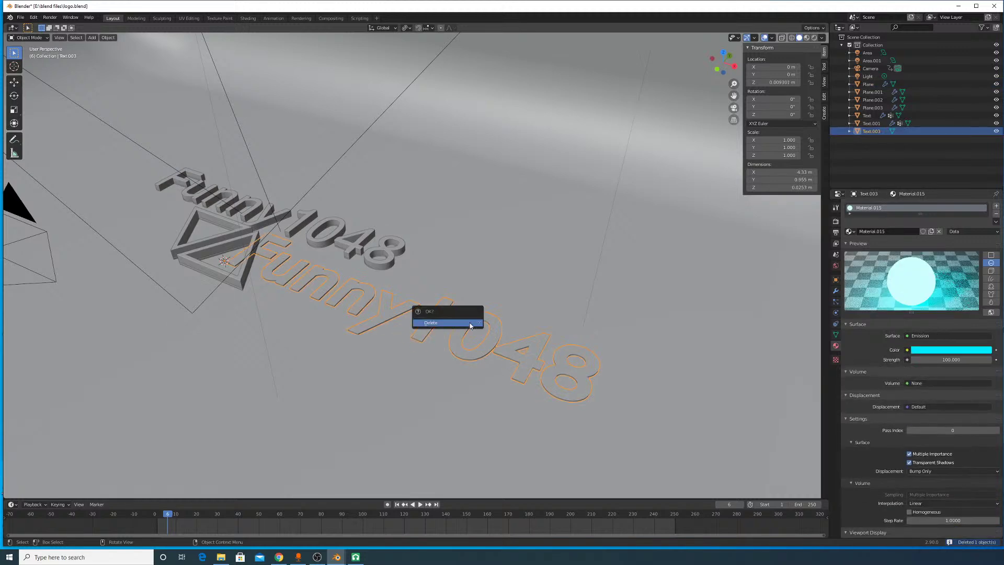
click(460, 320)
middle_drag(388, 280, 390, 300)
Step: View the scene through the active camera and go to frame 1
click(59, 37)
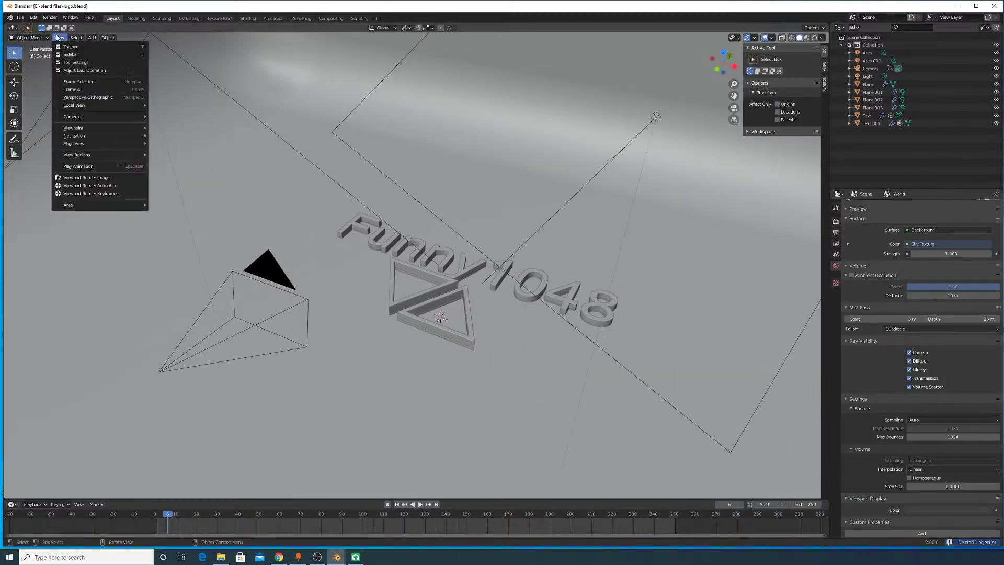
mouse_move(101, 119)
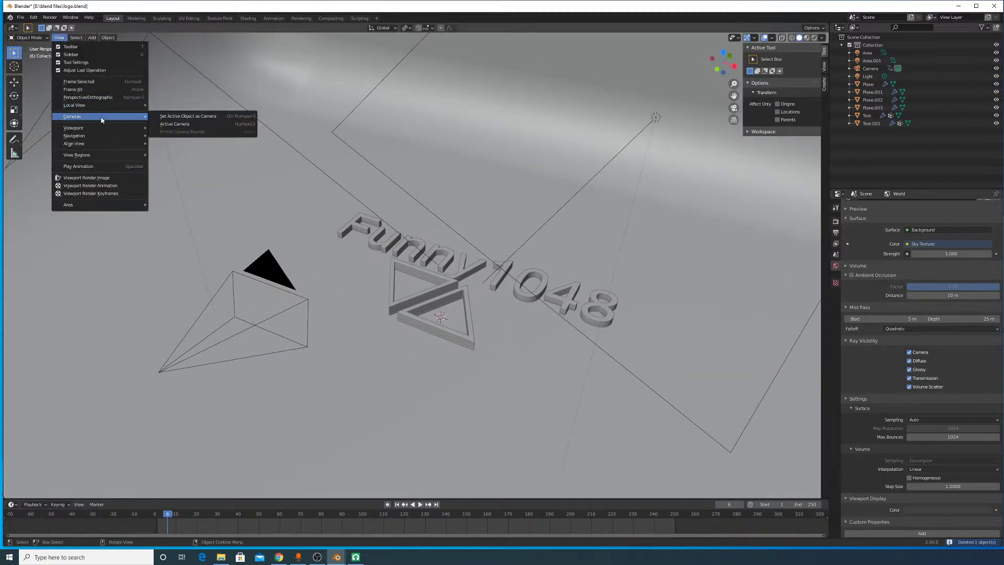
click(178, 125)
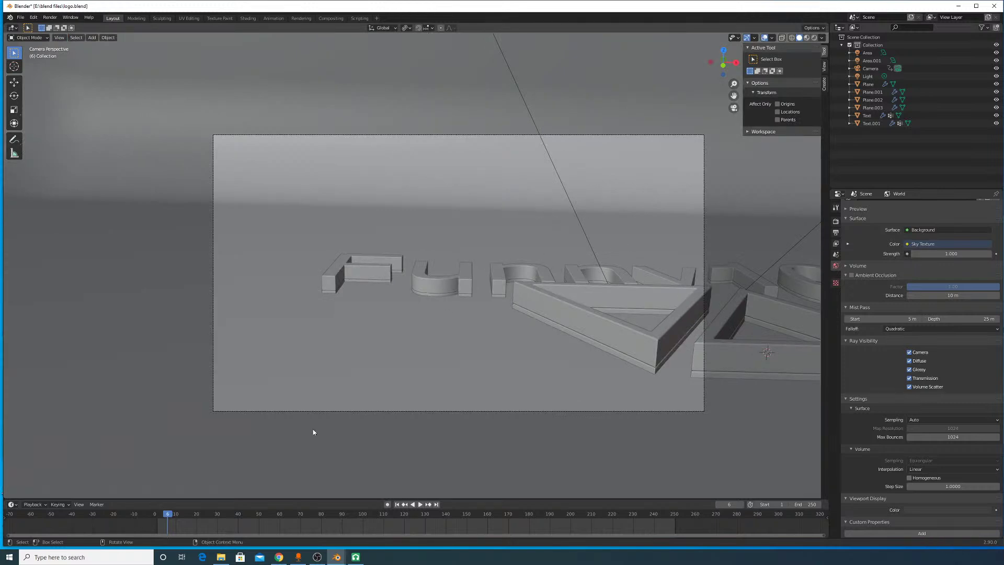
drag(165, 514, 157, 516)
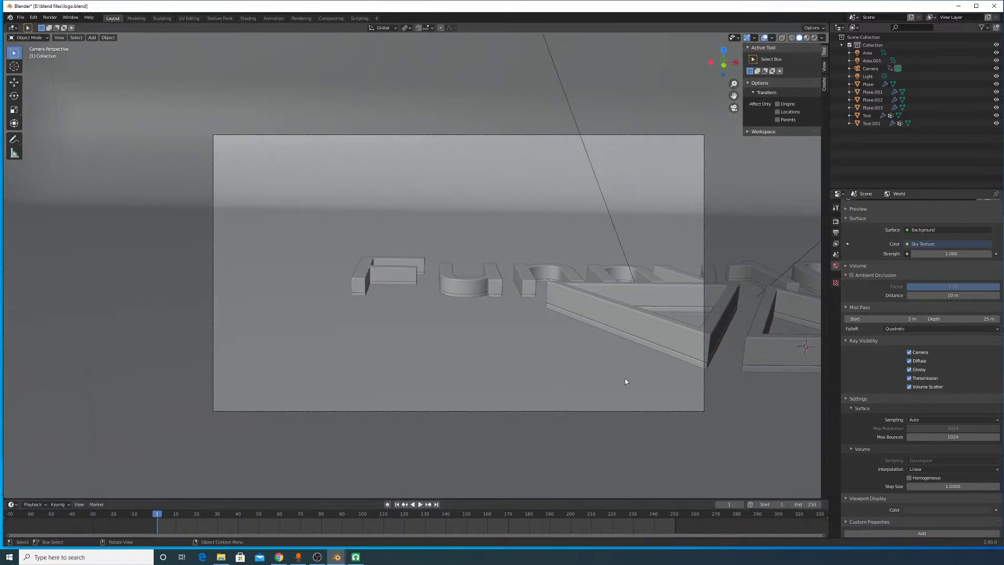
Step: Set the render engine to Eevee and show the camera view in rendered shading
scroll(862, 245, up, 1)
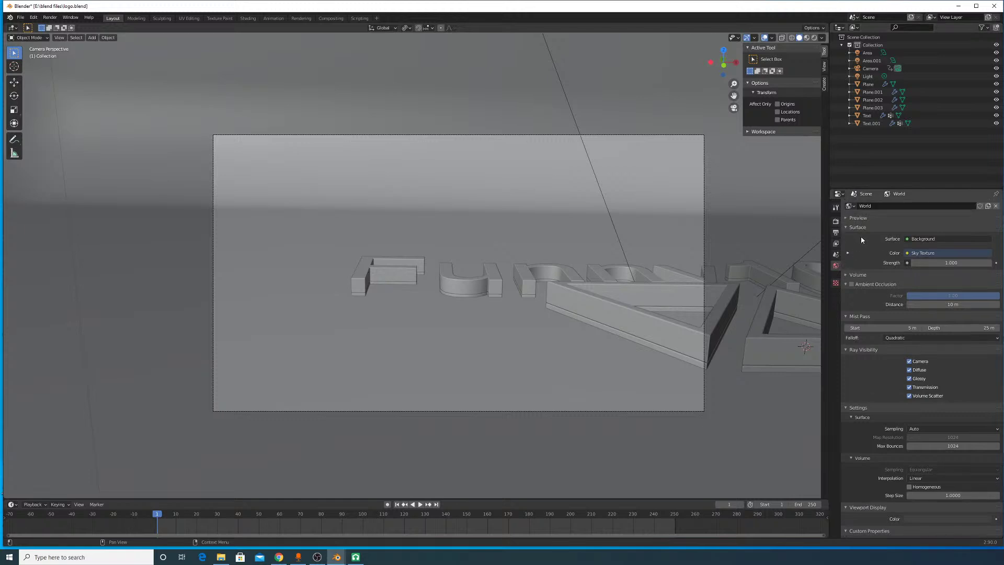
click(835, 221)
click(951, 207)
click(936, 215)
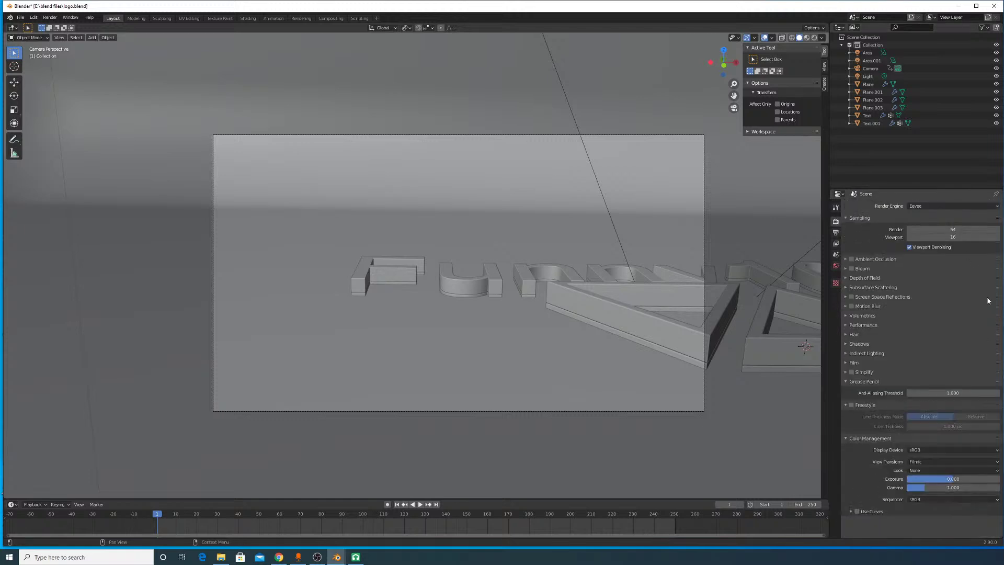
click(814, 38)
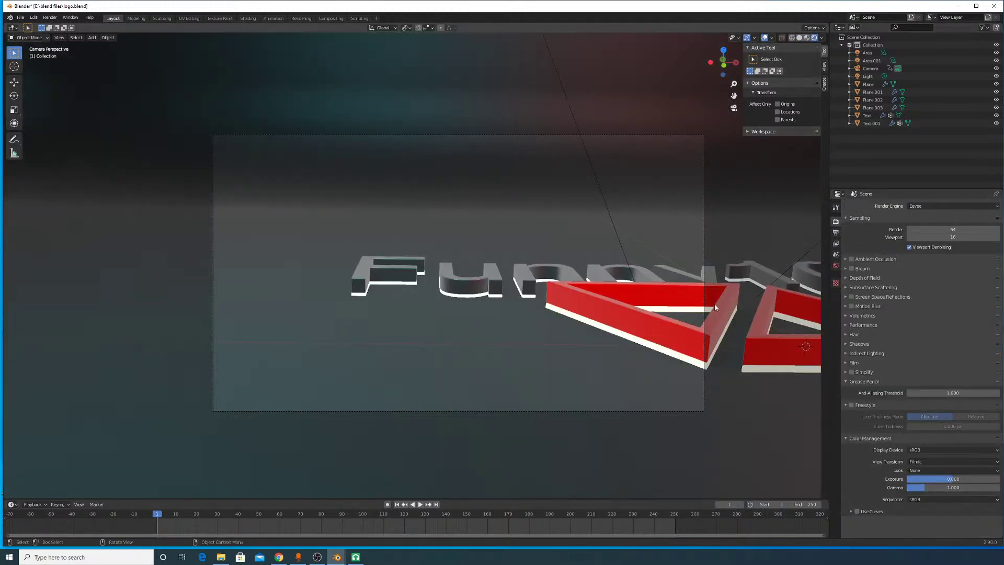
Step: Enable Ambient Occlusion, Bloom, Motion Blur and Screen Space Reflections, and expand the subsurface scattering and reflection settings
click(867, 258)
click(851, 258)
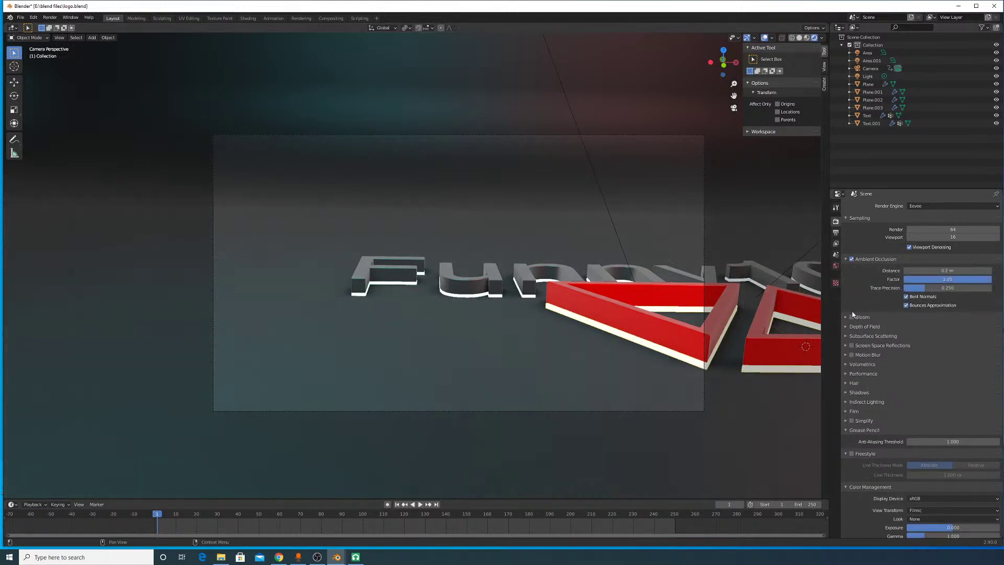
click(851, 317)
click(851, 354)
click(851, 345)
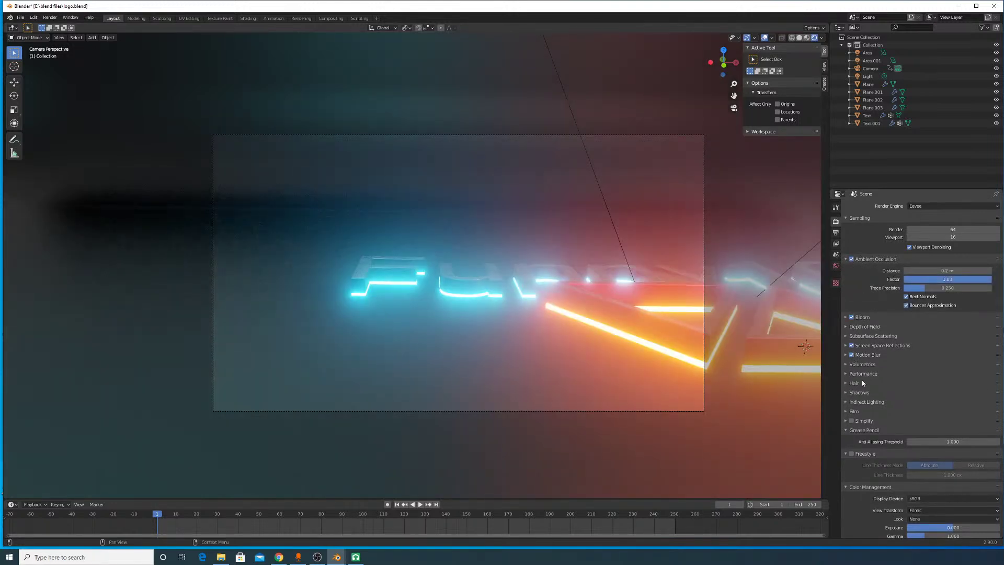
click(872, 336)
click(884, 367)
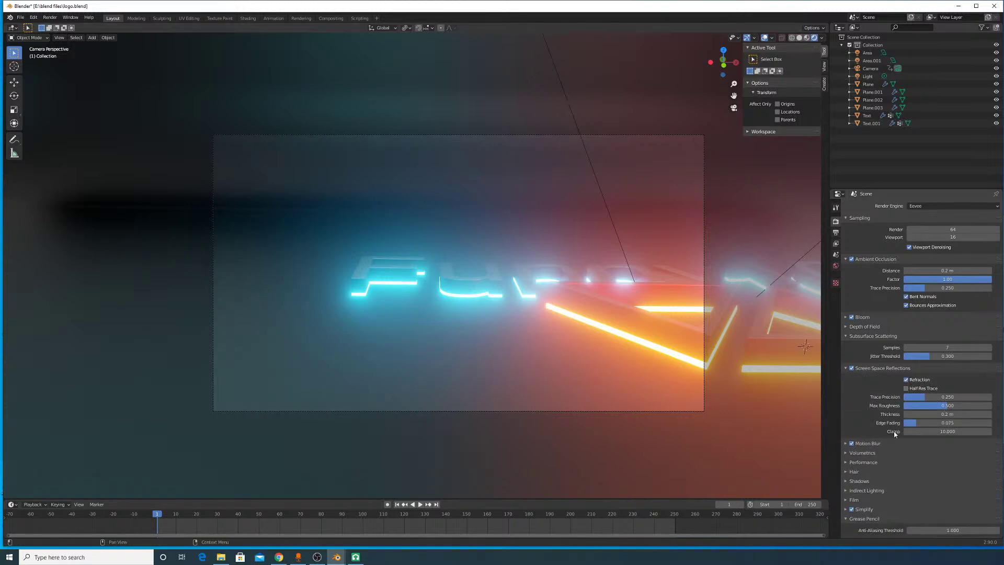
Step: Expand the Bloom settings and set the threshold to 0.800, the radius to about 5.22 and the intensity to about 0.024
scroll(905, 420, down, 5)
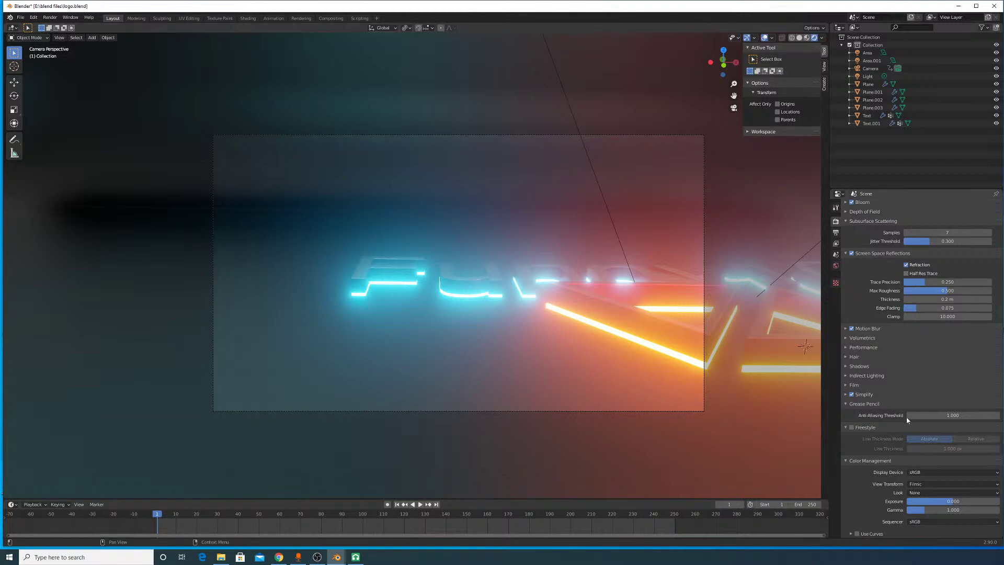
click(924, 474)
scroll(862, 507, up, 5)
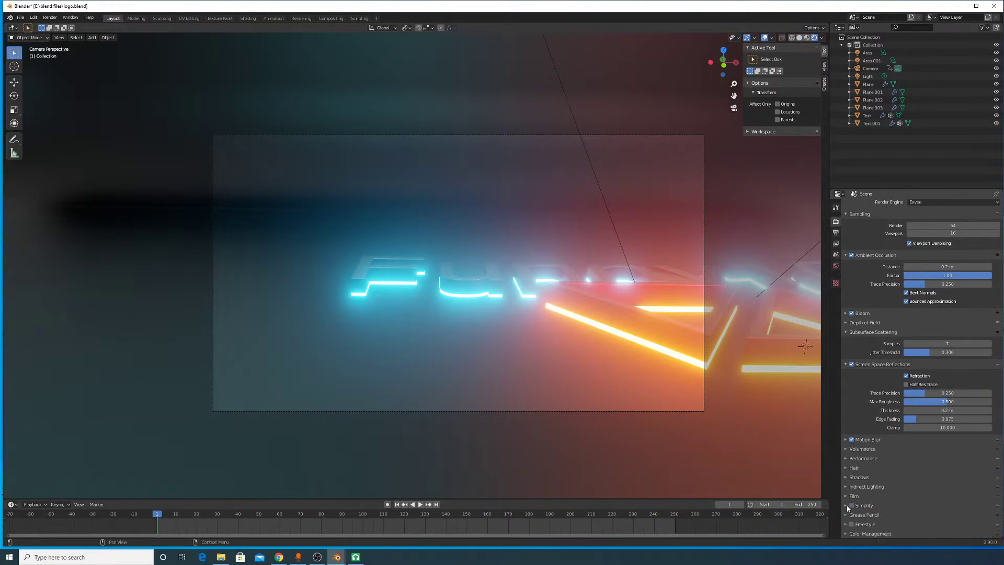
scroll(864, 402, up, 1)
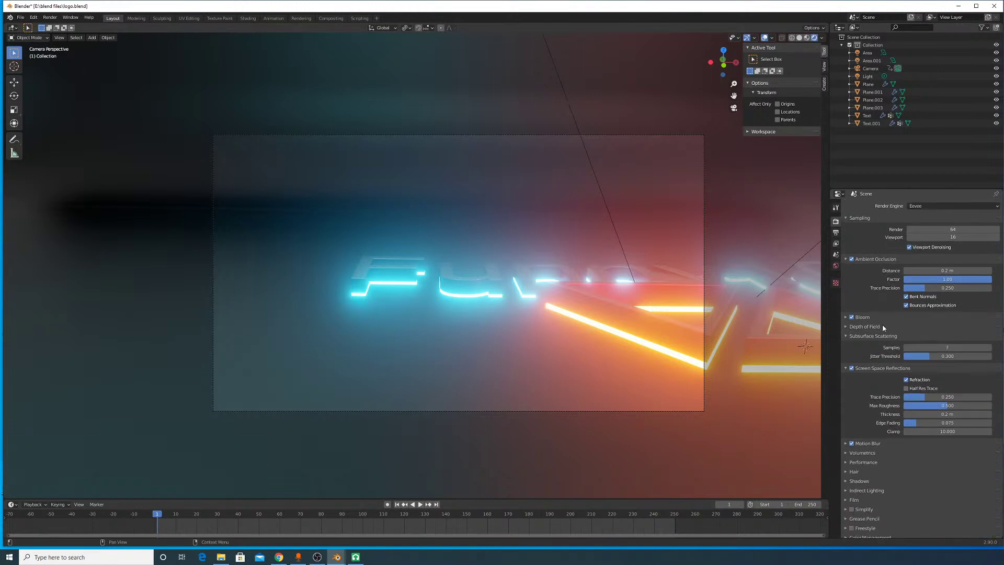
click(871, 317)
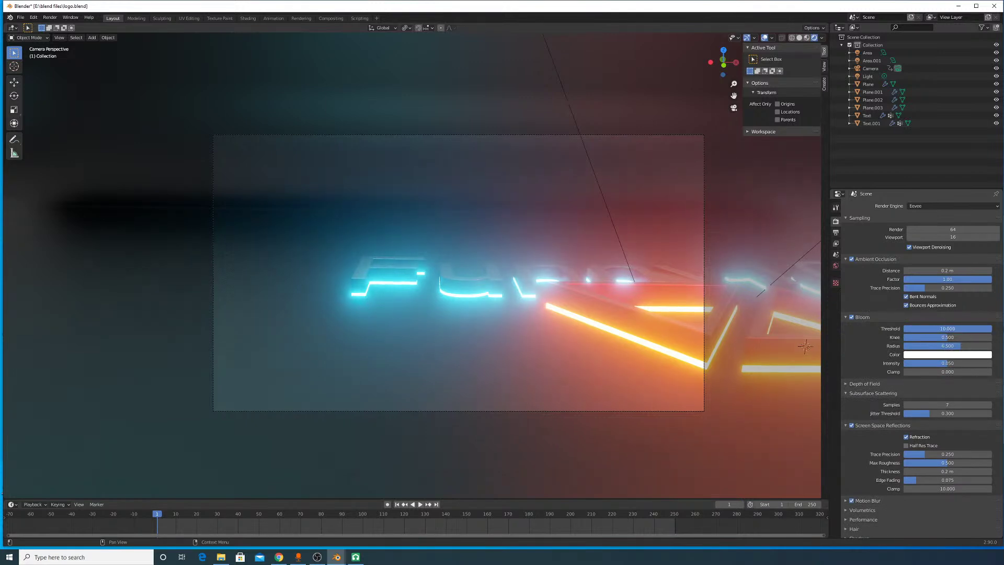
mouse_move(950, 352)
mouse_down()
mouse_move(918, 352)
mouse_move(929, 346)
mouse_move(936, 363)
mouse_move(920, 362)
mouse_move(955, 346)
mouse_up()
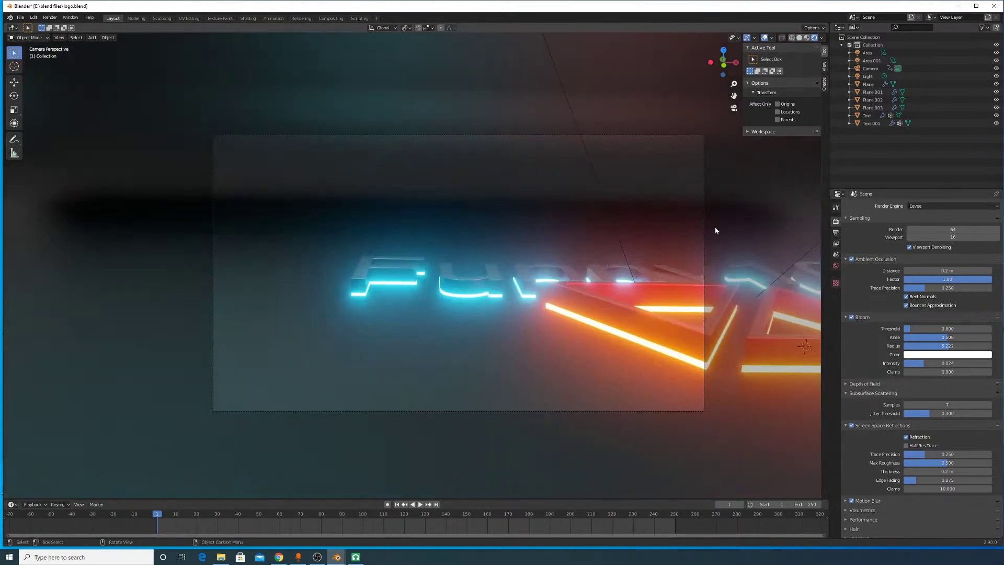
Step: Select the camera and preview its keyframed animation around the glowing logo, stopping at frame 48
click(704, 229)
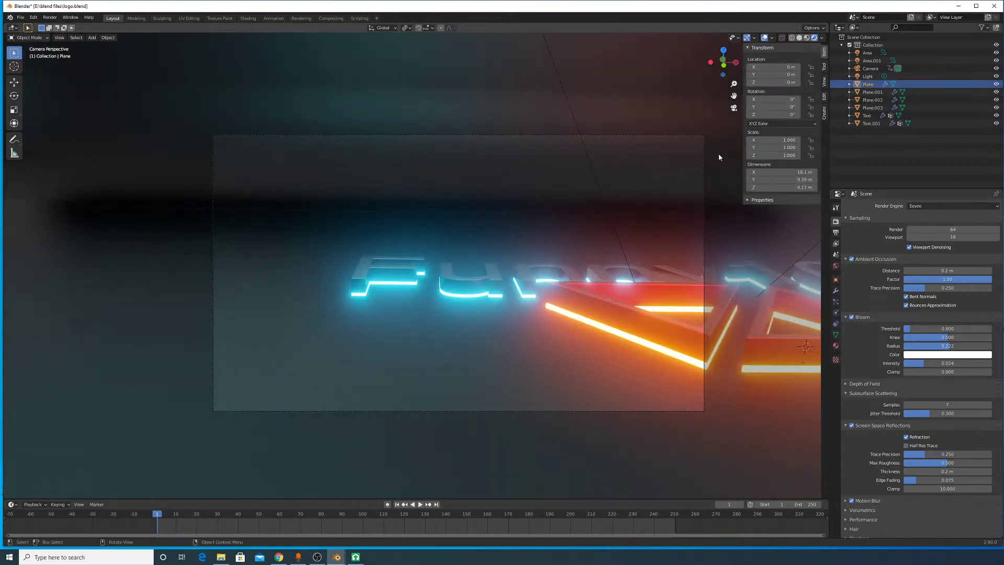
click(702, 135)
key(space)
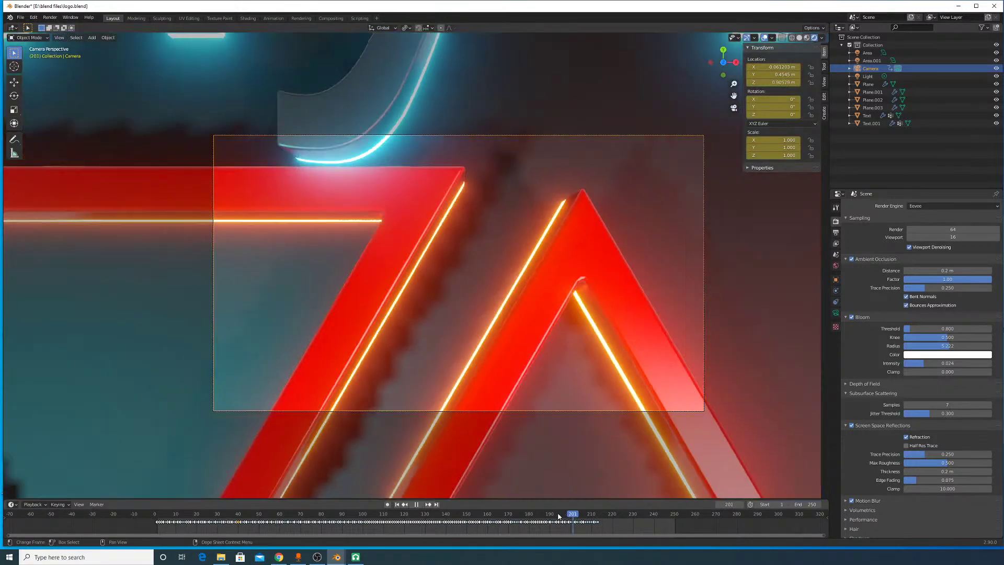
click(401, 518)
drag(401, 518, 183, 503)
scroll(540, 401, up, 1)
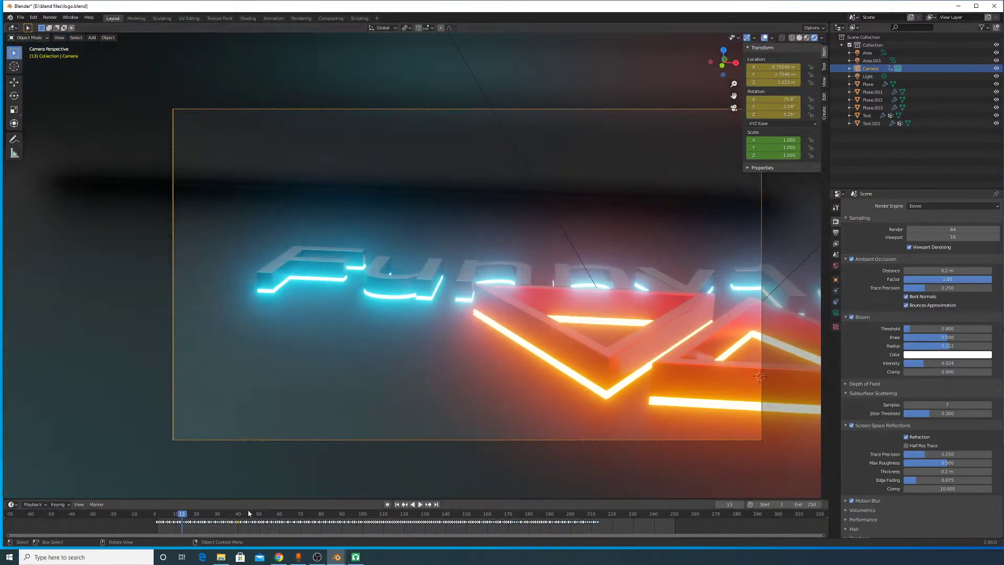
key(space)
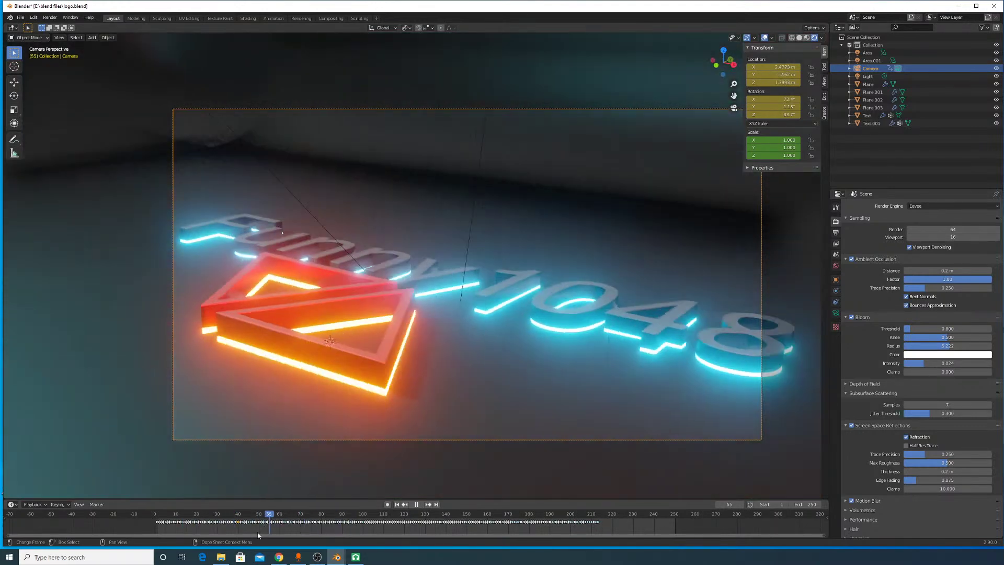
key(space)
Step: Switch the render engine to Cycles and leave the camera view to see the whole curved backdrop
click(933, 207)
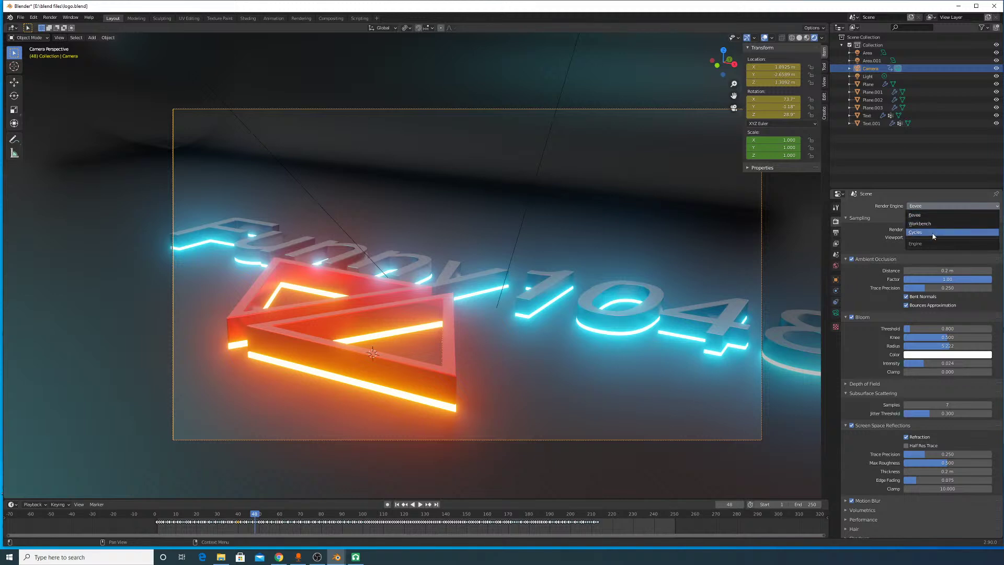
click(933, 232)
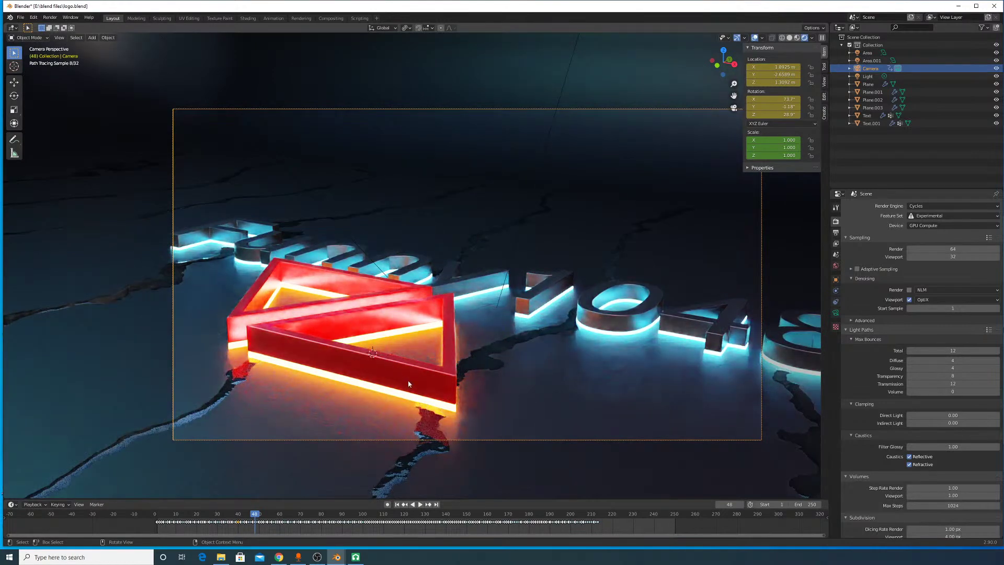
mouse_move(333, 340)
middle_down()
mouse_move(538, 251)
mouse_move(474, 286)
mouse_move(383, 363)
mouse_move(475, 324)
mouse_move(431, 321)
mouse_move(470, 287)
mouse_move(335, 291)
middle_up()
scroll(335, 291, down, 6)
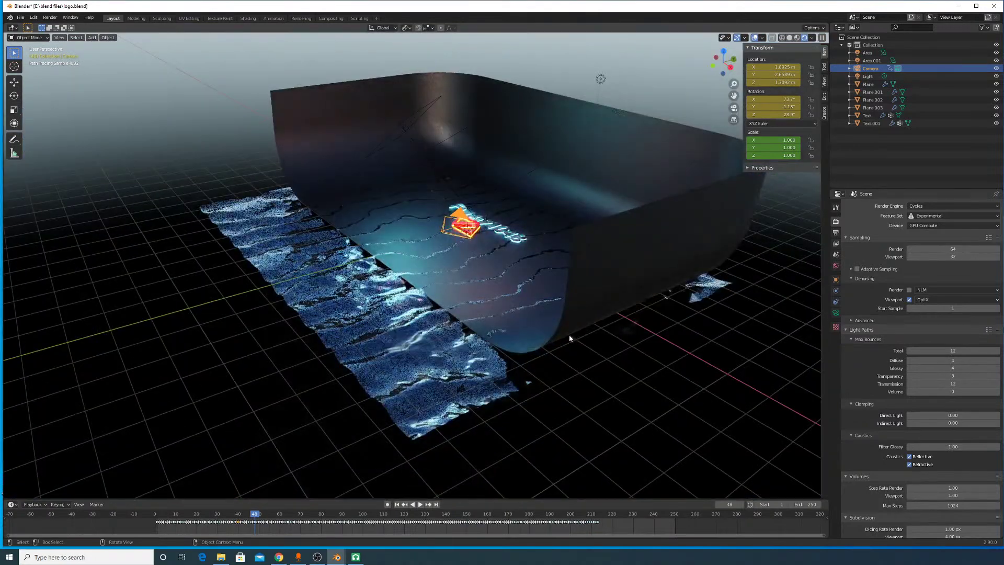
Step: Select the large flat water plane beneath the backdrop in solid shading and return to rendered shading
click(789, 39)
middle_drag(431, 286, 504, 279)
click(547, 276)
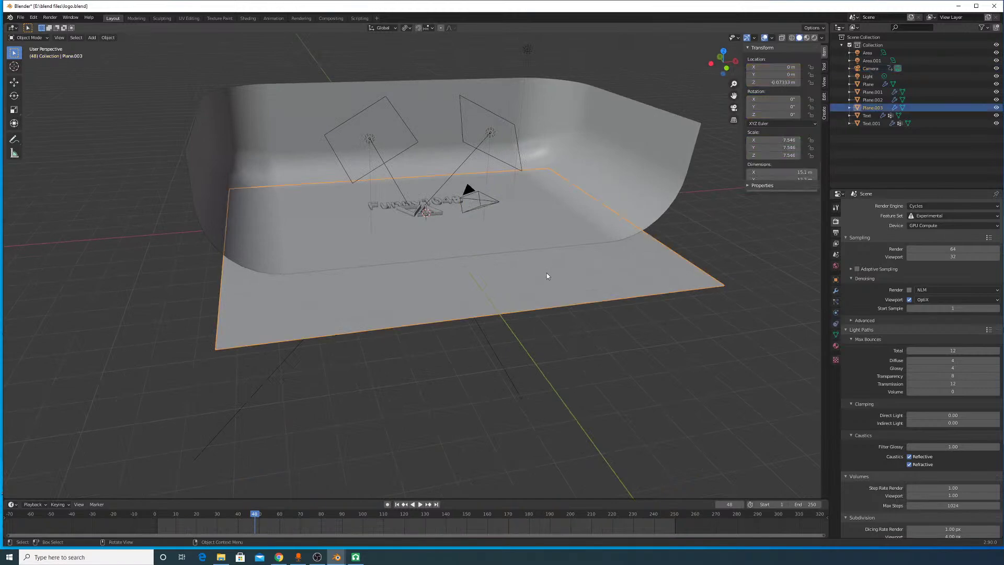
middle_drag(710, 230, 646, 238)
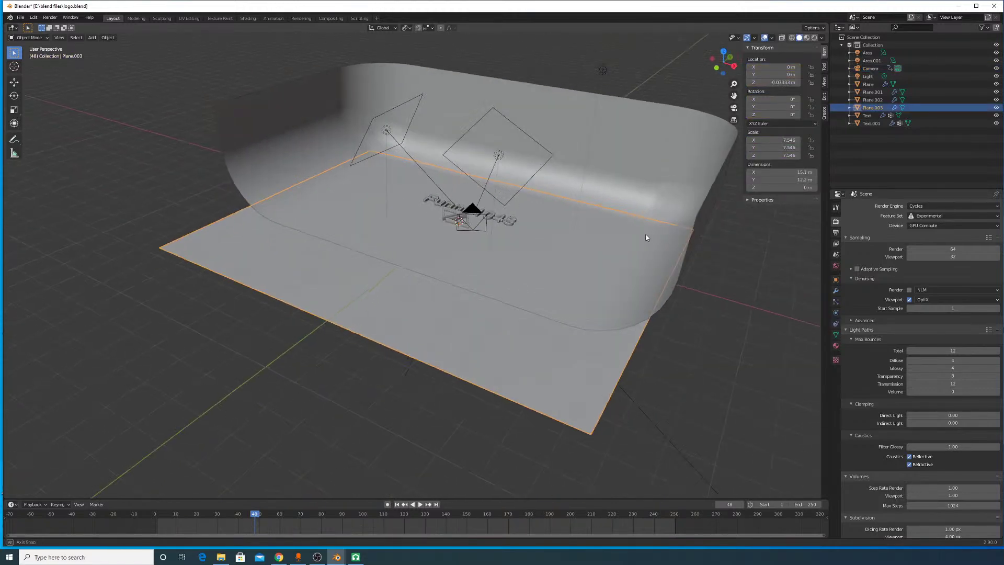
click(814, 39)
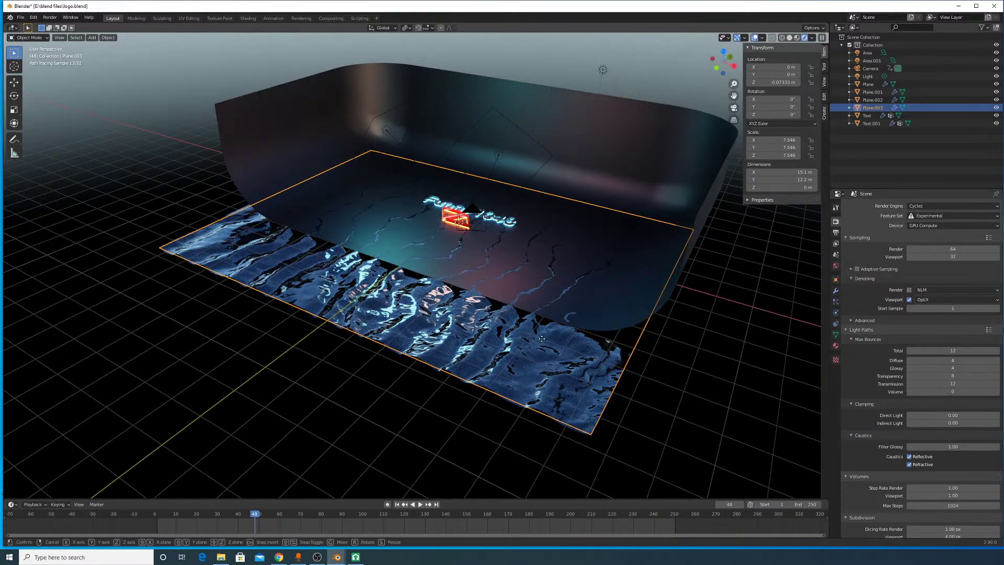
Step: Try to raise the water plane about 0.072 m along Z
key(g)
key(z)
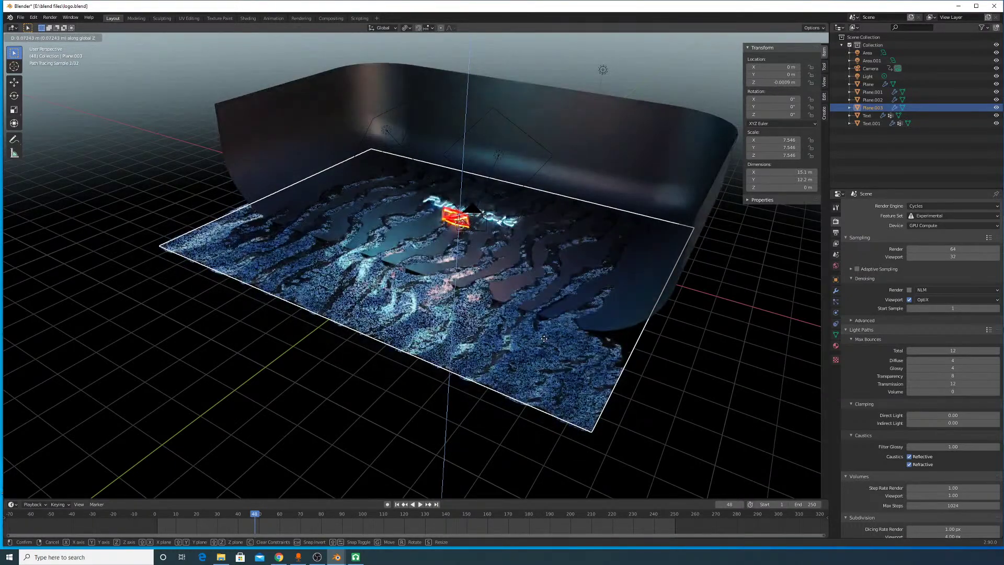
click(554, 340)
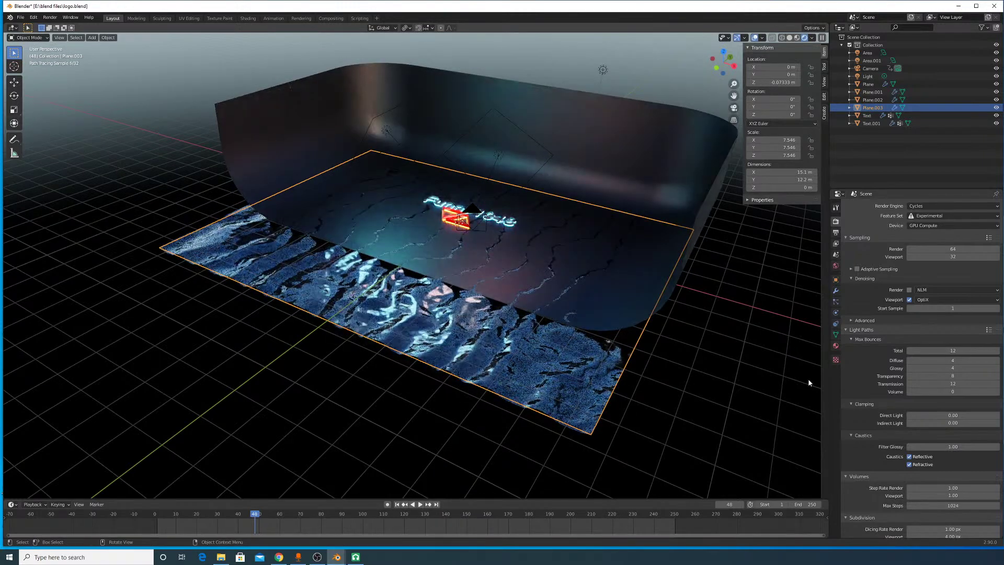
Step: Examine the water plane's Principled BSDF material, including its transmission, roughness and displacement settings
click(836, 346)
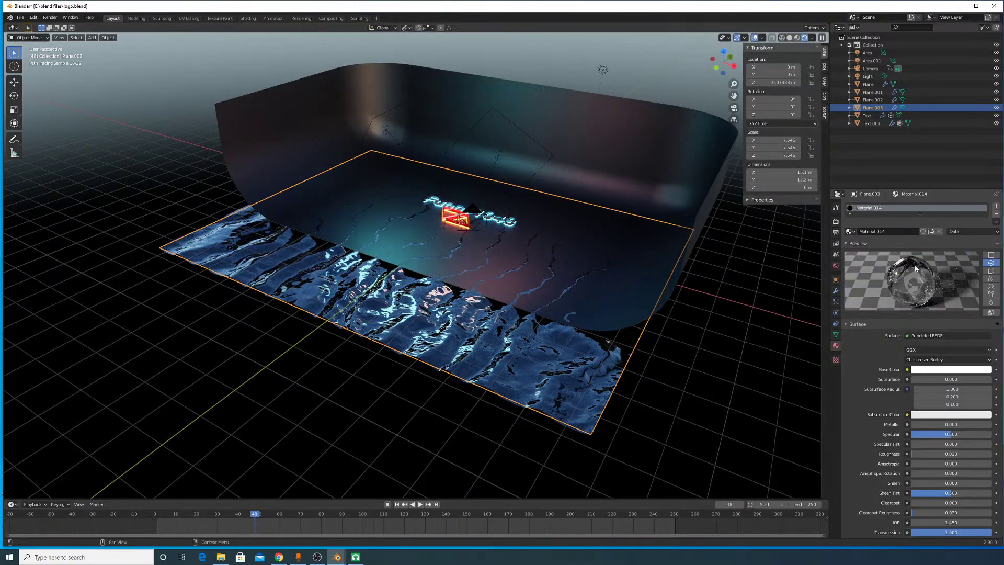
scroll(926, 371, down, 5)
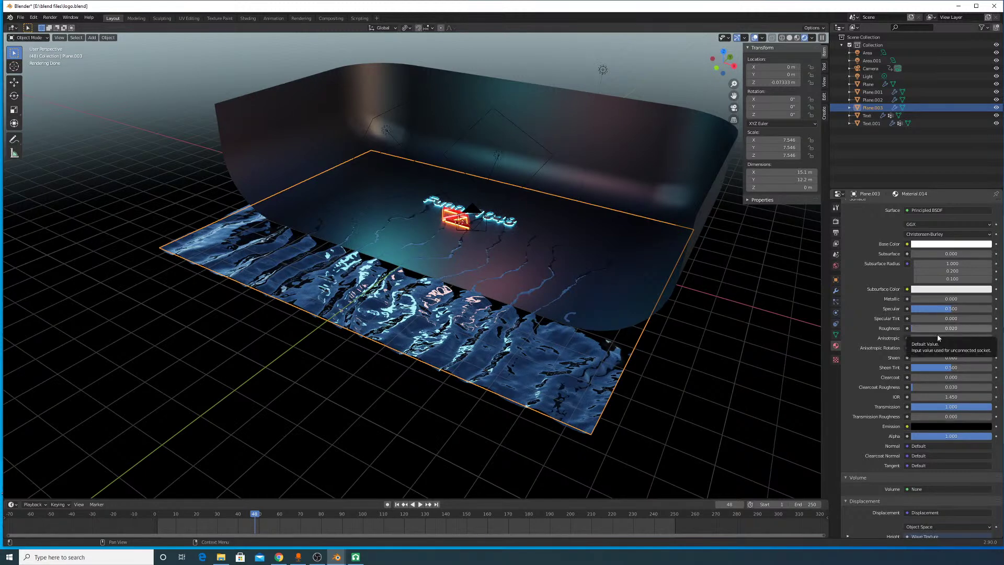
scroll(679, 241, up, 2)
scroll(589, 274, down, 2)
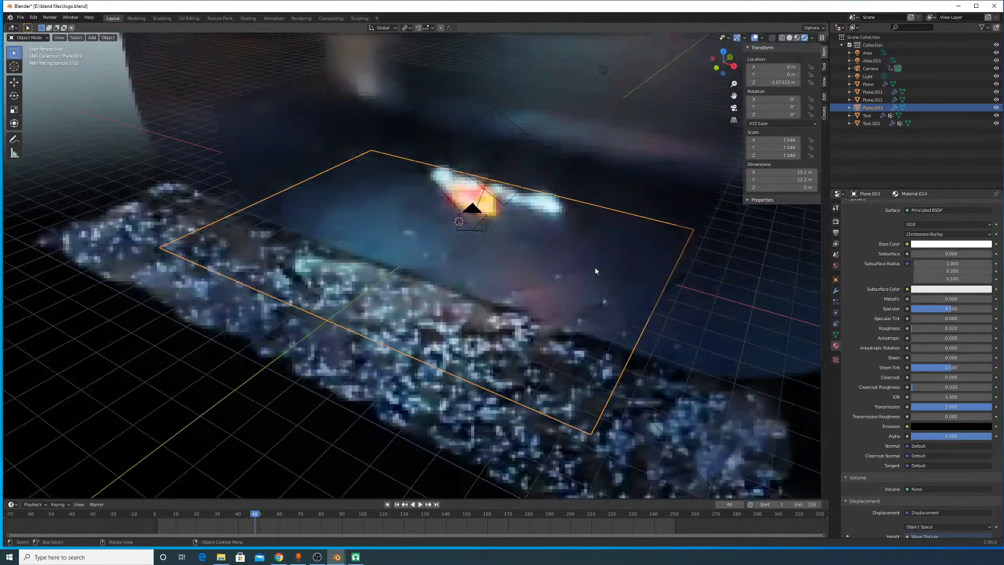
Step: In solid shading, add a new plane and lower it about 0.494 m along Z beneath the water plane
click(790, 38)
middle_drag(599, 242, 619, 269)
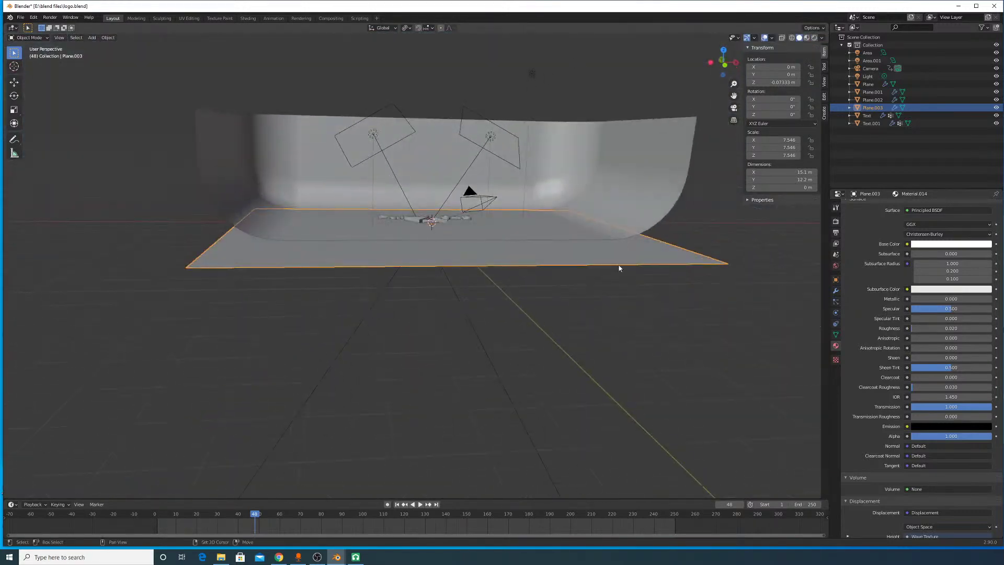
key(shift+a)
click(643, 234)
middle_drag(534, 283, 514, 247)
key(g)
key(z)
click(529, 281)
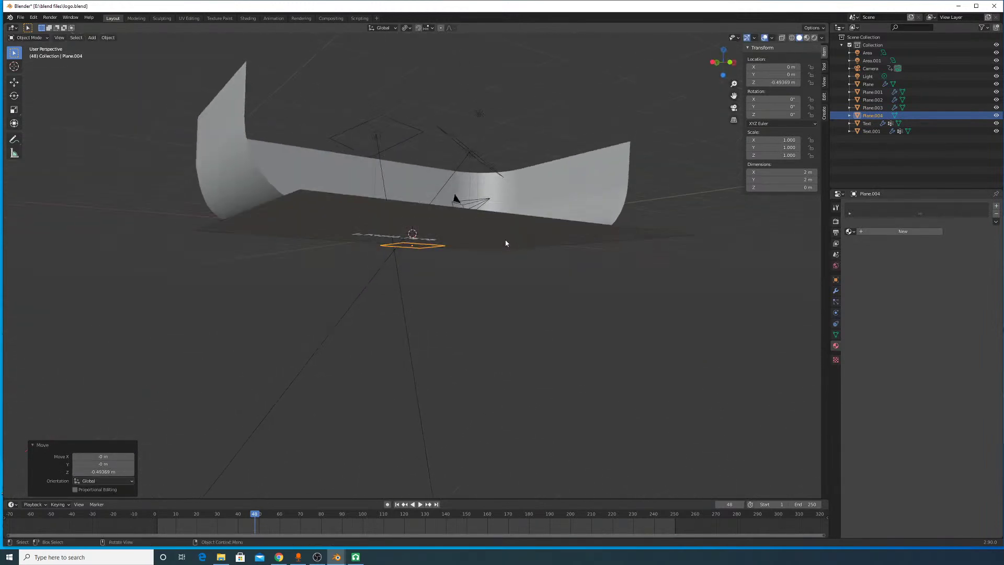
Step: Scale the new lower plane up by about 7.559 so it spans the area beneath the water plane
key(s)
click(153, 316)
middle_drag(249, 329, 301, 322)
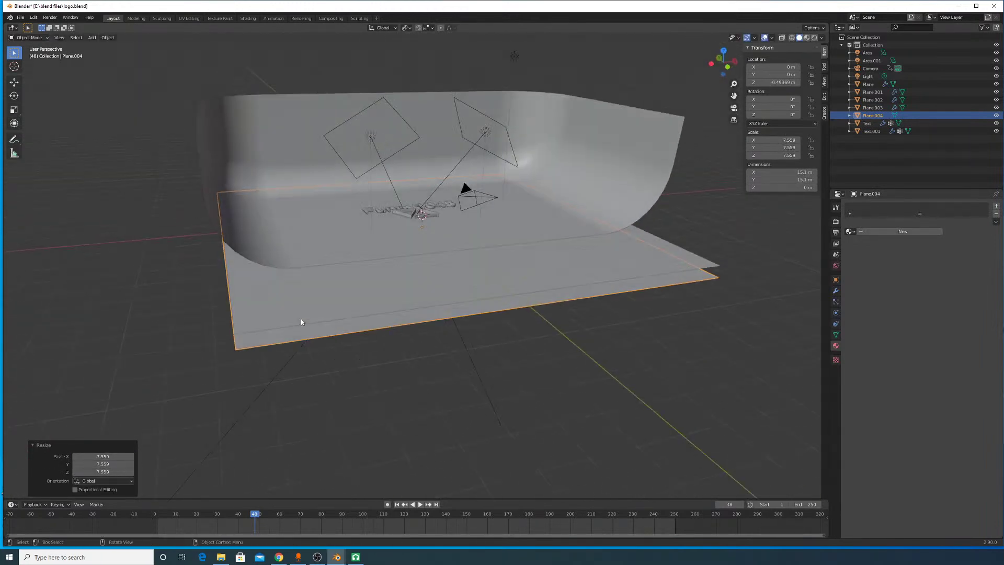
Step: Give the lower plane a new material with an Emission surface in bright cyan and a strength of 100
click(884, 232)
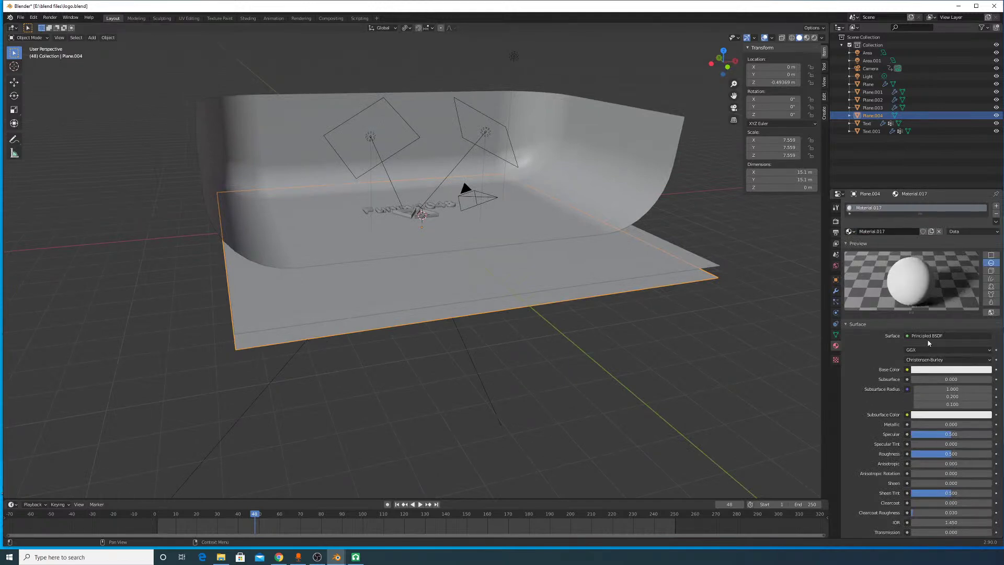
click(926, 336)
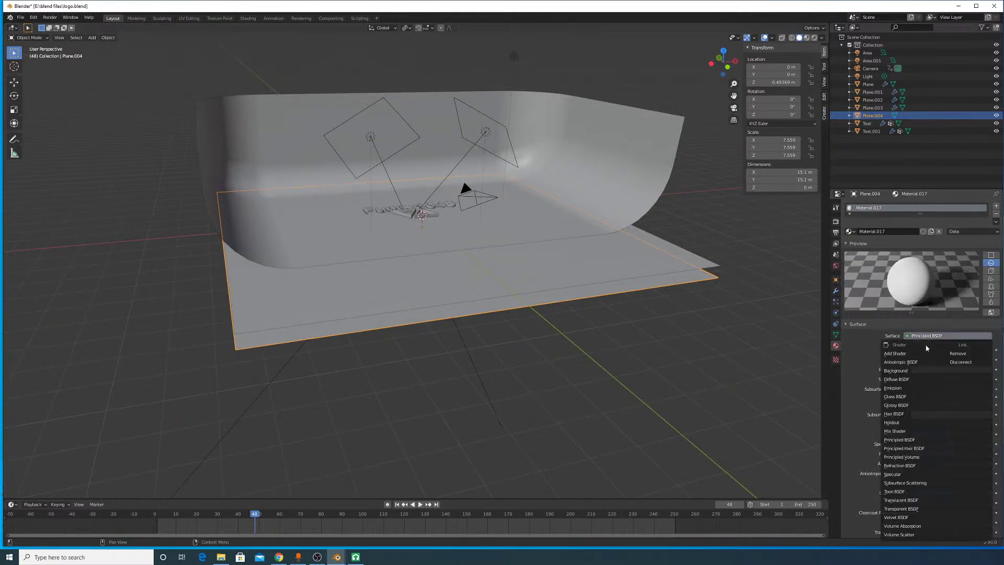
click(904, 388)
click(958, 350)
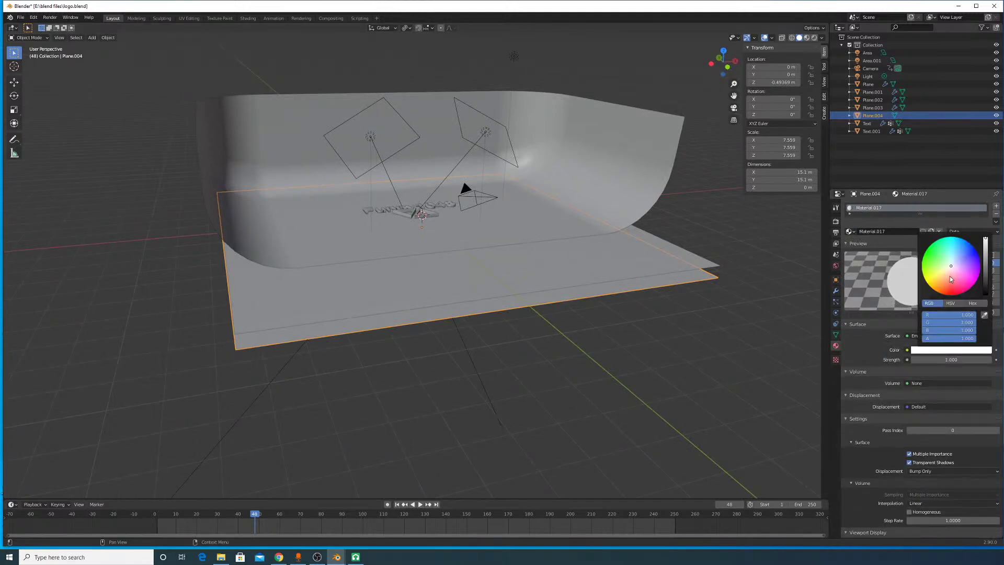
drag(951, 257, 951, 246)
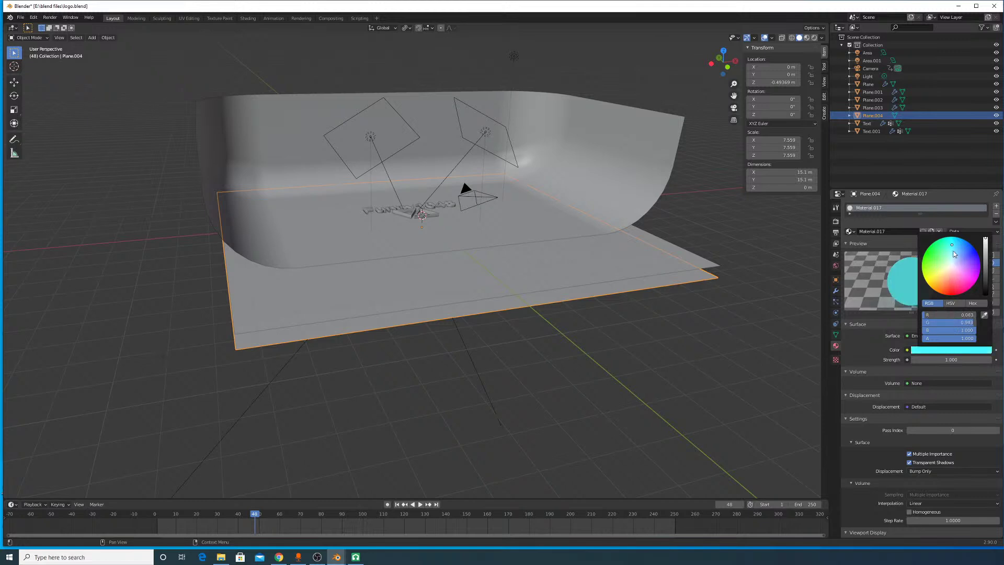
click(944, 362)
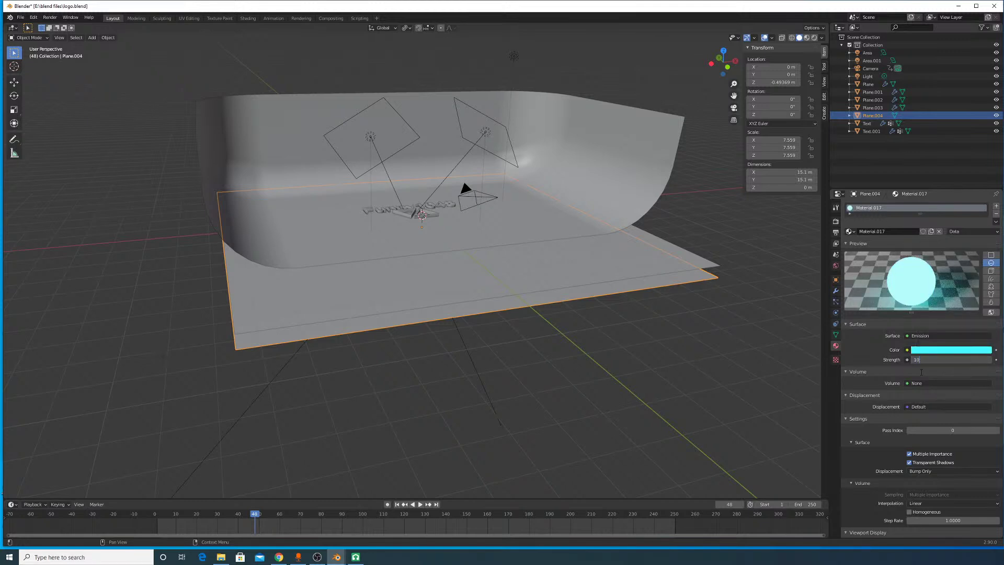
Step: View the scene through the camera with rendered shading
middle_drag(464, 188, 477, 177)
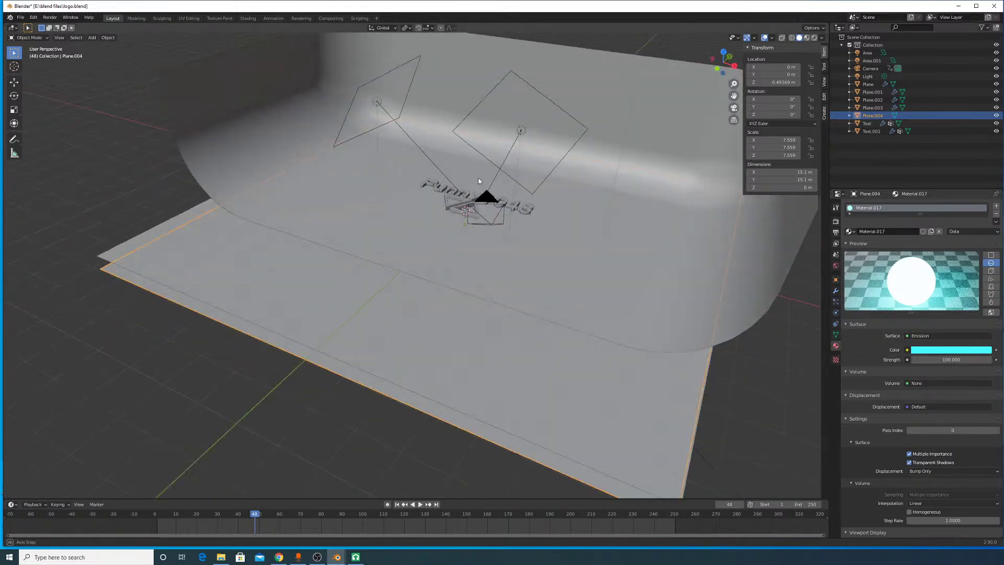
click(60, 38)
mouse_move(110, 118)
click(171, 124)
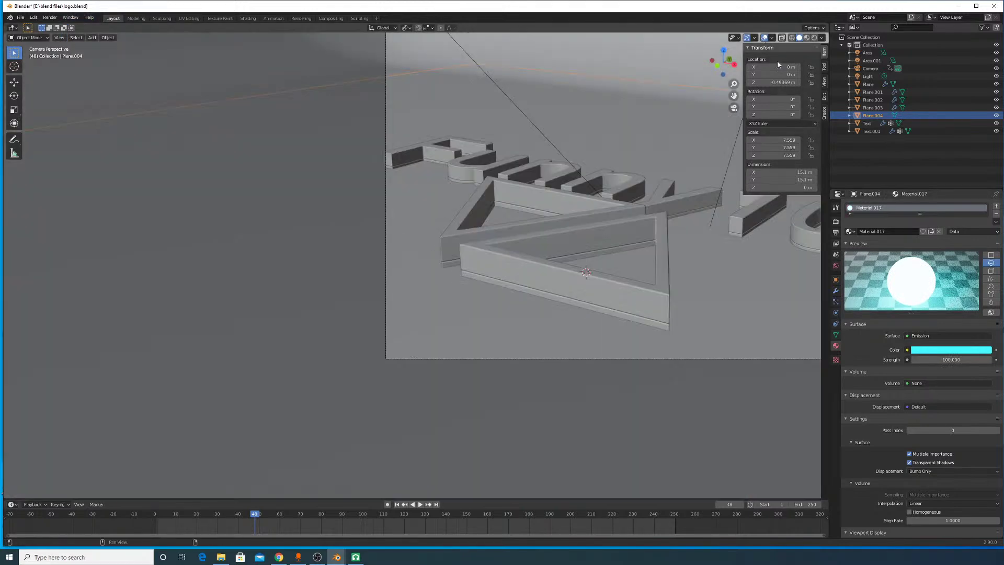
click(814, 38)
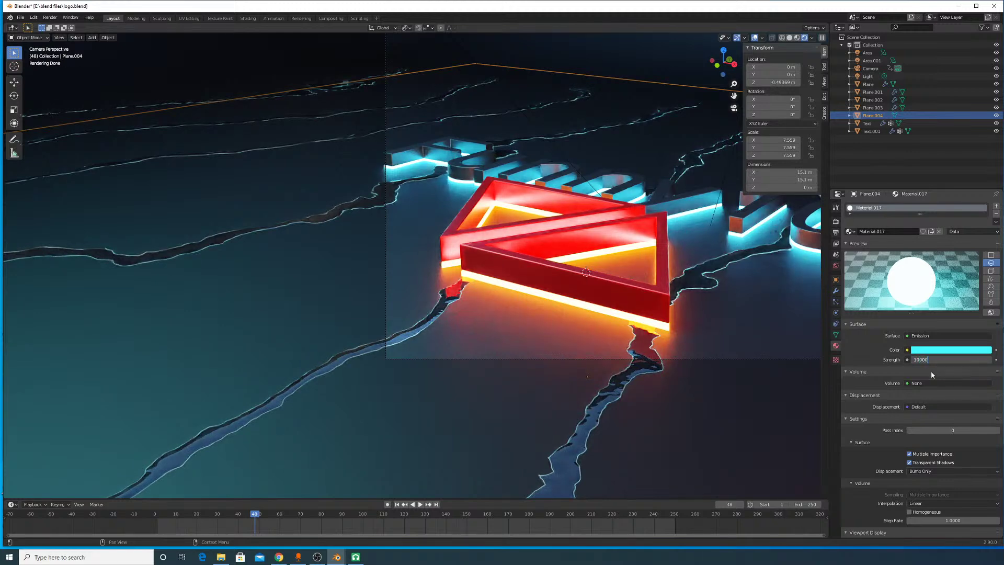
Step: Set the lower plane's emission strength to 10000 and try a red emission colour
key(Return)
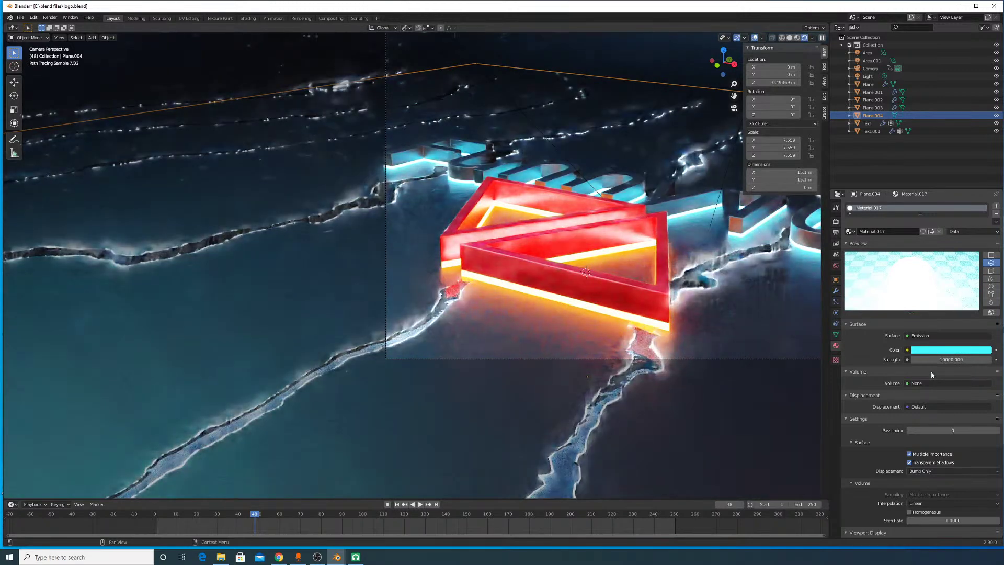
click(969, 350)
click(953, 290)
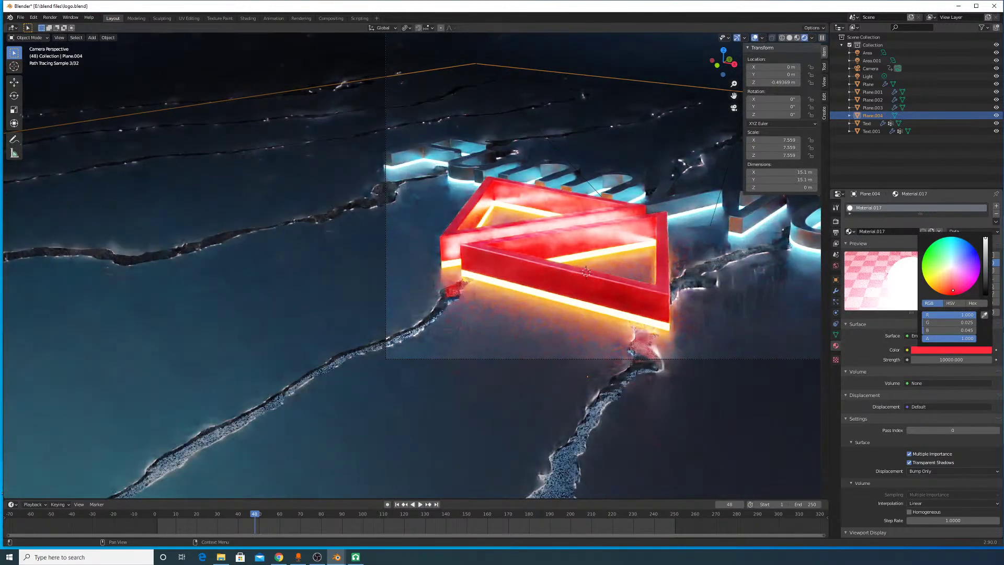
key(Escape)
Step: Set the emission strength of the lower plane's cyan material to 1000
click(952, 359)
text(1)
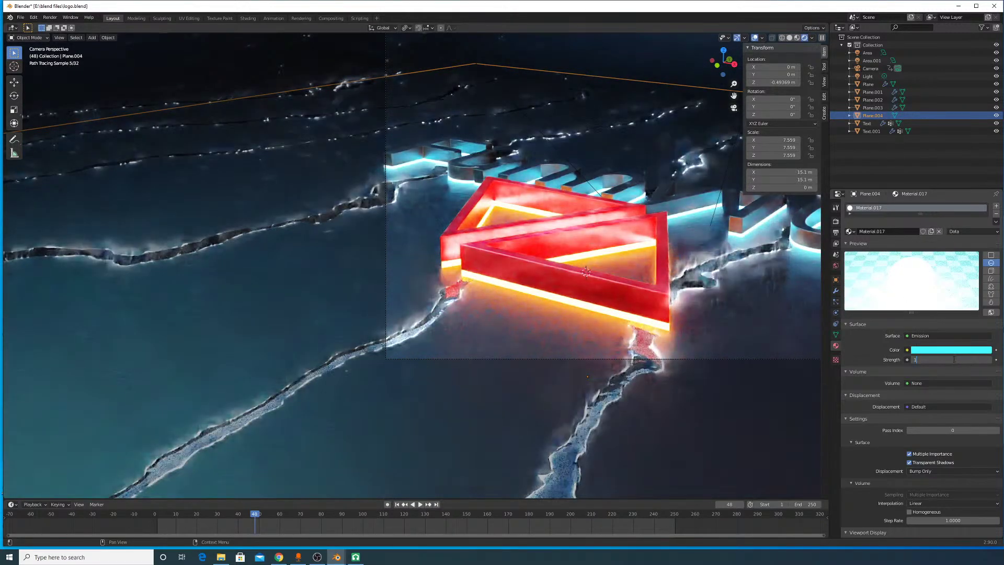
text(000)
key(Return)
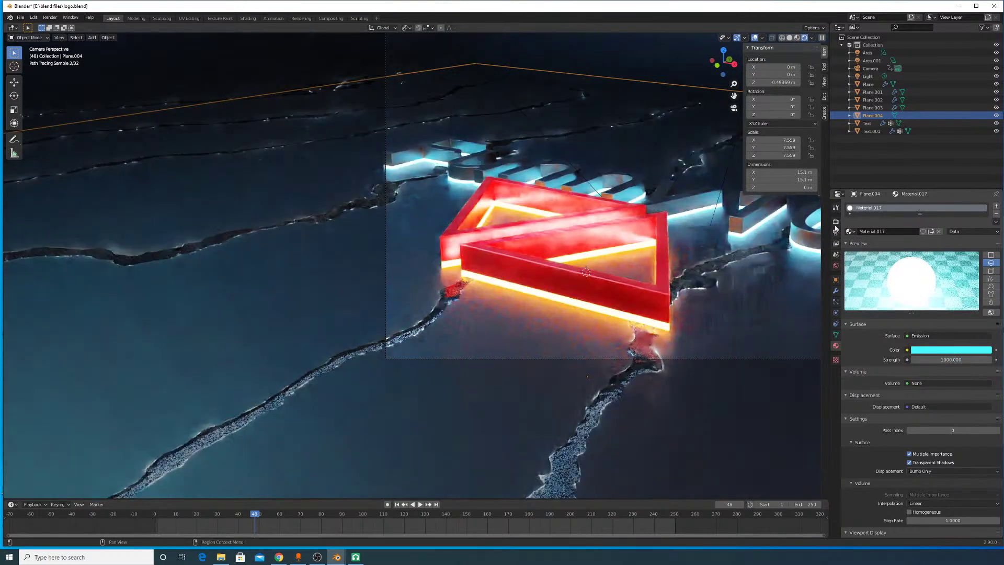
Step: Try the render without viewport denoising and without reflective caustics, and re-enable both settings
click(836, 222)
click(909, 300)
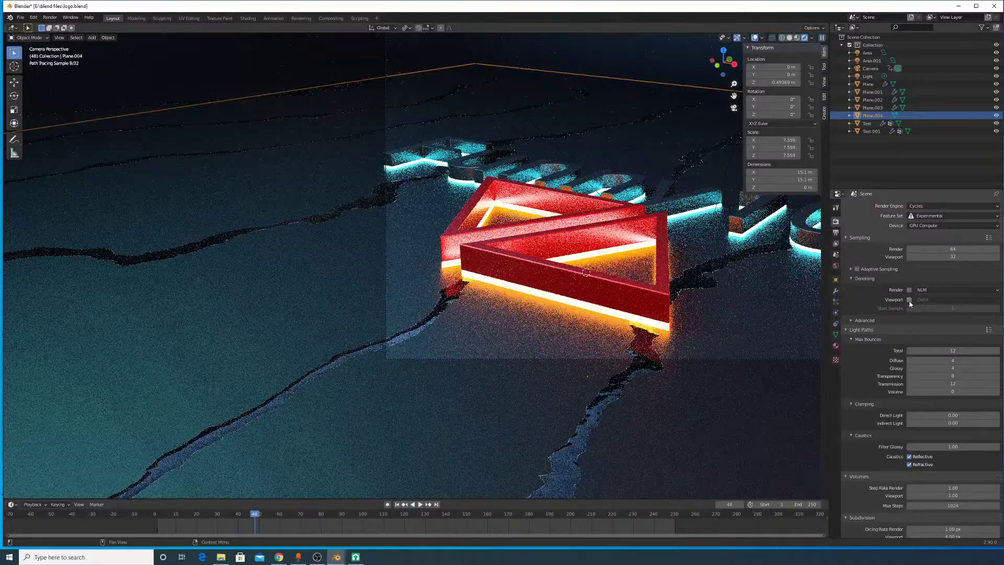
scroll(905, 302, down, 5)
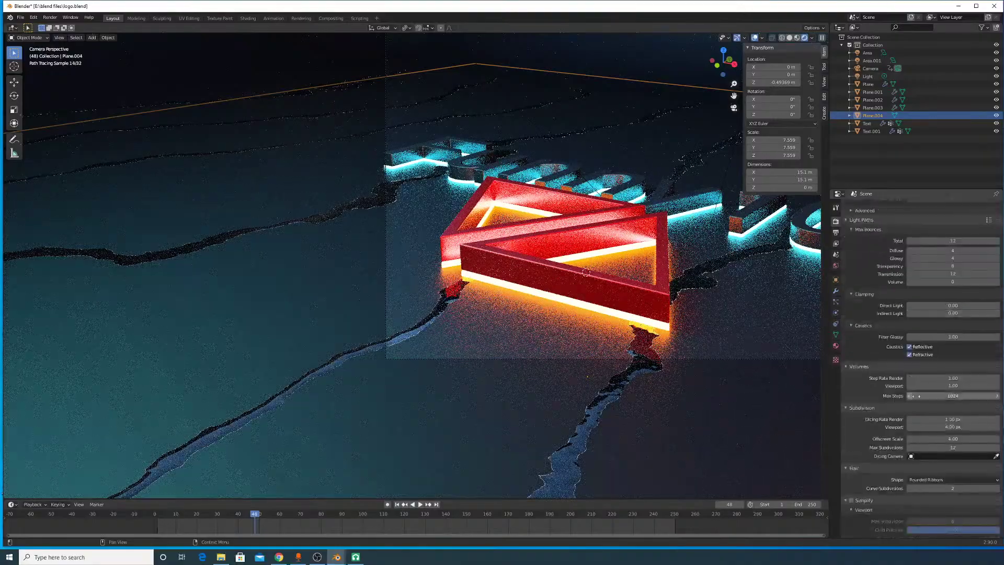
click(910, 347)
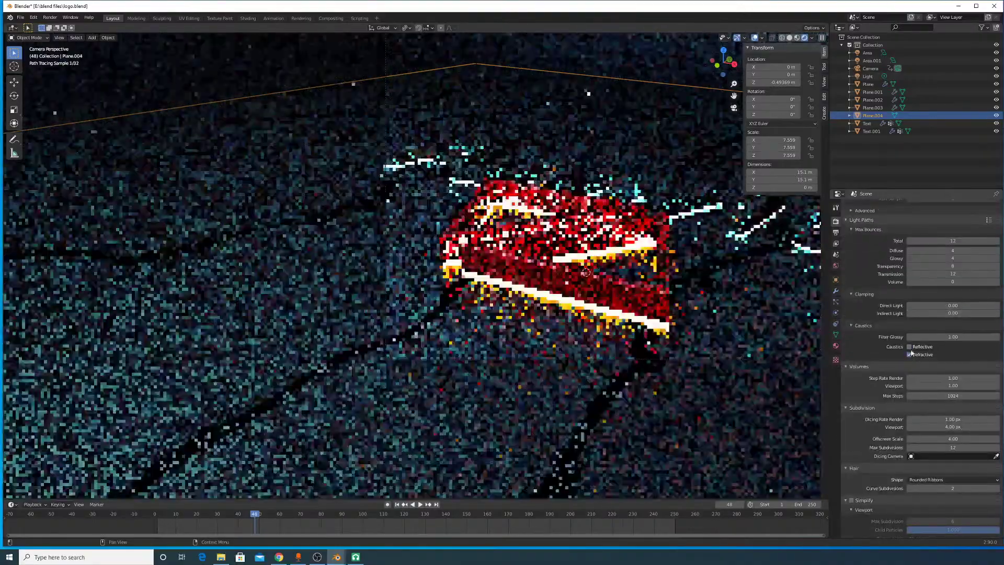
click(910, 346)
scroll(923, 299, up, 5)
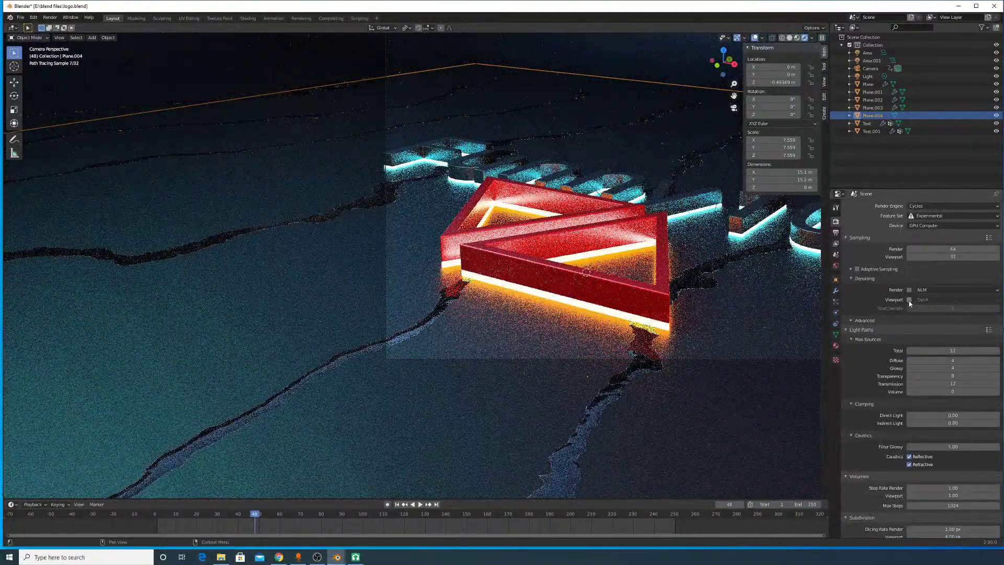
click(909, 299)
Step: Select the water plane and try to raise it about 0.068 m along Z
click(645, 354)
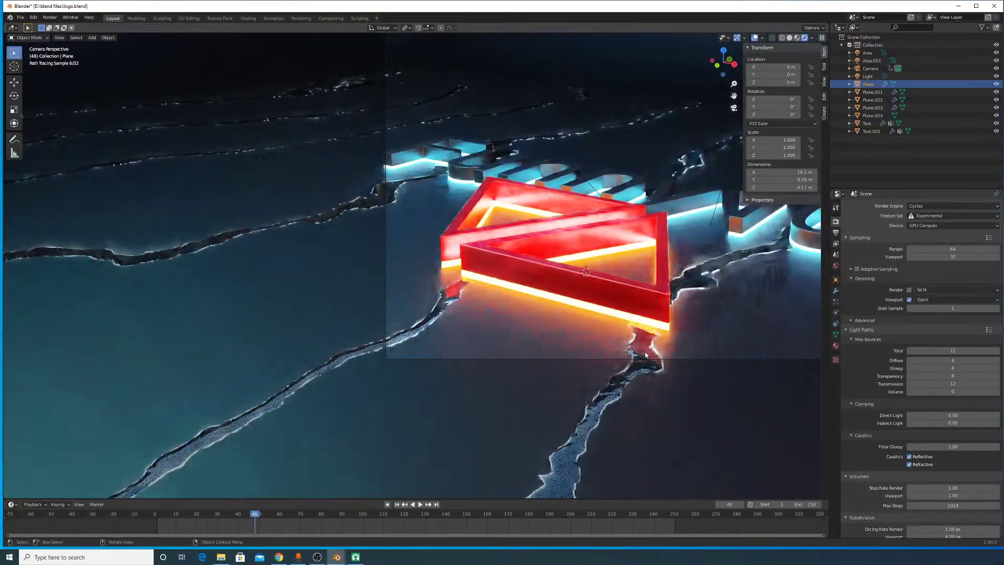
click(645, 354)
middle_drag(638, 335, 377, 362)
scroll(377, 362, down, 6)
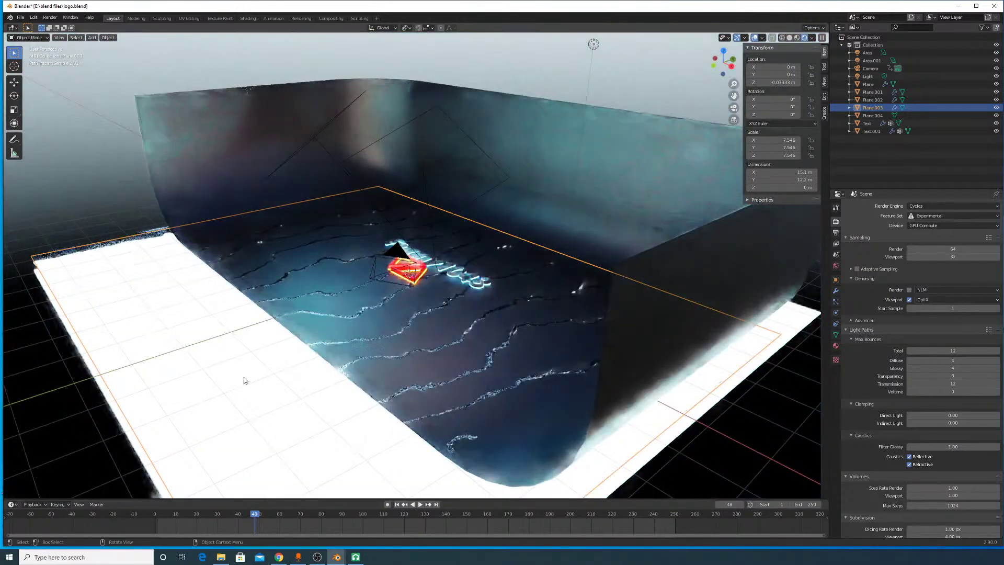
click(249, 361)
middle_drag(250, 350, 222, 314)
click(141, 281)
middle_drag(285, 267, 319, 301)
scroll(488, 351, up, 5)
key(g)
key(z)
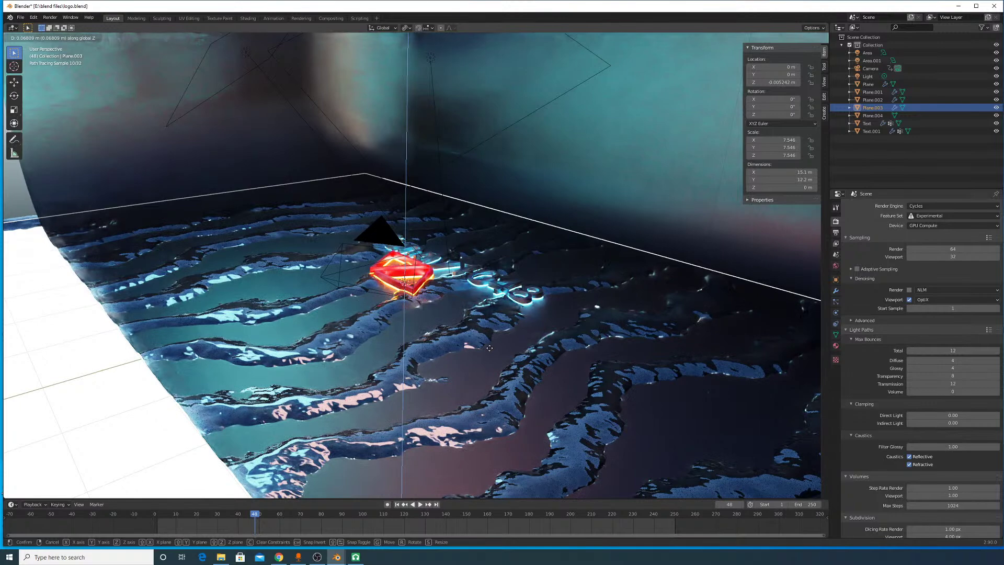
click(490, 351)
Step: Check the roughness setting in the water plane's Principled BSDF material
click(835, 346)
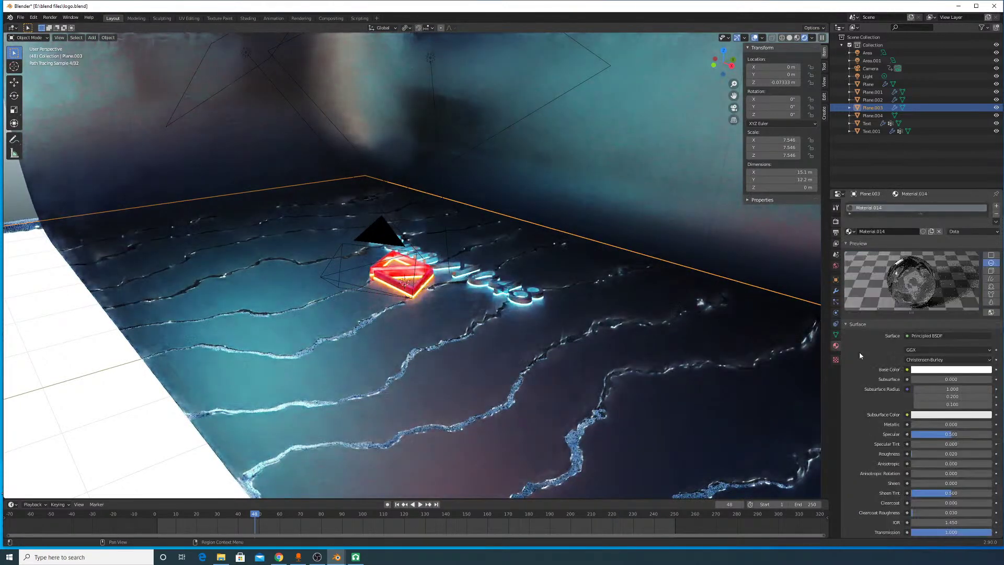
mouse_move(920, 454)
mouse_down()
mouse_move(951, 453)
mouse_move(910, 453)
mouse_up()
Step: Delete the glowing lower plane beneath the water plane
scroll(504, 333, down, 8)
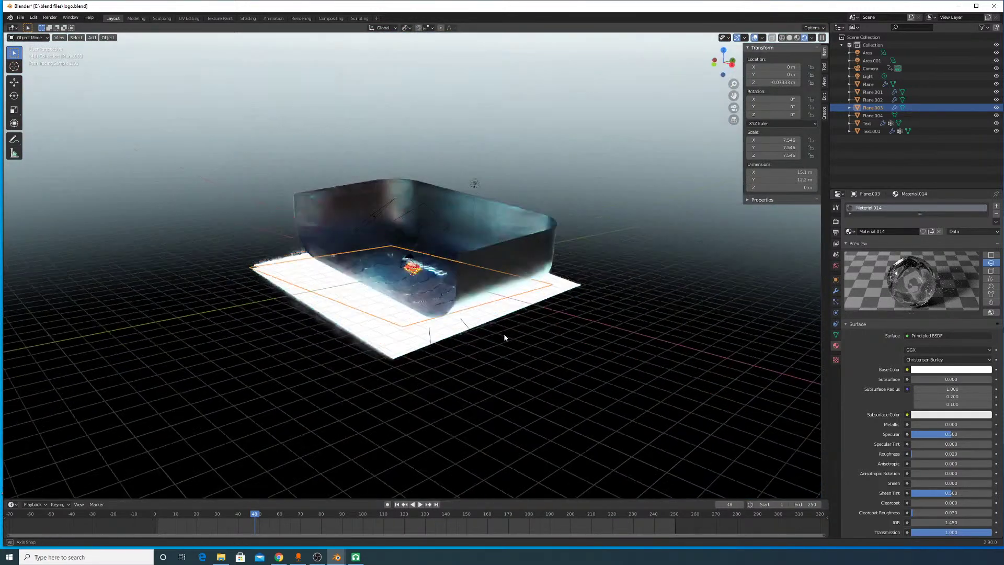
key(x)
click(418, 336)
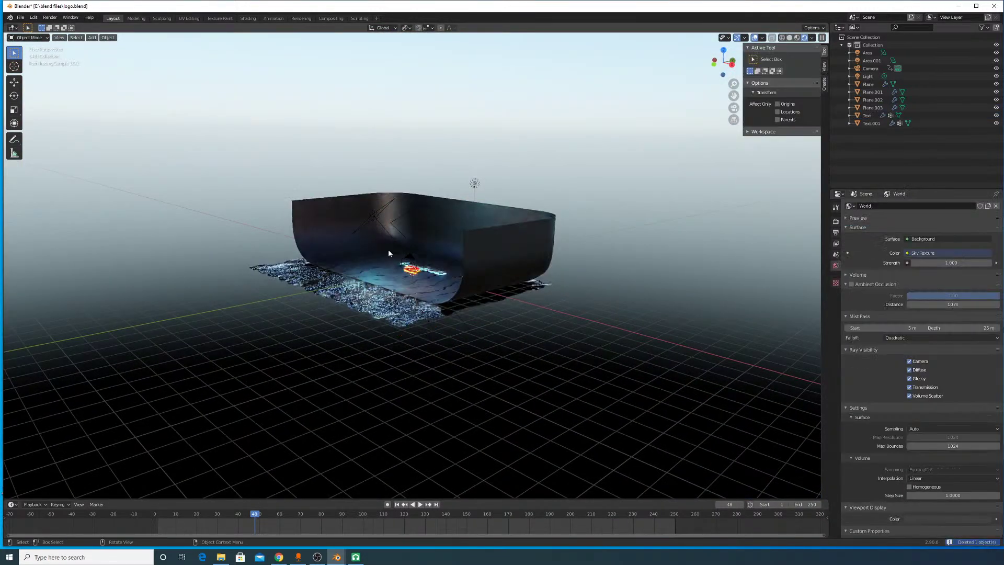
scroll(571, 286, up, 8)
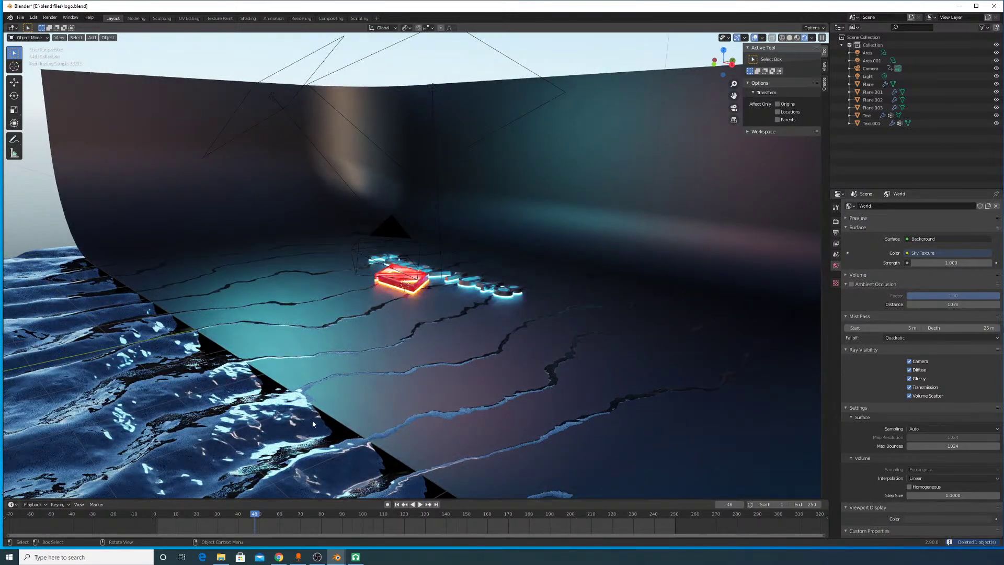
Step: Examine the water plane's Subdivision modifier with adaptive subdivision and the Cycles subdivision settings in the render properties
click(299, 391)
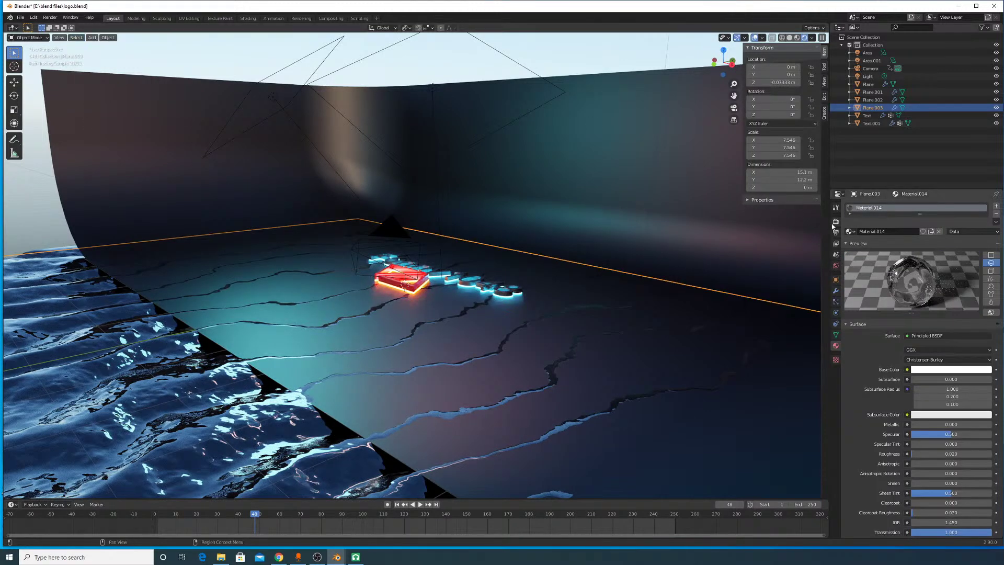
click(835, 221)
click(836, 291)
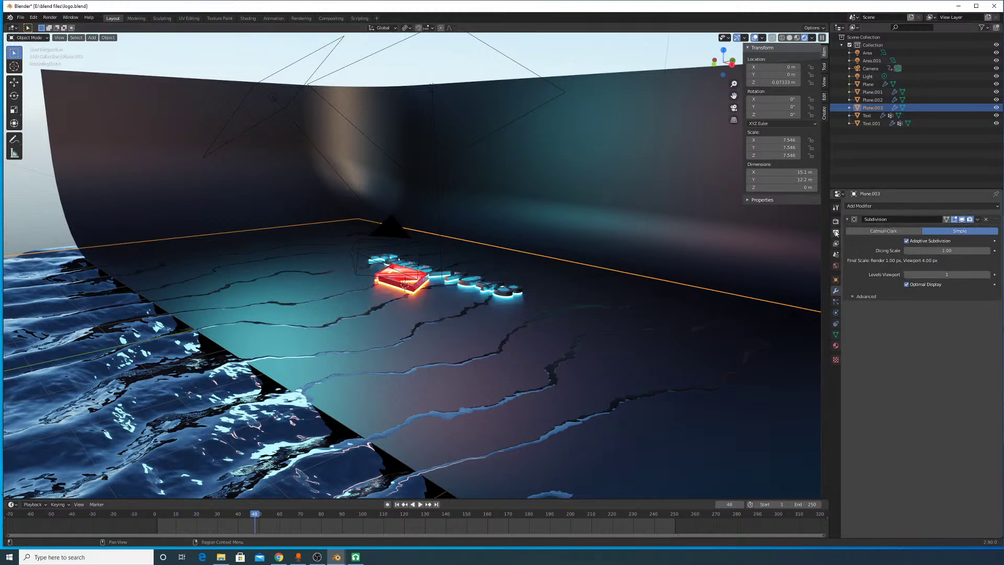
click(835, 222)
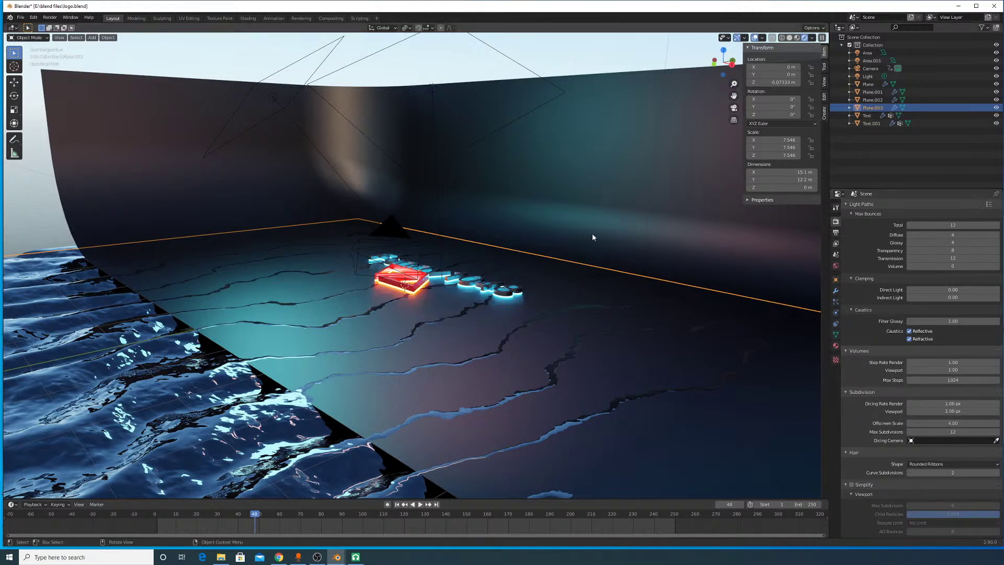
middle_drag(581, 238, 577, 255)
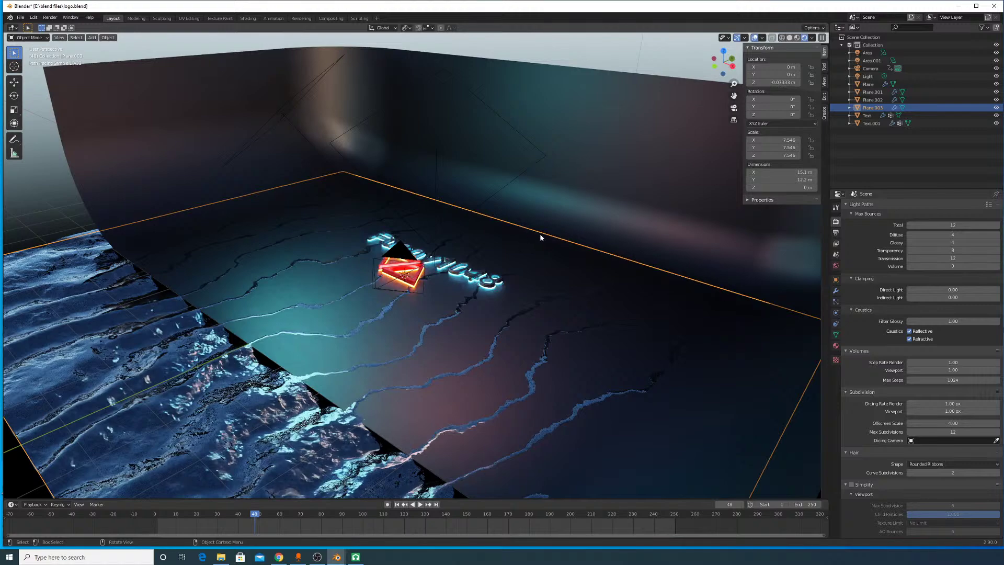
Step: Split the 3D viewport and show the water plane's material nodes in a Shader Editor beside it
drag(5, 24, 322, 78)
click(13, 27)
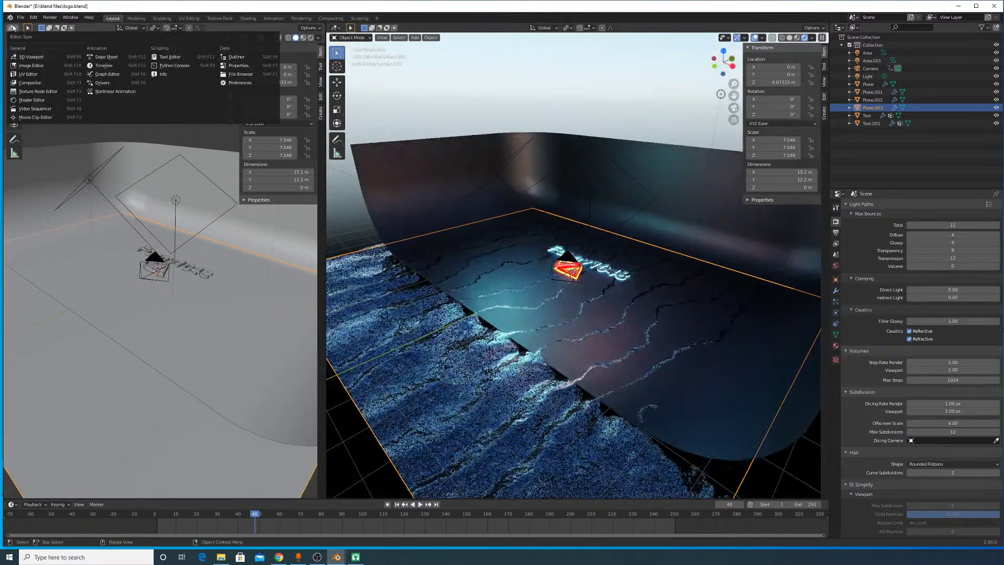
click(48, 99)
scroll(131, 233, down, 5)
key(Home)
scroll(187, 264, up, 6)
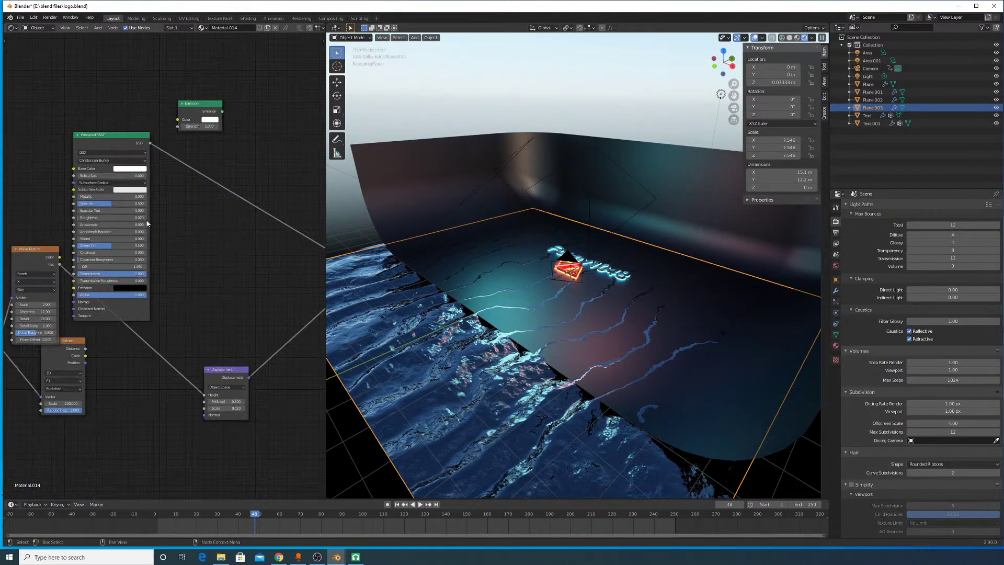
Step: Move the Principled BSDF node clear of its neighbours and delete the unconnected Emission node
drag(178, 167, 171, 108)
middle_drag(225, 191, 181, 227)
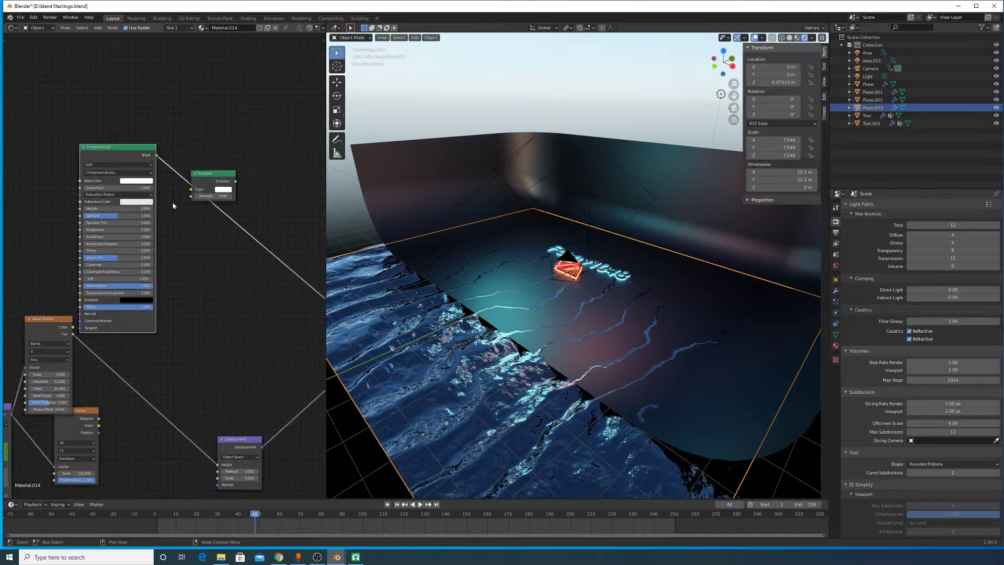
drag(125, 155, 153, 78)
middle_drag(232, 183, 178, 193)
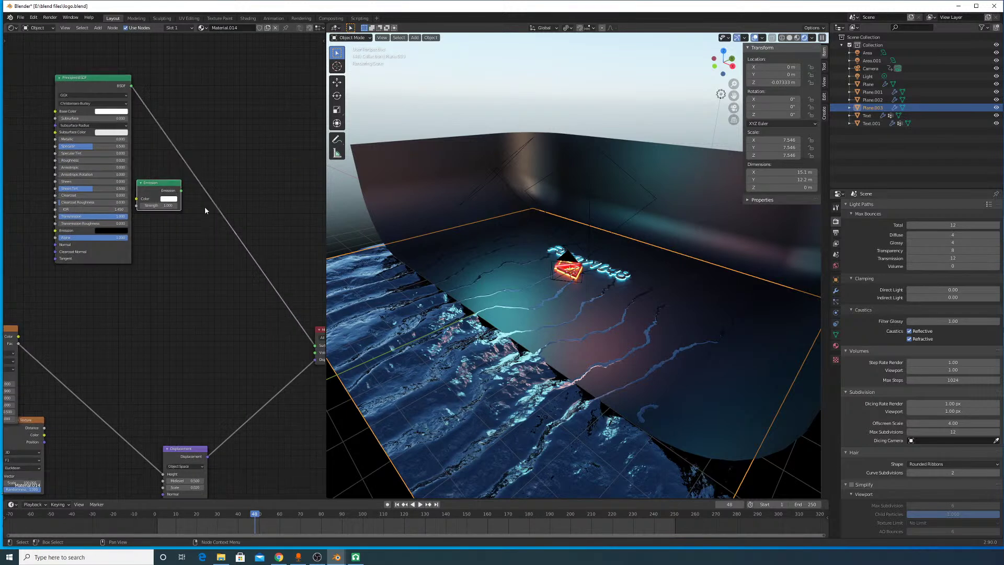
key(Delete)
Step: Move the Displacement node up level with the Material Output and delete the unused Voronoi Texture node
scroll(215, 325, down, 2)
drag(179, 398, 172, 337)
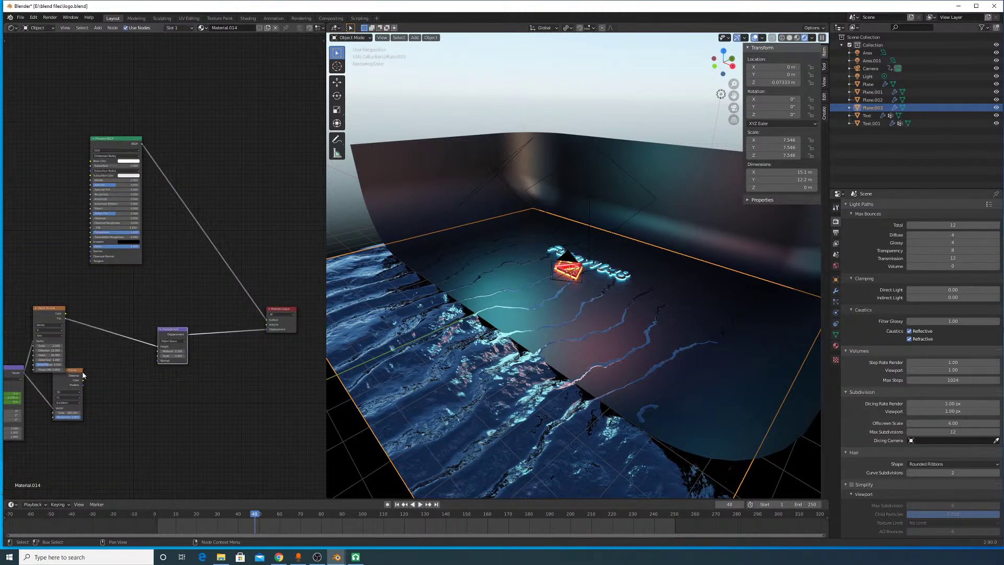
drag(78, 376, 90, 406)
middle_drag(119, 388, 193, 317)
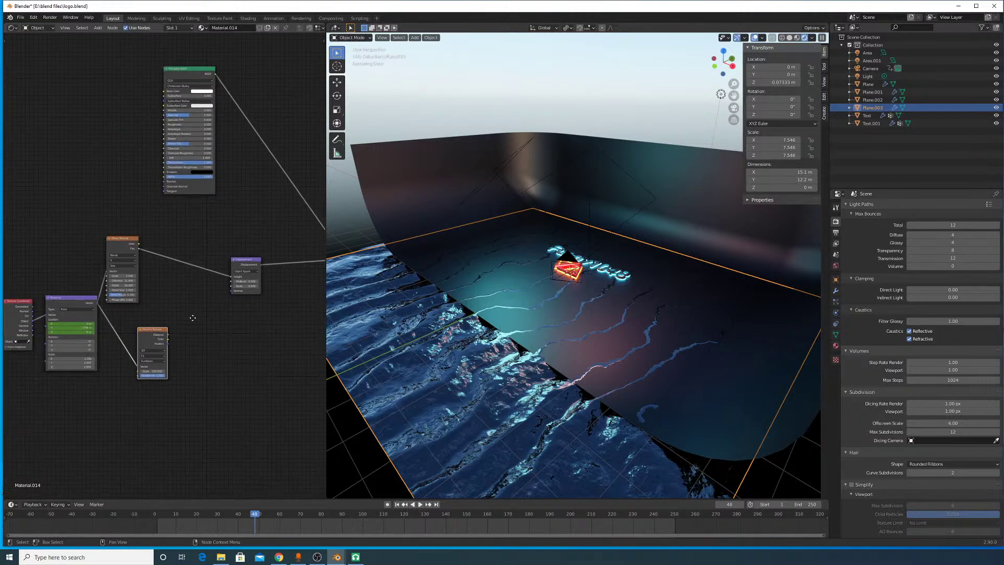
key(Delete)
Step: Line up the Texture Coordinate, Mapping and Wave Texture nodes in a row before the Displacement node
drag(124, 245, 205, 264)
drag(68, 303, 155, 257)
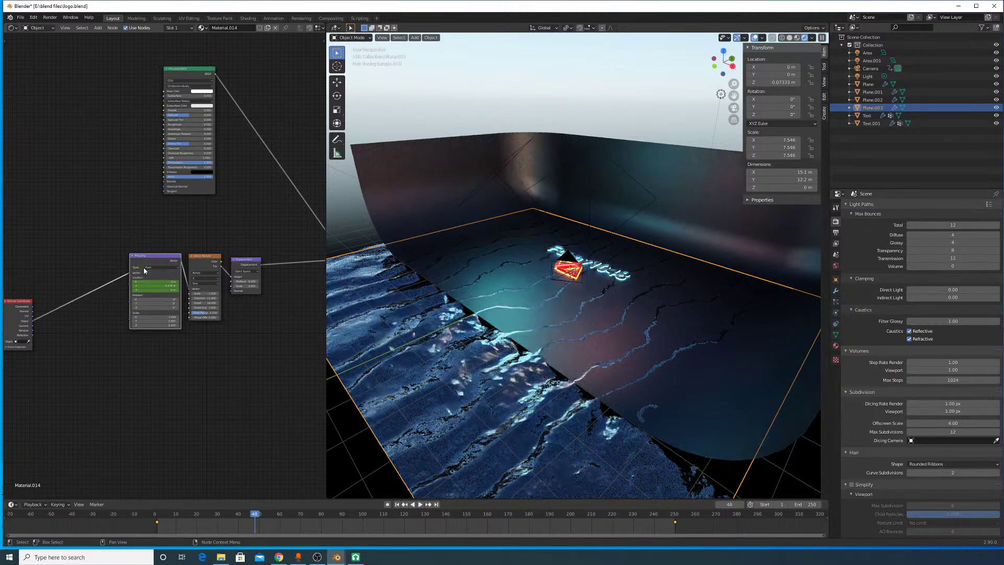
drag(18, 301, 86, 258)
scroll(155, 262, up, 3)
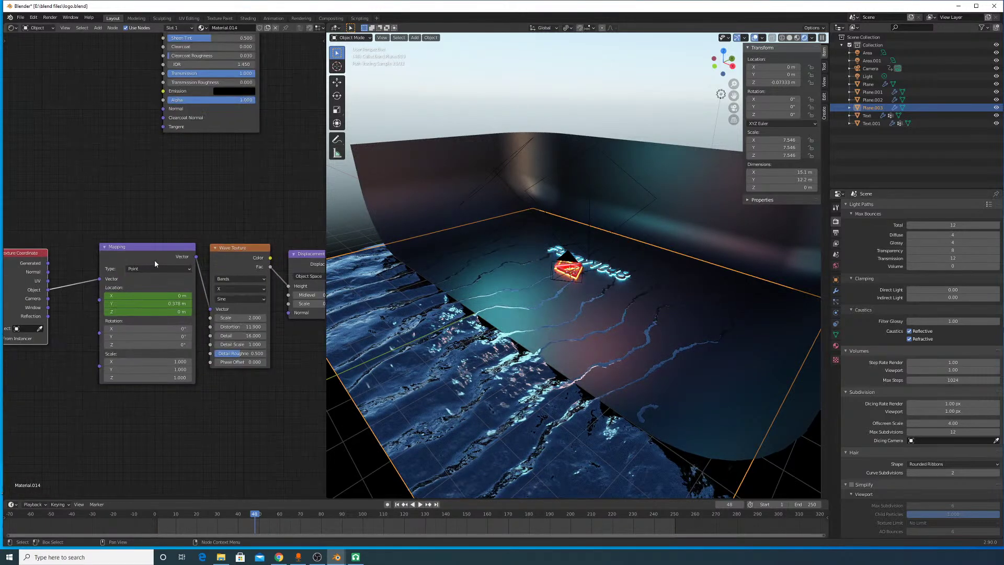
Step: Switch the render engine to Eevee and inspect the water plane's surface in Material Preview shading
scroll(163, 264, down, 1)
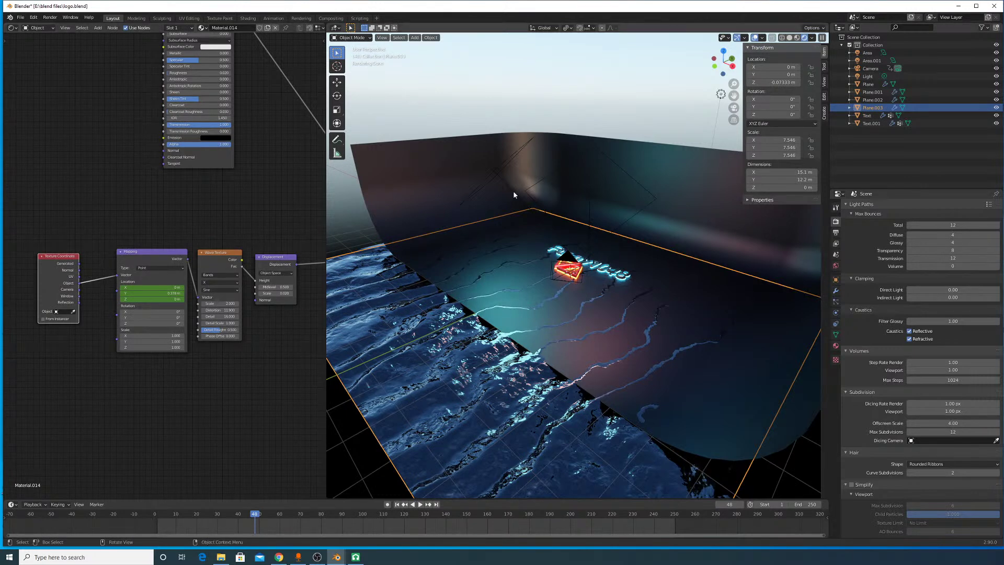
click(790, 38)
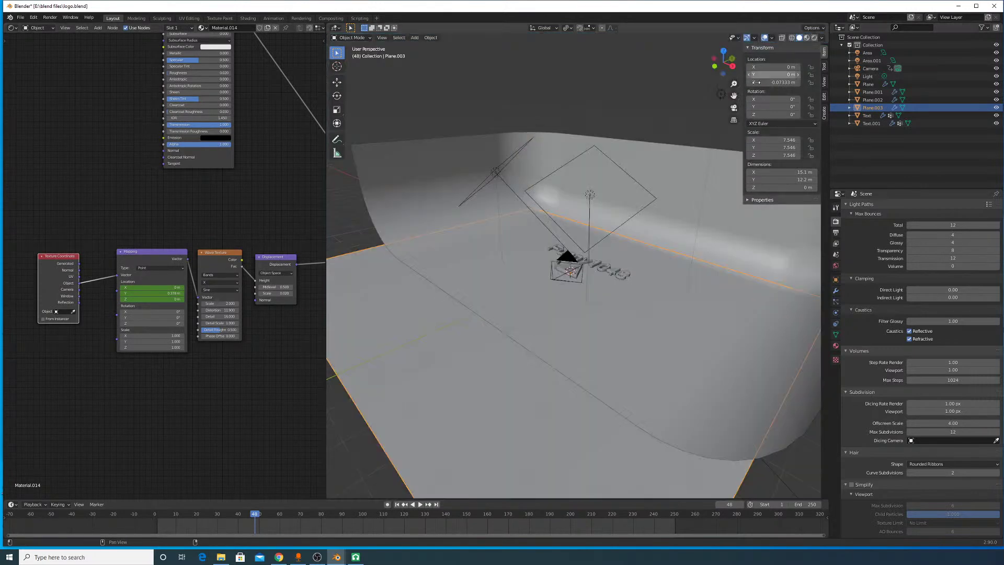
scroll(921, 223, up, 6)
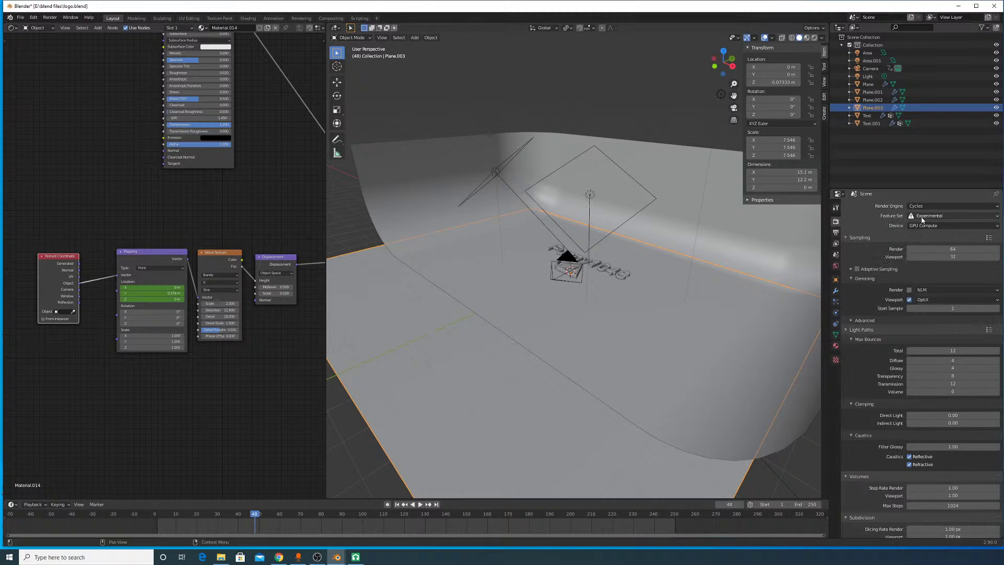
click(931, 208)
click(941, 215)
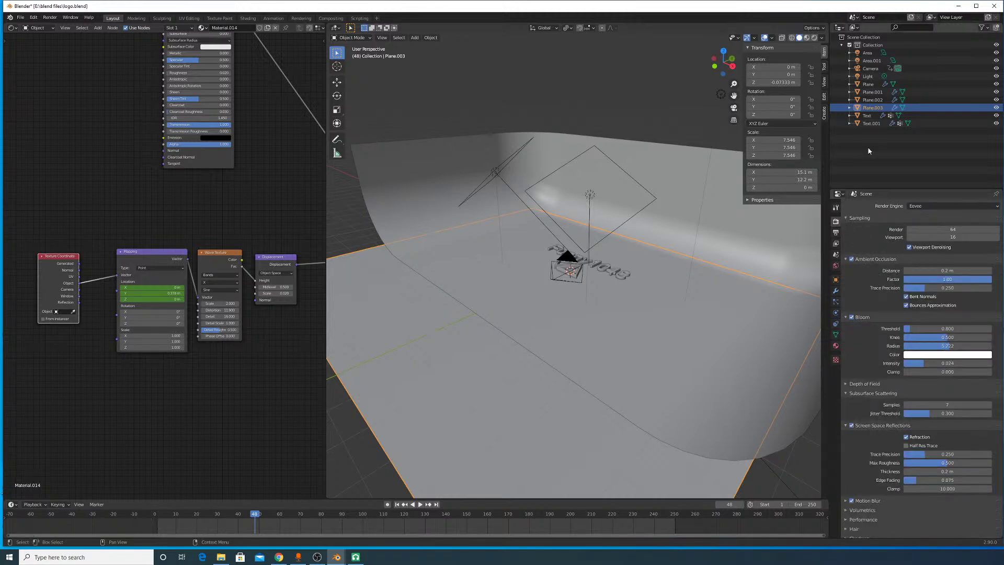
click(813, 37)
middle_drag(602, 293, 711, 268)
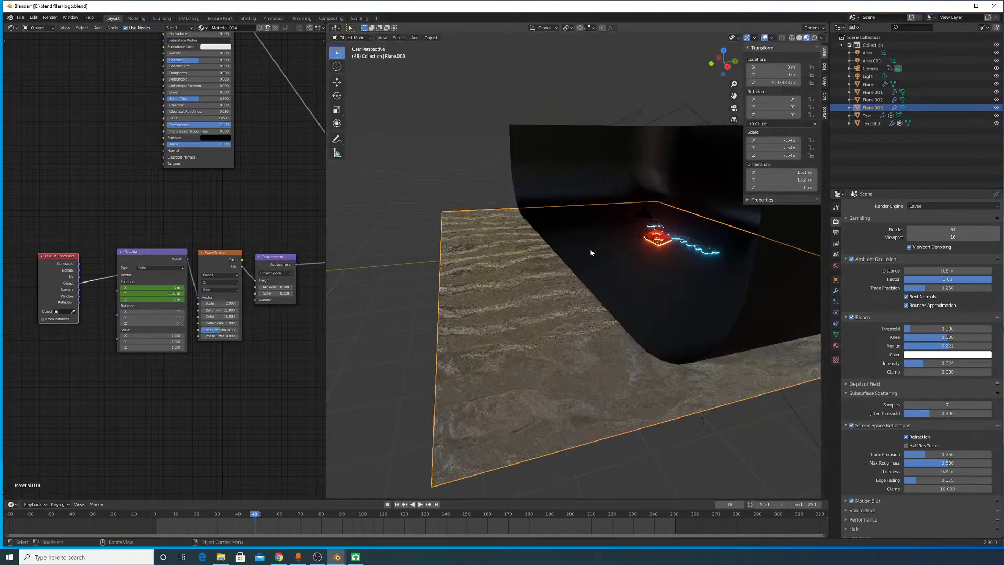
middle_drag(590, 248, 588, 306)
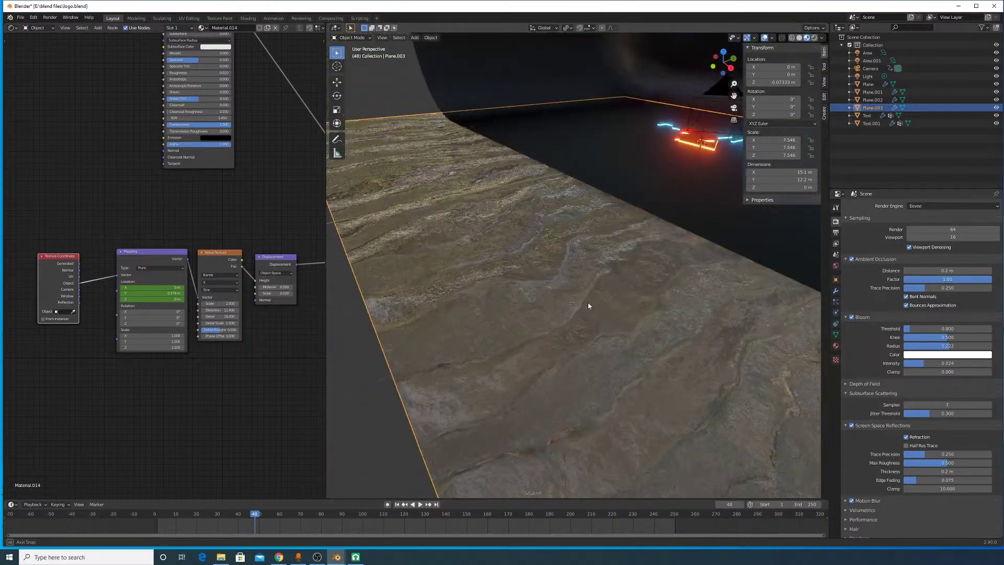
scroll(523, 303, up, 5)
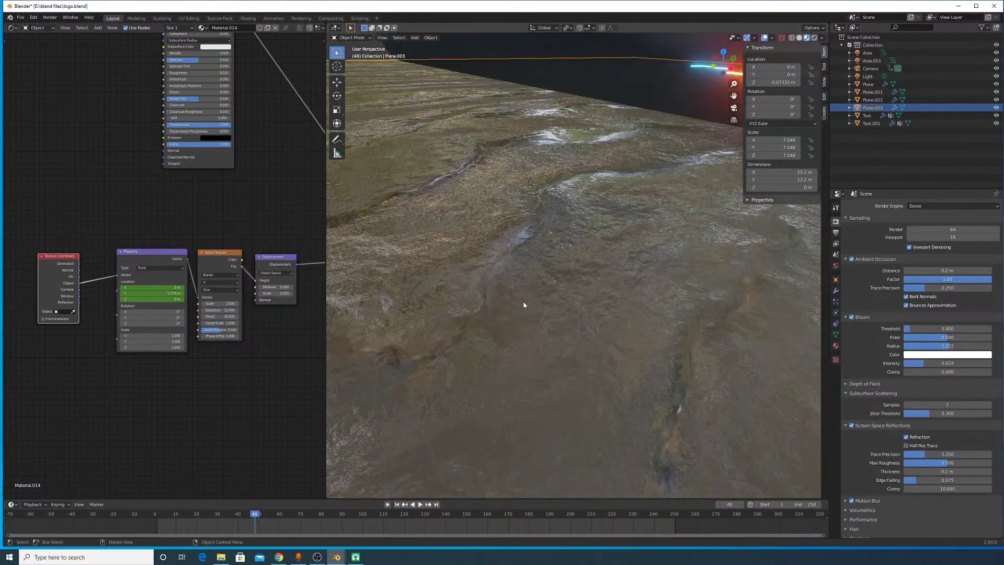
Step: Try shifting the Mapping node's Y location to about 2.03 m to preview how the waves travel
scroll(233, 320, up, 2)
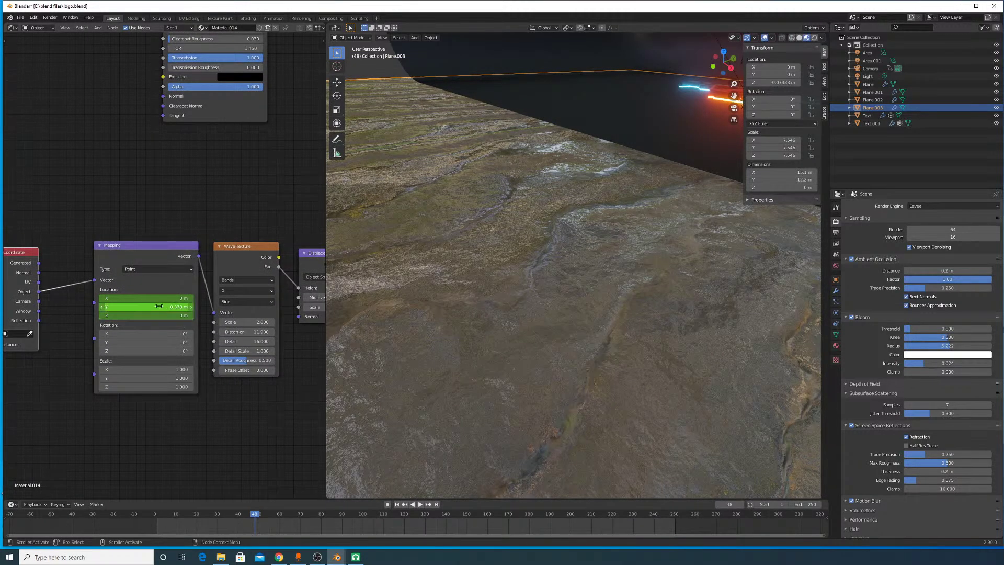
mouse_move(152, 307)
mouse_down()
mouse_move(178, 307)
mouse_move(155, 306)
mouse_move(164, 306)
mouse_up()
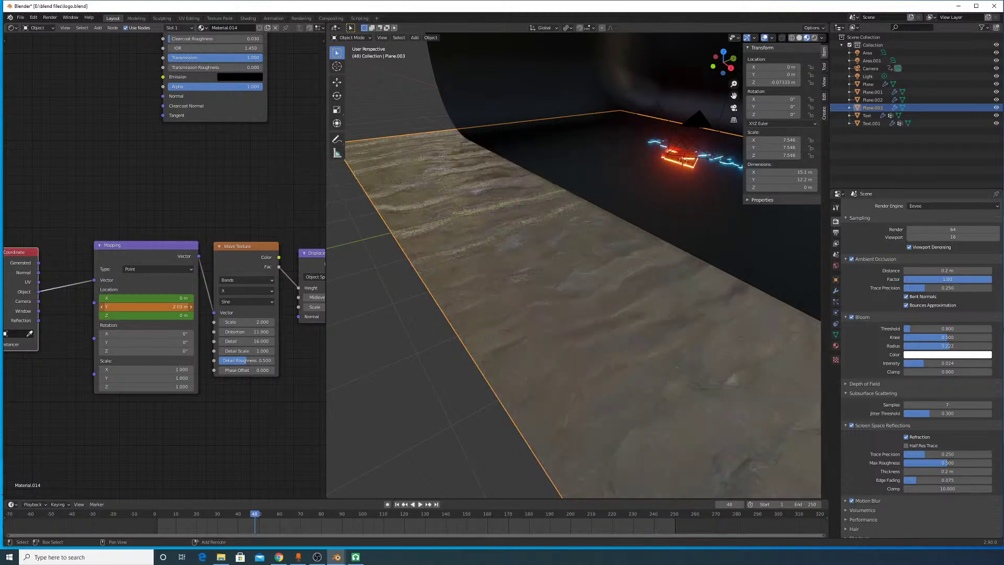
key(Escape)
Step: Play the animation to watch the wave pattern move across the water plane, and stop it
key(space)
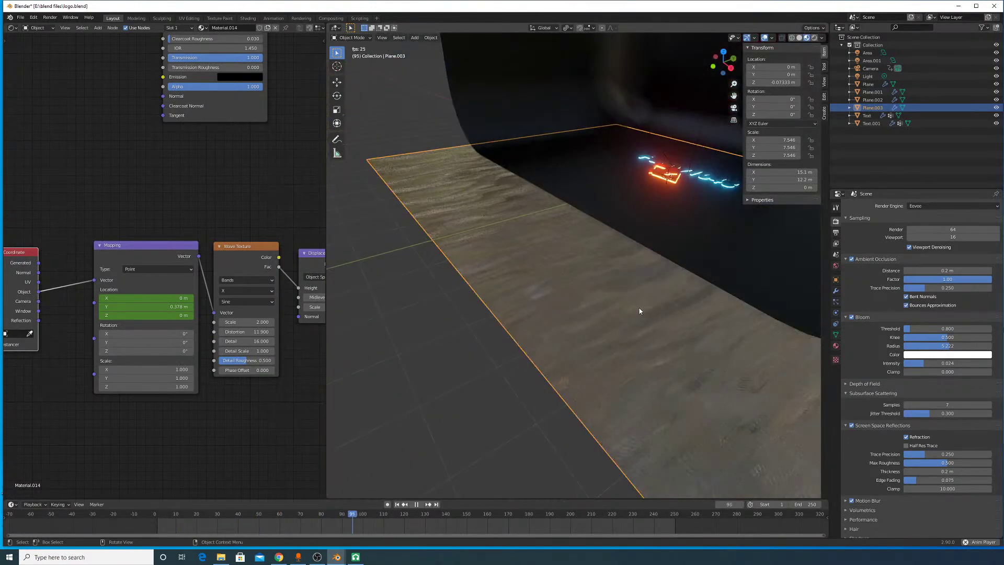
middle_drag(639, 310, 568, 332)
key(space)
middle_drag(658, 283, 560, 326)
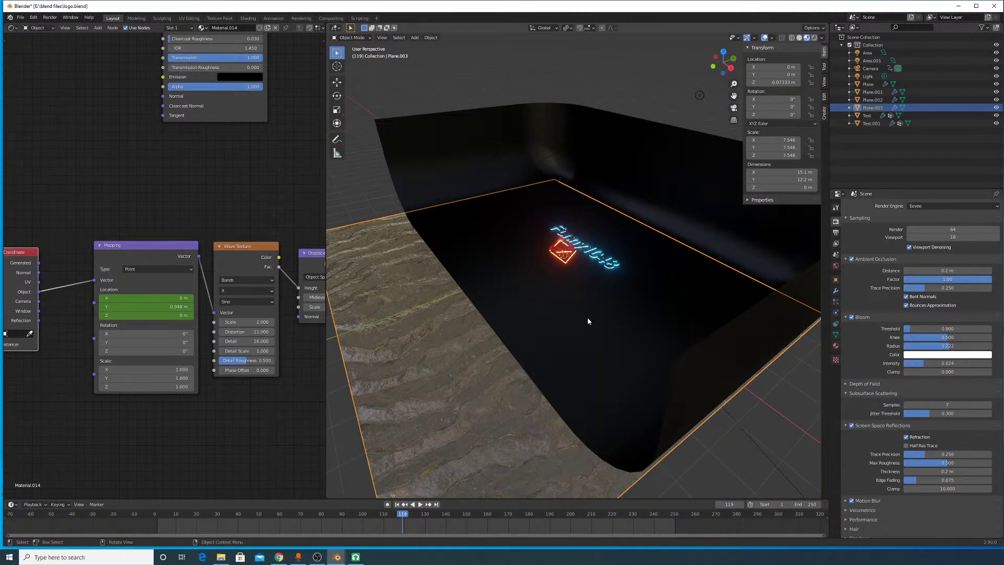
Step: Set the render engine back to Cycles and view the water plane and logo in Rendered shading
click(814, 37)
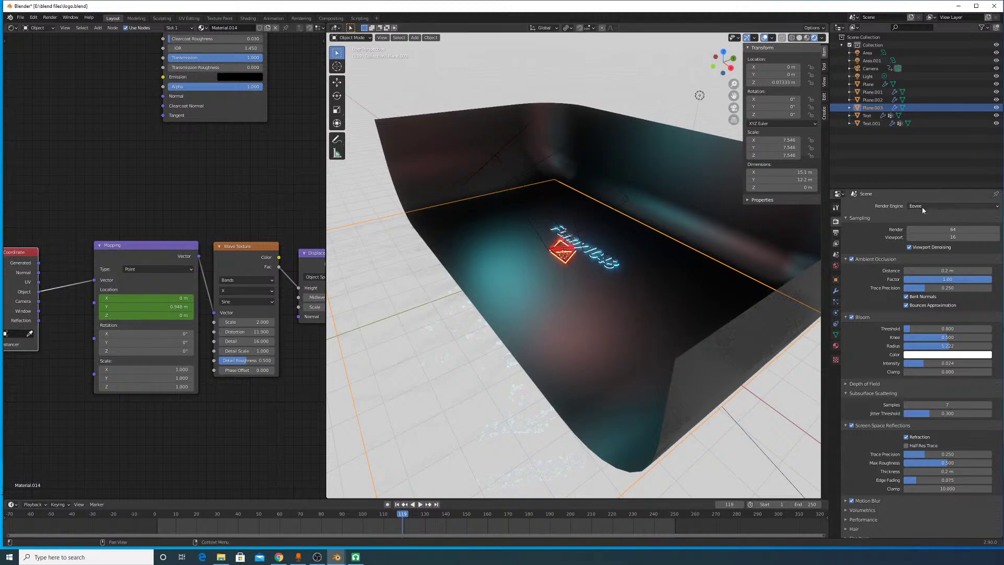
click(933, 206)
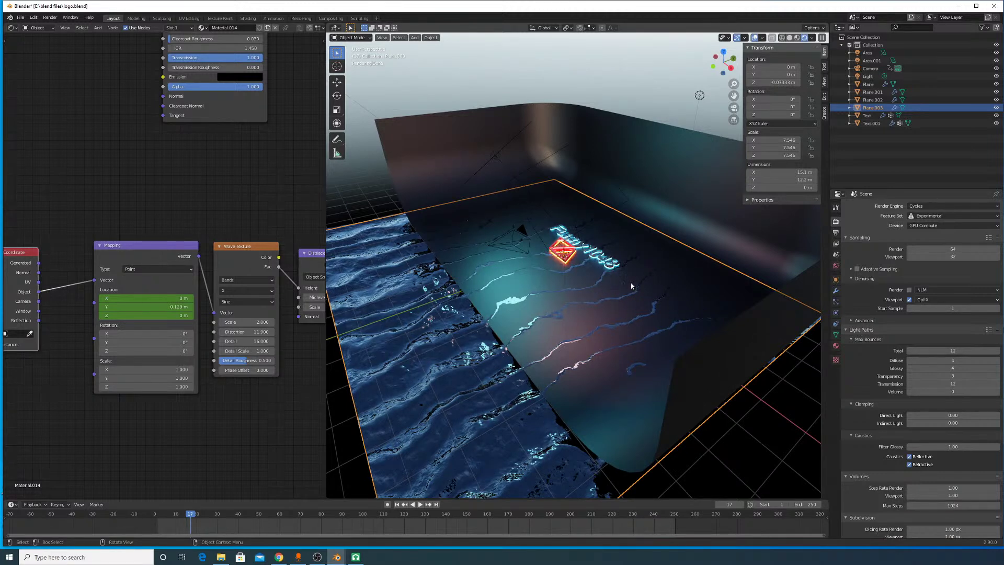
middle_drag(516, 210, 604, 244)
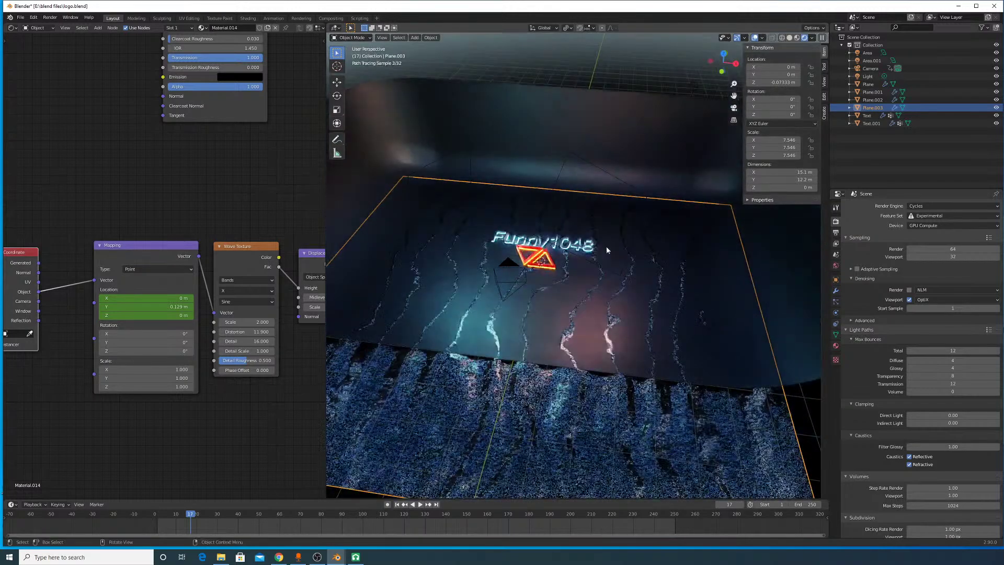
scroll(604, 243, up, 3)
middle_drag(573, 206, 653, 213)
Step: Change the viewport to Solid shading and look at the logo through the active camera
click(790, 38)
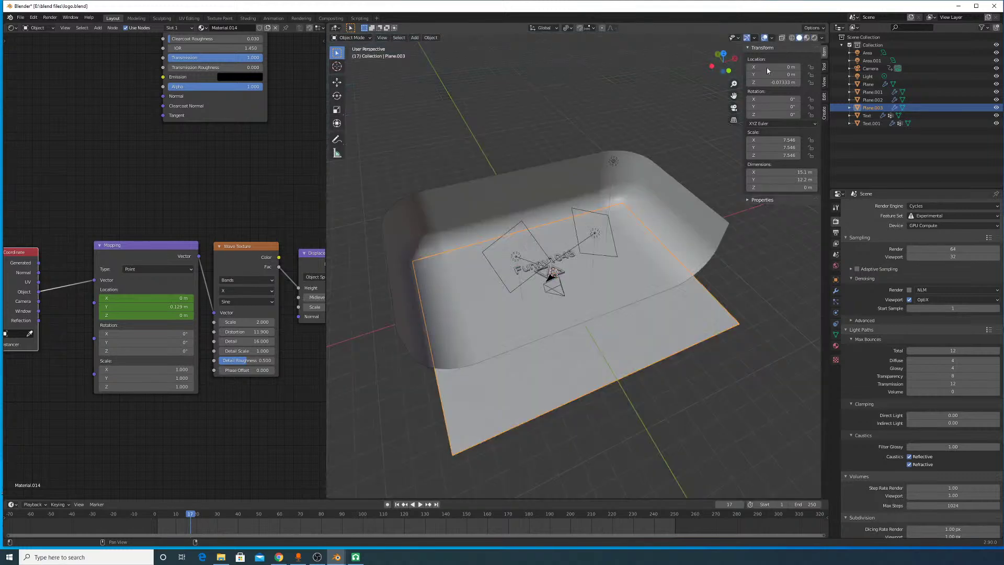
middle_drag(593, 249, 567, 226)
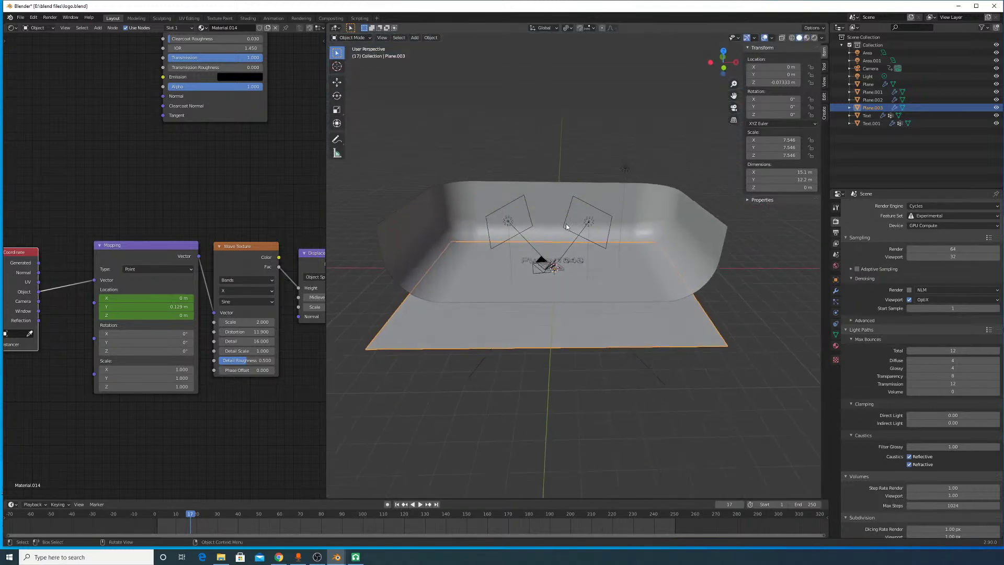
click(384, 38)
mouse_move(444, 116)
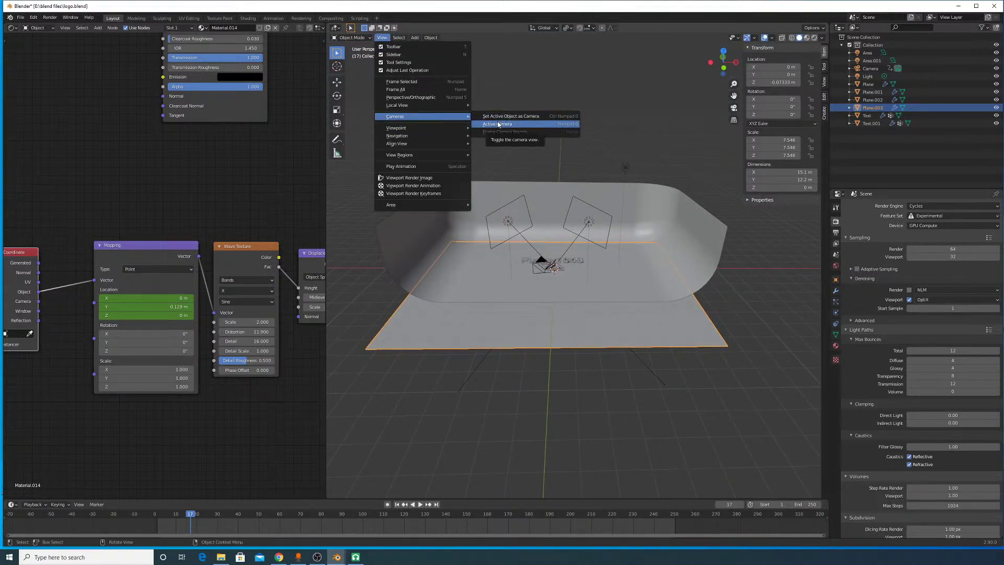
click(498, 125)
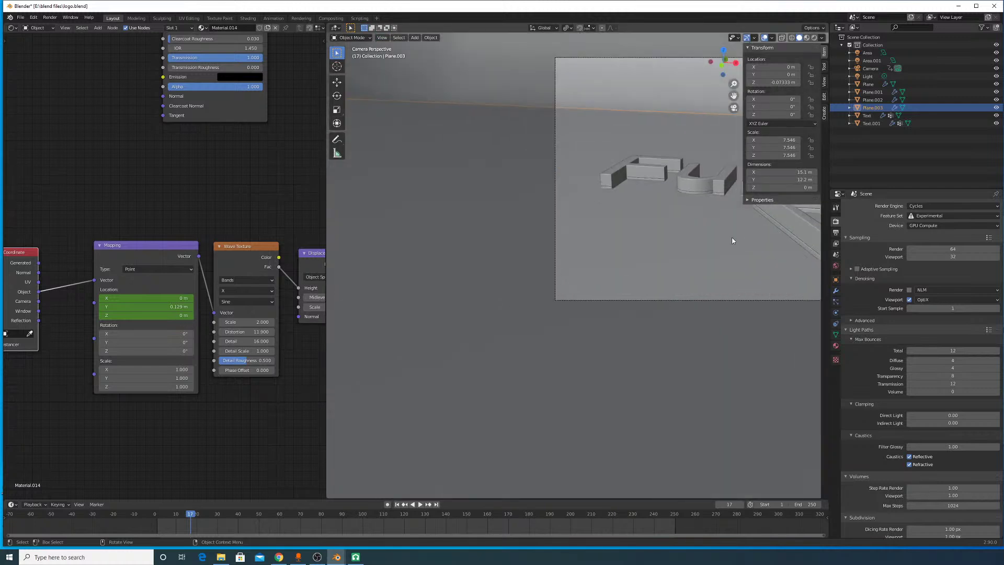
shift+middle_drag(696, 246, 441, 293)
scroll(441, 293, down, 6)
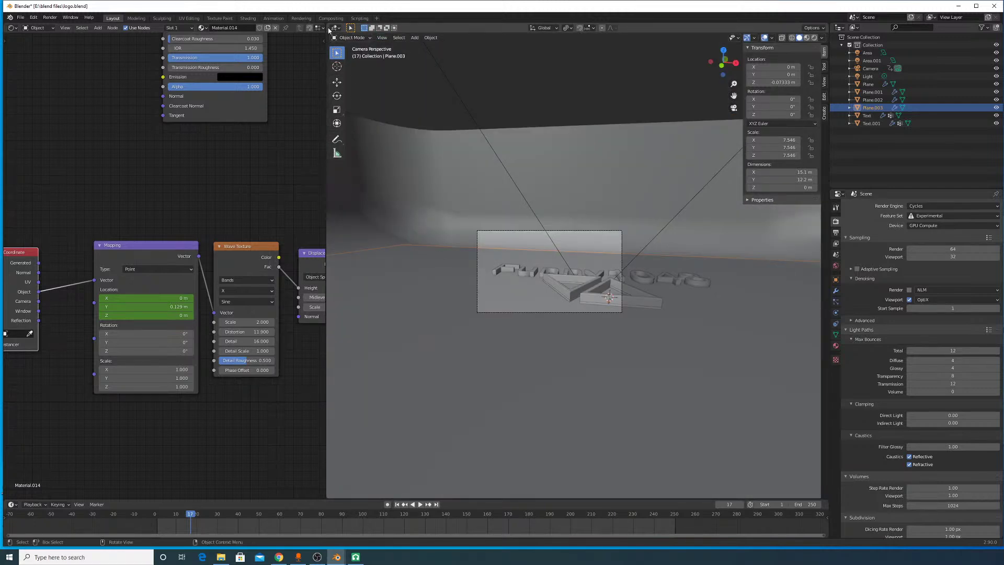
Step: Close the Shader Editor area so the camera view takes up its space
drag(328, 29, 310, 55)
scroll(478, 206, up, 3)
scroll(512, 224, down, 5)
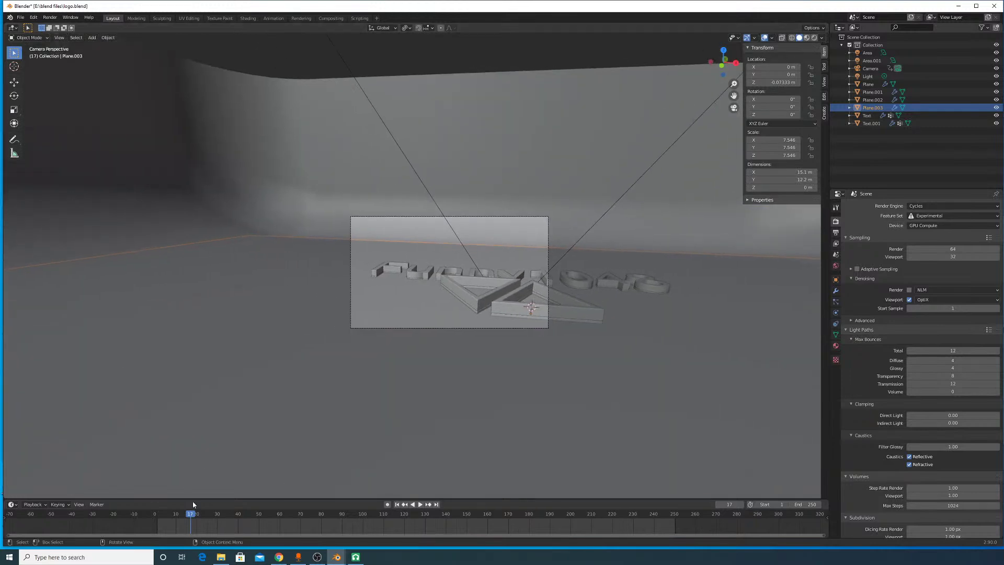
Step: Play the camera animation from frame 1, stop it and scrub the timeline back to frame 27
key(shift+Left)
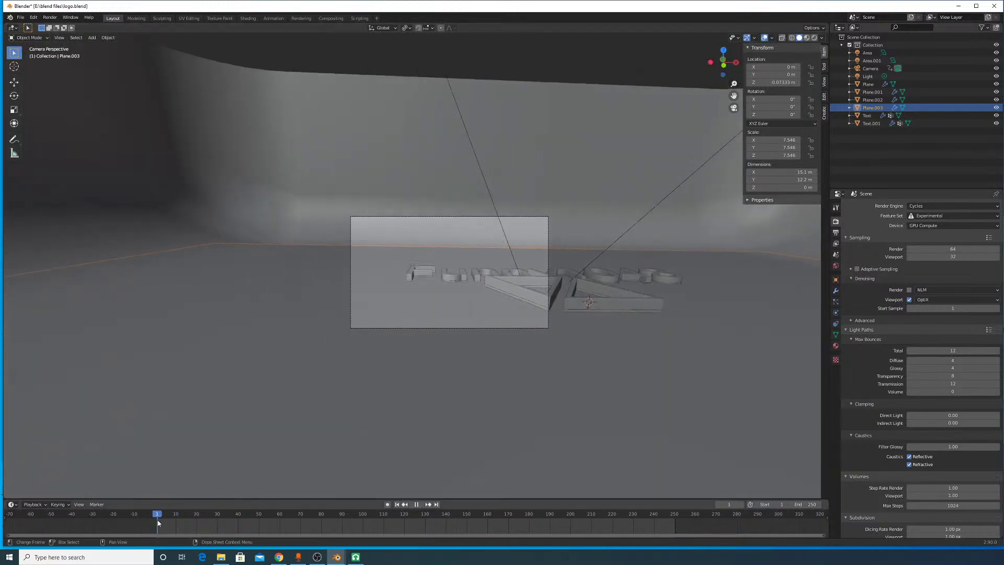
scroll(619, 307, up, 4)
key(space)
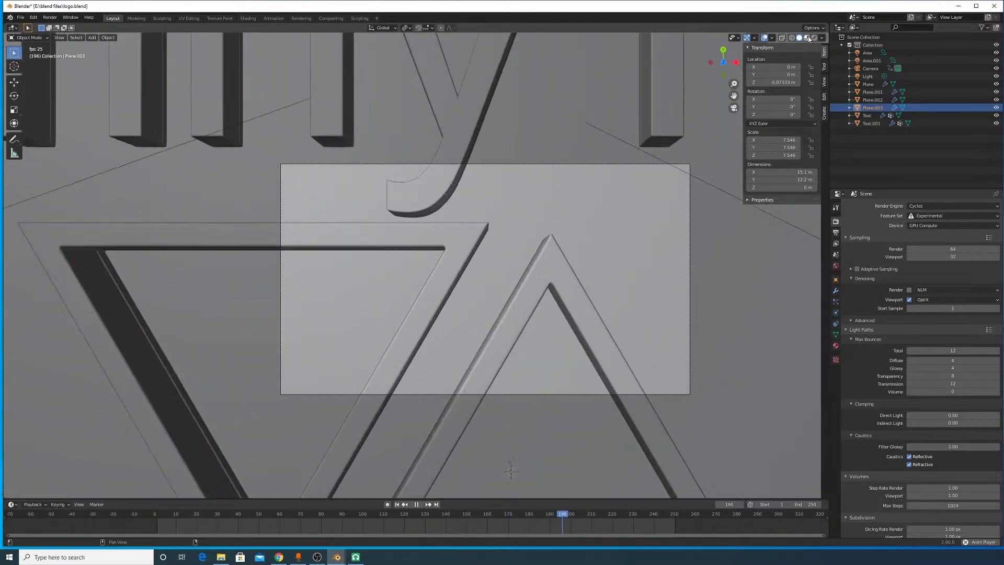
key(space)
scroll(583, 322, down, 2)
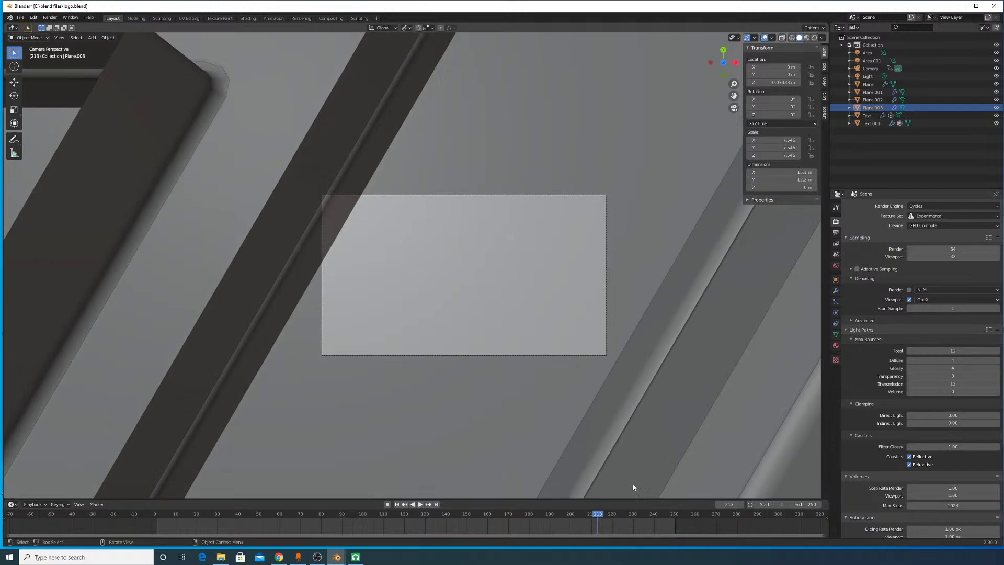
drag(543, 512, 211, 490)
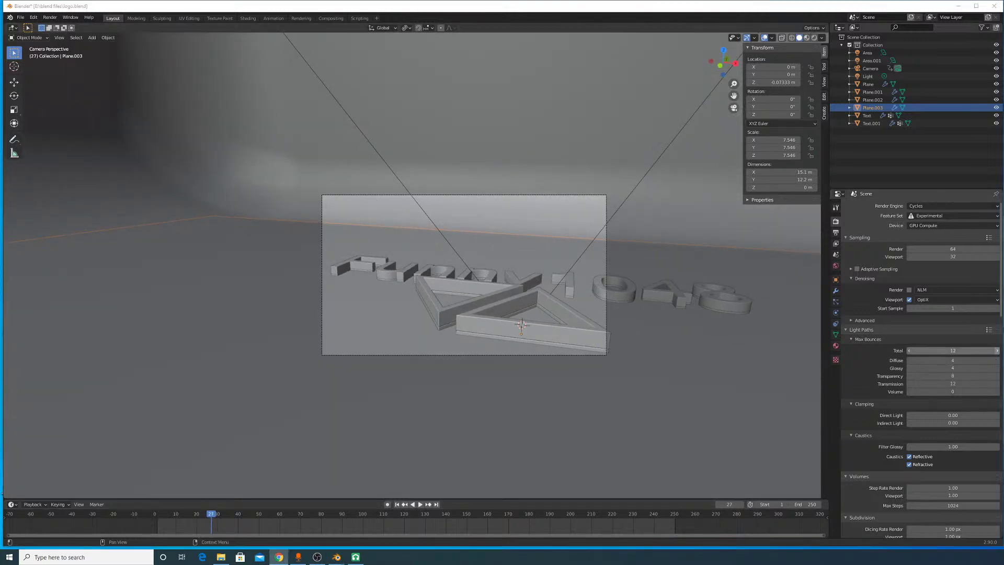
Step: Leave the camera view and add a new camera at the scene origin
middle_drag(812, 376, 497, 297)
key(shift+a)
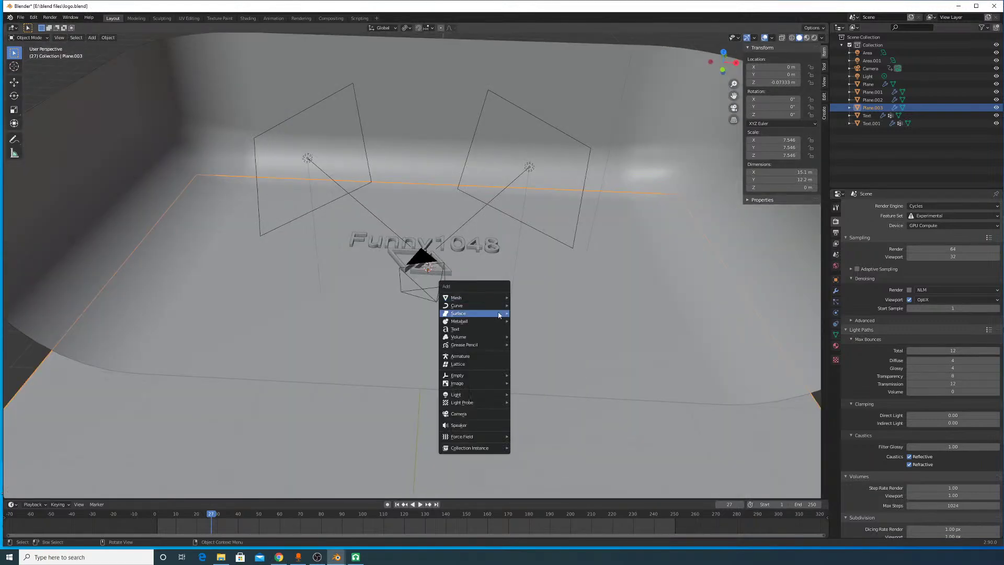
click(469, 413)
Step: Move the new camera up to about 15.4 m along Z and back to about -14.4 m along Y
scroll(487, 350, down, 6)
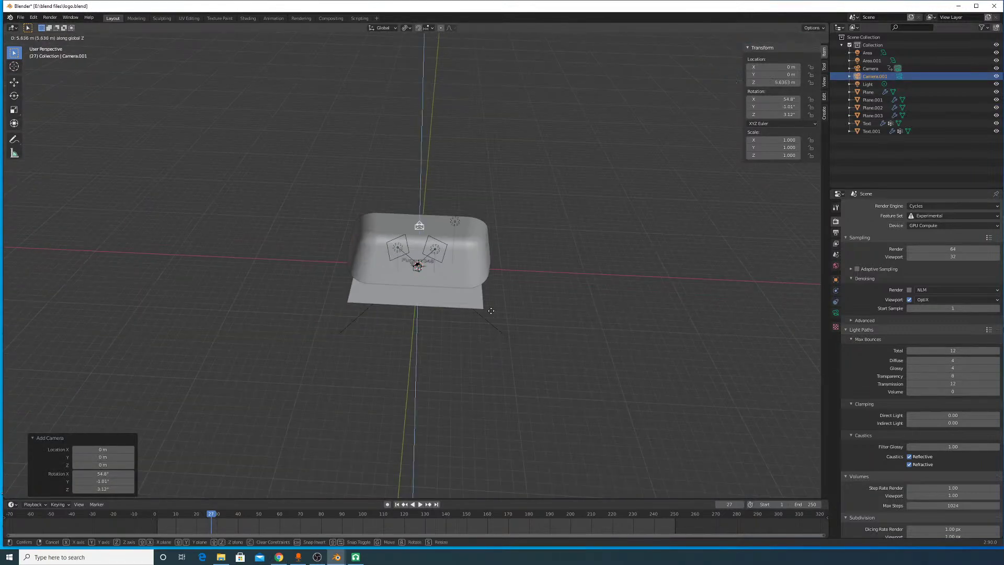
key(g)
key(z)
click(424, 167)
middle_drag(424, 167, 473, 195)
key(g)
key(y)
click(588, 217)
middle_drag(632, 211, 394, 202)
Step: Make the new camera the scene's active camera and look through it
click(107, 38)
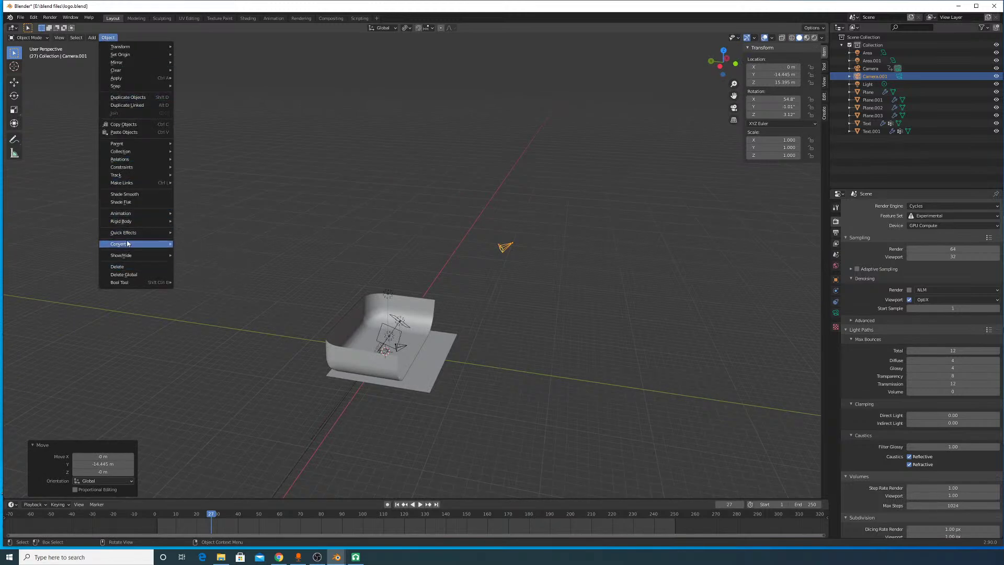
click(58, 39)
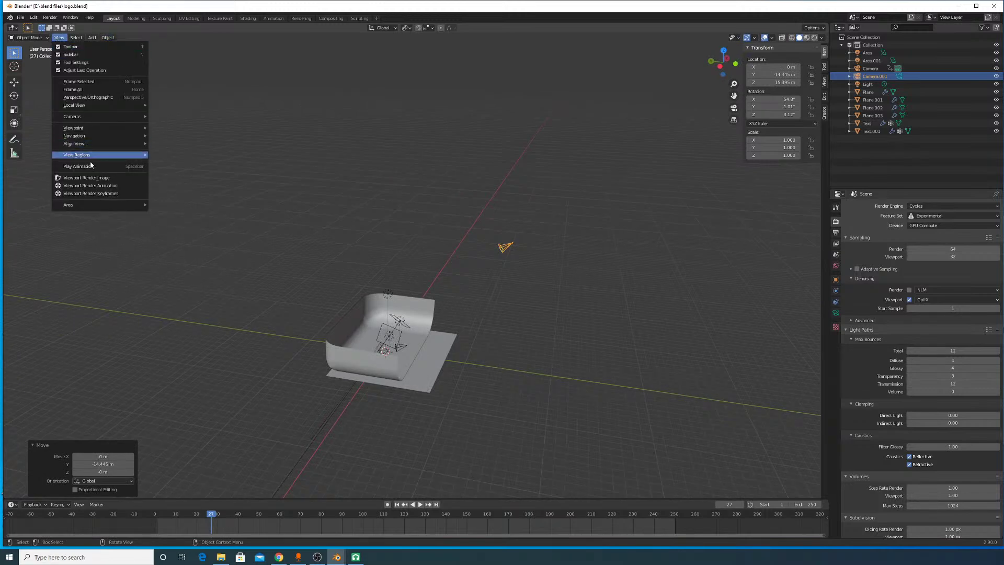
mouse_move(92, 117)
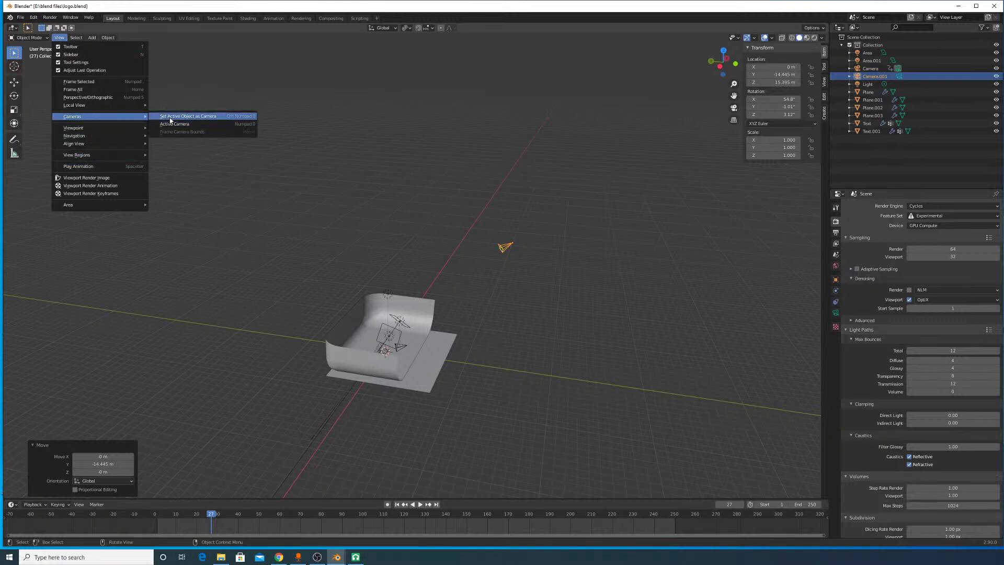
click(170, 121)
Step: Lower the new camera to a height of about 7.5 m along Z and cancel a trial rotation
key(g)
key(z)
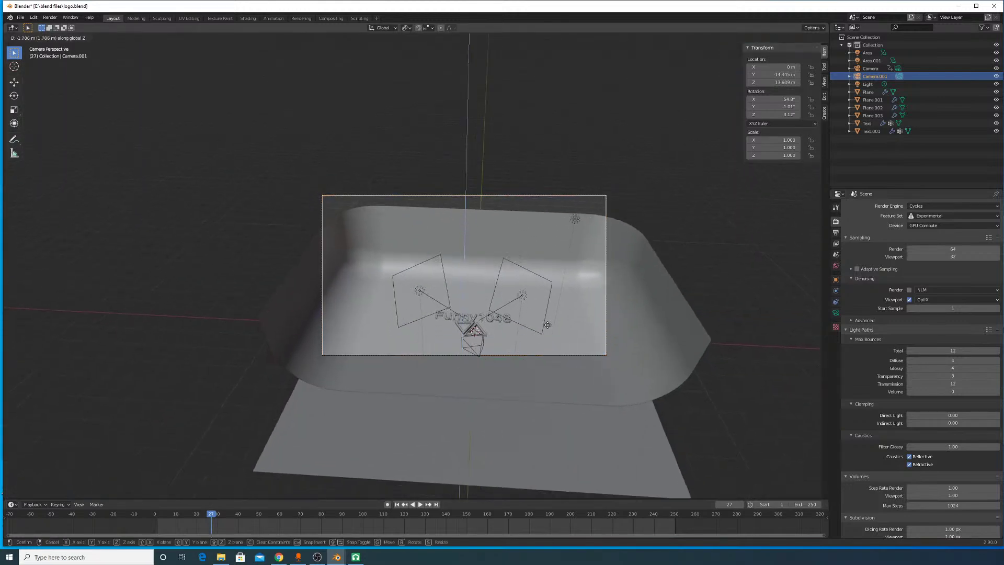
click(522, 262)
key(r)
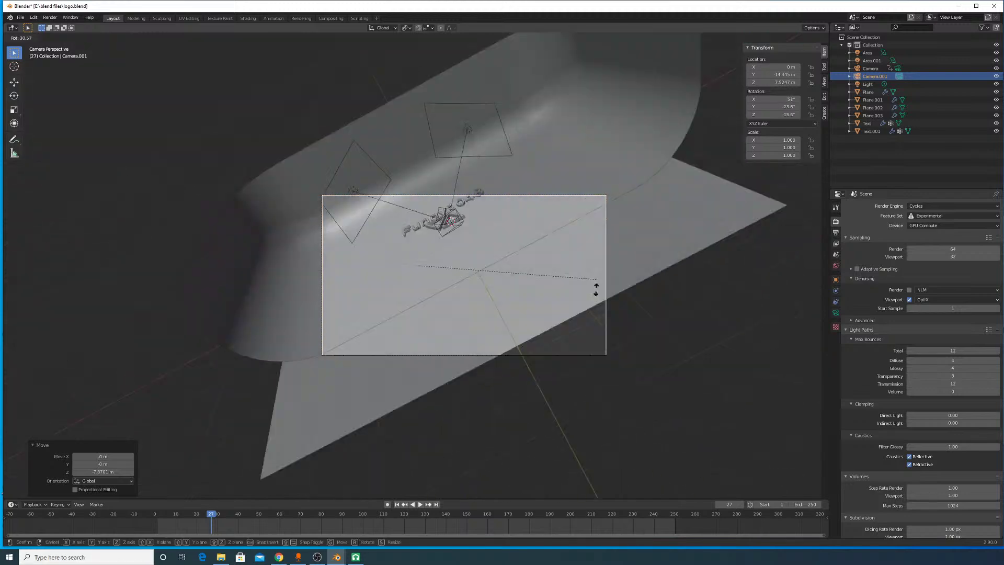
right_click(566, 288)
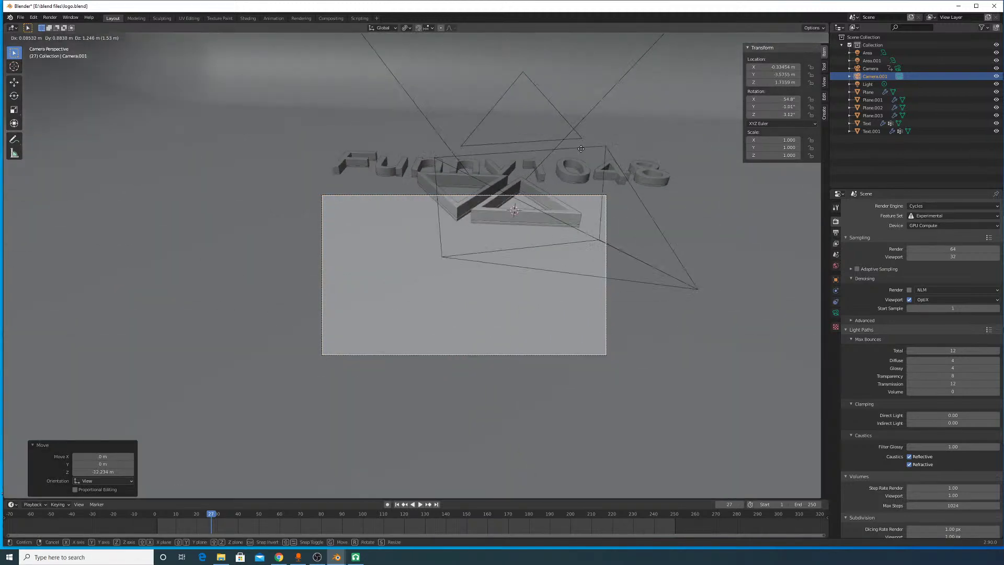
Step: Move the camera close to the logo and back it off about 2.9 m along its local Z to frame the Funny1048 text
click(579, 118)
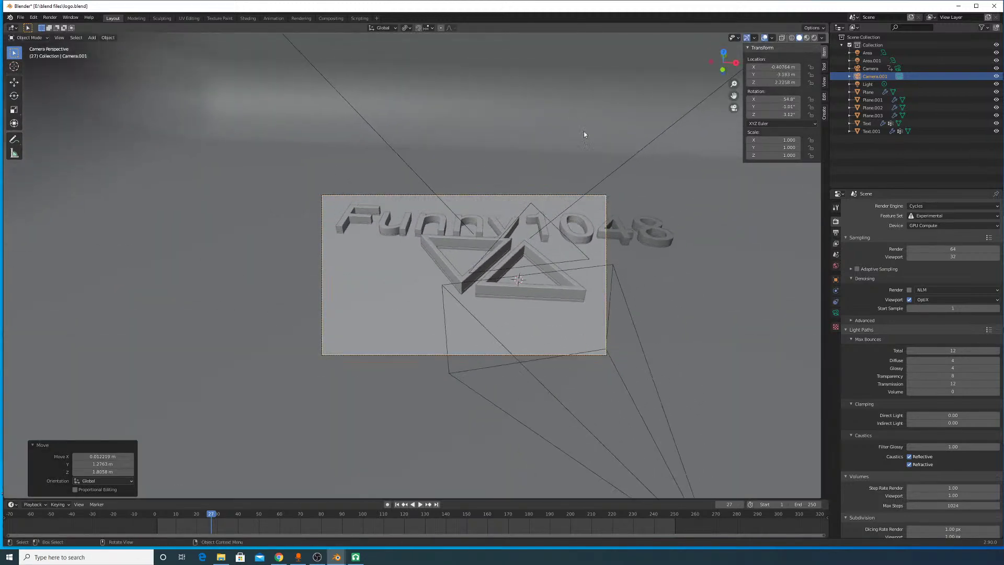
key(g)
key(z)
key(z)
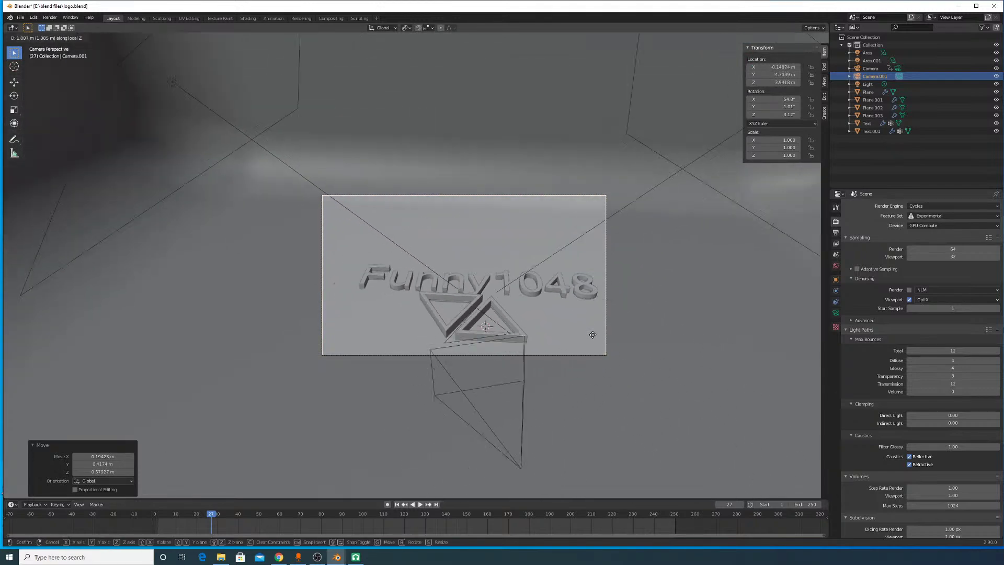
click(599, 337)
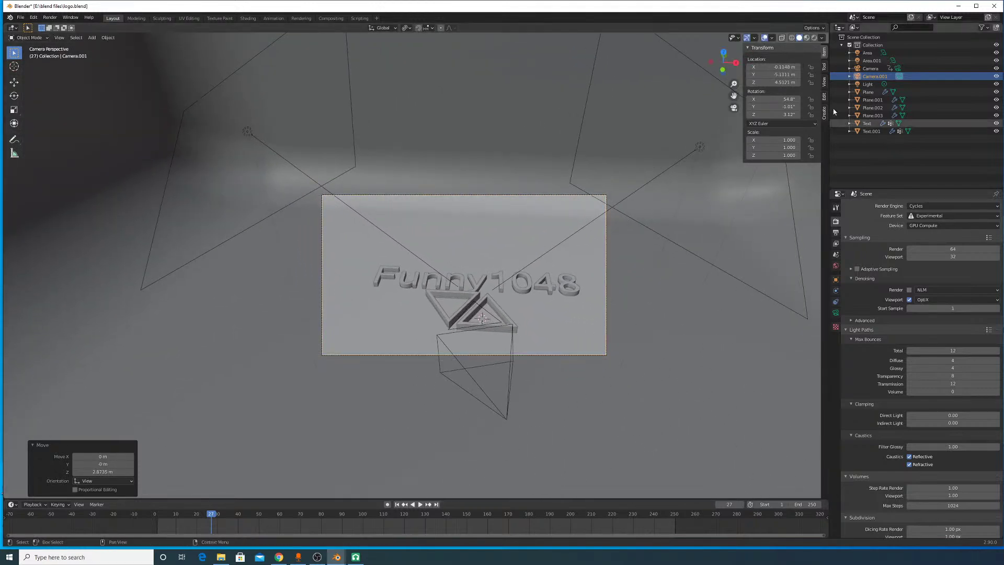
Step: Preview the neon logo with rendered shading through the camera, framing the whole camera view, and return to solid shading
click(806, 37)
key(Home)
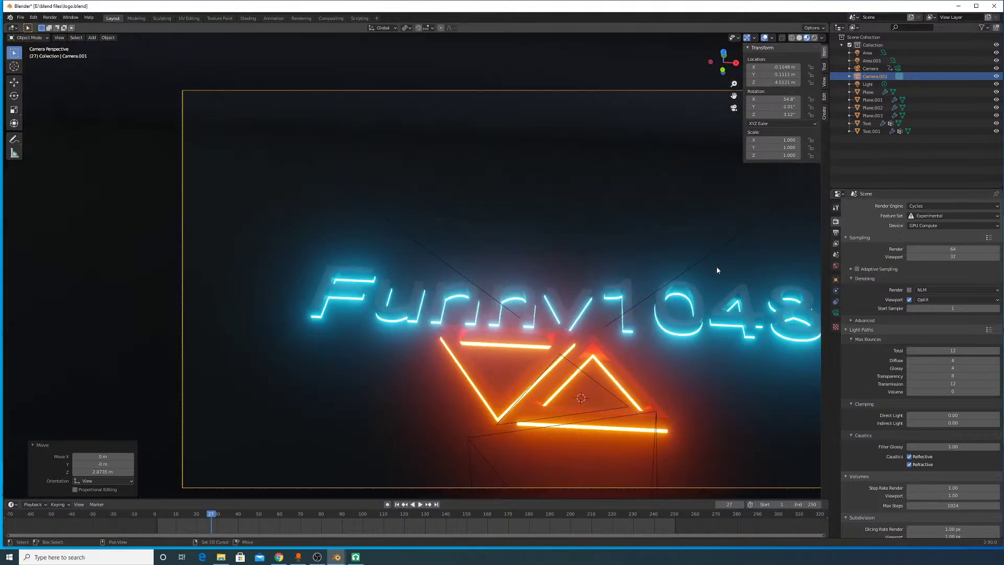
scroll(669, 272, down, 2)
click(799, 38)
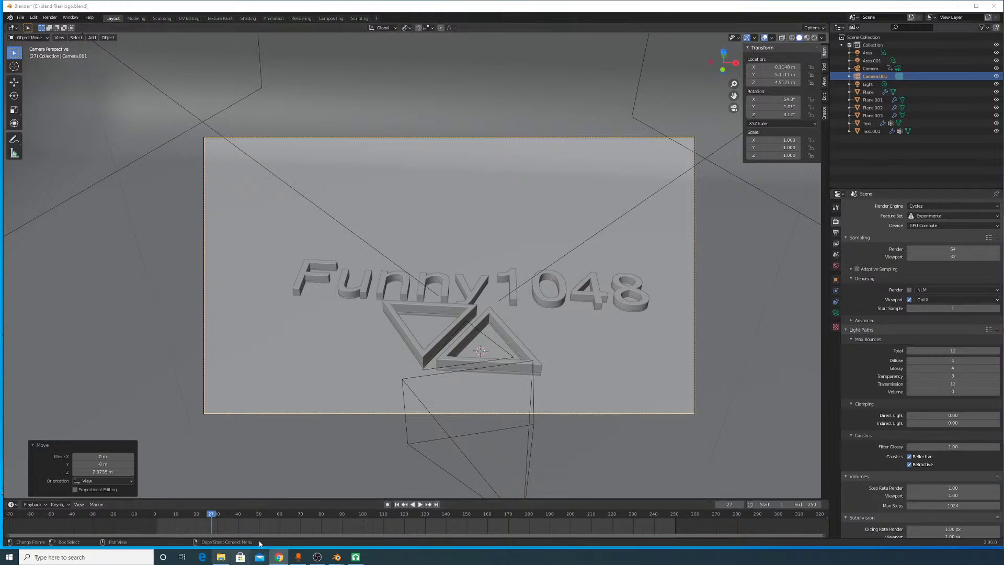
Step: Return the timeline to frame 1 and turn on automatic keyframing
click(160, 515)
key(space)
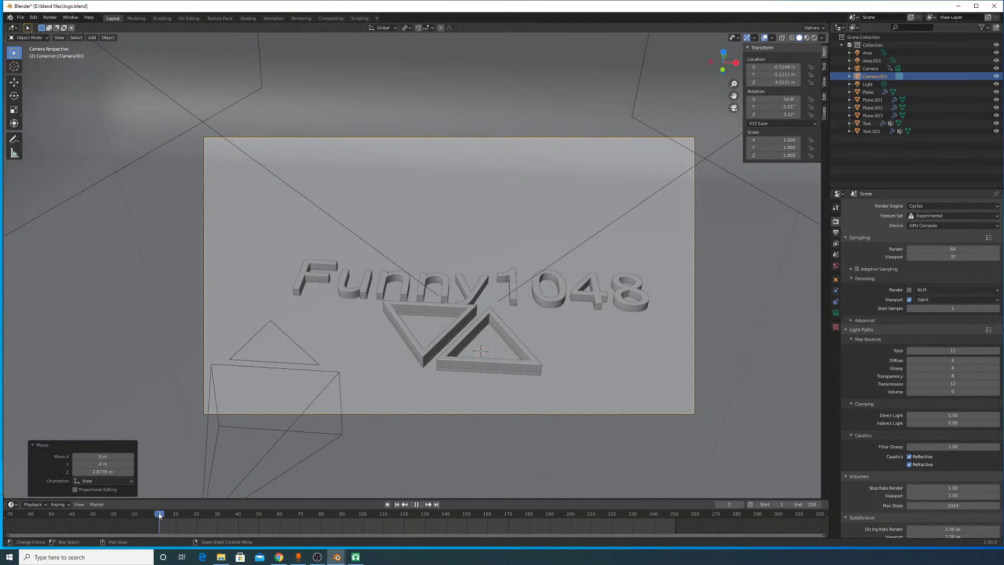
key(Escape)
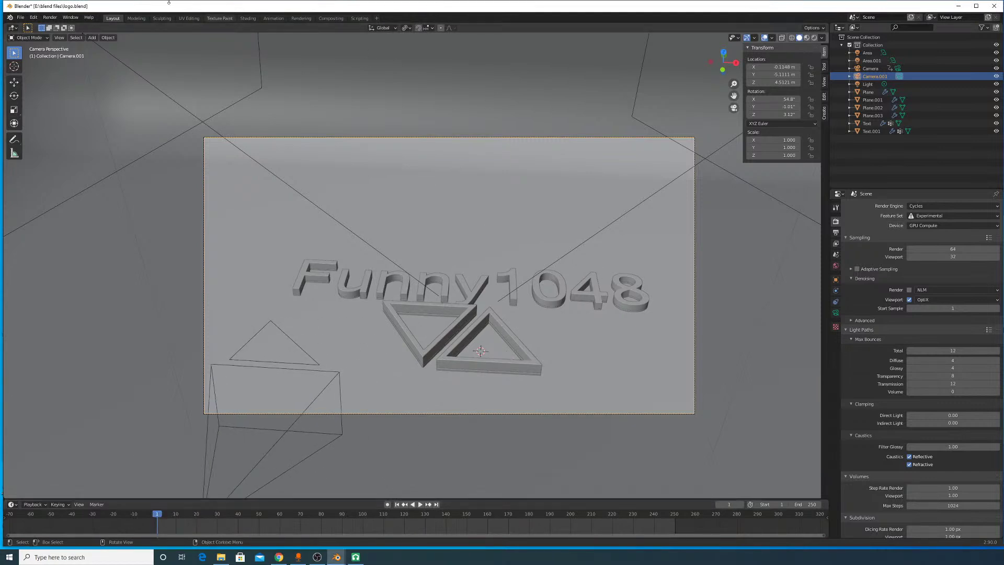
click(388, 504)
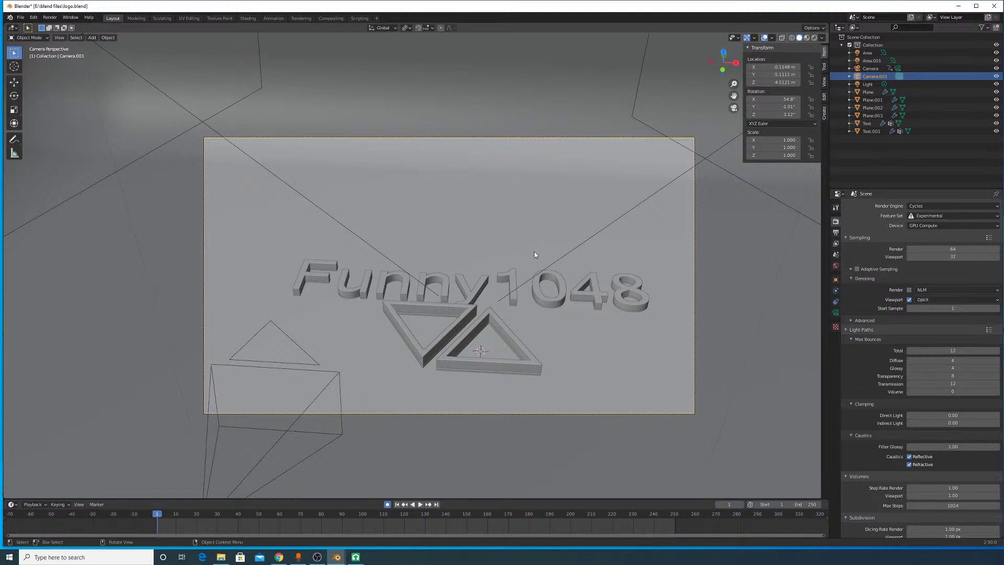
Step: Lower the camera about 1.57 m along global Z at frame 1
key(g)
key(z)
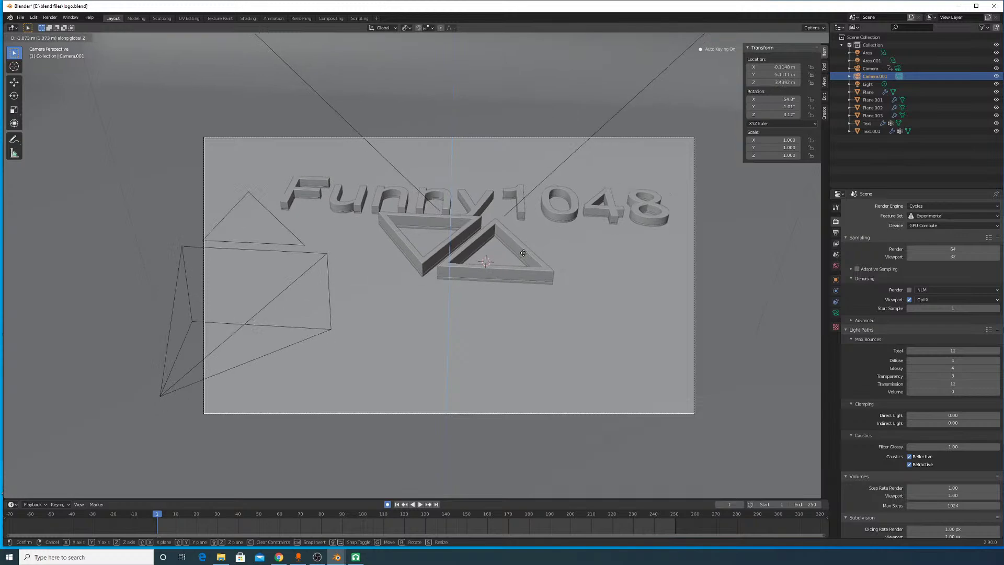
click(515, 287)
Step: Tilt the camera up about 11.5° with a trackball rotation and fine-tune its roll until the Funny1048 text sits level
key(r)
key(r)
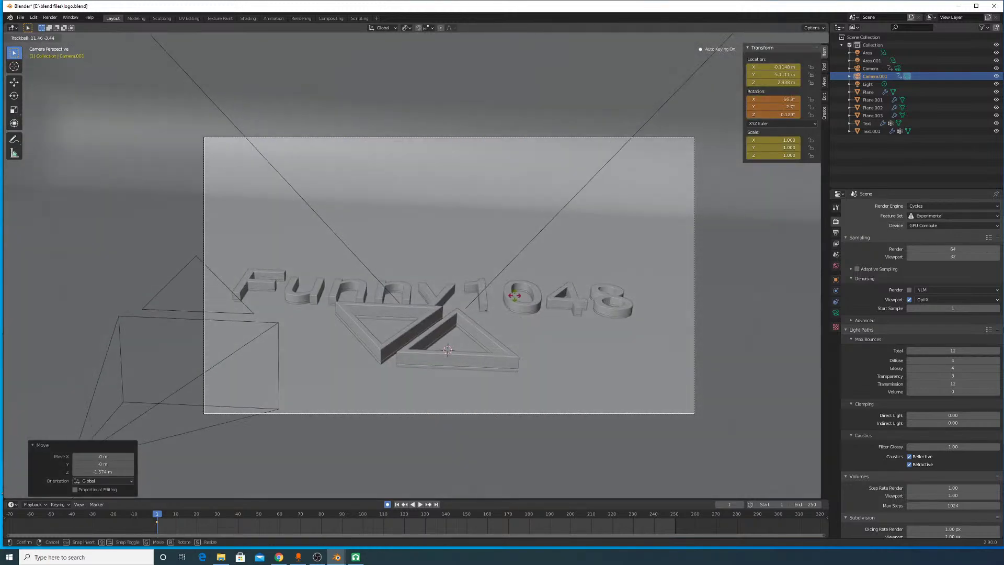
click(514, 299)
key(r)
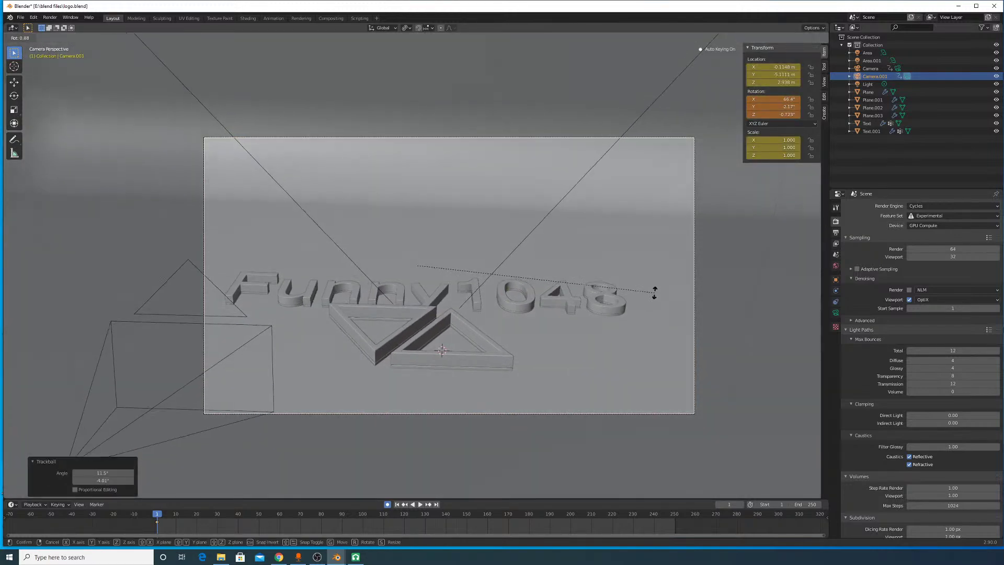
click(653, 292)
key(r)
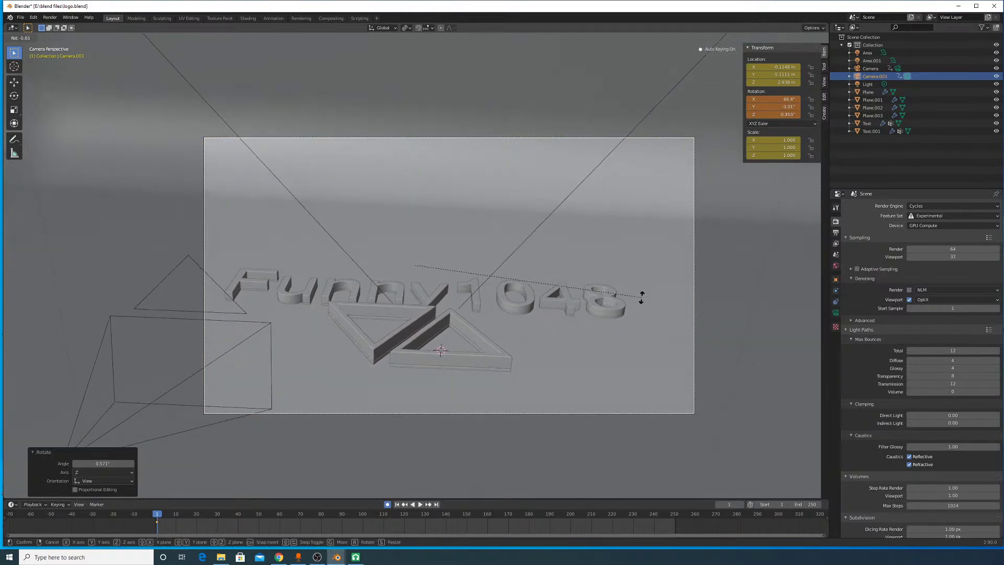
click(649, 299)
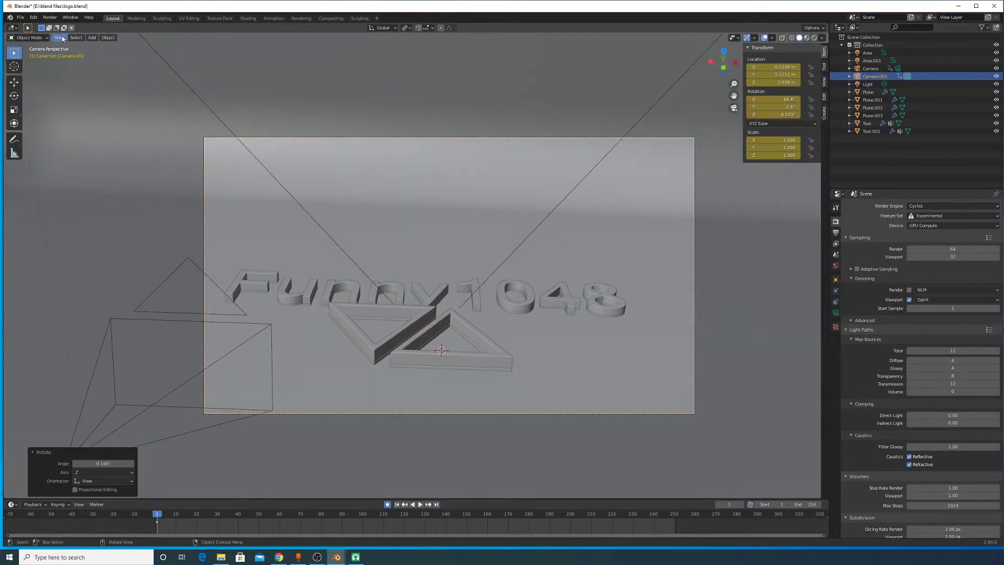
click(108, 37)
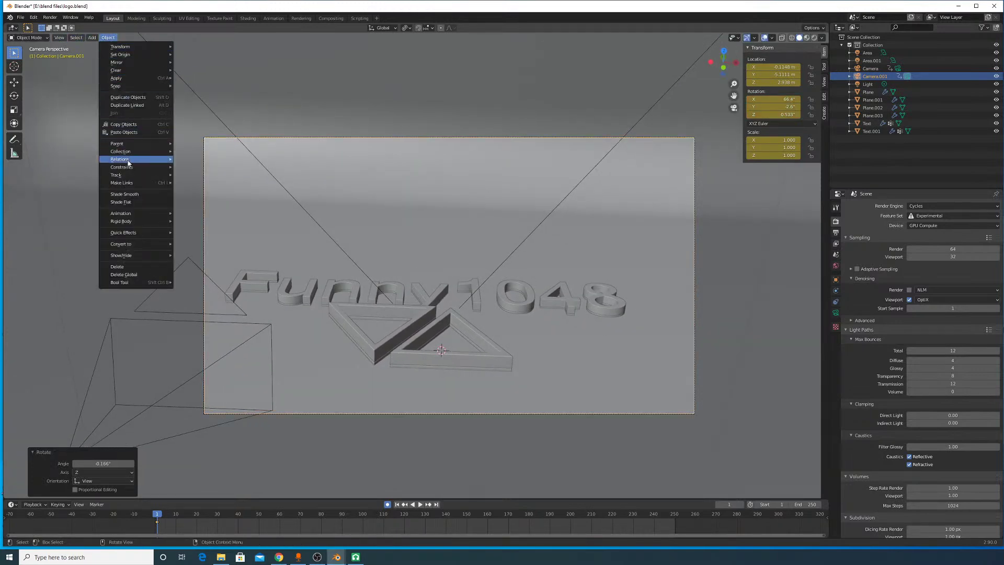
click(61, 40)
mouse_move(90, 129)
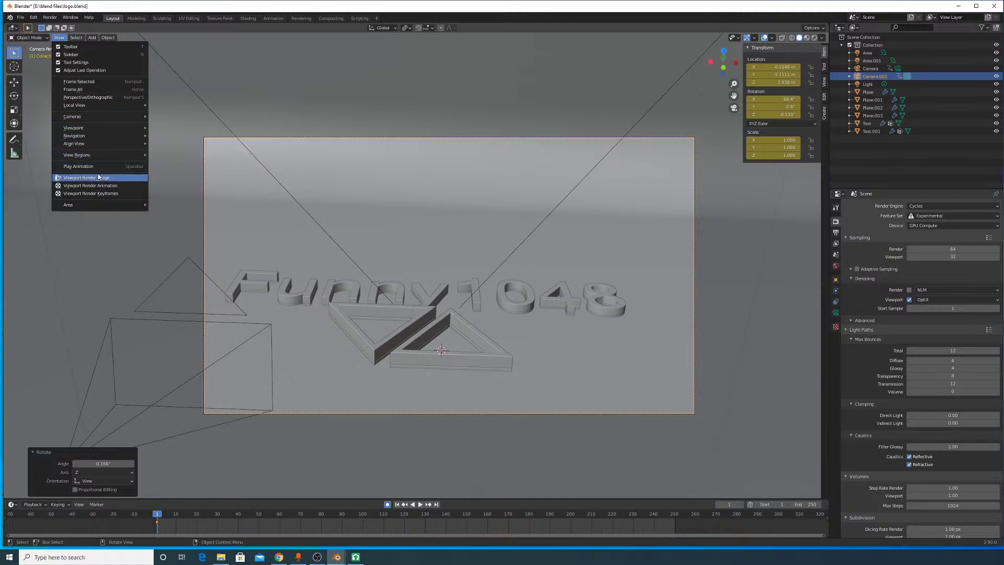
click(141, 42)
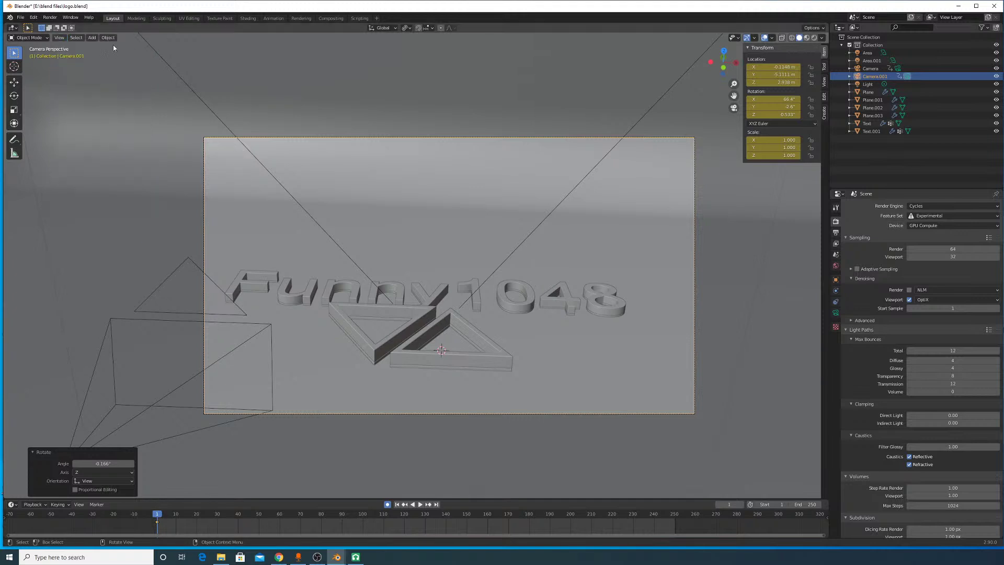
click(59, 38)
mouse_move(87, 130)
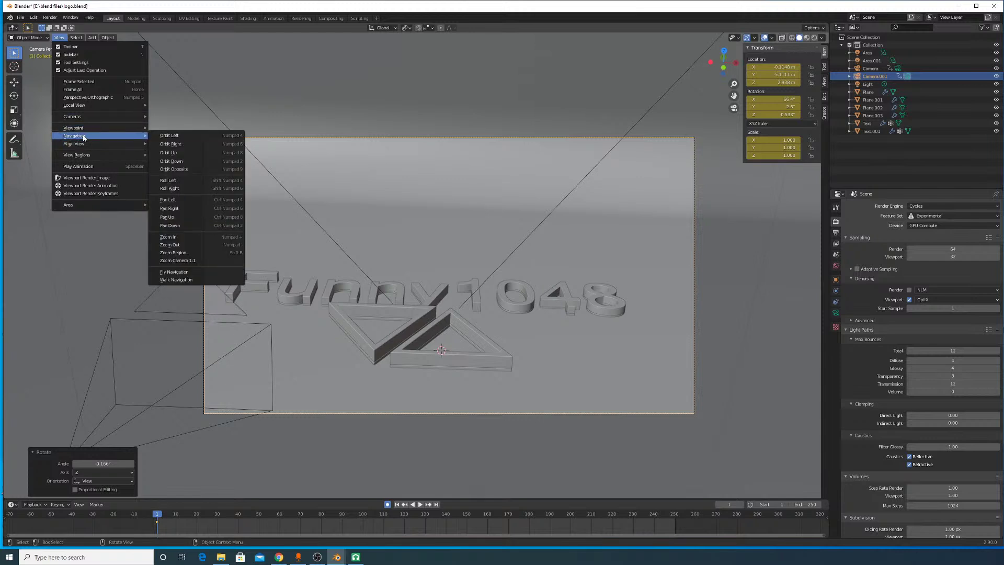
click(175, 279)
key(Escape)
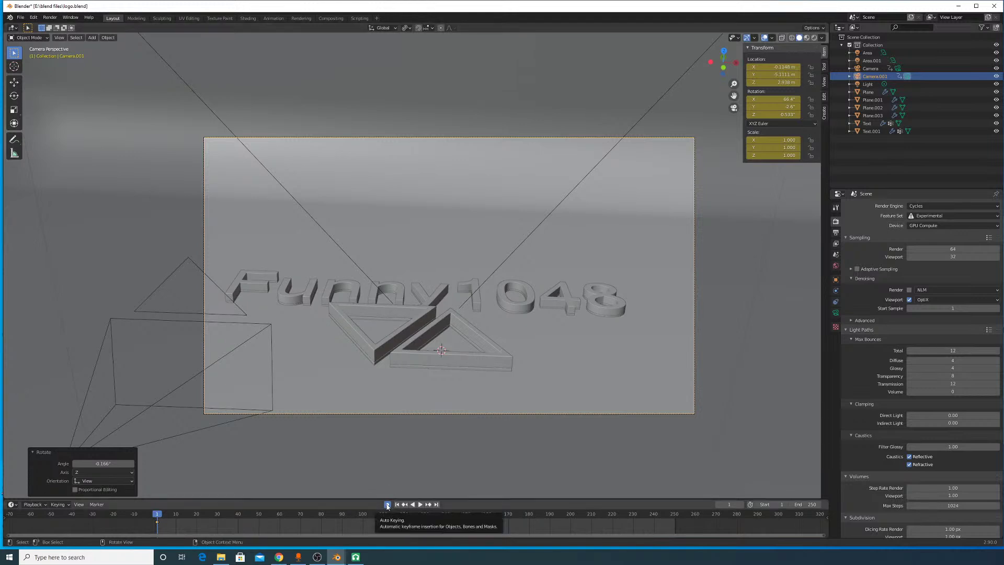
Step: Try moving the camera around the logo with Walk Navigation, flying sideways, forward, backward and down, and cancel the walk
click(53, 40)
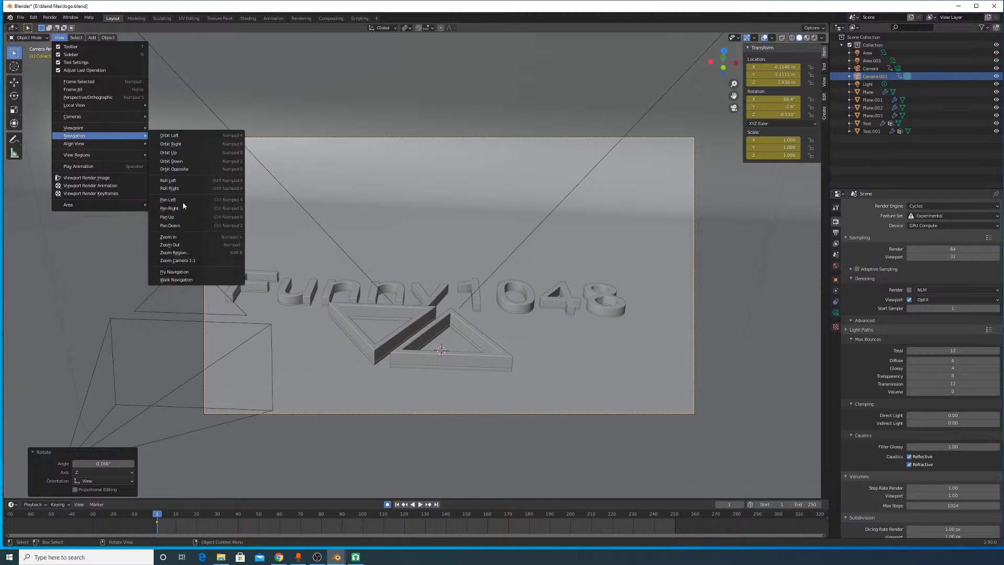
click(193, 278)
key(a)
key(a)
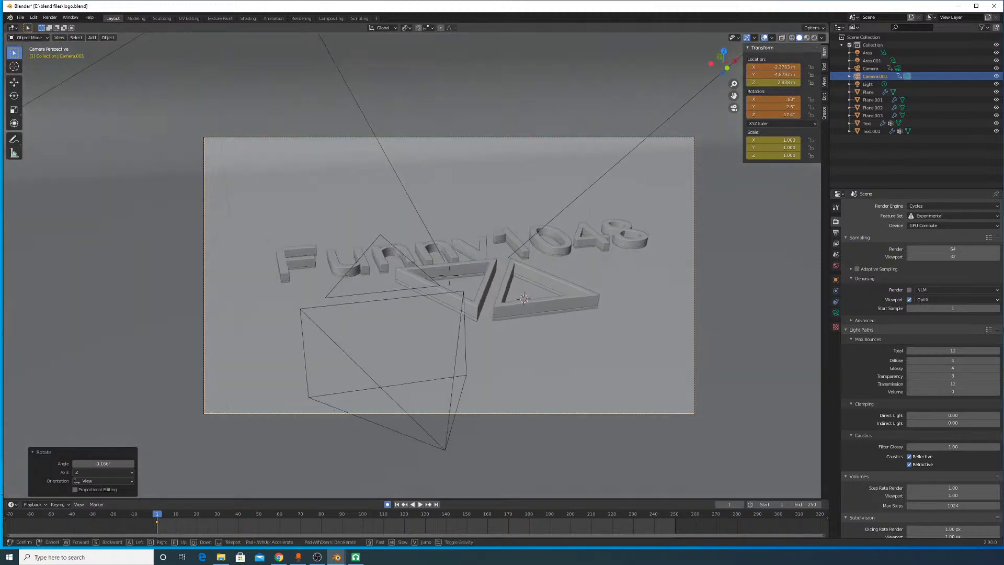
key(d)
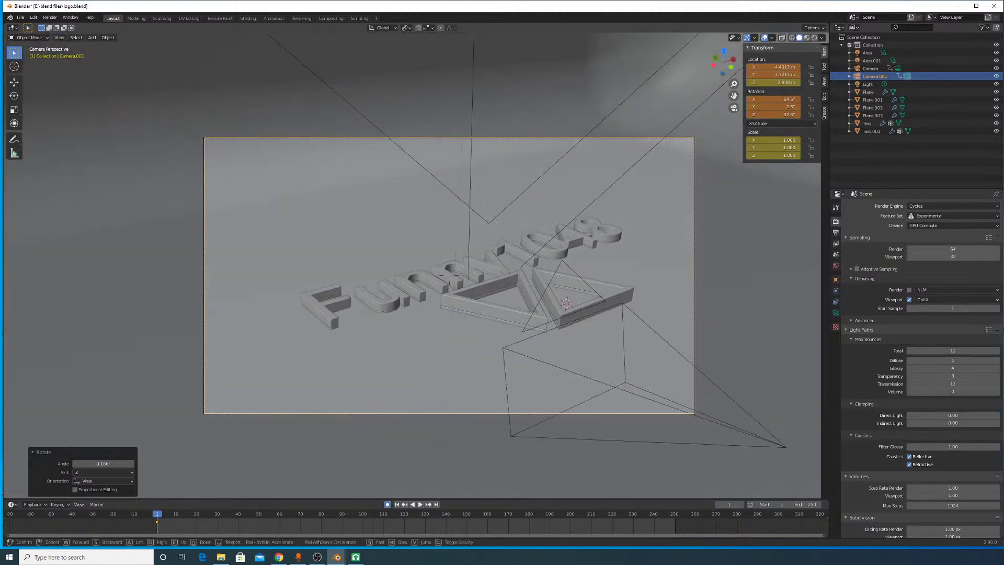
key(d)
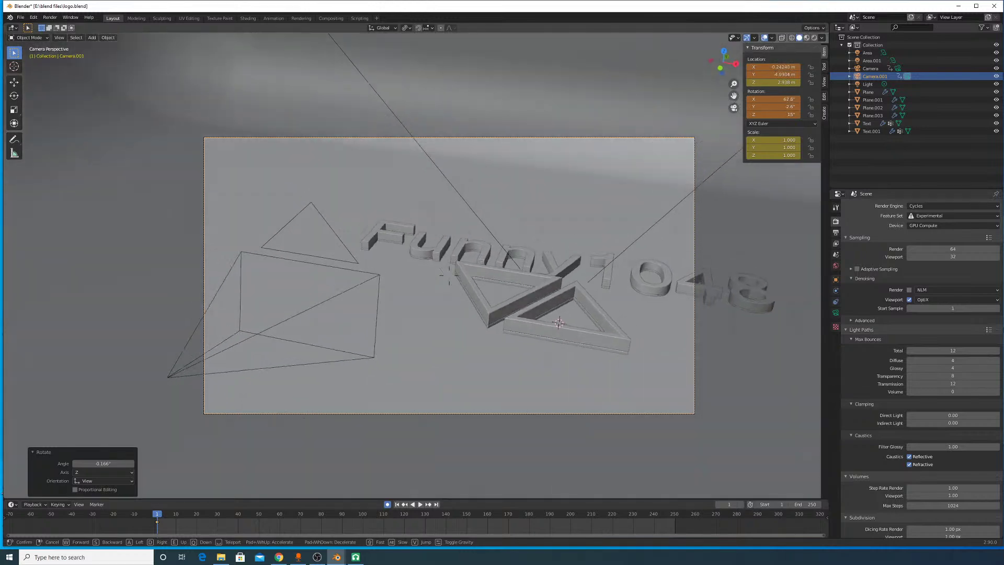
key(q)
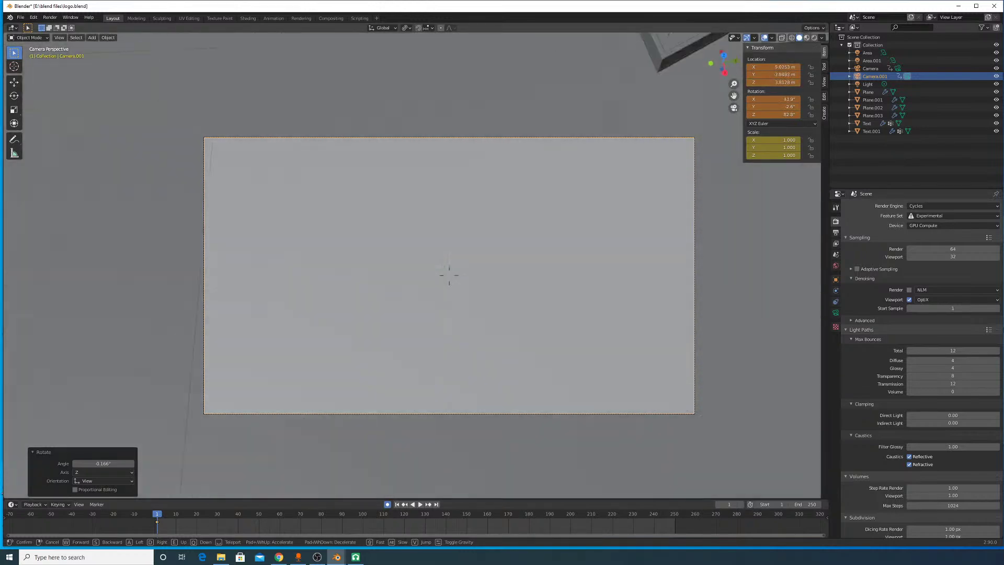
key(w)
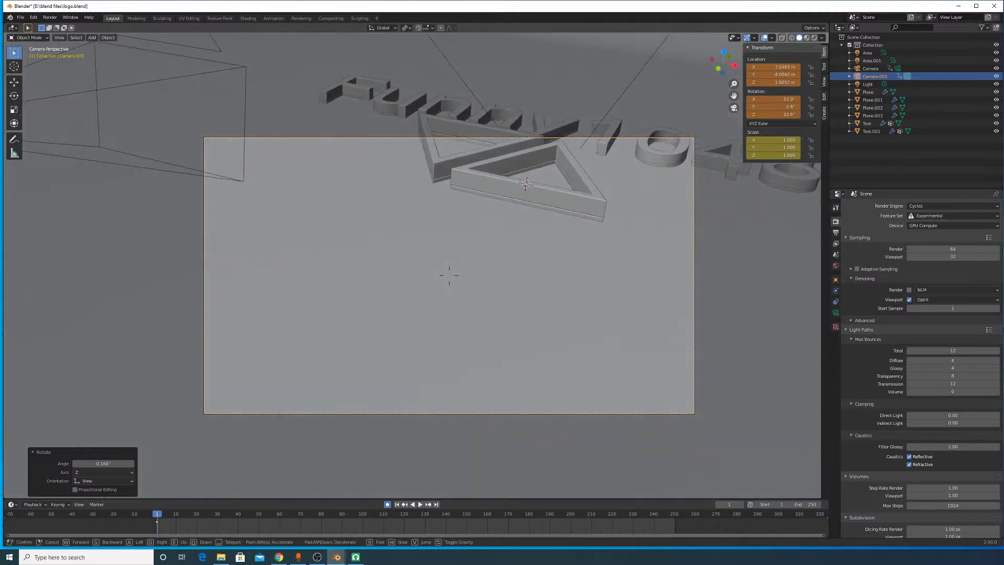
key(a)
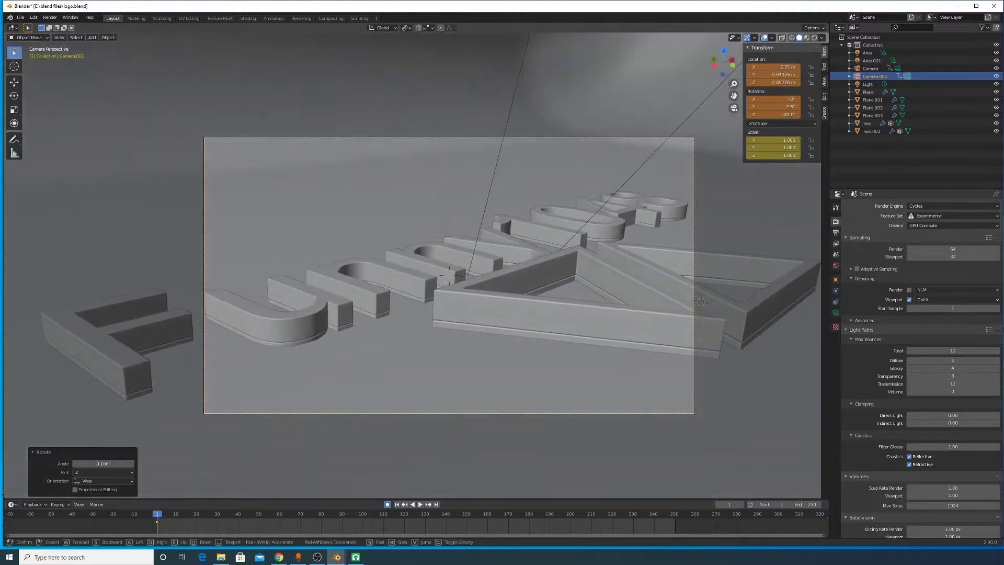
key(s)
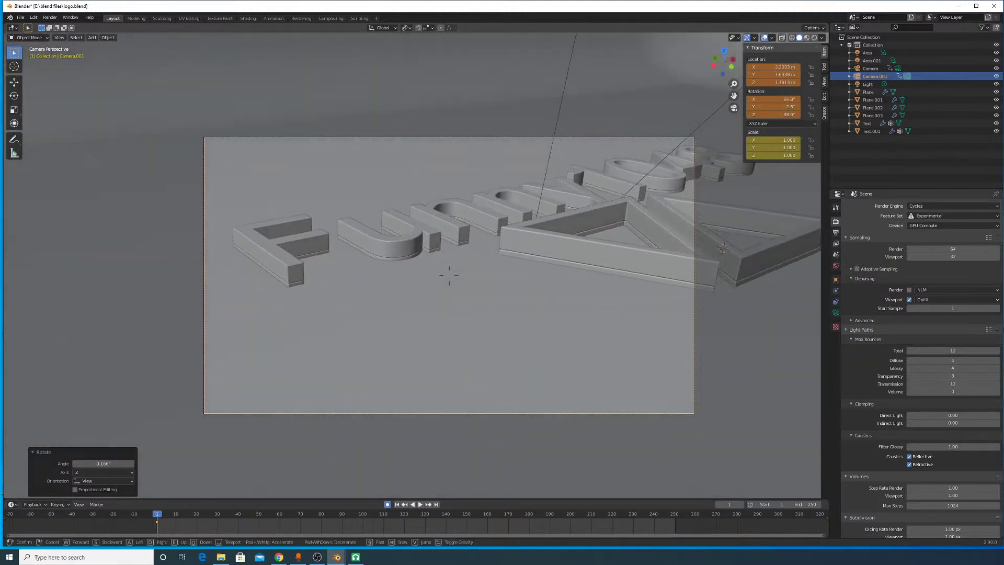
key(d)
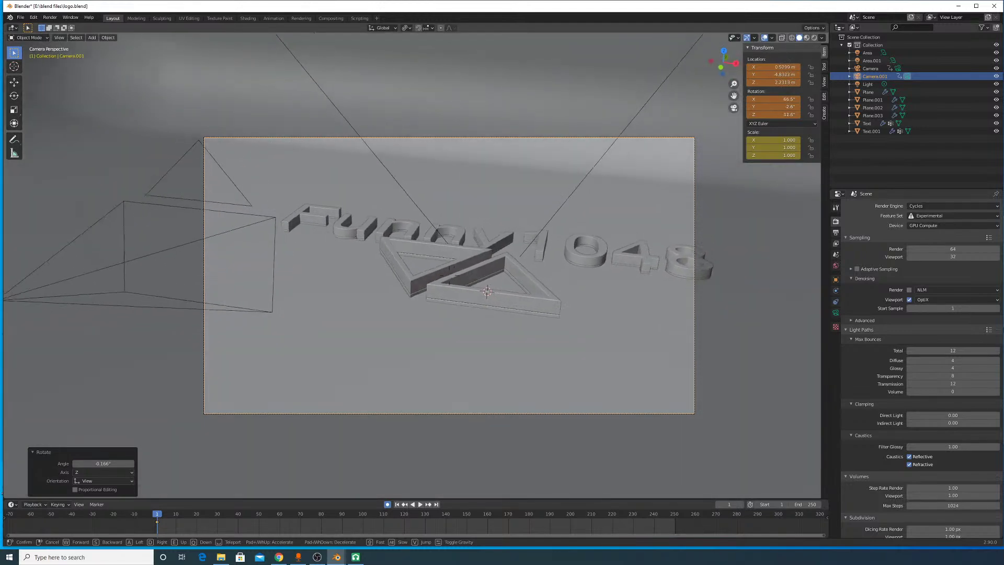
key(w)
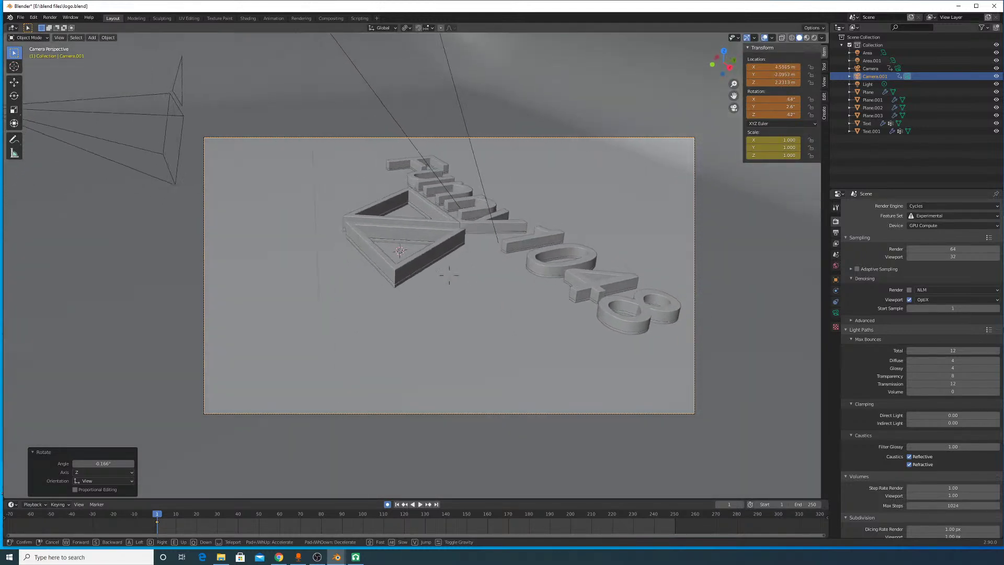
key(Escape)
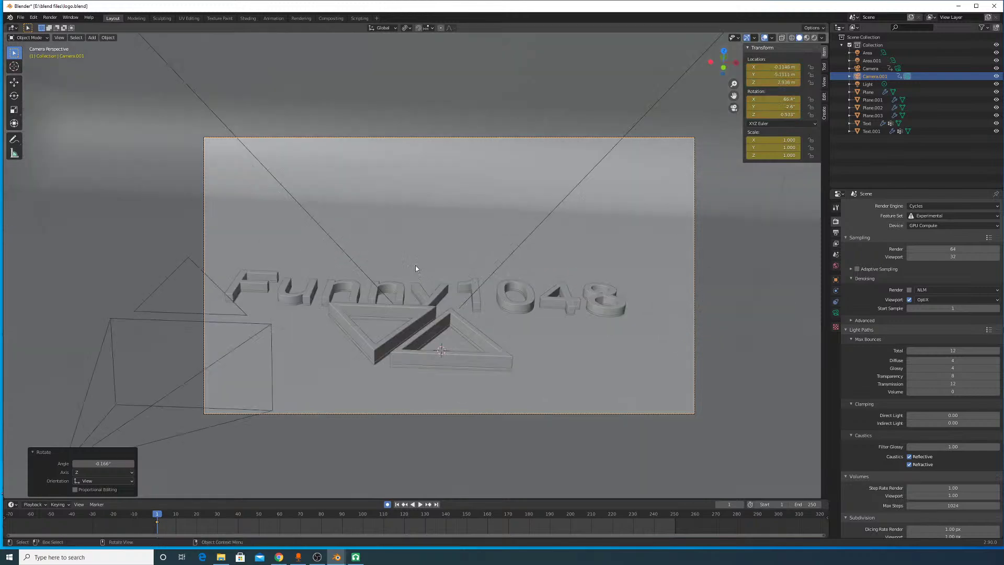
Step: Set the camera's focal length to 35 mm
click(835, 313)
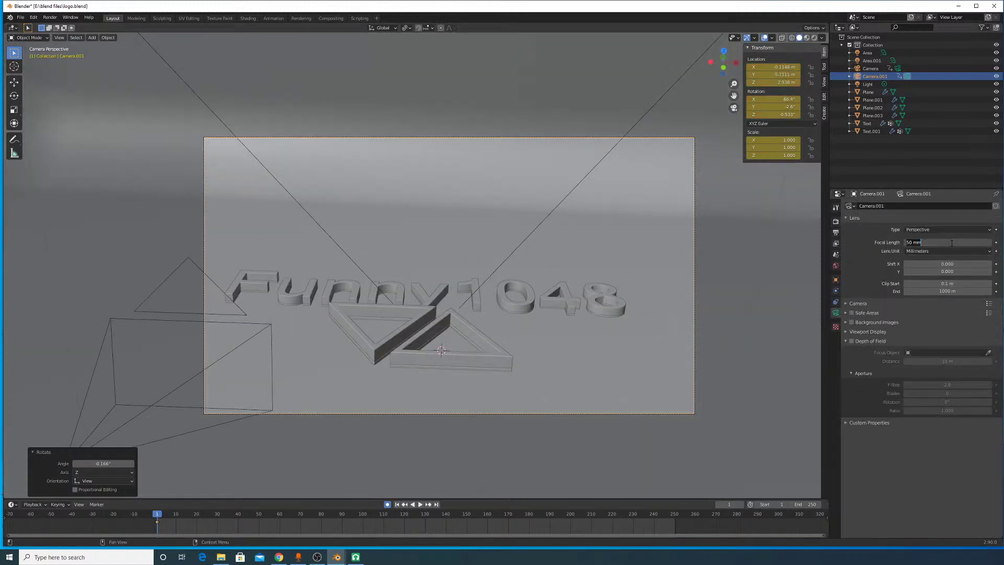
text(35)
key(Return)
Step: Move the camera about 2.26 m closer to the logo along its local Z and lower it about 0.43 m along global Z
key(g)
key(z)
key(z)
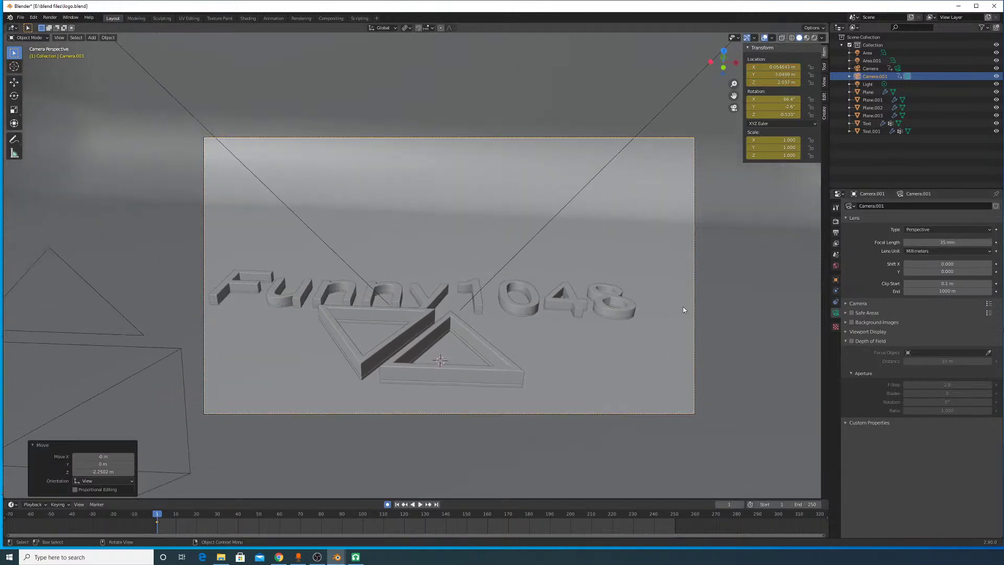
click(713, 343)
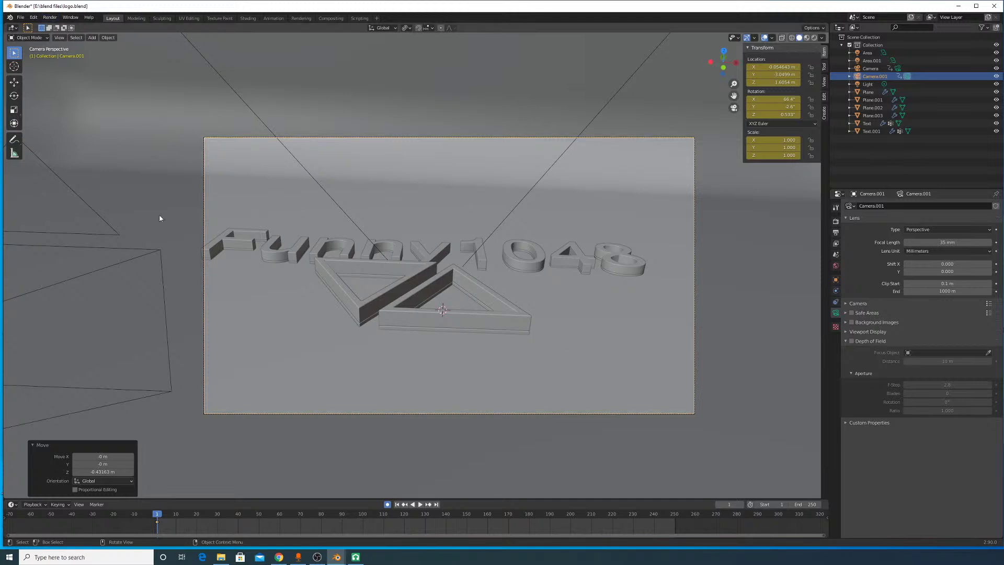
click(60, 38)
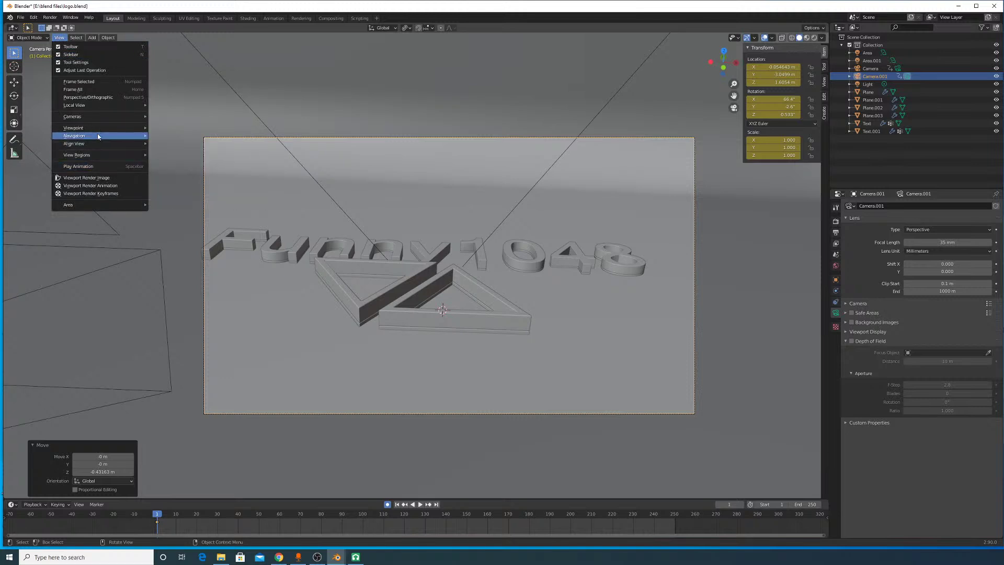
mouse_move(92, 145)
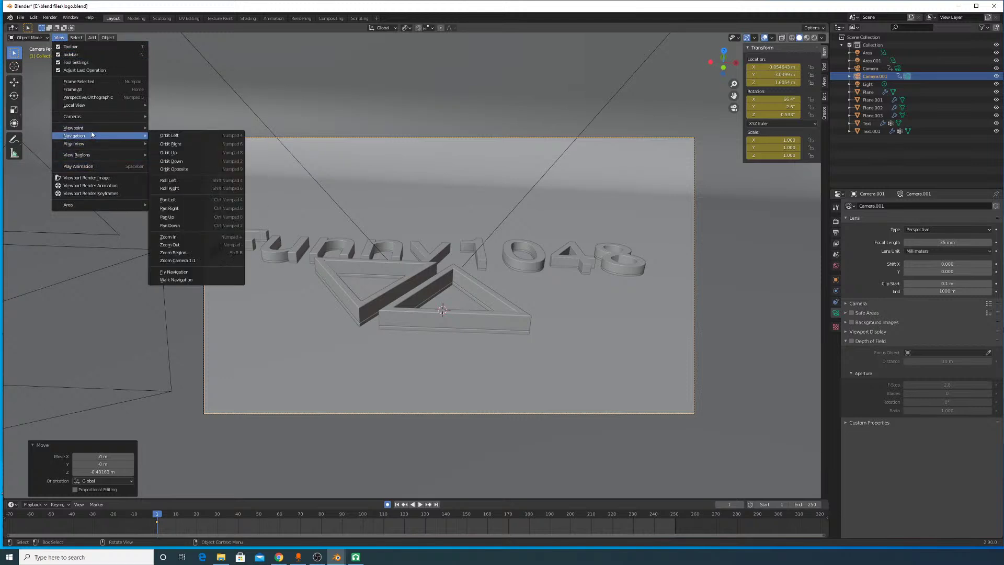
mouse_move(108, 130)
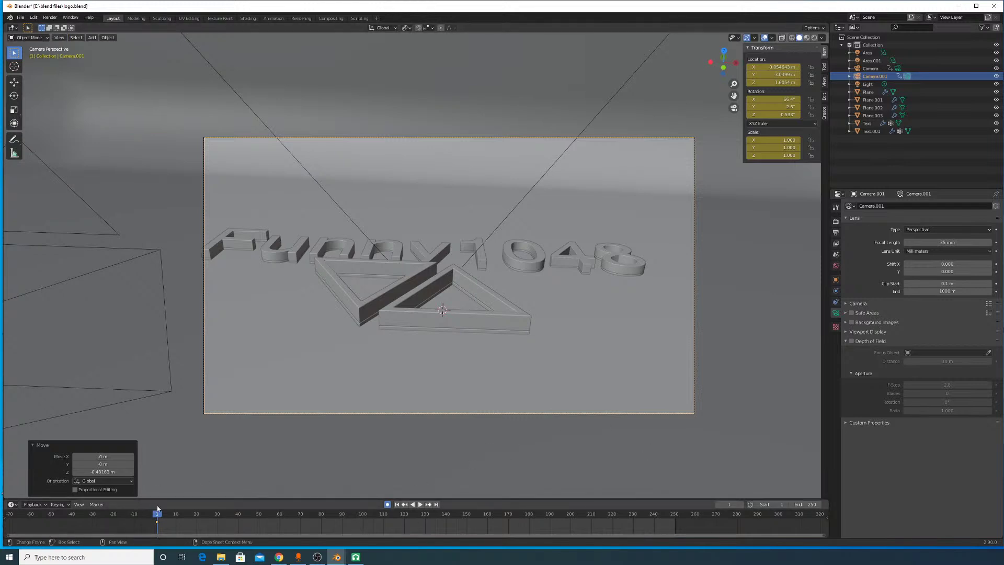
Step: Try recording a camera flight around the logo with Walk Navigation while the 250-frame animation plays
click(836, 222)
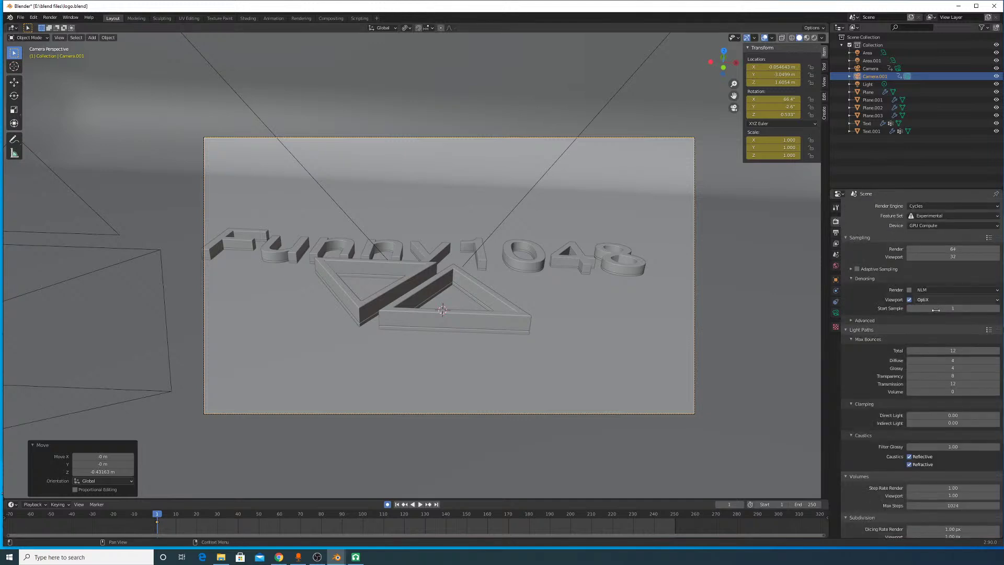
click(835, 234)
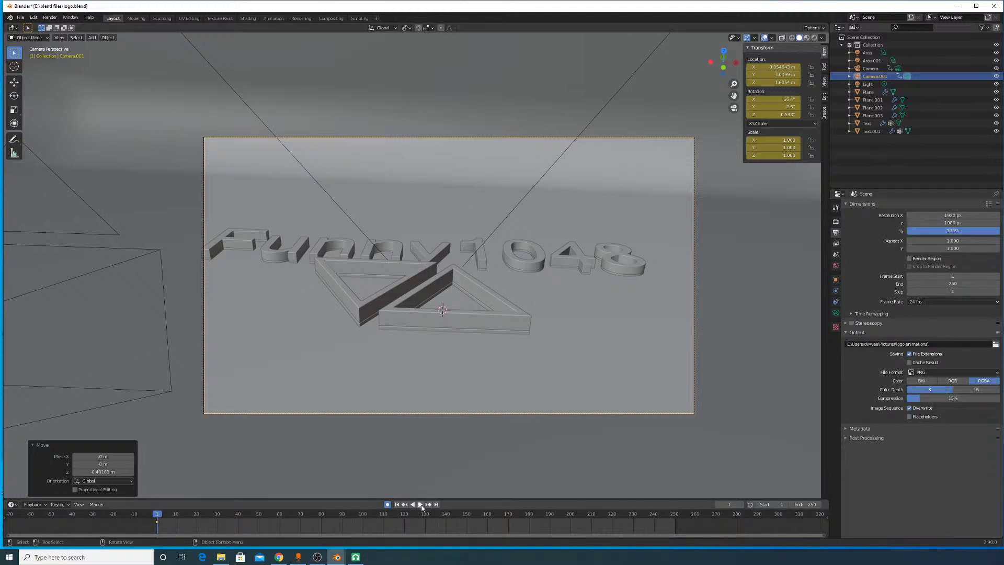
click(421, 505)
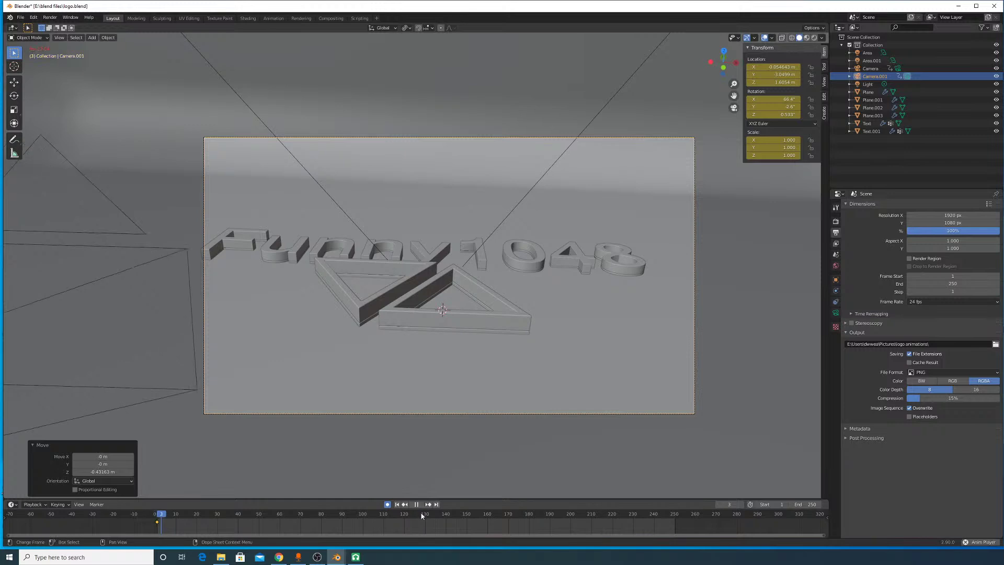
click(59, 38)
mouse_move(83, 137)
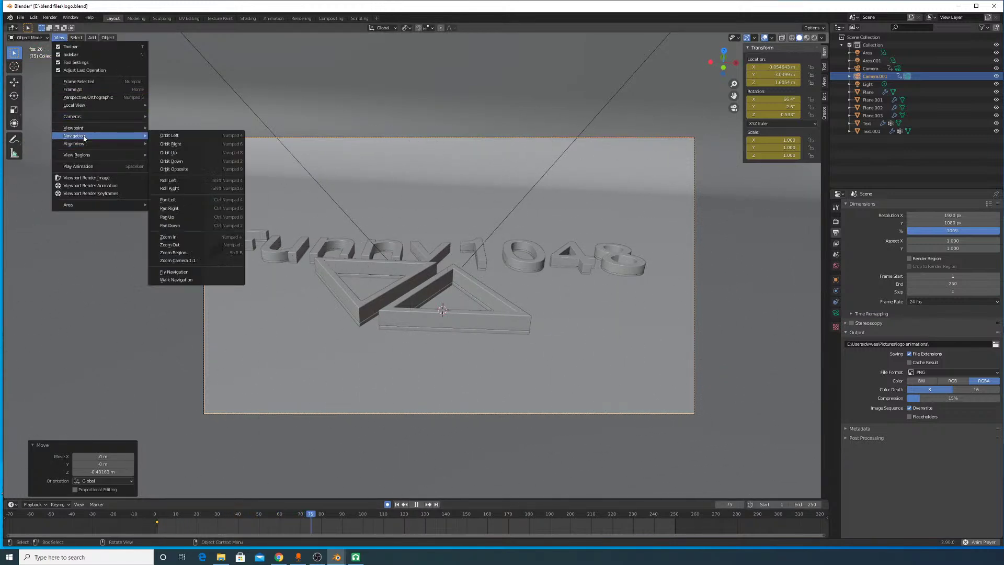
click(181, 281)
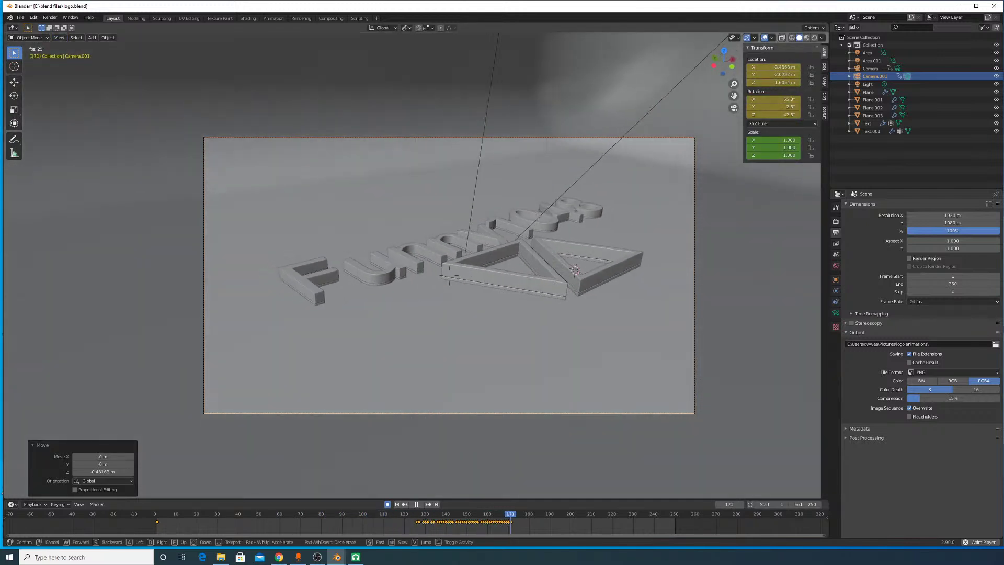
key(a)
key(w)
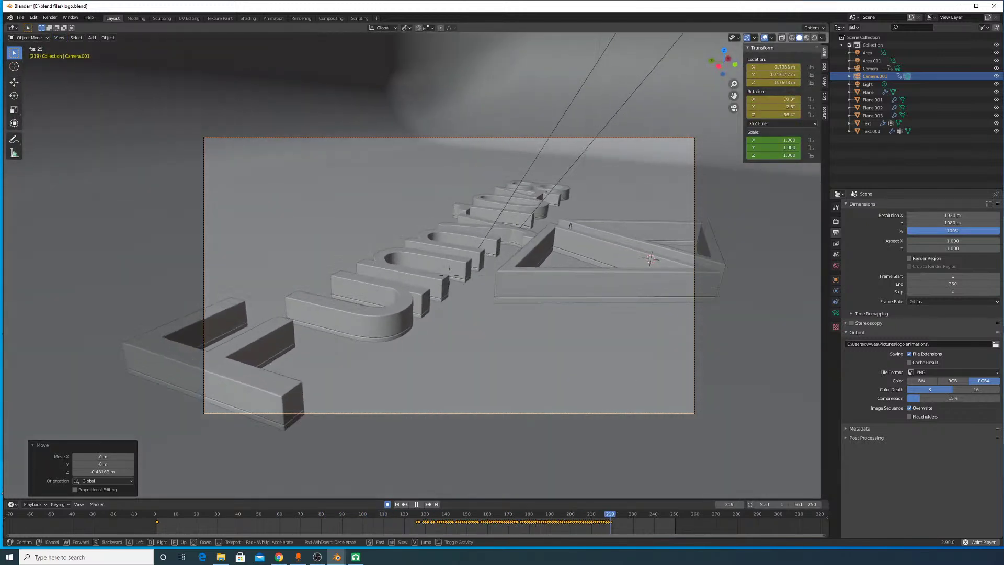
key(d)
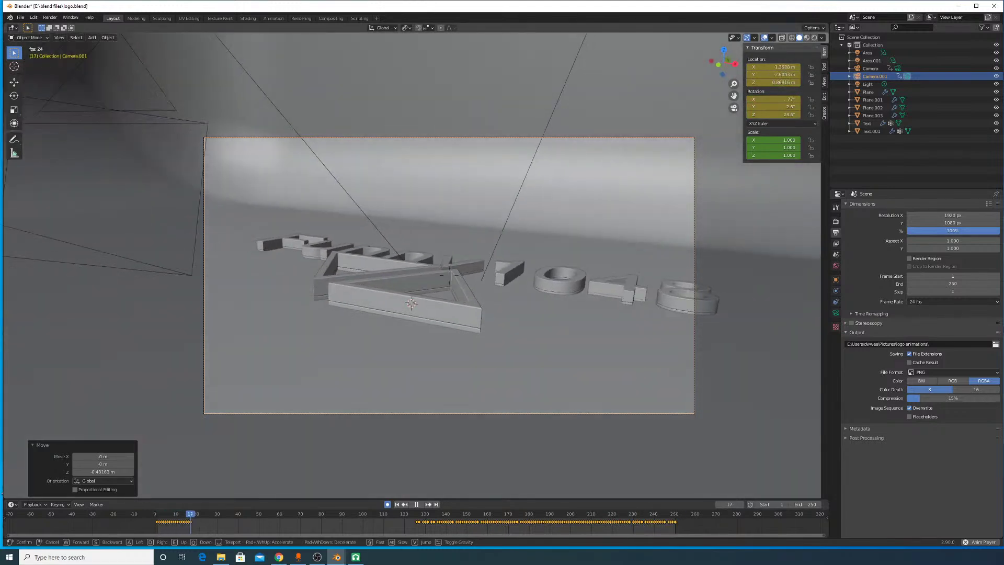
key(s)
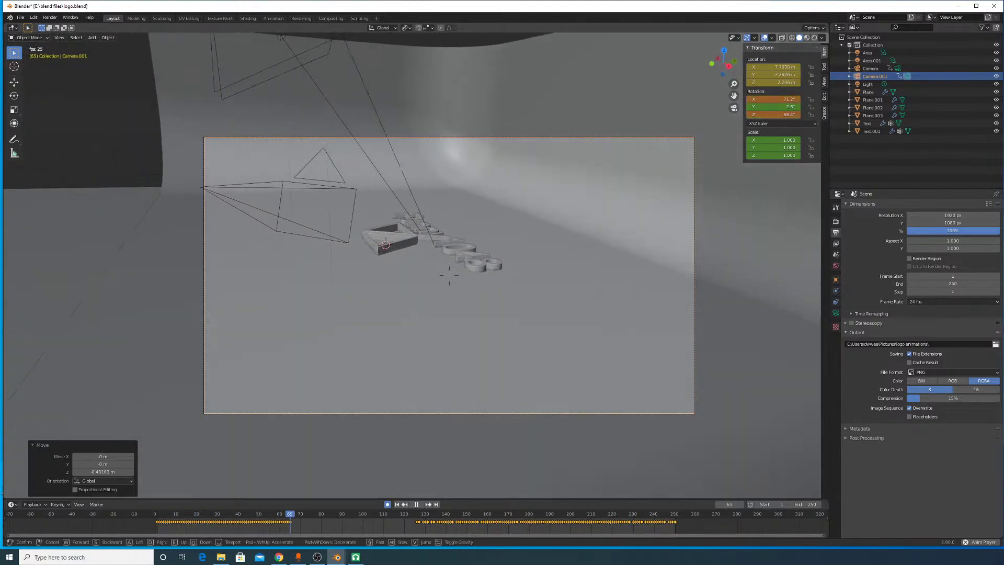
key(w)
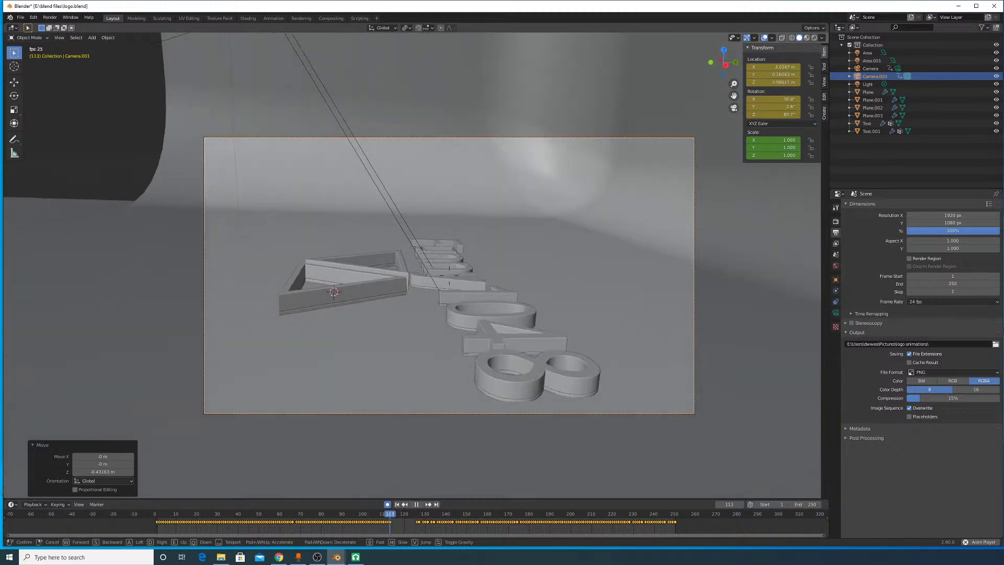
key(w)
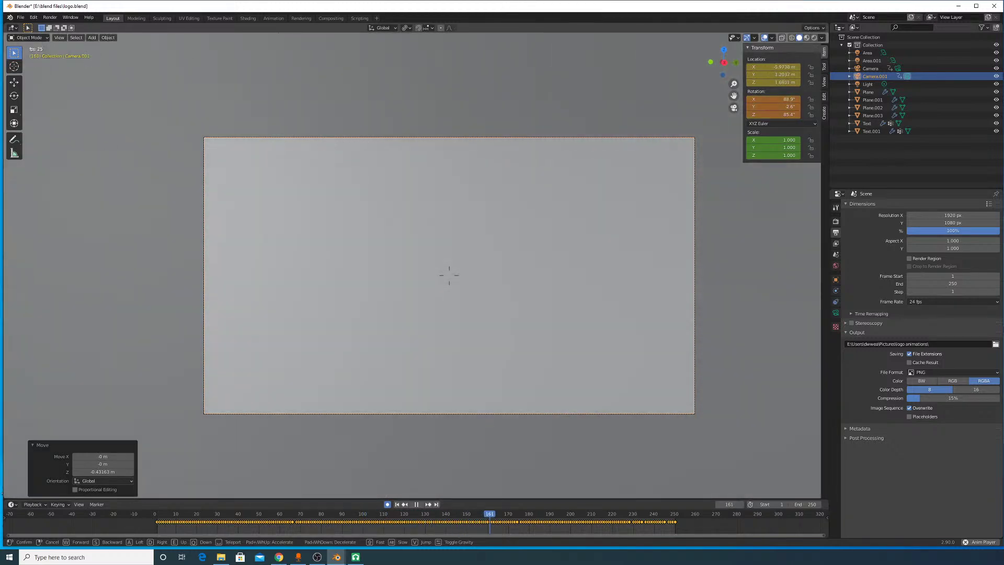
key(s)
click(407, 272)
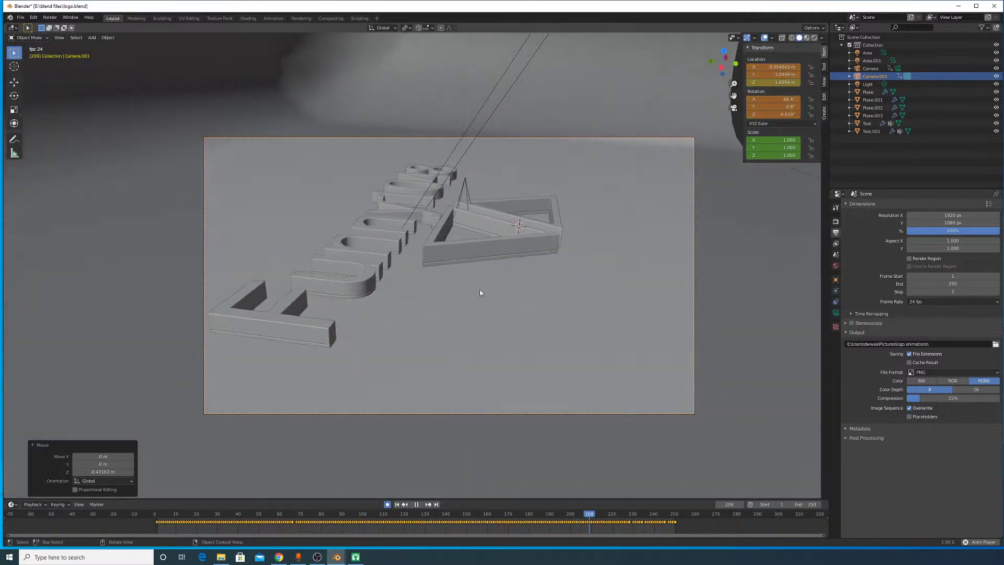
Step: Stop playback, undo the recorded camera flight and set the scene's end frame to 2000
click(416, 504)
drag(605, 516, 481, 534)
key(ctrl+z)
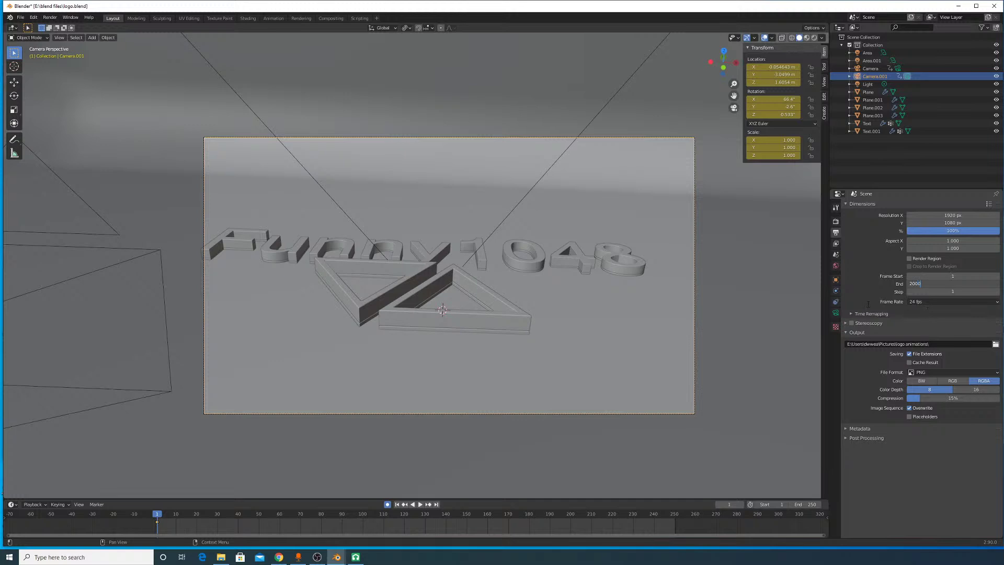
key(Return)
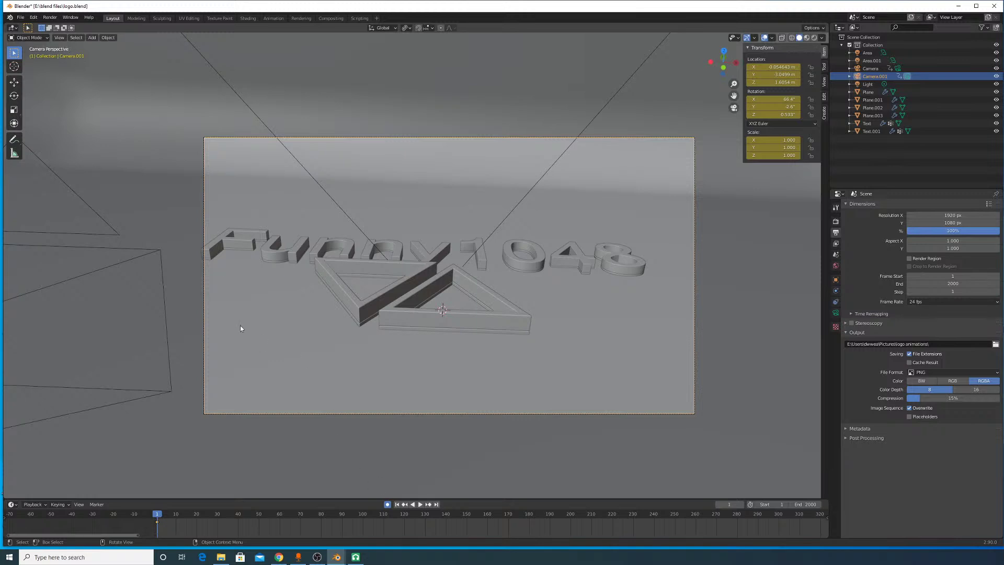
Step: Record a camera flight with Walk Navigation during playback, moving sideways around the logo and forward along the text
click(59, 38)
click(420, 504)
click(60, 38)
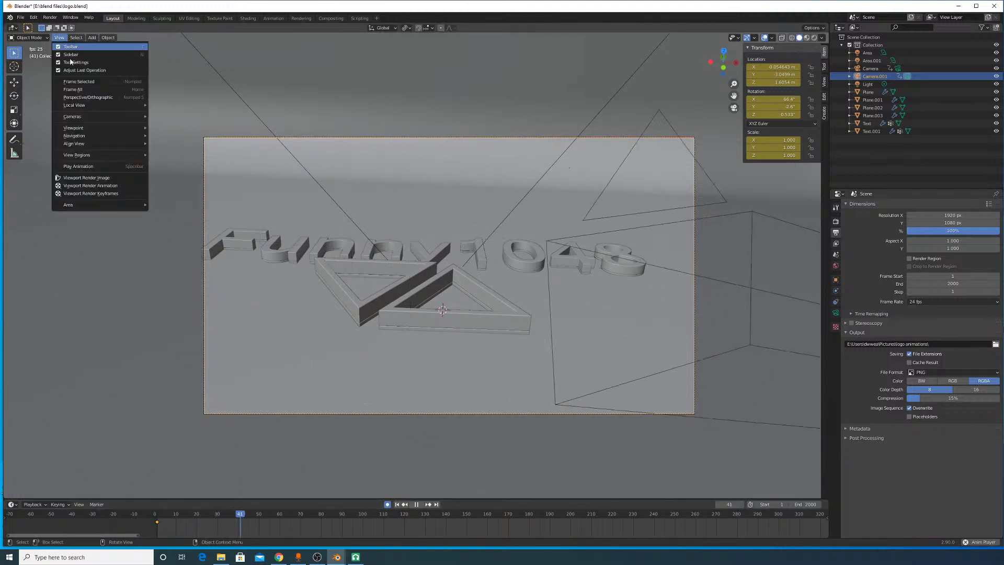
mouse_move(92, 136)
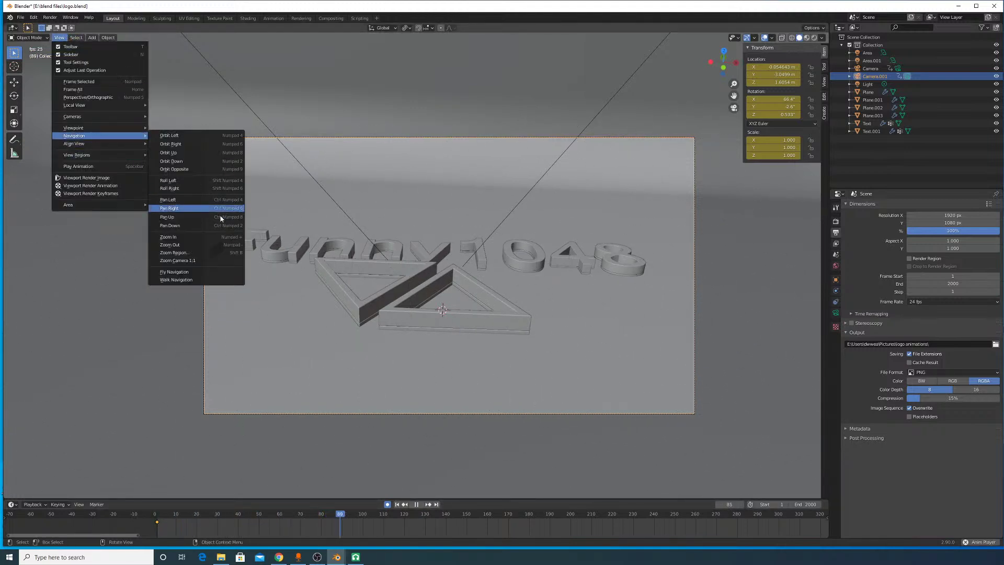
click(201, 281)
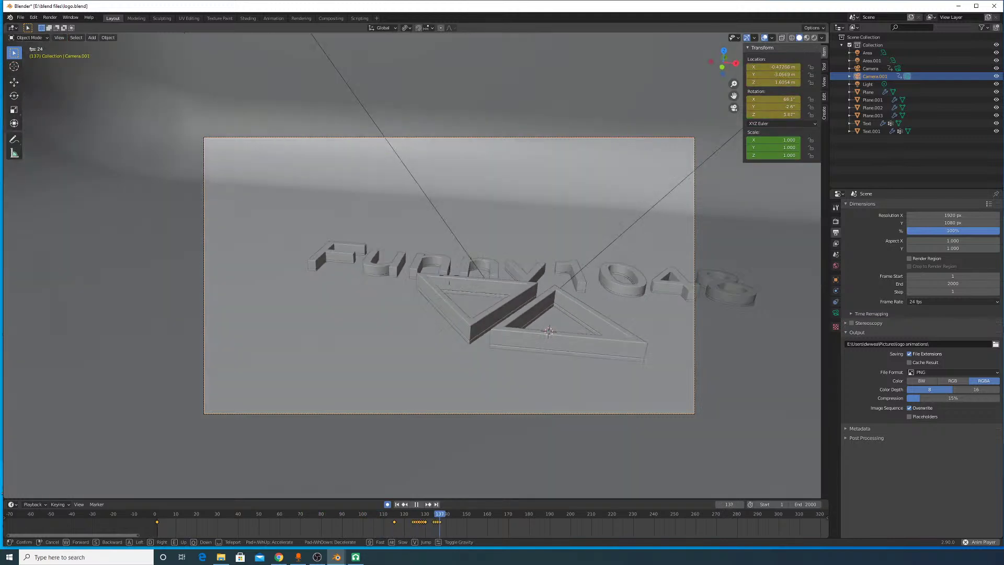
key(a)
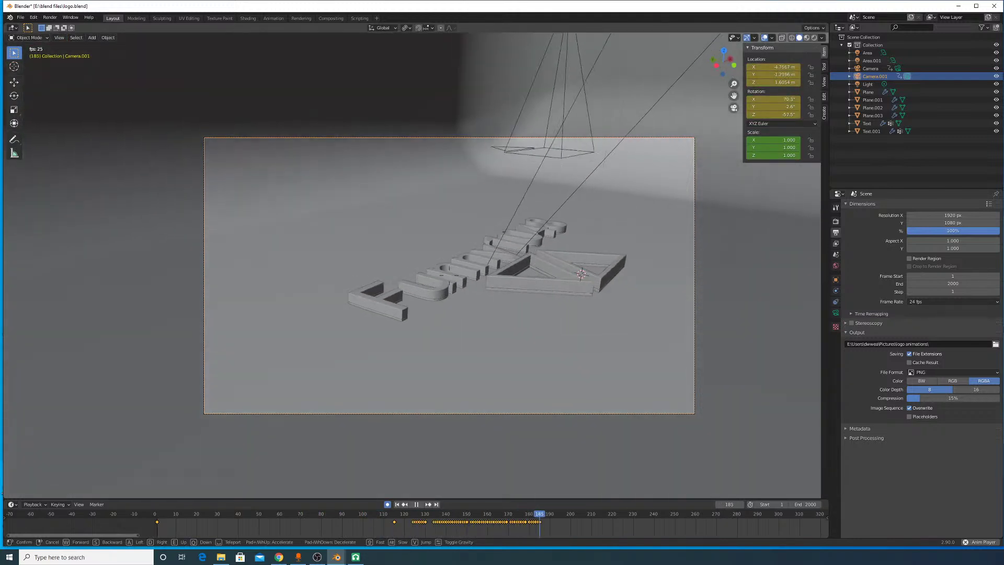
key(w)
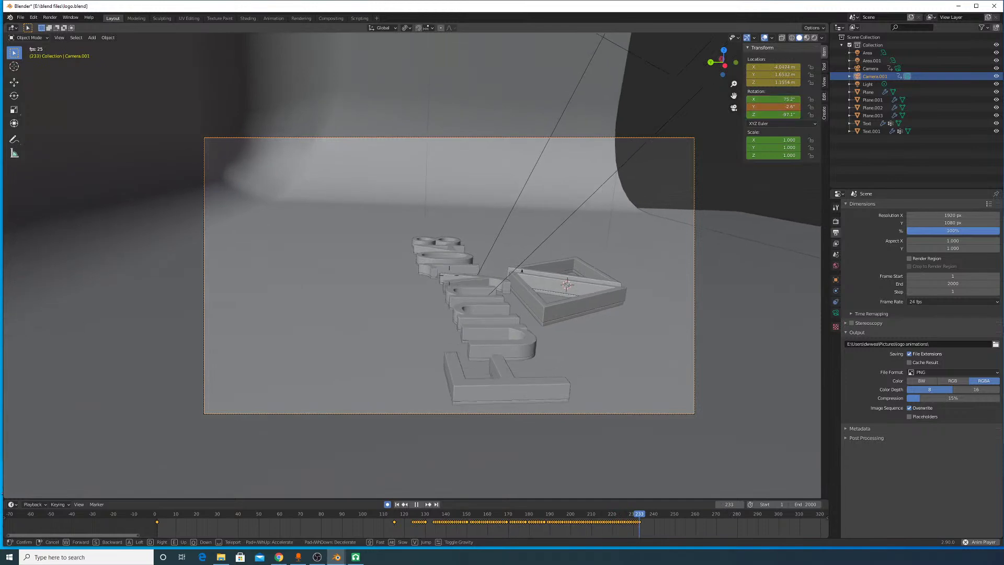
key(w)
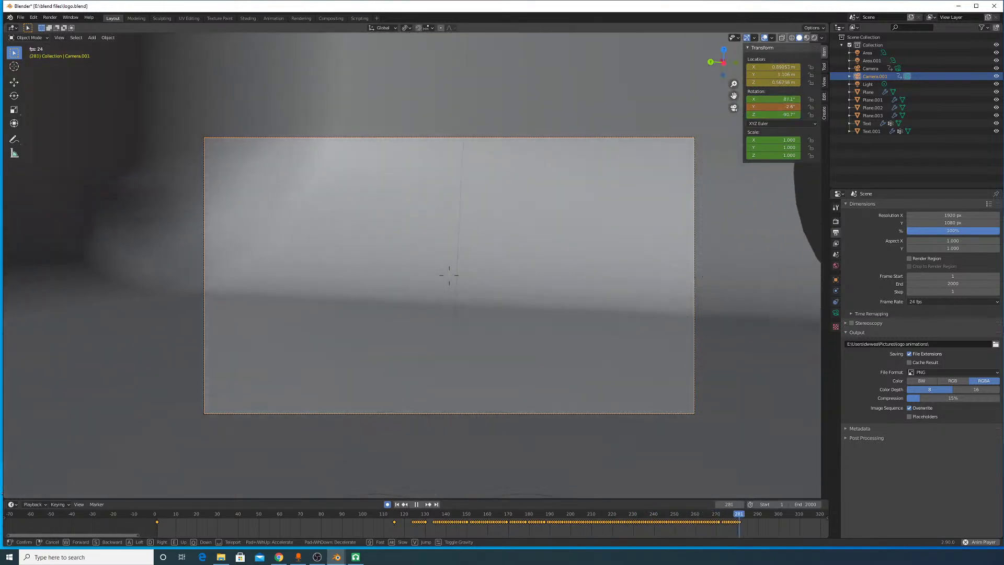
key(w)
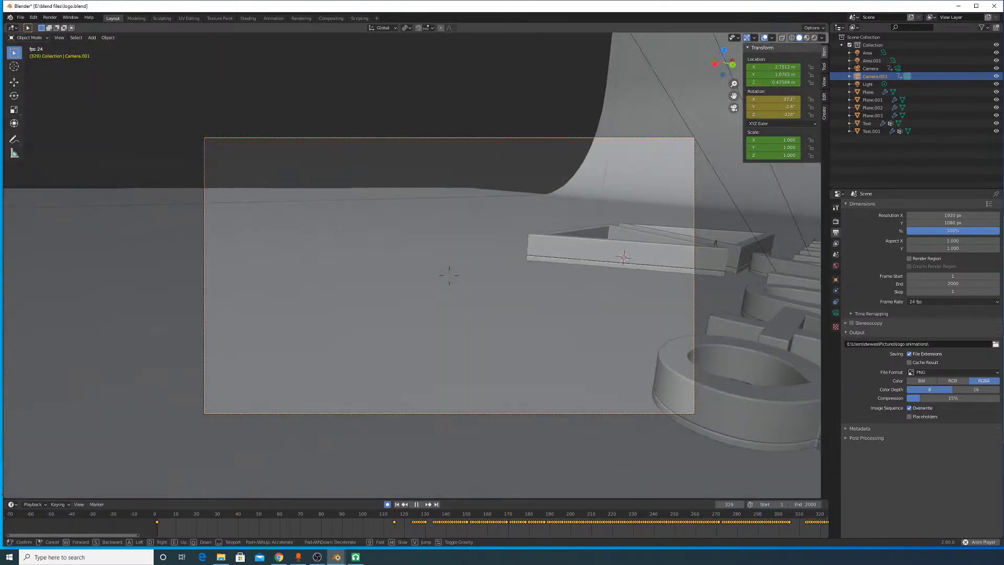
key(w)
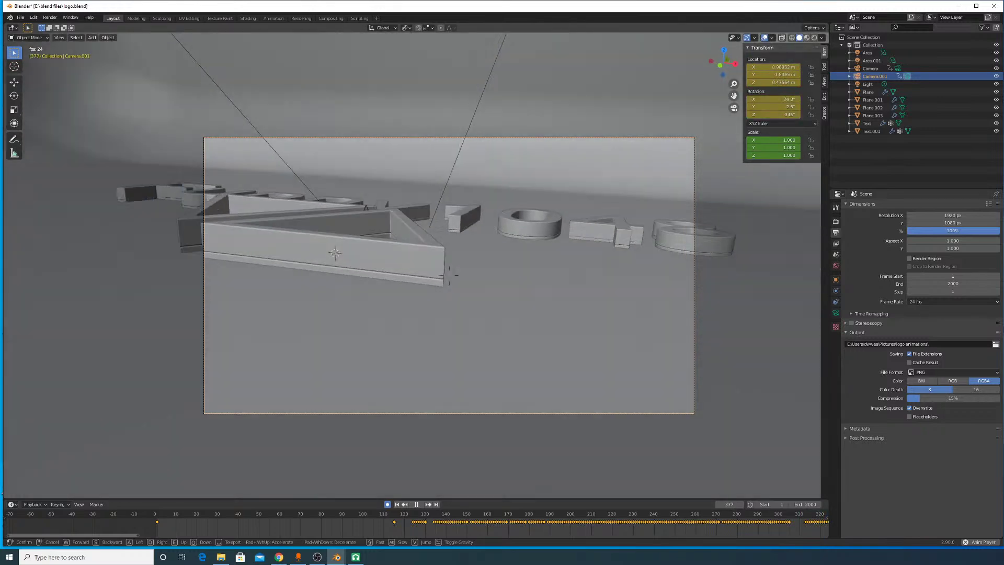
Step: Continue the recorded flight by backing the camera away and flying forward low over the text, and stop playback
key(s)
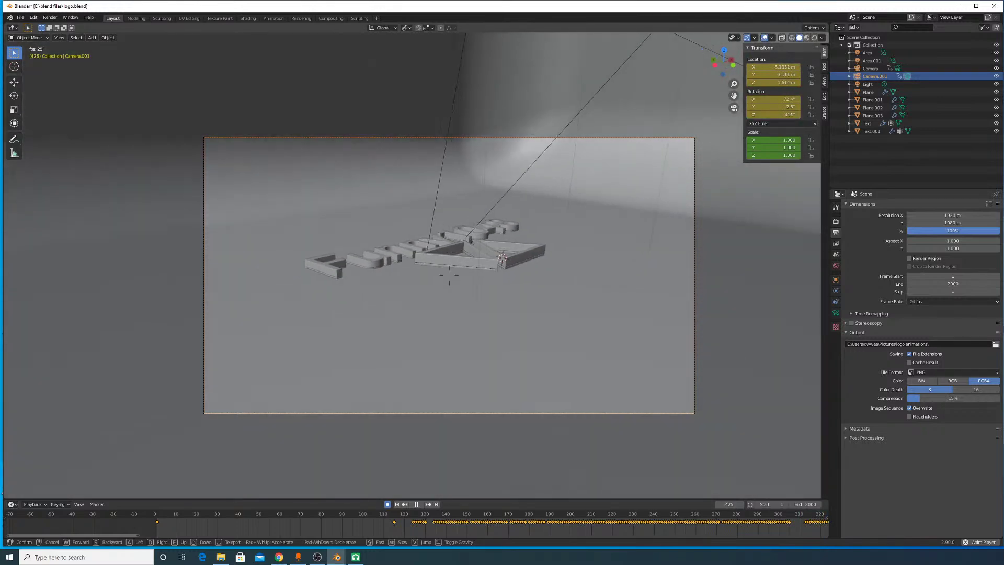
key(w)
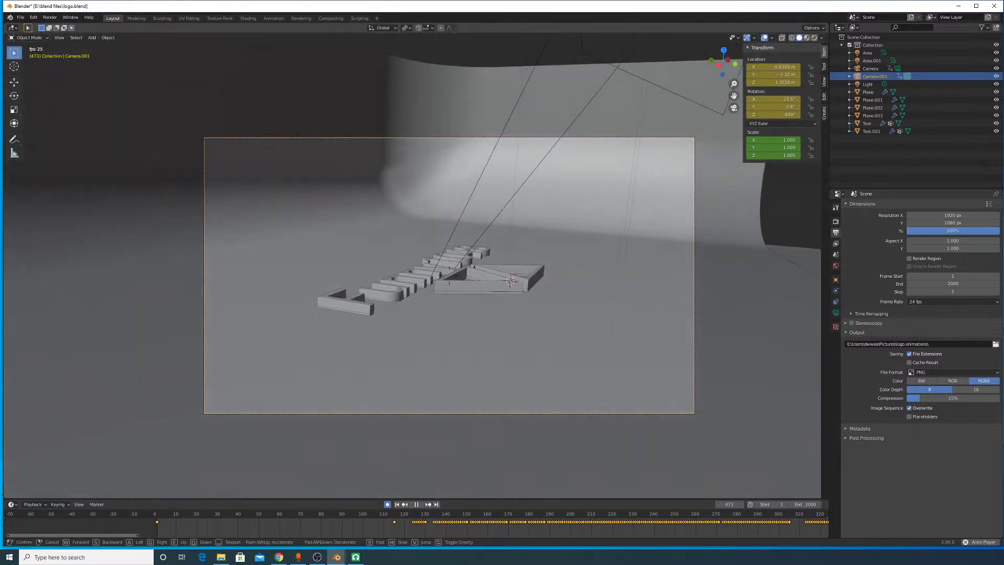
key(w)
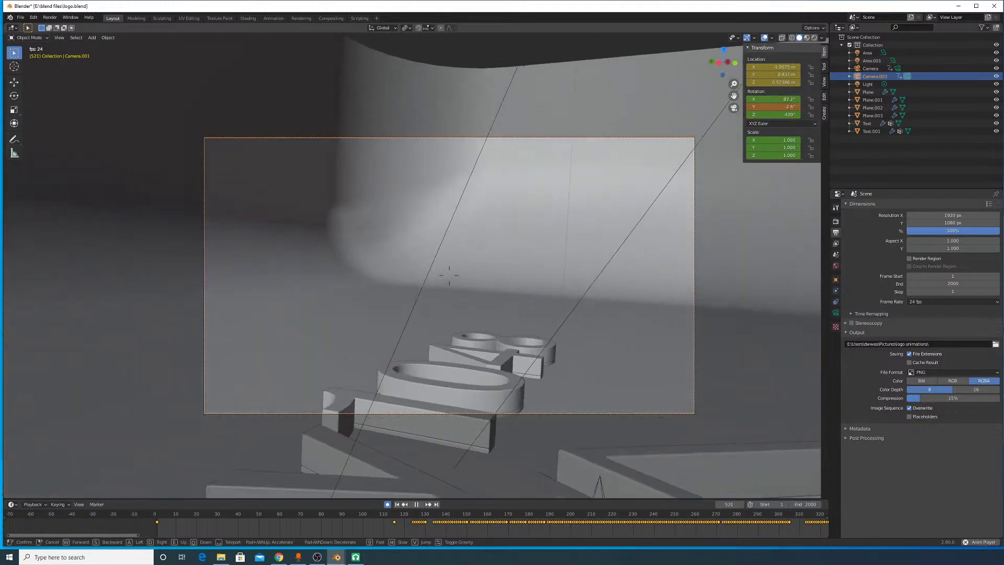
key(w)
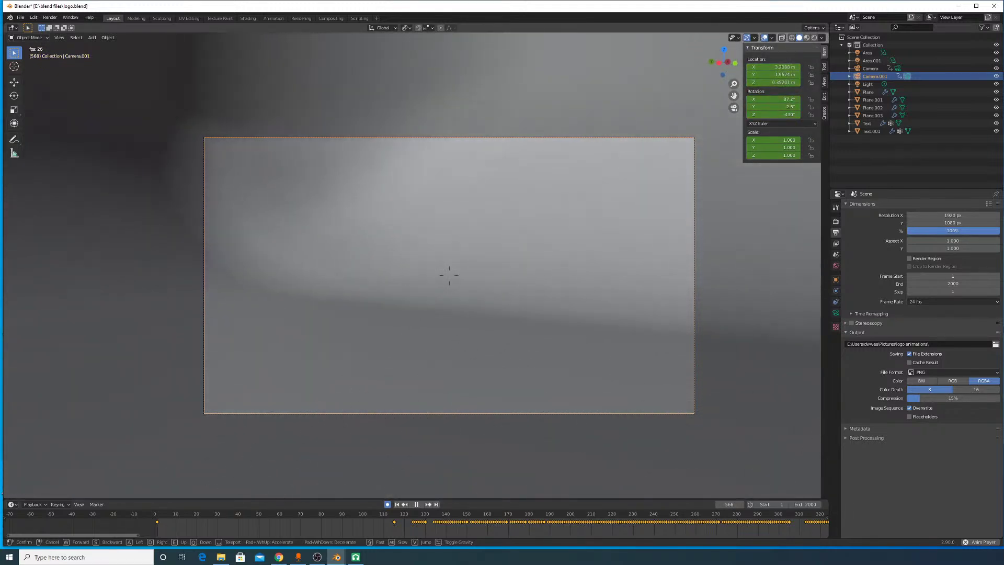
click(417, 504)
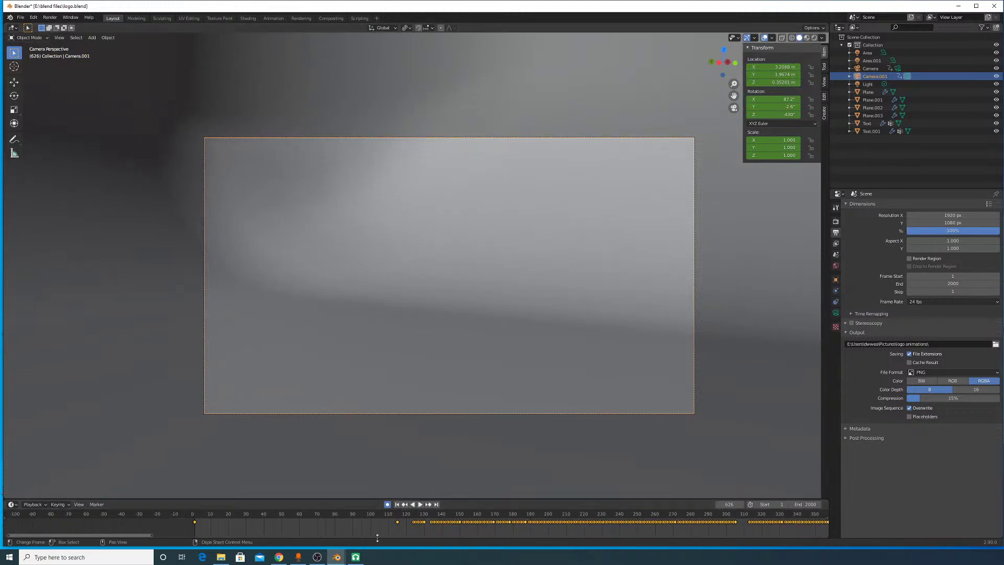
Step: Play back the recorded camera flight to review its motion, and return to frame 33
scroll(374, 533, down, 8)
drag(638, 515, 382, 520)
click(420, 504)
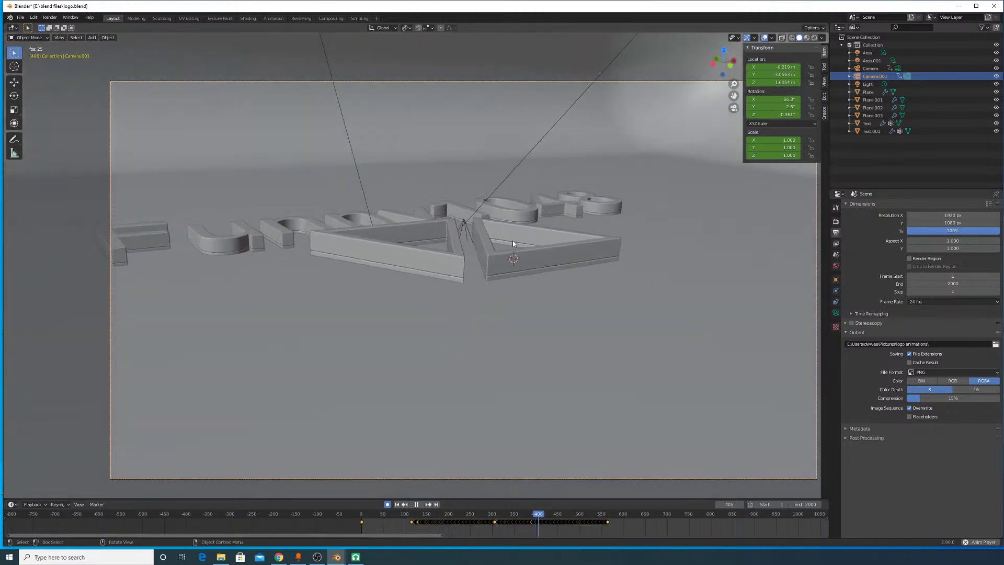
scroll(540, 283, down, 3)
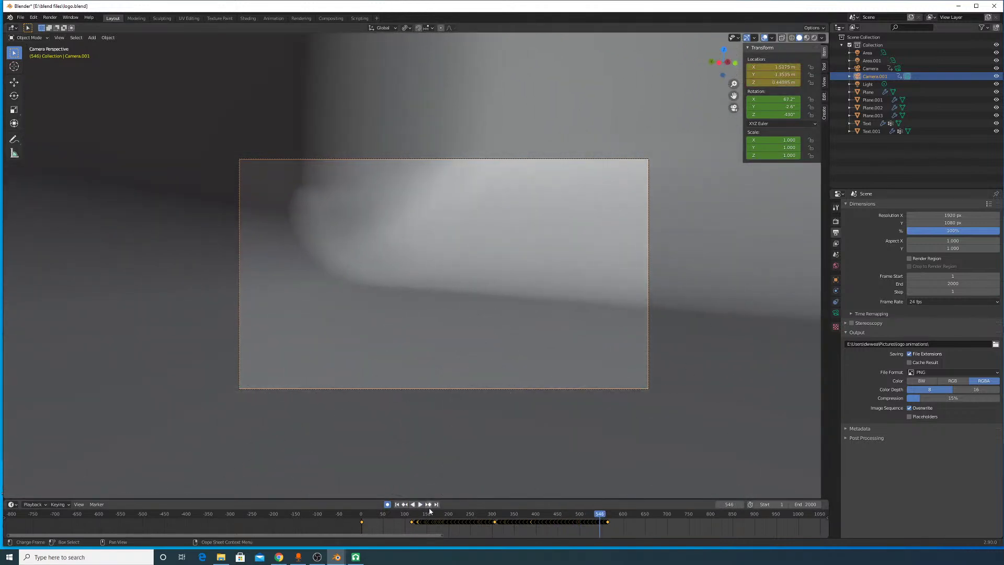
click(375, 522)
key(space)
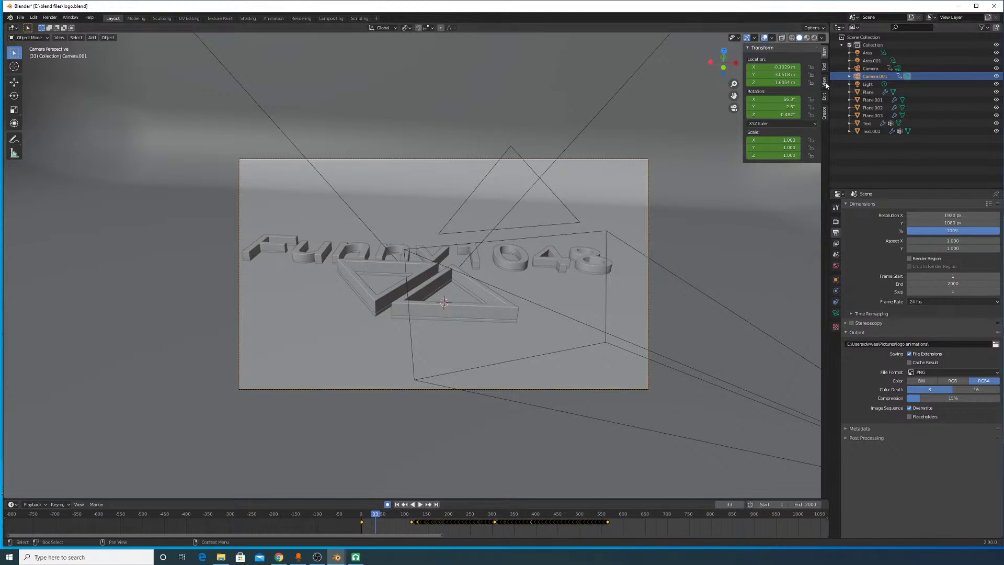
Step: Split the 3D viewport vertically and switch the new area to the Graph Editor
drag(824, 26, 604, 31)
click(617, 28)
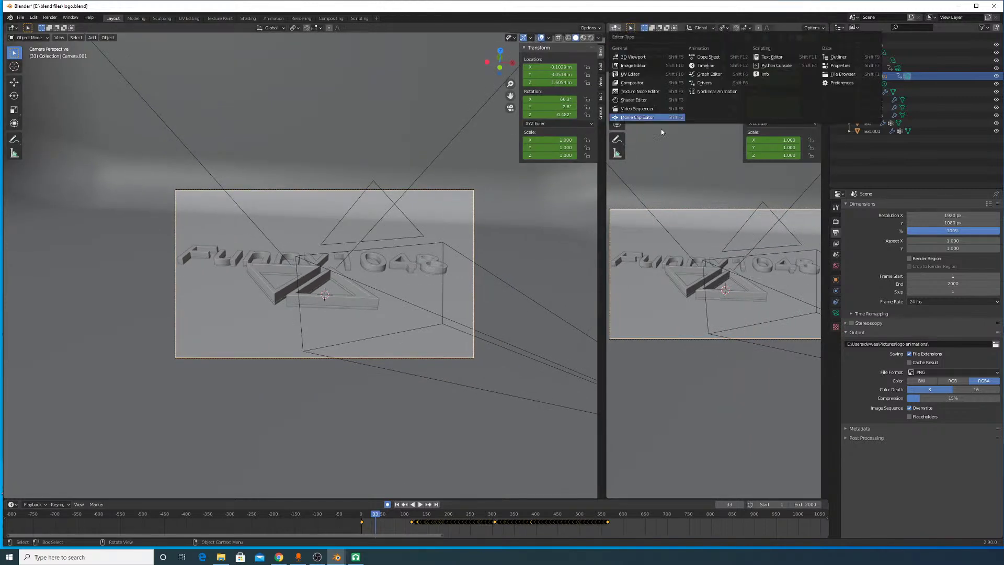
click(693, 74)
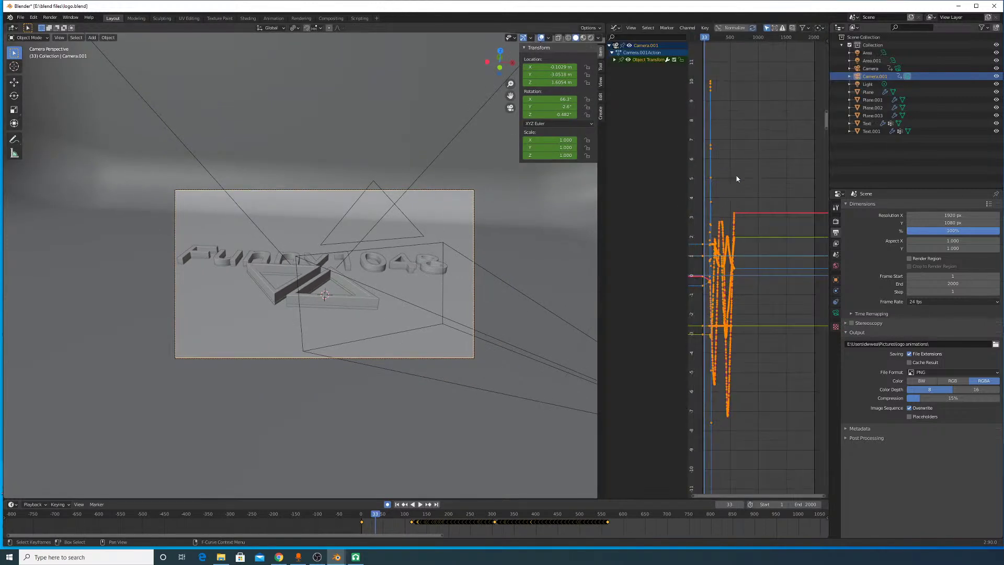
Step: Examine the recorded F-curves of Camera.001 and the available channel, marker and key editing commands in the Graph Editor
scroll(753, 272, up, 5)
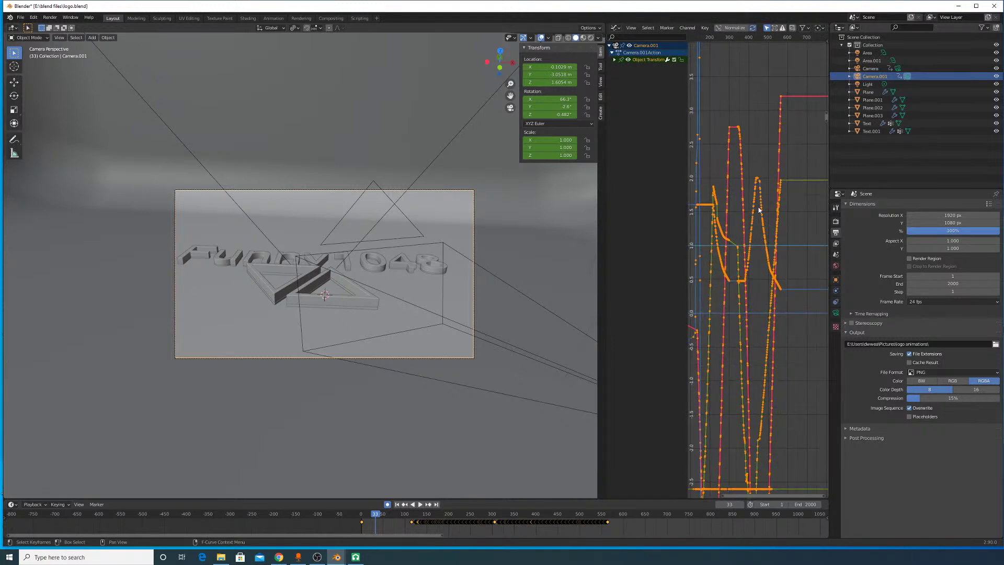
scroll(759, 208, down, 2)
scroll(774, 272, up, 4)
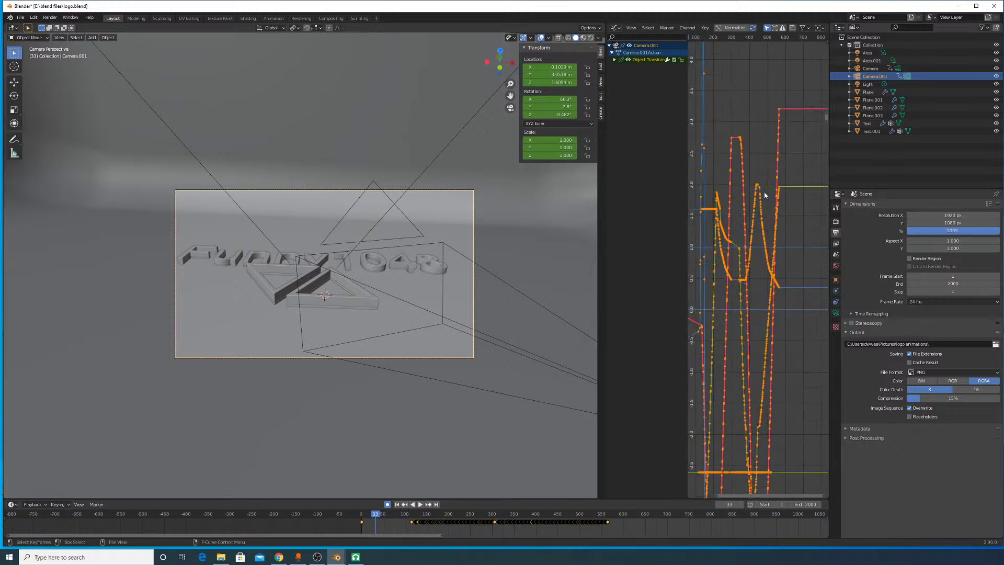
middle_drag(756, 146, 727, 182)
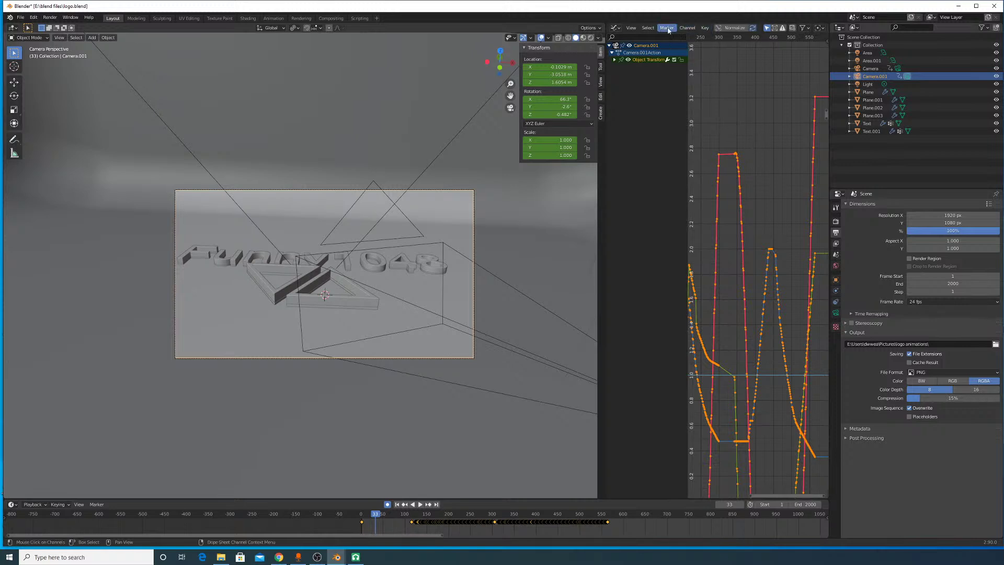
click(704, 28)
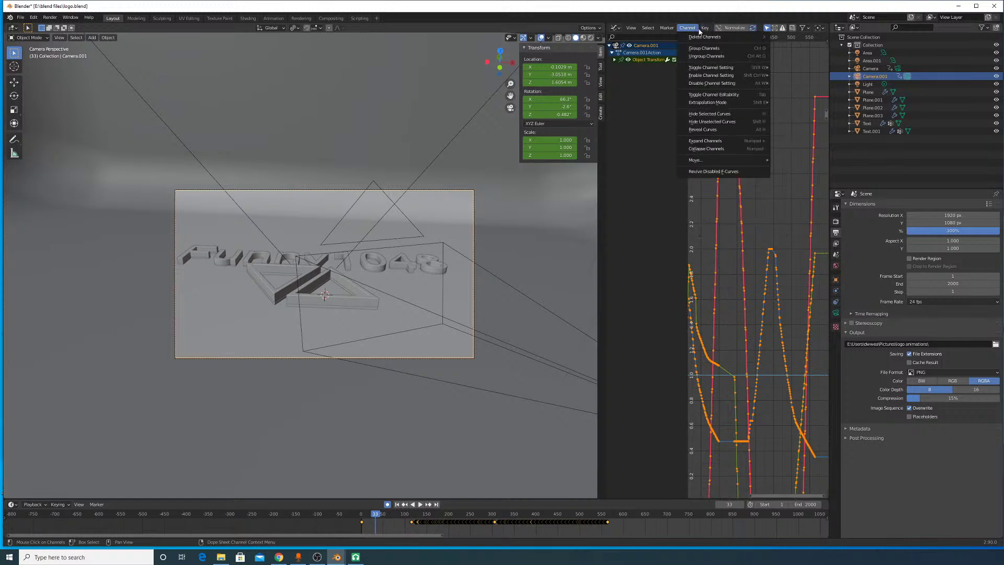
mouse_move(664, 31)
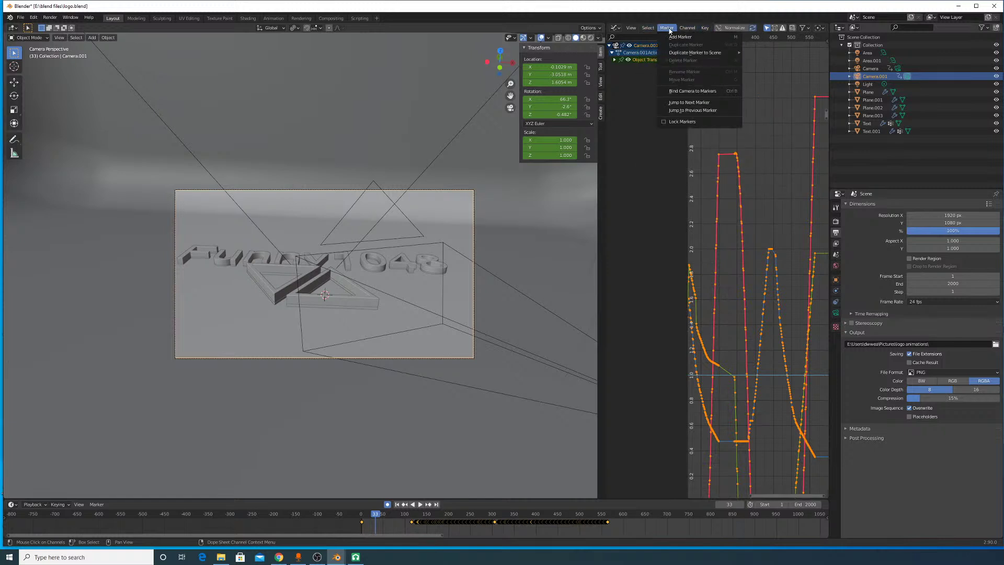
mouse_move(704, 29)
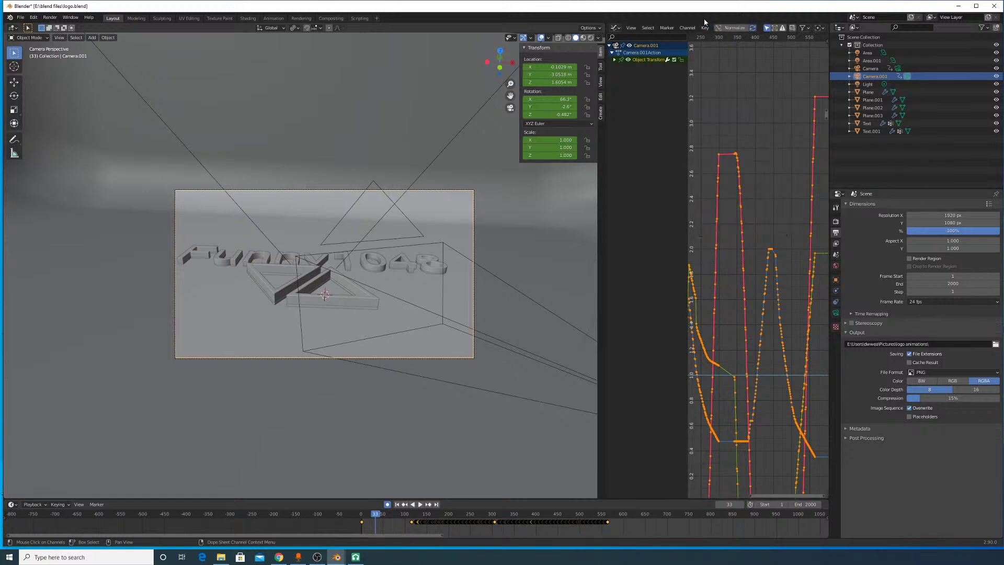
click(685, 29)
mouse_move(665, 30)
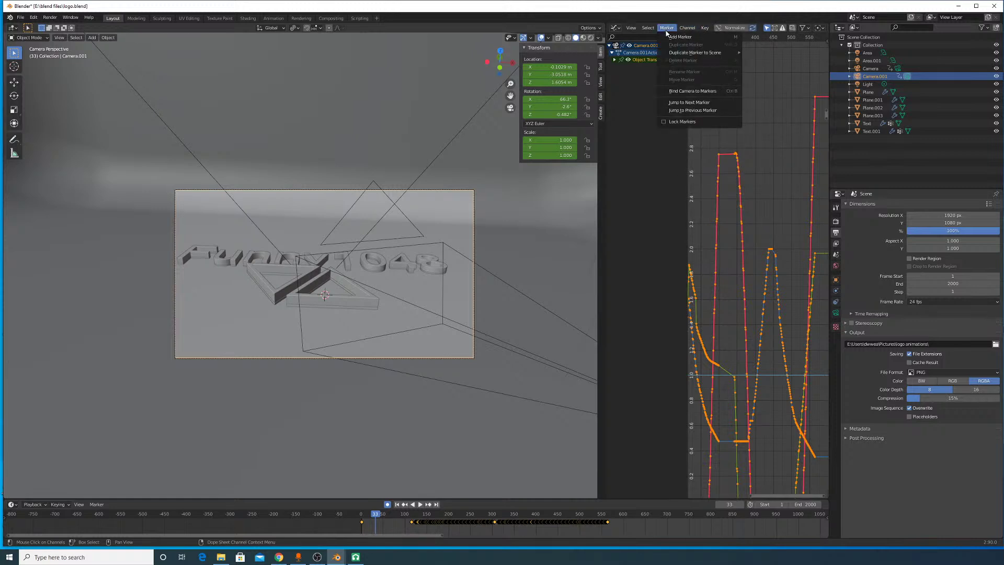
mouse_move(702, 32)
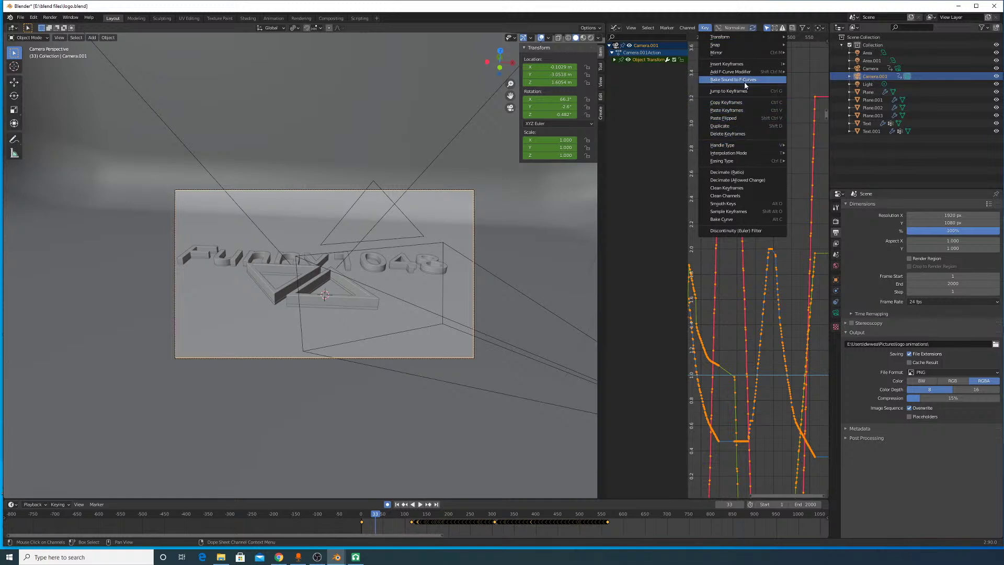
Step: Apply Sample Keyframes to all selected F-curves of Camera.001
scroll(739, 377, down, 5)
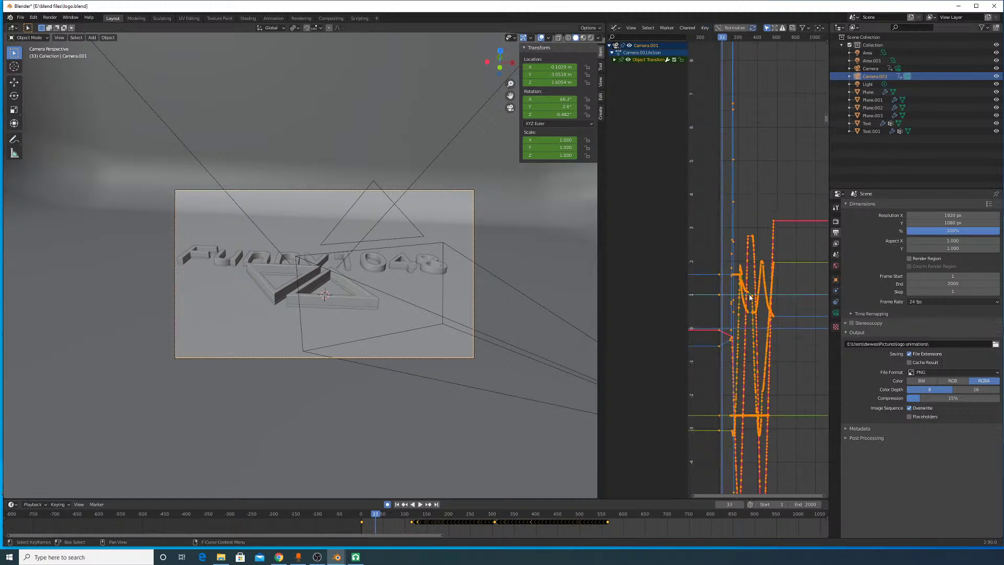
click(705, 30)
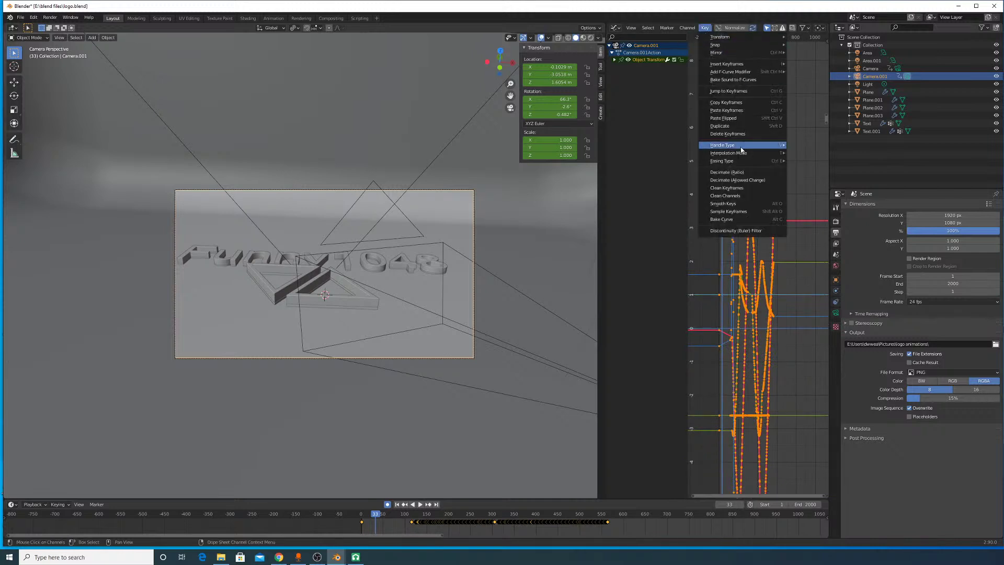
click(758, 211)
scroll(769, 278, up, 3)
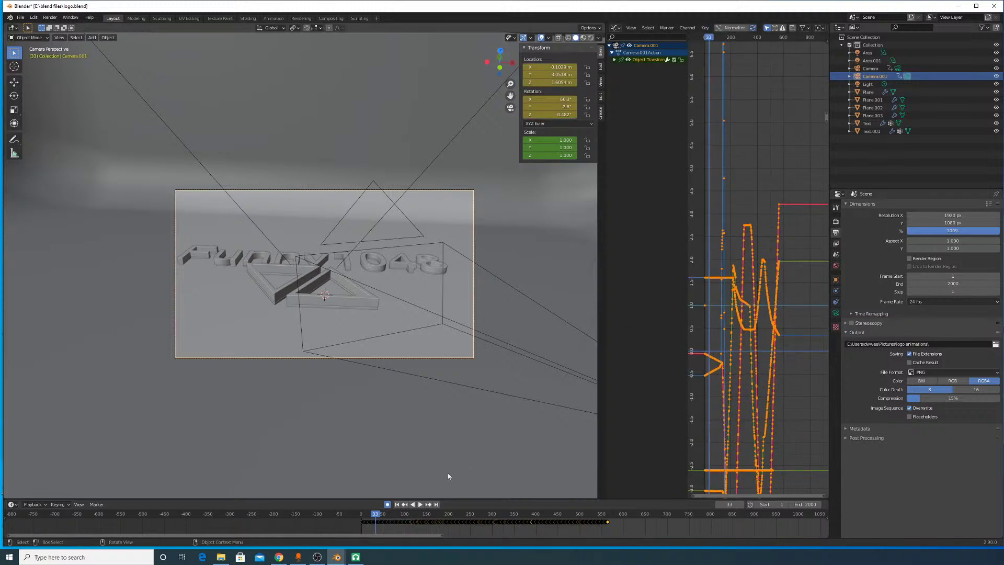
Step: Play the sampled camera flight from frame 16 to check its motion, and return to frame 53
drag(374, 520, 368, 519)
scroll(368, 519, up, 8)
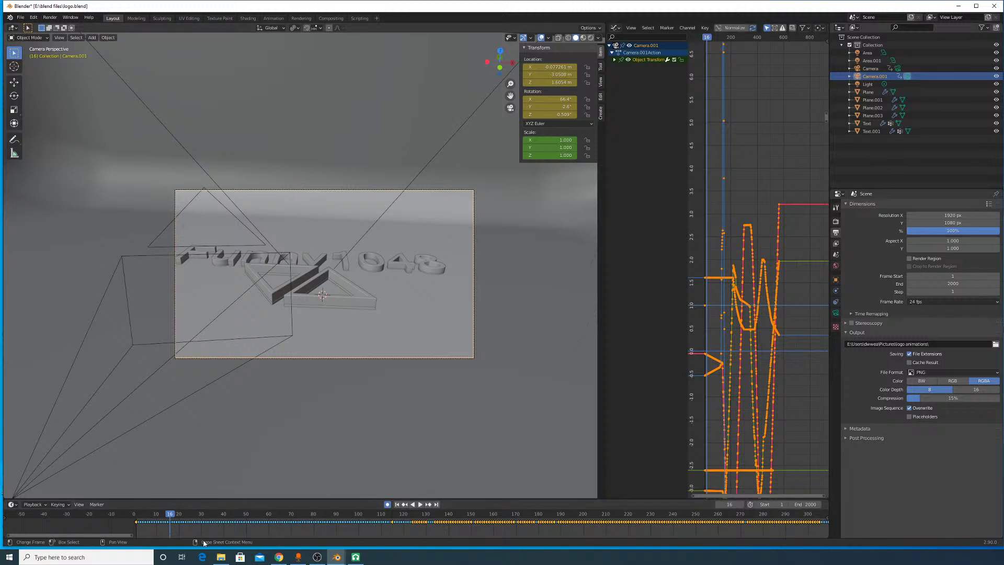
scroll(202, 529, down, 1)
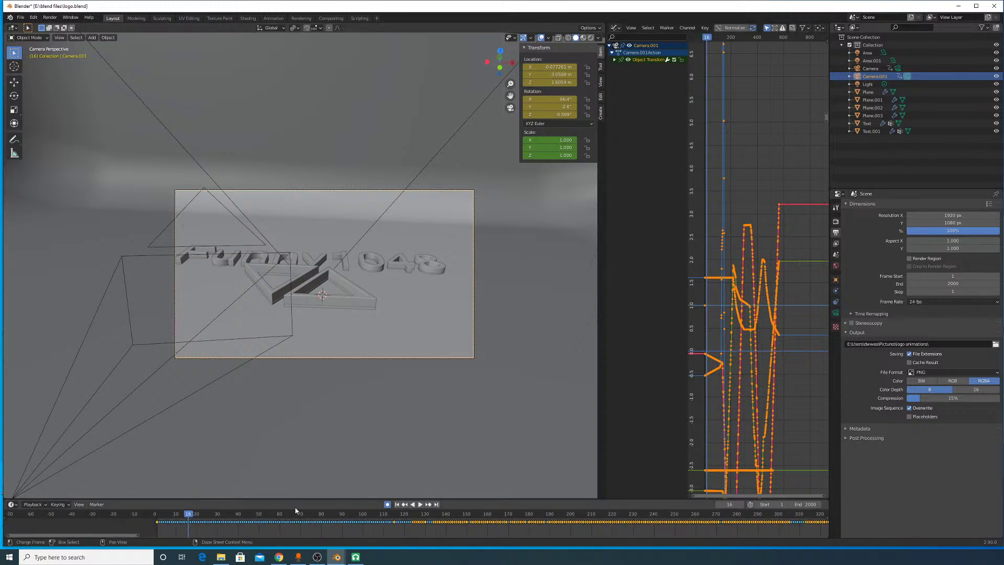
key(space)
scroll(329, 319, up, 4)
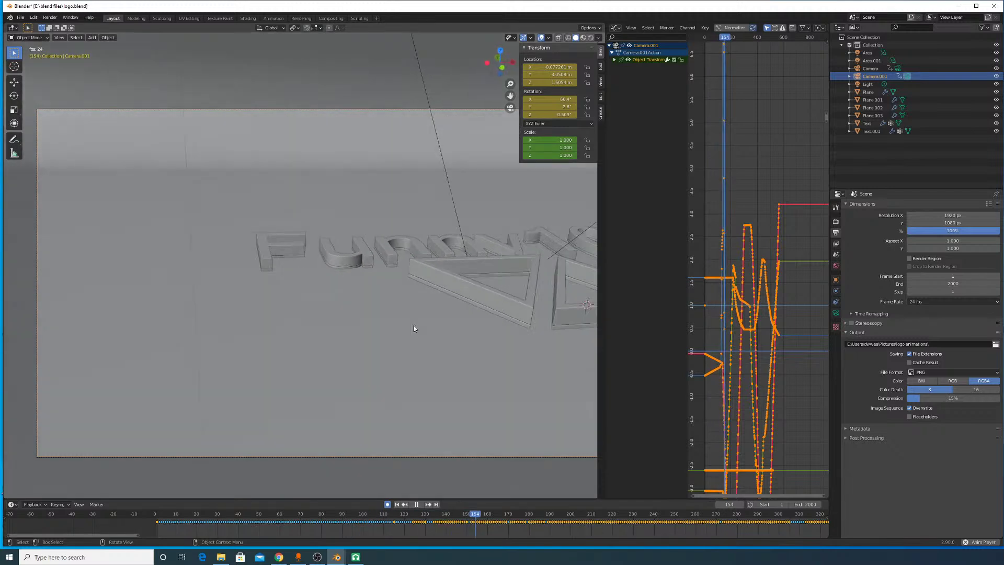
scroll(418, 335, down, 2)
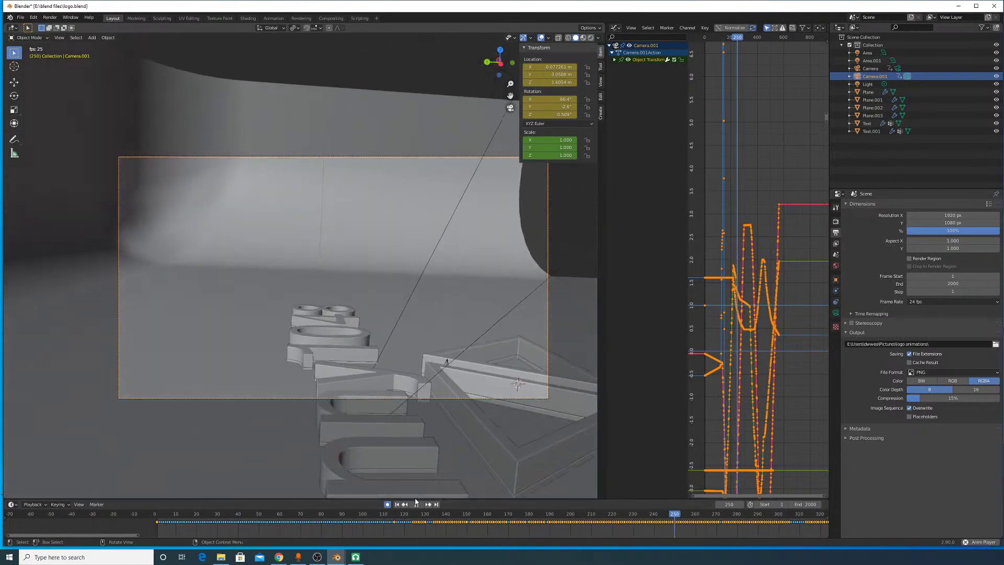
drag(416, 521, 266, 522)
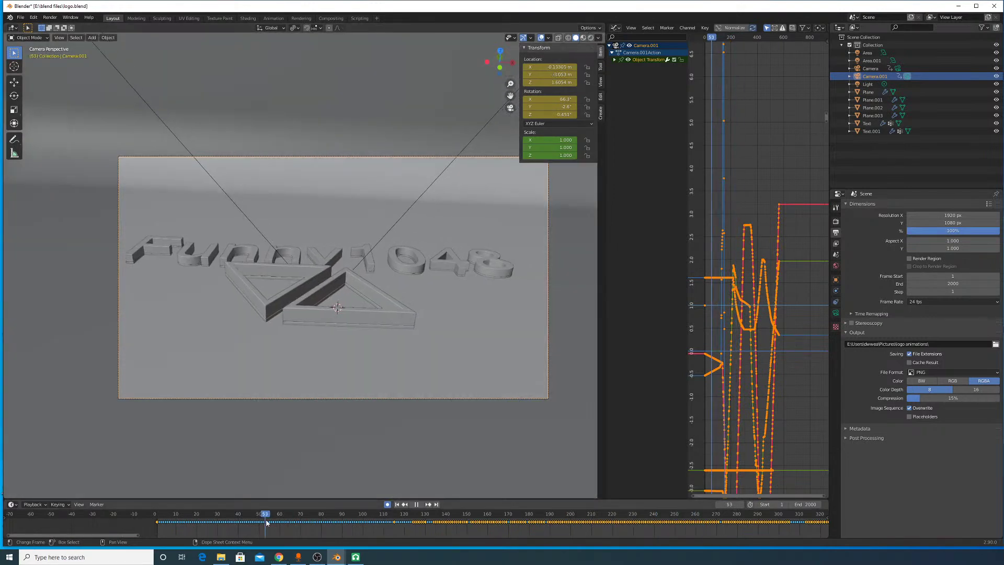
Step: Apply Smooth Keys to the selected camera curves and play back the flight, stopping at frame 367
click(704, 28)
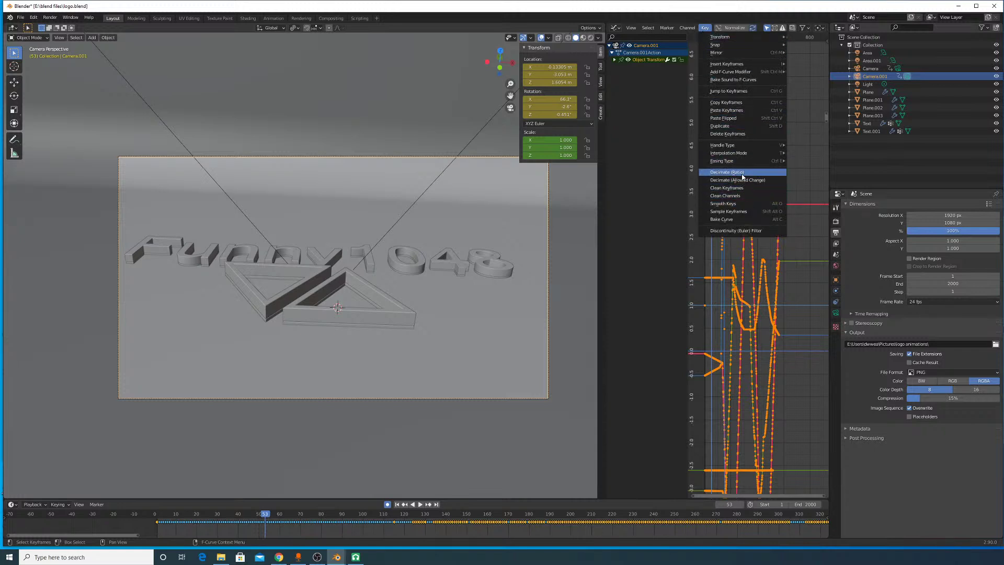
click(740, 204)
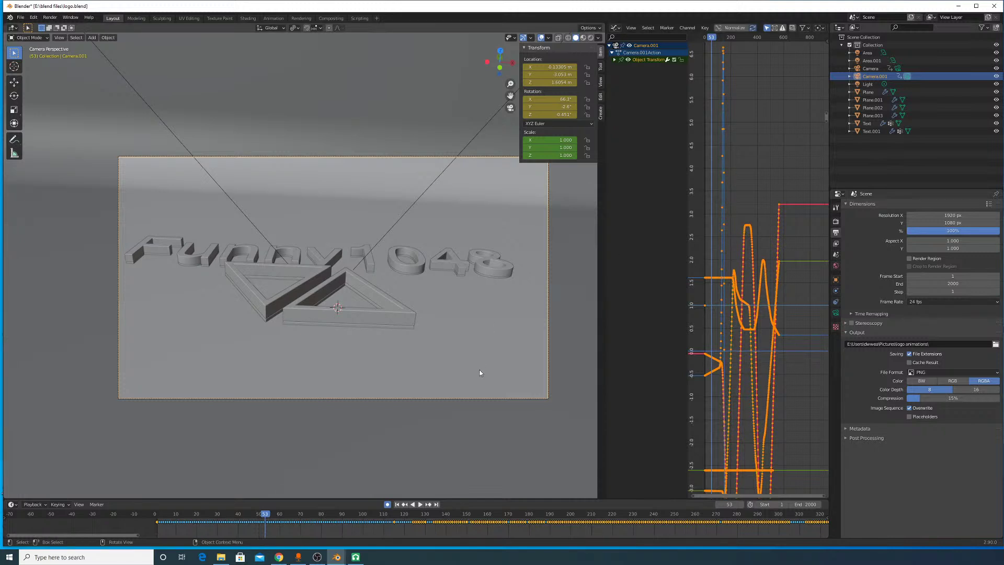
click(417, 506)
click(419, 506)
click(384, 515)
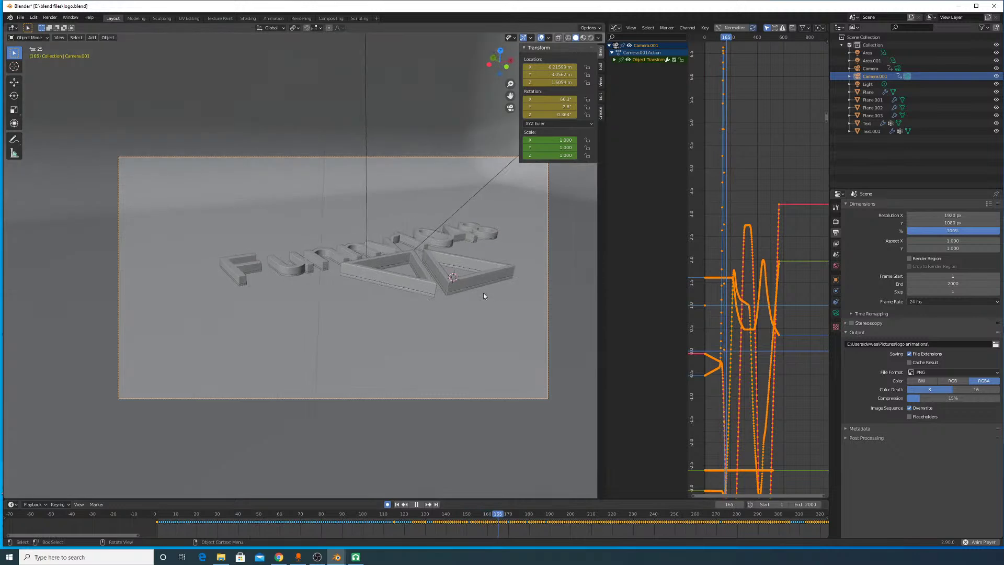
scroll(483, 297, up, 1)
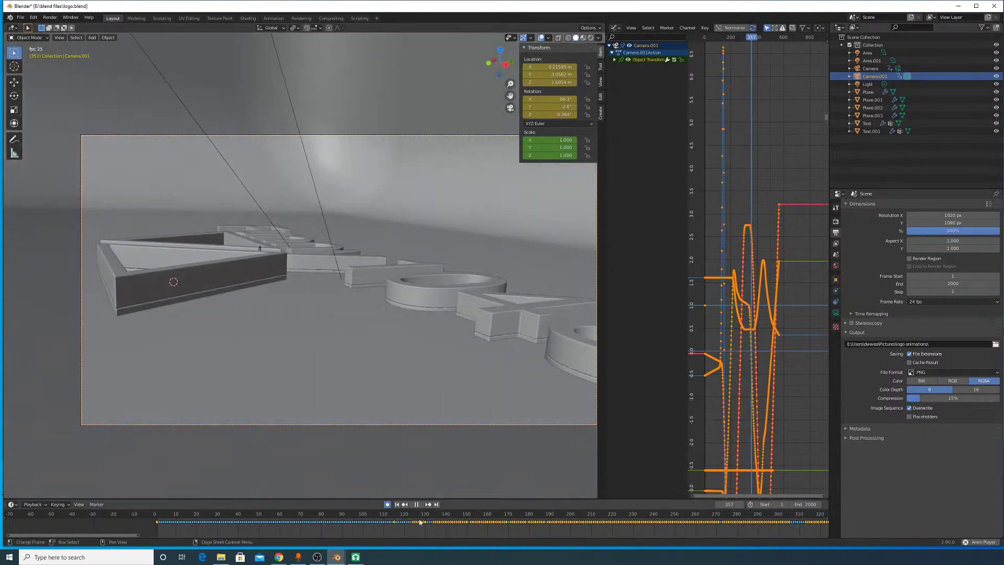
key(space)
Step: Smooth the selected camera keyframes repeatedly until the curves' sharp peaks are rounded, and return to frame 20
scroll(746, 347, down, 3)
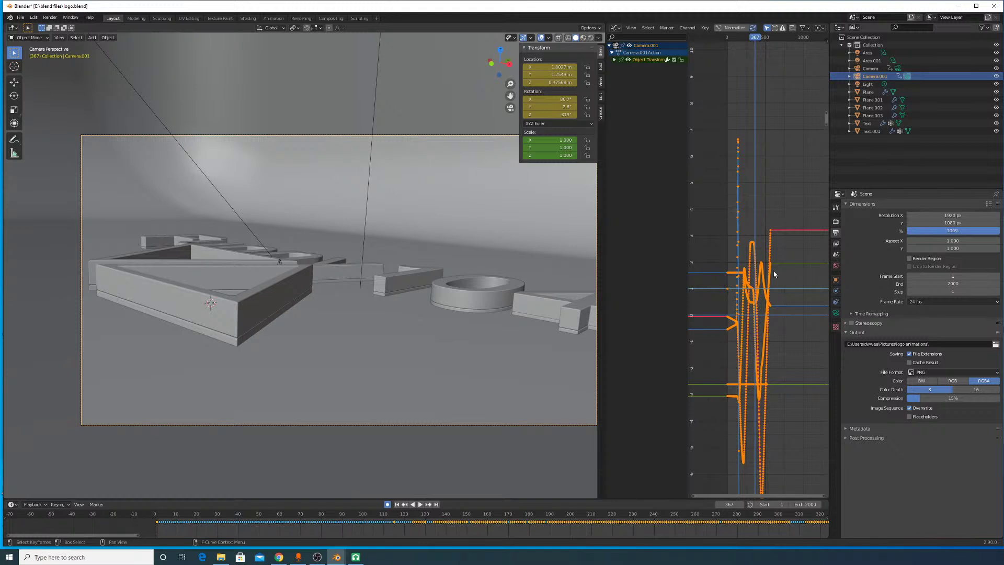
drag(781, 285, 770, 345)
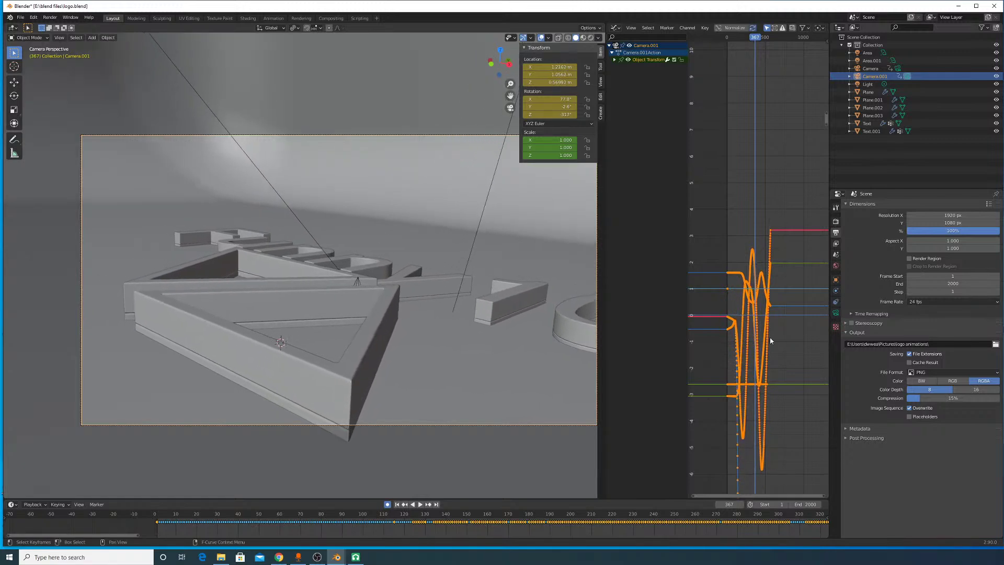
key(space)
drag(455, 521, 197, 516)
key(space)
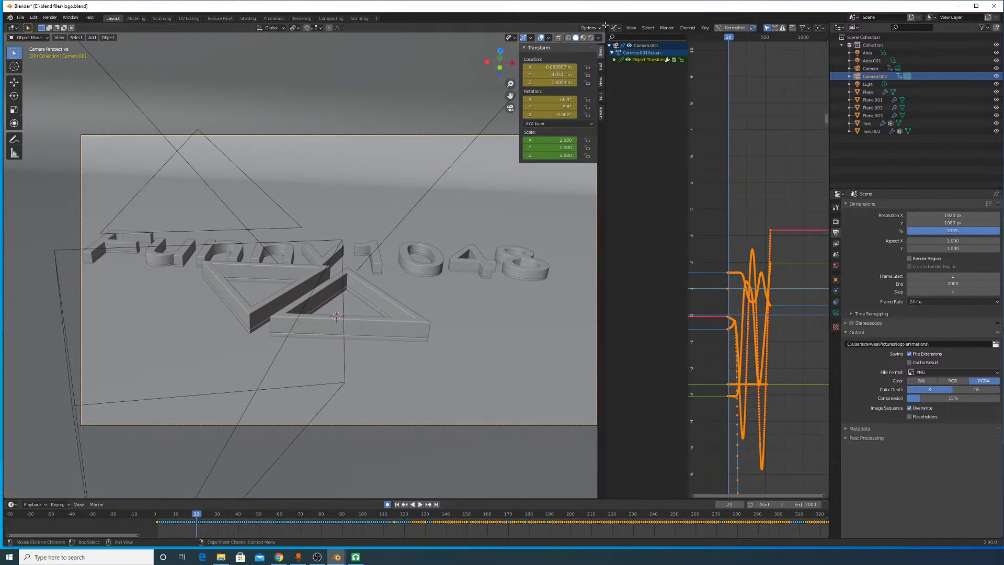
Step: Close the Graph Editor area and play the smoothed camera flight in the enlarged 3D viewport up to frame 562
drag(608, 26, 684, 168)
key(space)
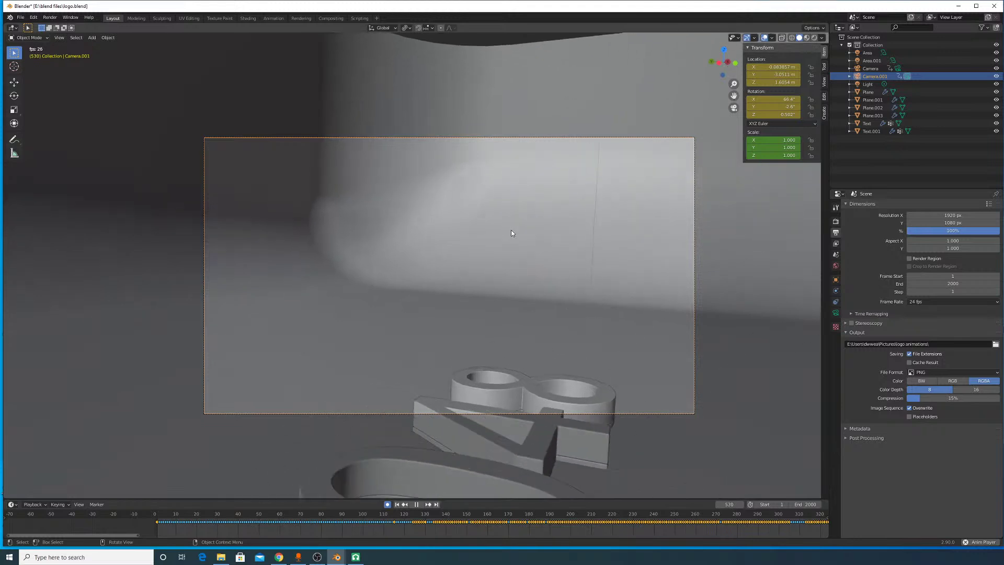
click(416, 504)
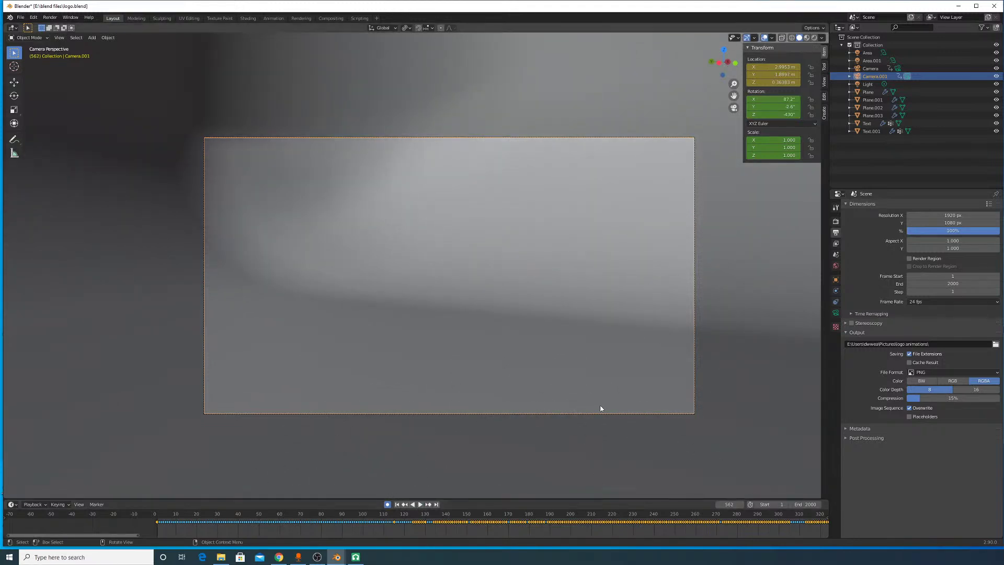
Step: Move to frame 173 and split the 3D viewport vertically, setting the new area to the Graph Editor
drag(522, 515, 644, 499)
click(515, 515)
scroll(522, 518, down, 8)
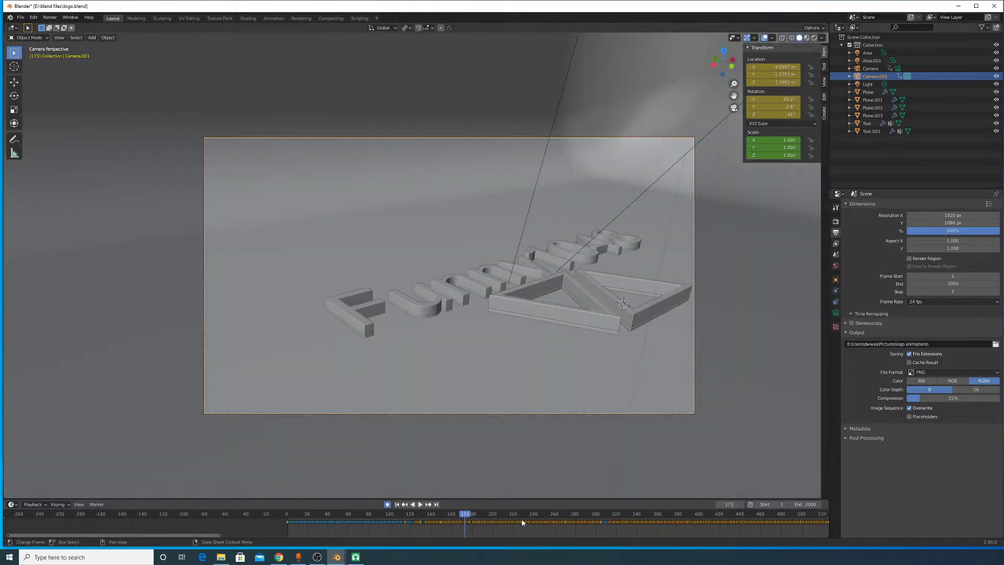
scroll(379, 515, up, 2)
drag(826, 28, 553, 35)
click(562, 28)
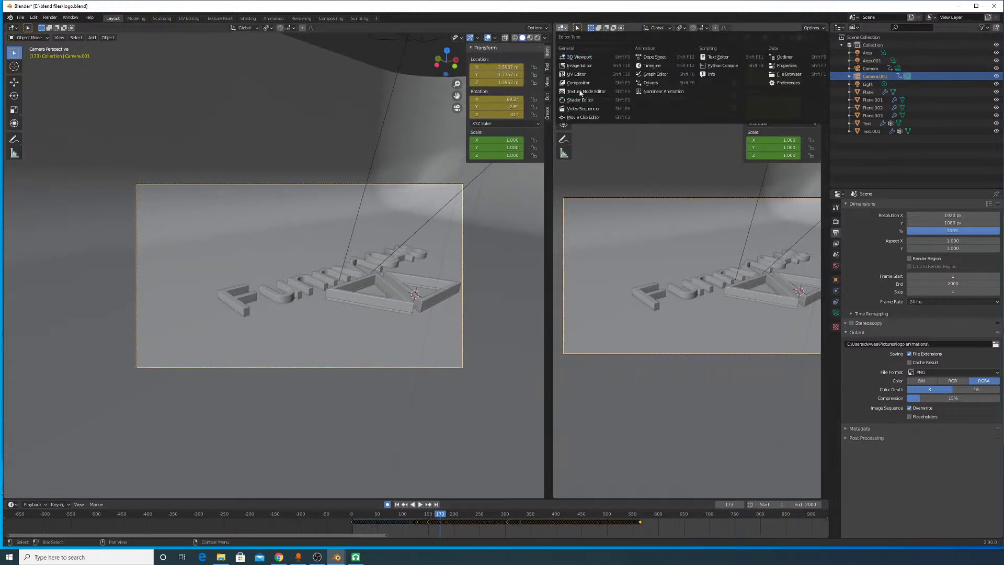
click(653, 75)
Step: Expand the Object Transforms group of Camera.001Action to list its separate location, rotation and scale channels beside the curves
scroll(712, 267, down, 8)
scroll(714, 264, up, 5)
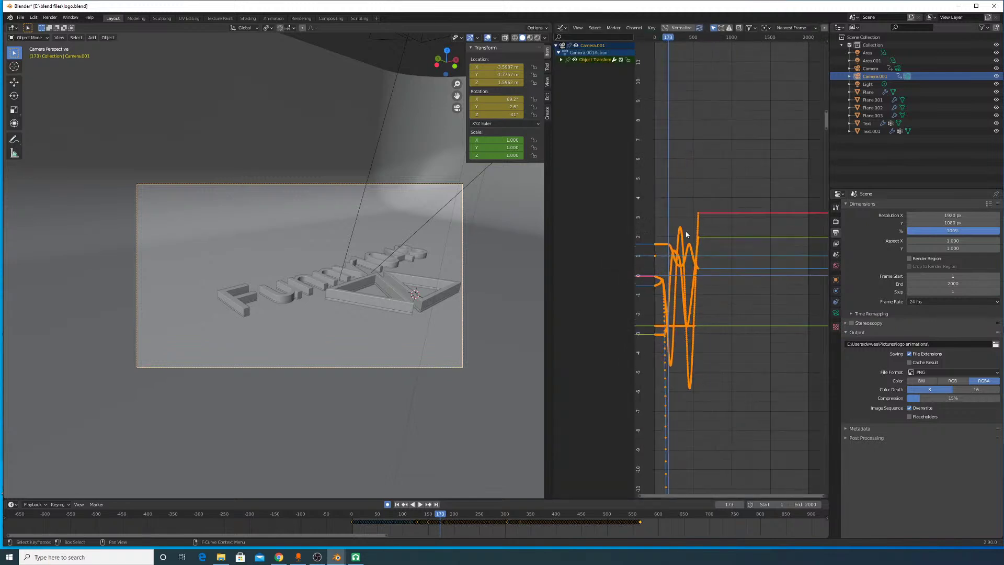
scroll(685, 235, up, 1)
middle_drag(687, 235, 748, 232)
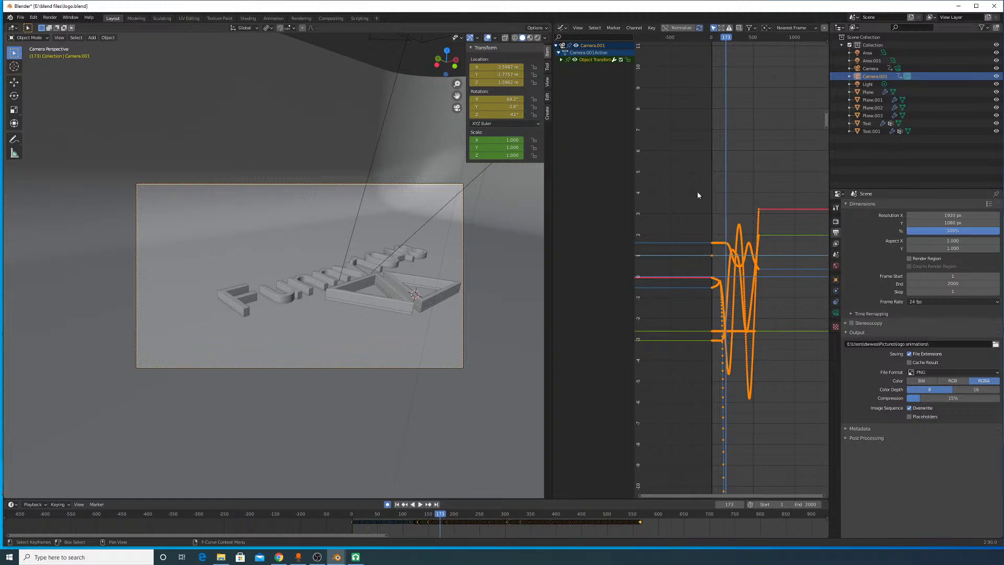
click(561, 59)
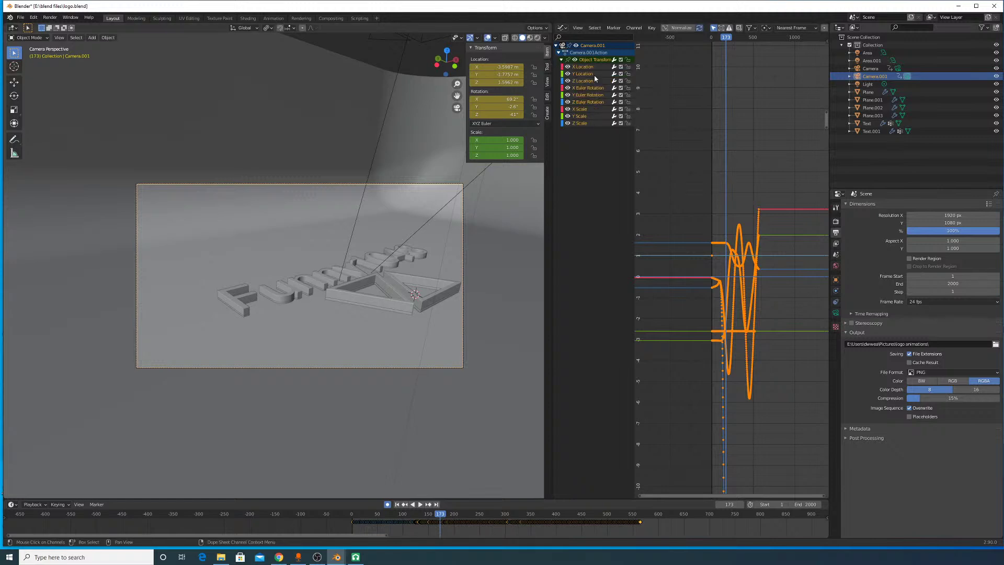
scroll(746, 286, down, 3)
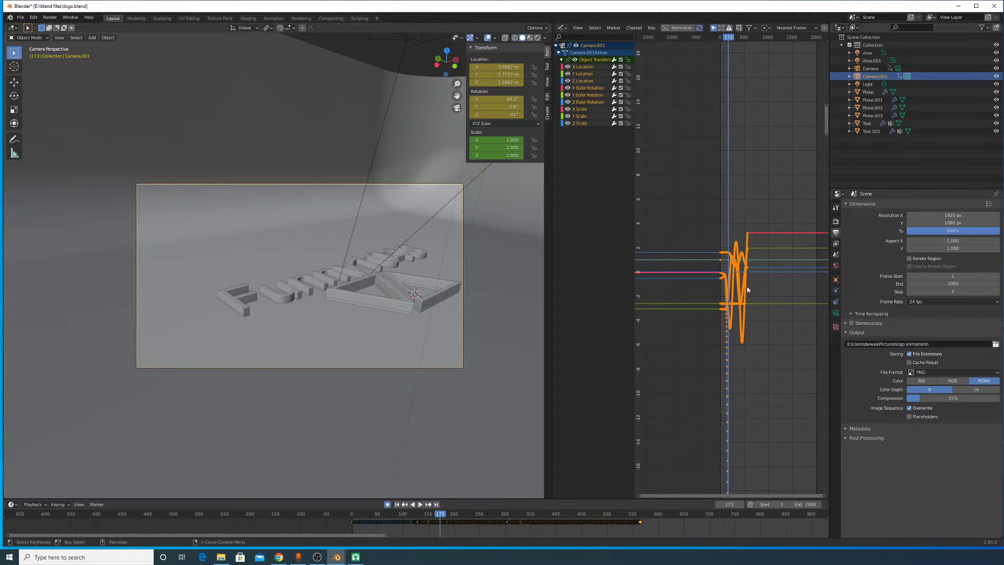
middle_drag(747, 289, 740, 286)
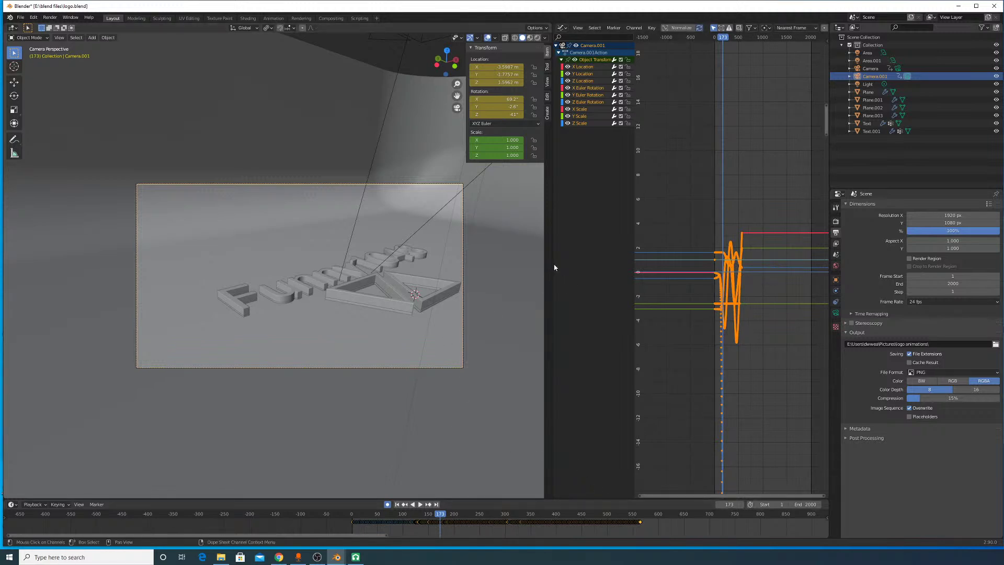
Step: Widen the 3D viewport against the Graph Editor and play back part of the flight, returning to frame 118
drag(551, 264, 713, 264)
key(space)
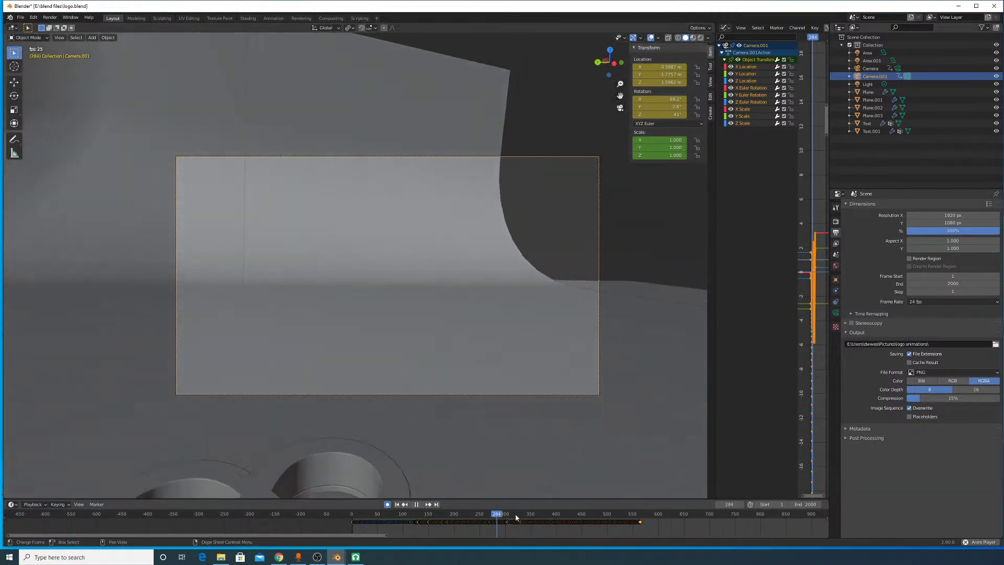
key(space)
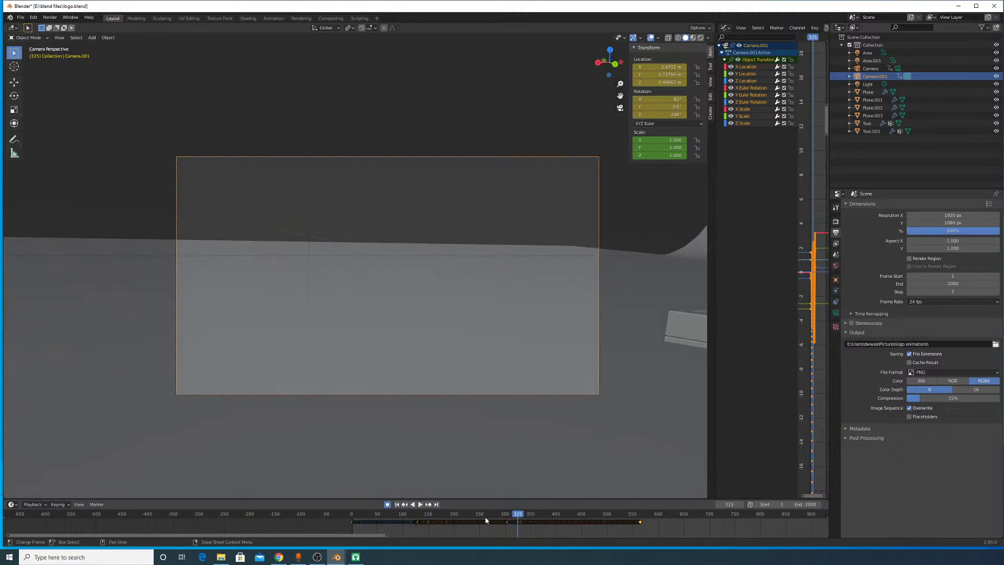
click(470, 513)
key(Escape)
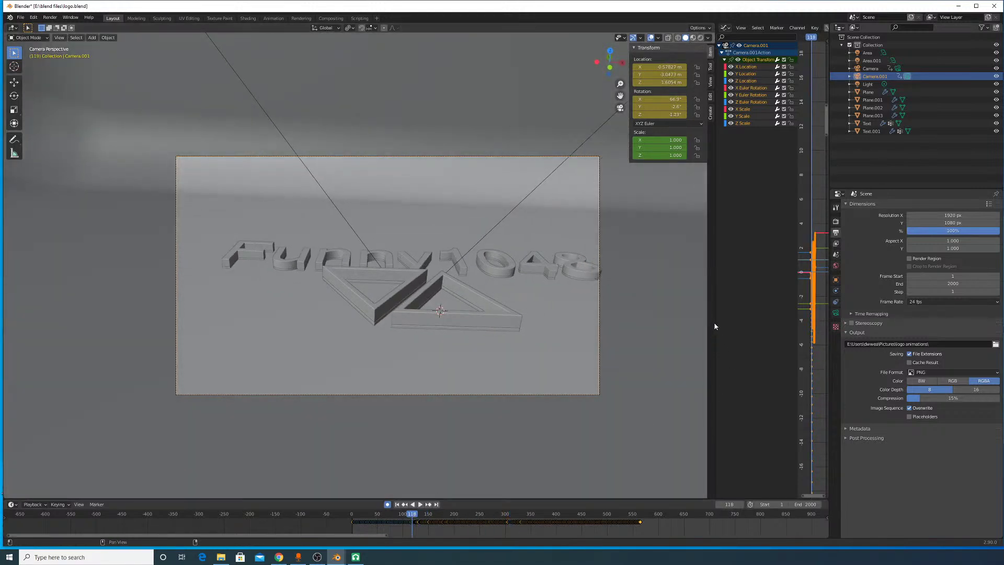
Step: Widen the Graph Editor against the 3D viewport and try scaling the selected camera curves by a factor of 5
drag(708, 325, 297, 314)
key(Escape)
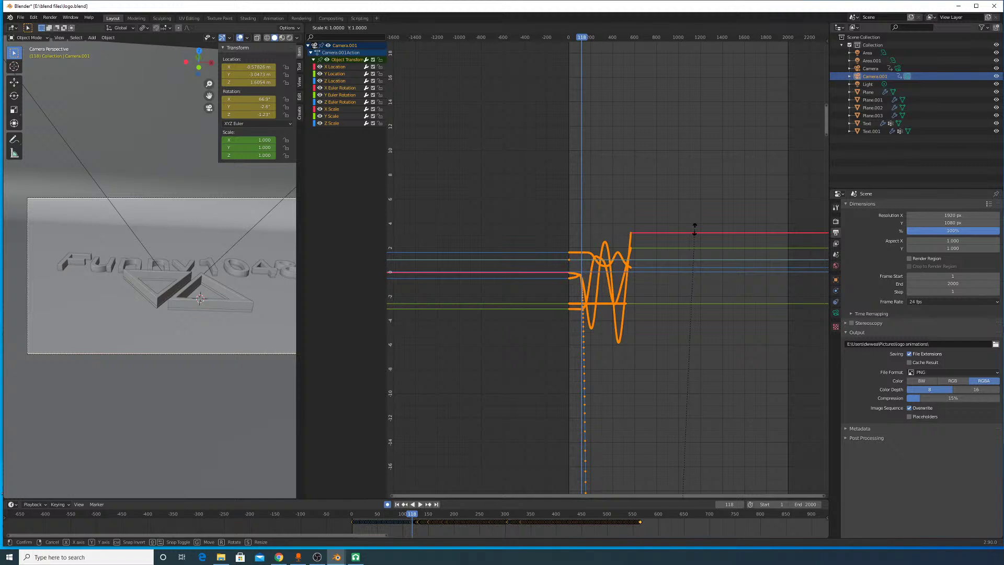
key(Escape)
scroll(689, 261, down, 3)
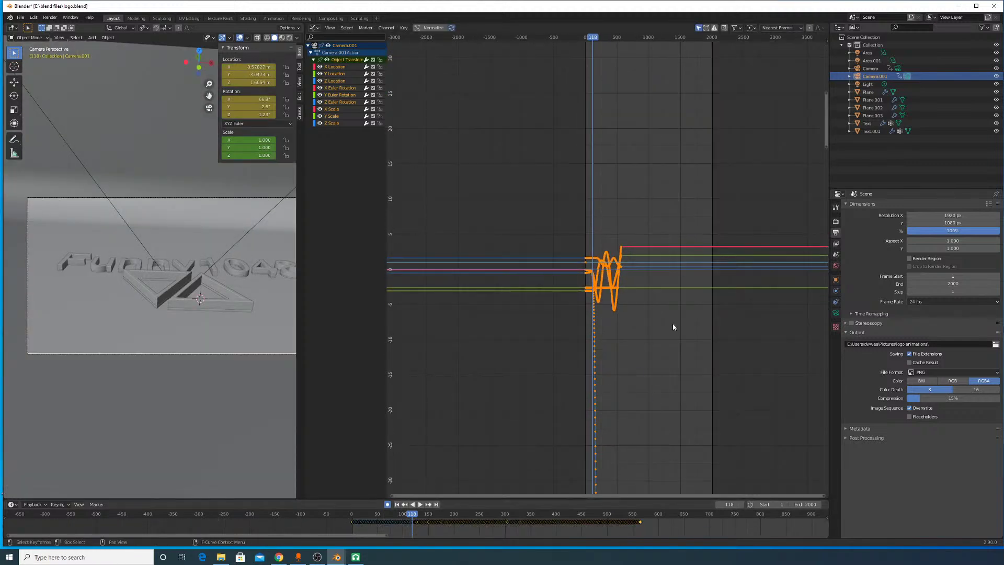
text(s5)
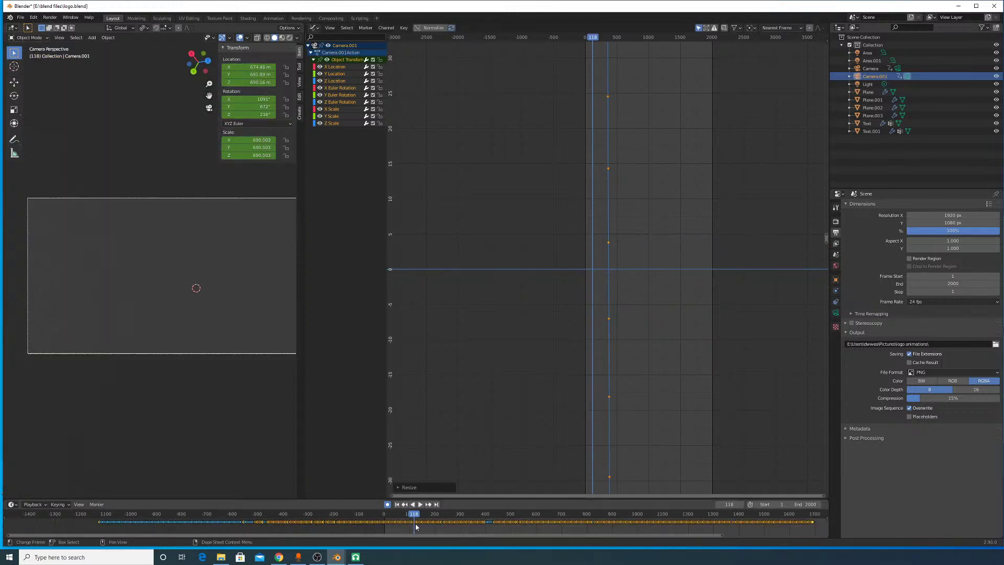
Step: Try to shift the scaled keyframes along the timeline so the animation starts near frame 0, and move to frame 4
scroll(415, 523, down, 5)
key(g)
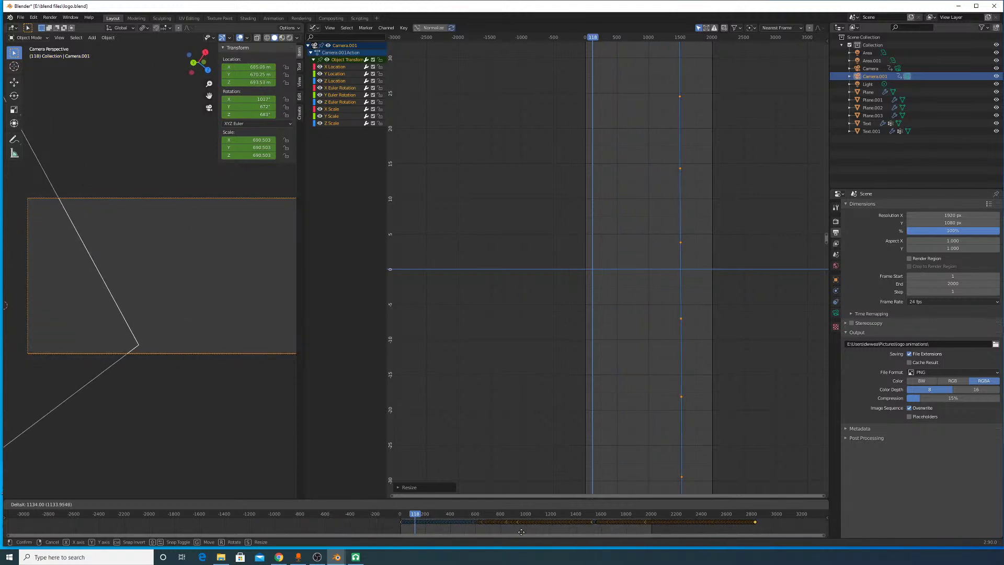
key(Escape)
scroll(402, 525, up, 8)
key(g)
drag(417, 515, 257, 516)
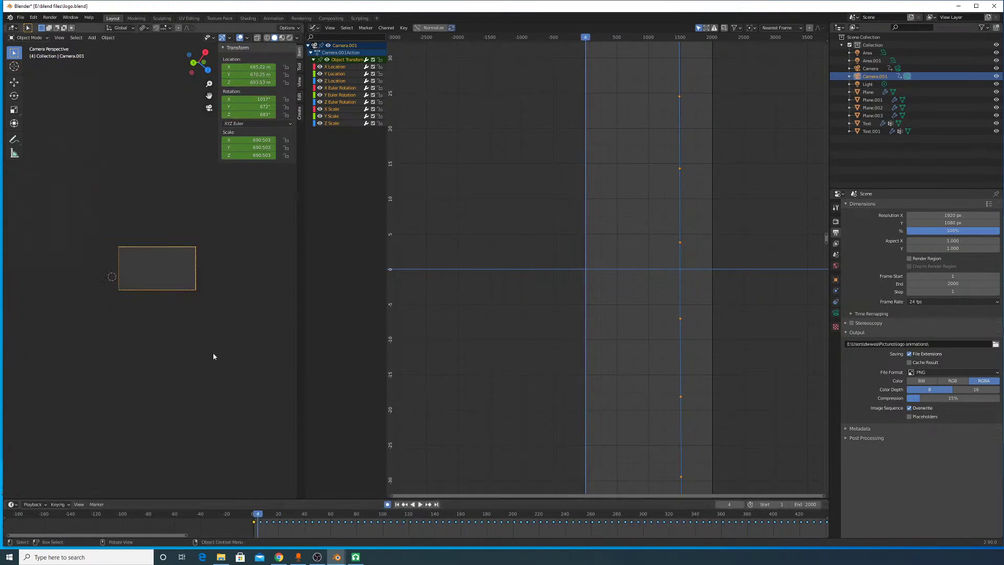
Step: Play and scrub through the scaled camera animation to check the resulting movement
key(space)
drag(347, 514, 675, 513)
scroll(674, 517, down, 8)
click(534, 516)
Step: Undo the keyframe shift and the scaling of the camera curves, and stop playback at frame 164
key(ctrl+z)
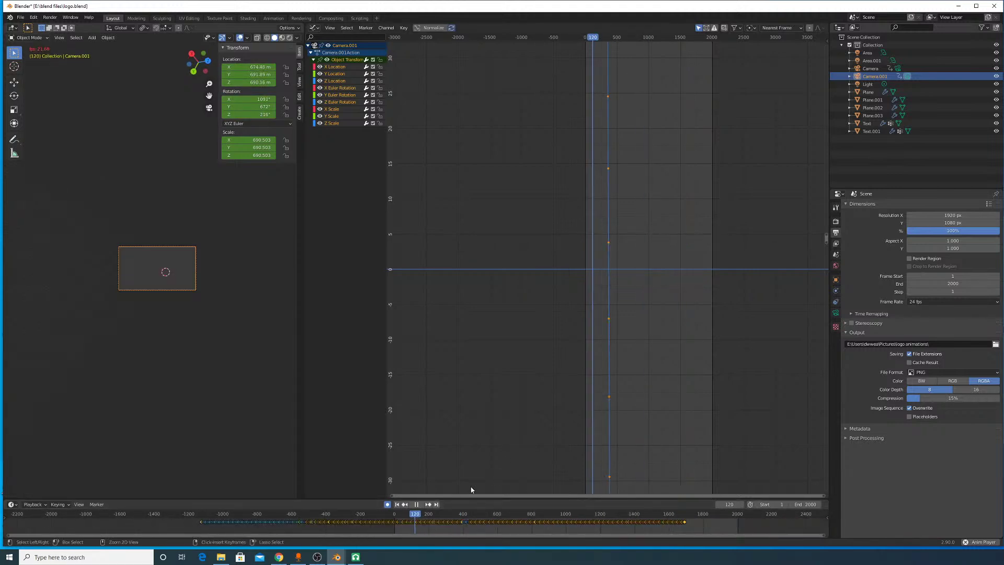
key(ctrl+z)
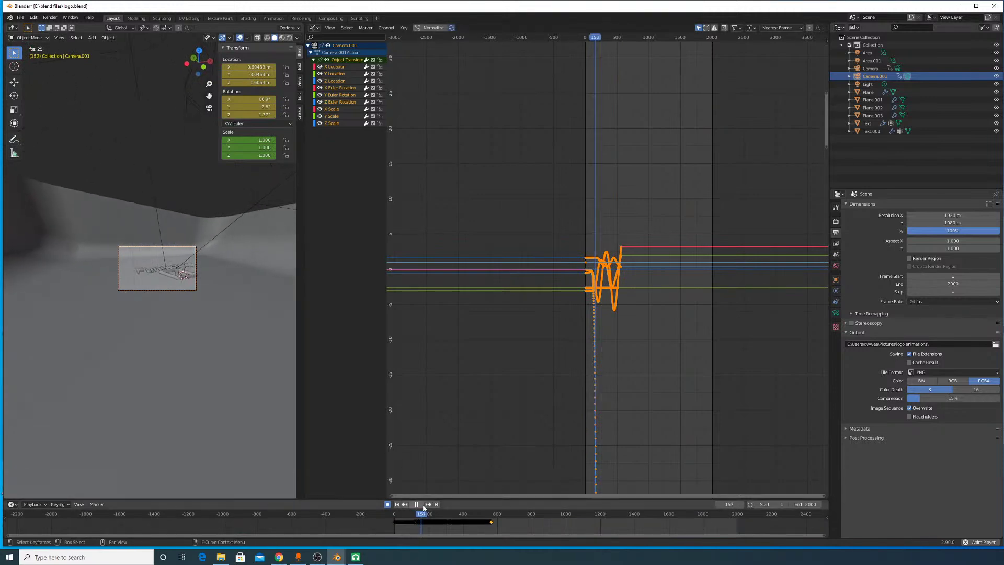
key(space)
scroll(630, 391, up, 2)
scroll(633, 355, up, 3)
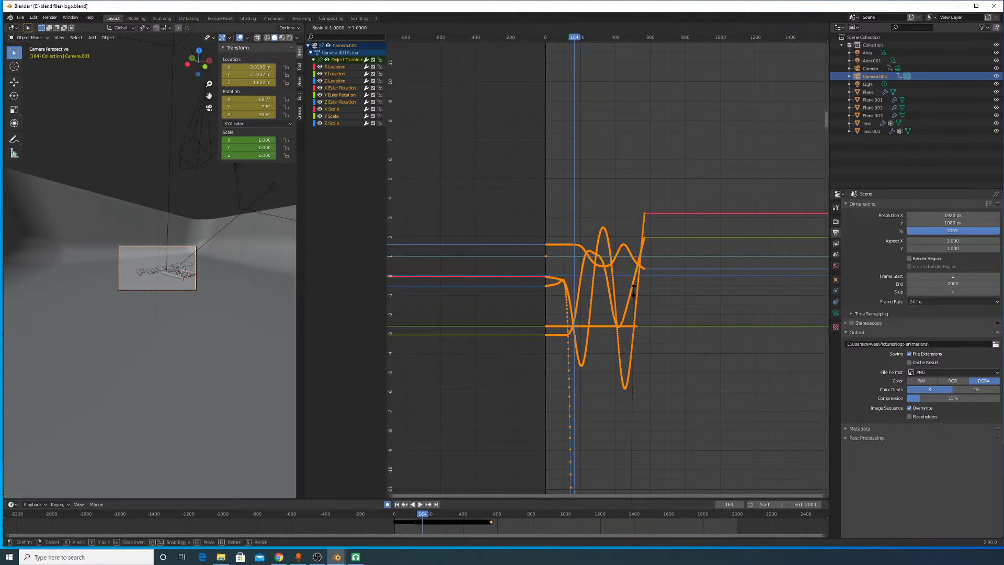
right_click(670, 323)
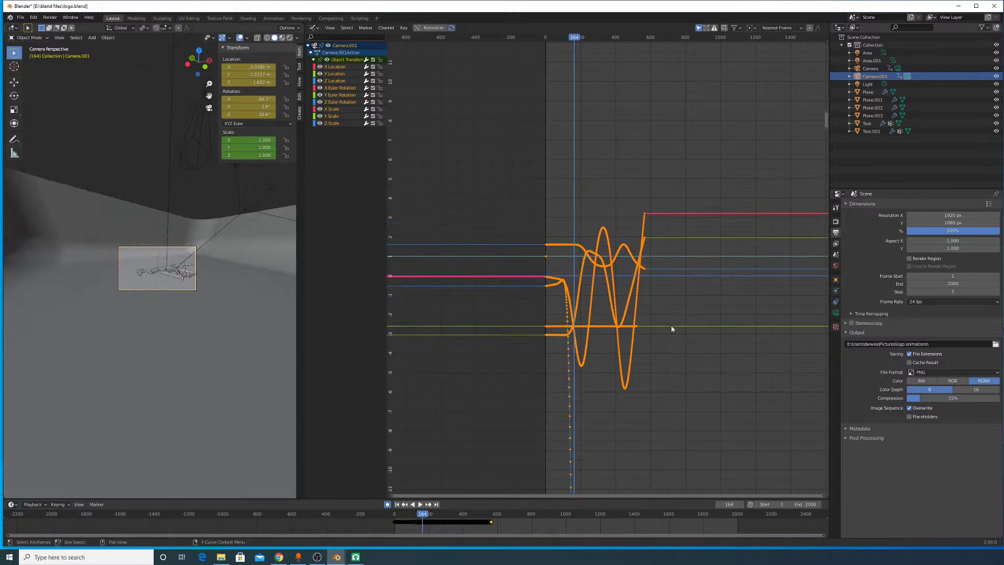
scroll(664, 268, up, 2)
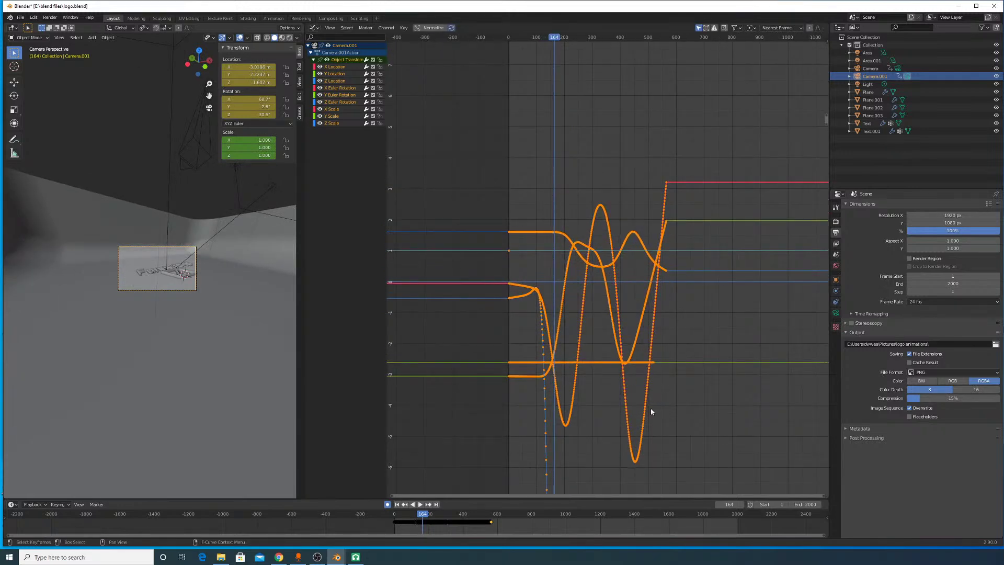
Step: Try to stretch the camera keyframes from the timeline, undo it, and start and cancel another scaling of the curves
click(475, 525)
click(488, 522)
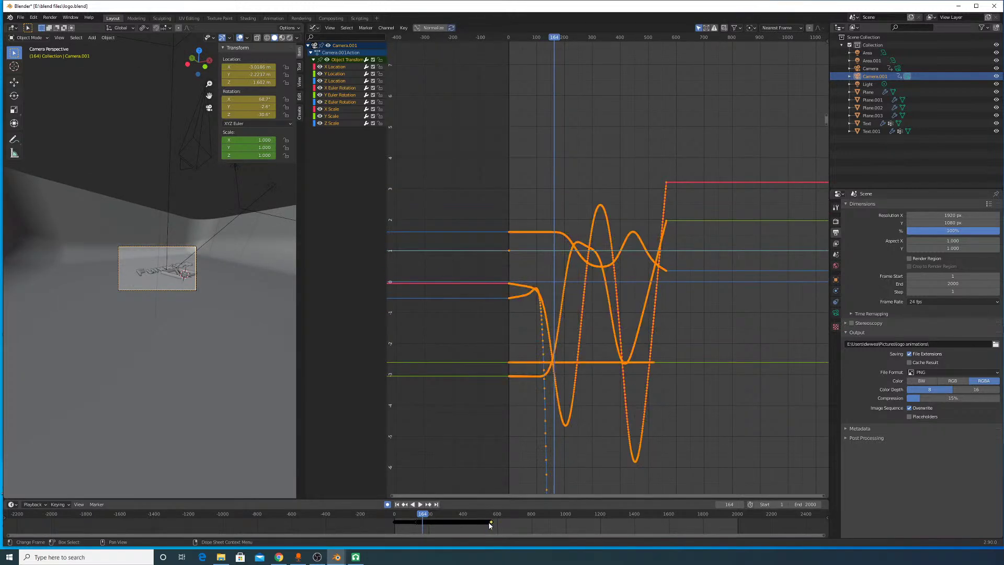
key(s)
click(539, 508)
drag(422, 516, 477, 515)
key(ctrl+z)
key(ctrl+z)
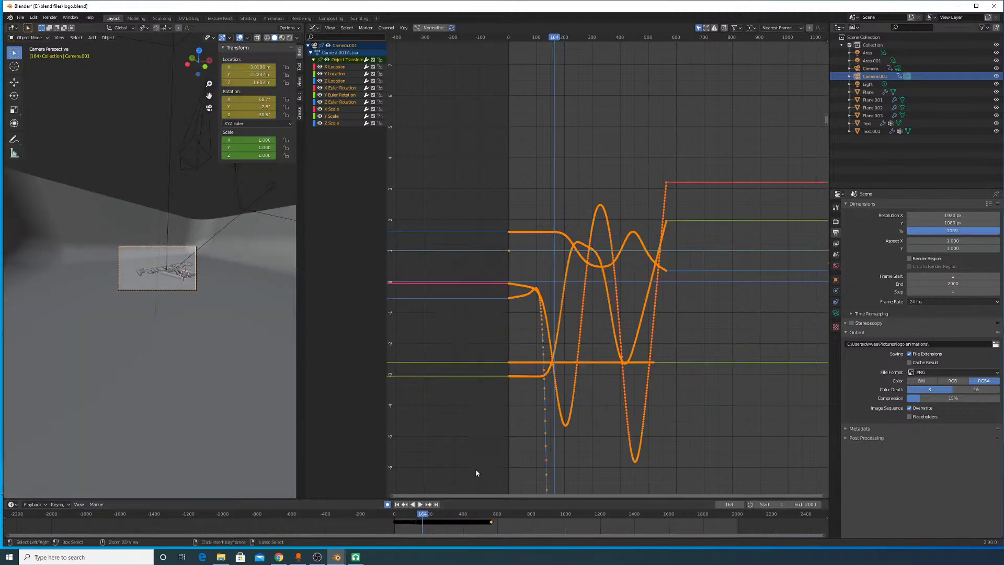
key(s)
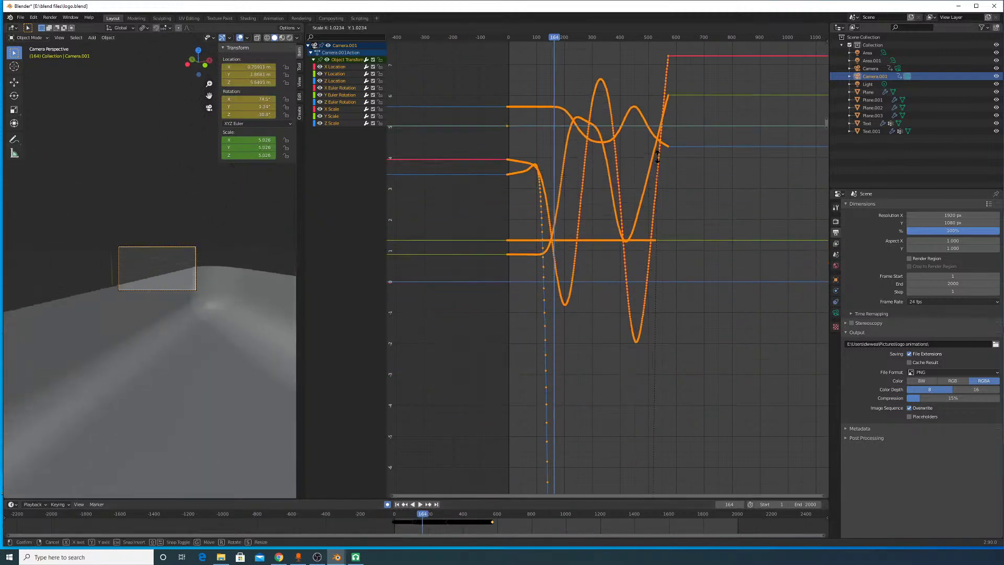
key(Escape)
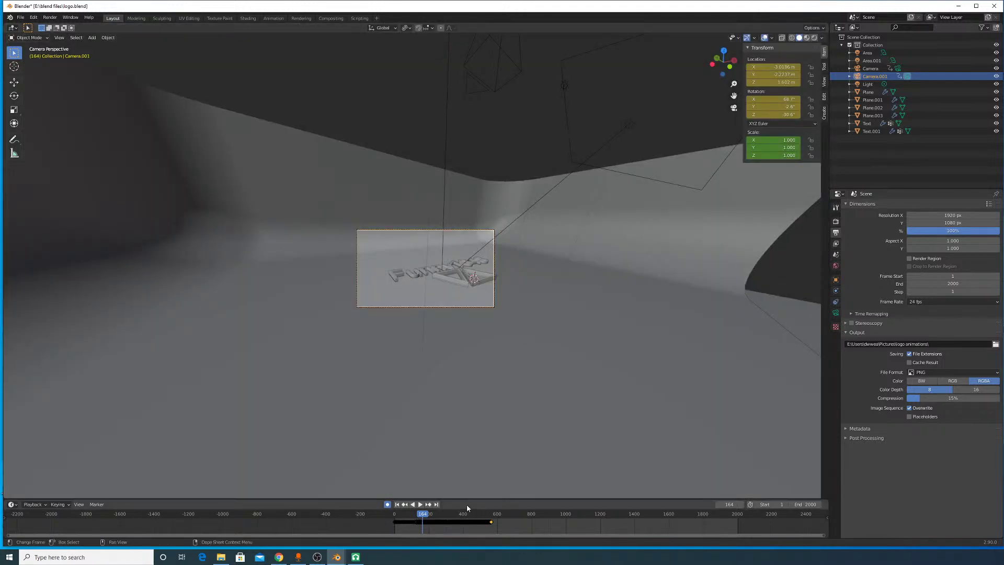
Step: Close the Graph Editor and stretch all camera keyframes in the timeline around frame 164 to slow the flight
scroll(472, 523, up, 5)
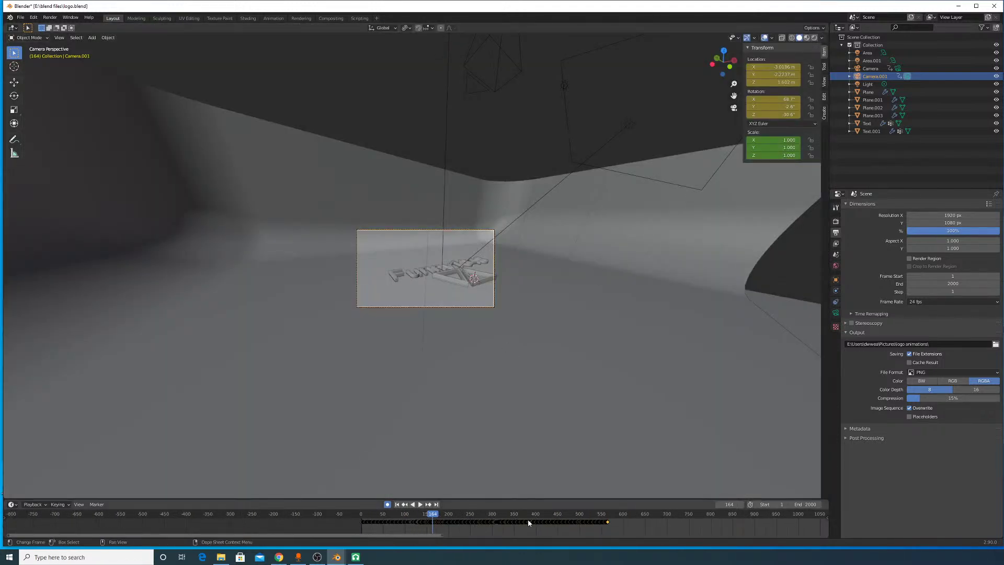
key(a)
key(s)
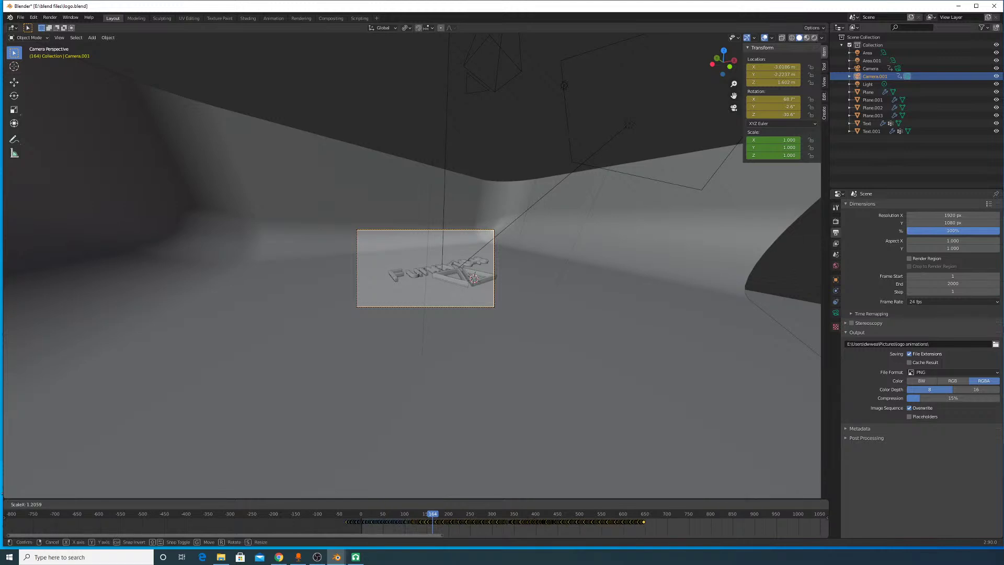
key(Return)
Step: Shift all stretched keyframes forward in time so the animation begins near frame 1, and go to frame 0
key(g)
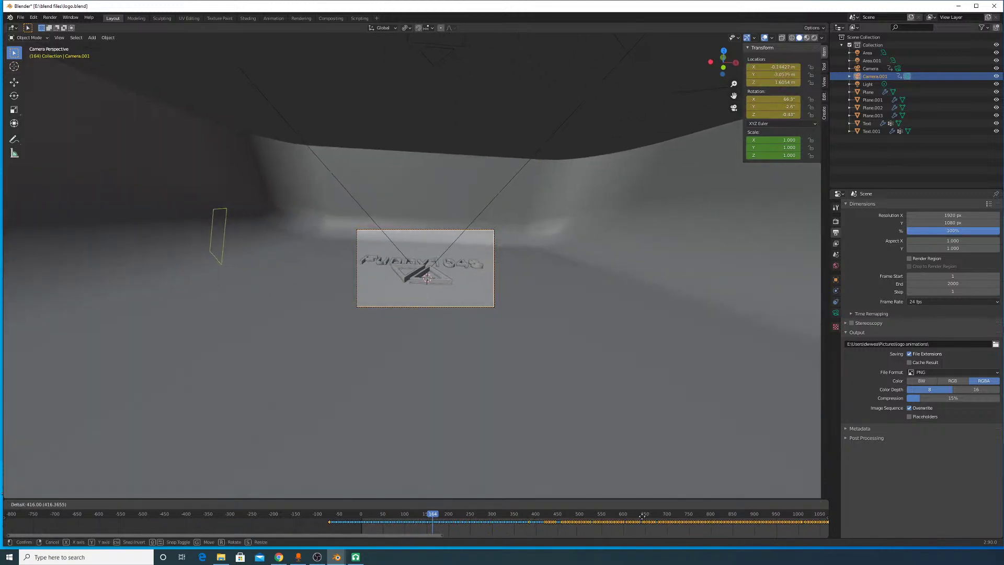
key(Escape)
scroll(376, 526, up, 5)
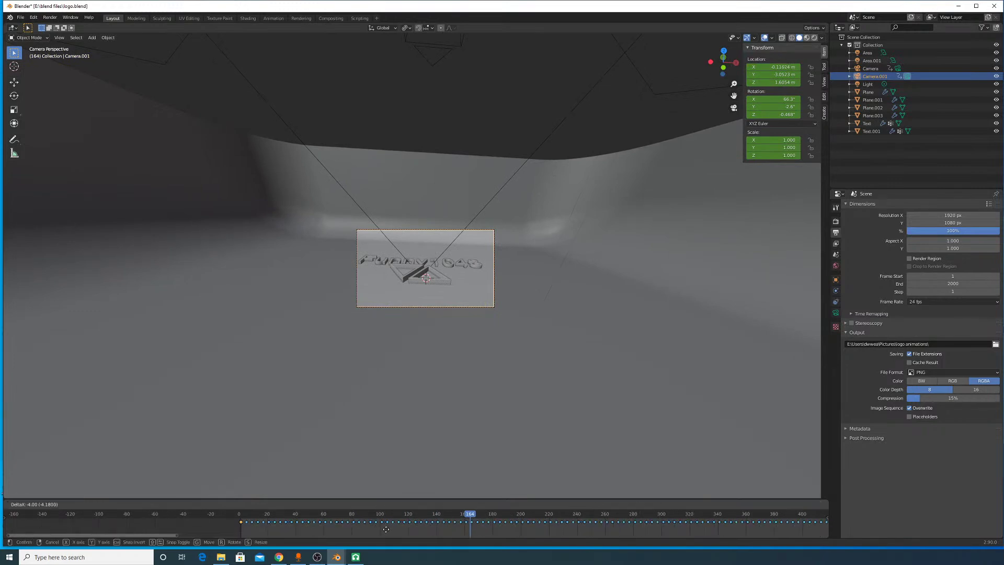
key(shift+Left)
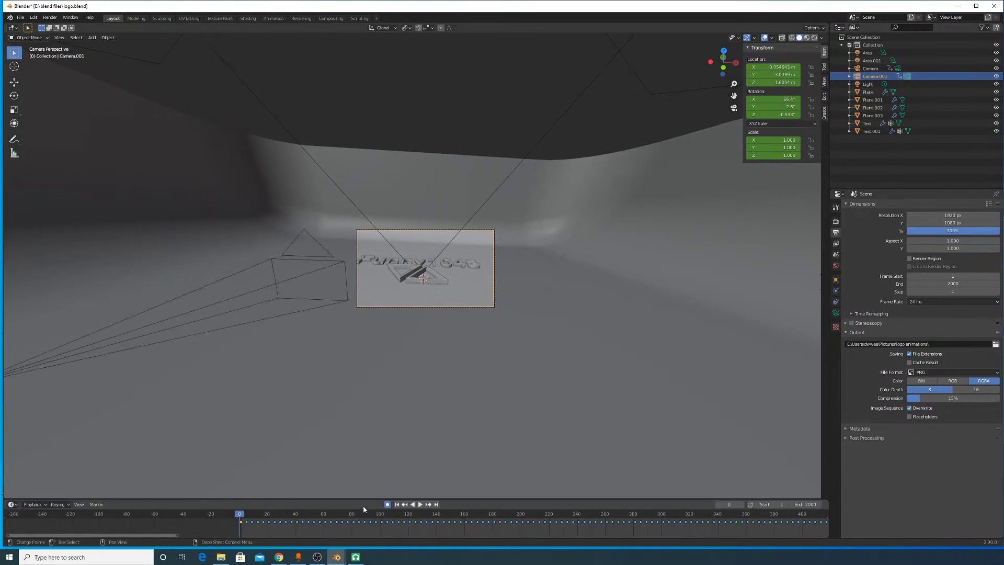
Step: Play the slowed camera flight from frame 0 in the camera view while checking the keyframe range in the timeline
click(420, 504)
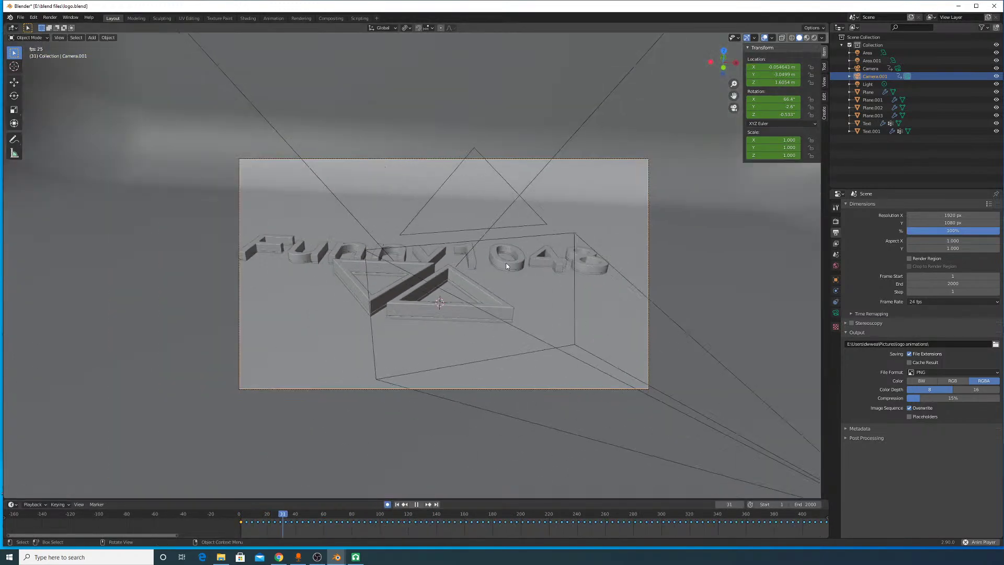
scroll(600, 533, down, 6)
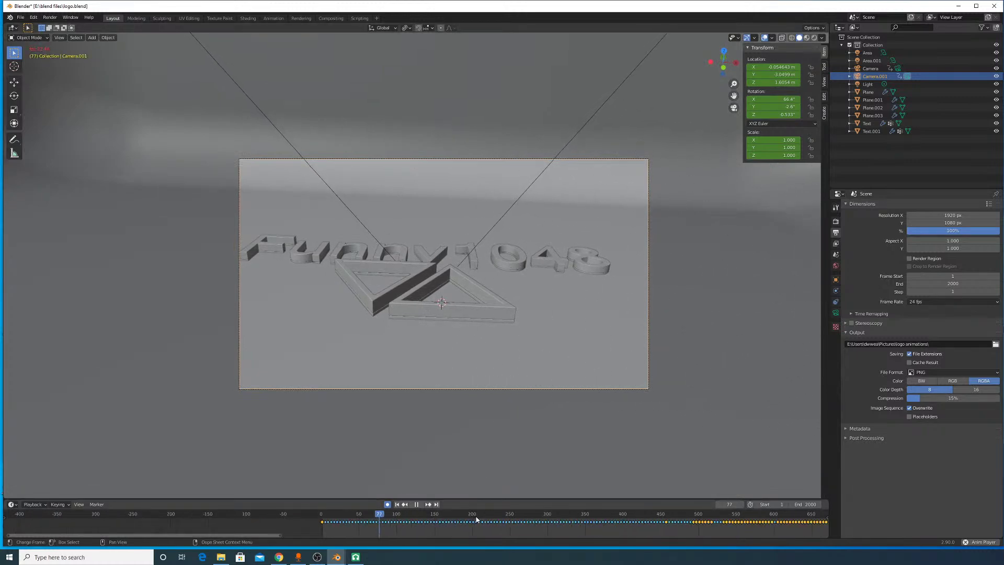
middle_drag(600, 536, 334, 523)
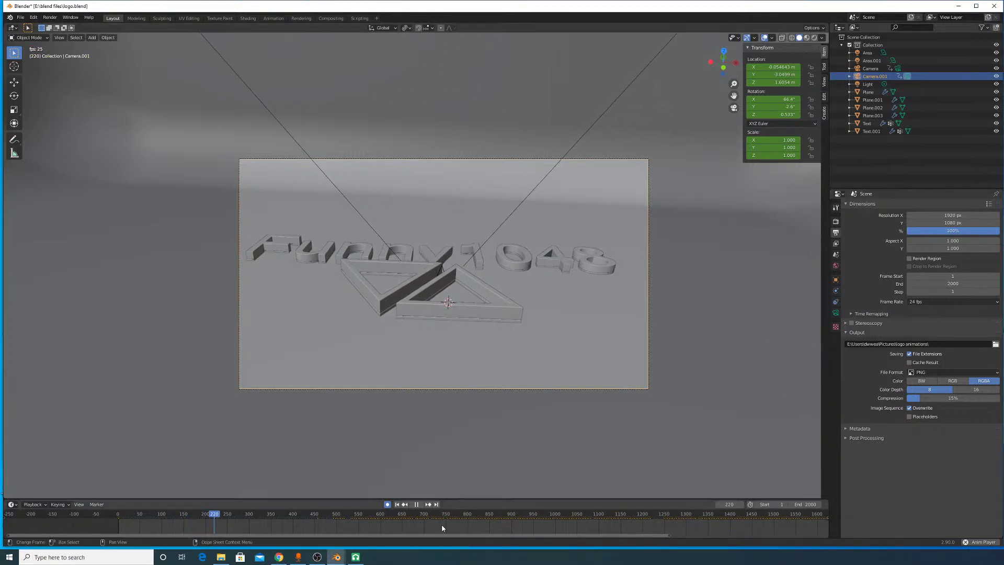
middle_drag(445, 526, 457, 535)
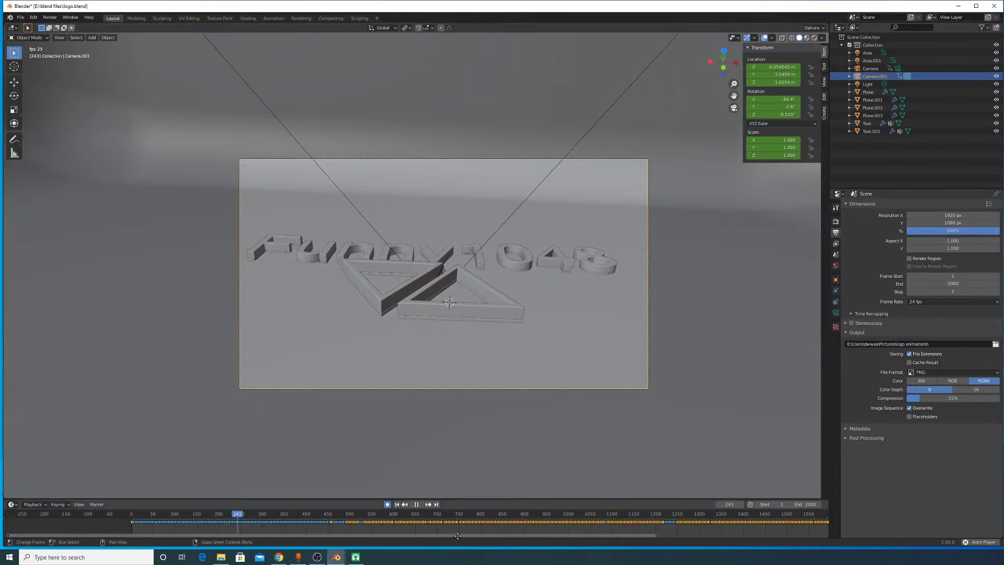
Step: Review the logo camera animation from about frame 600 to frame 1870, switching to Material Preview shading, and stop playback
click(396, 517)
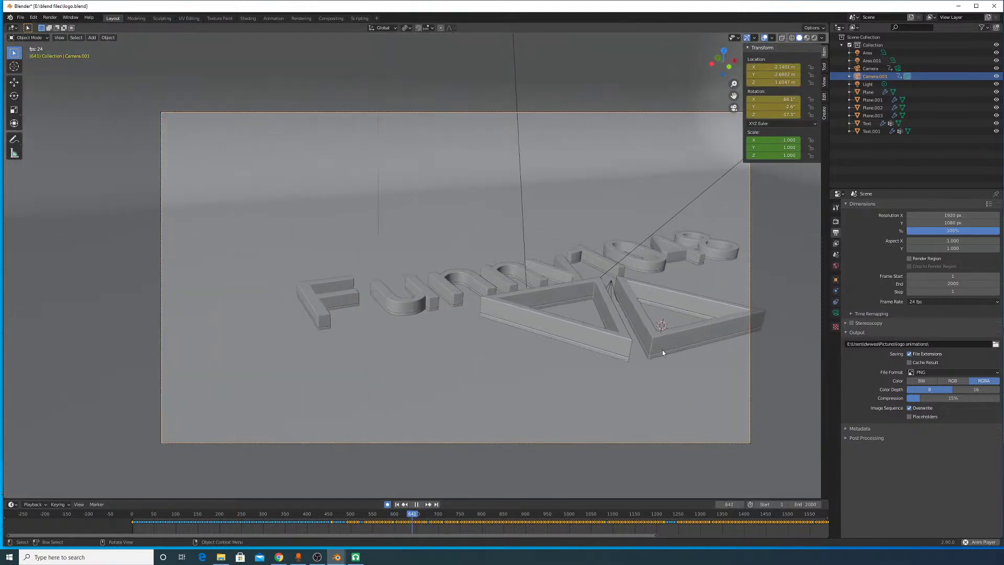
click(807, 38)
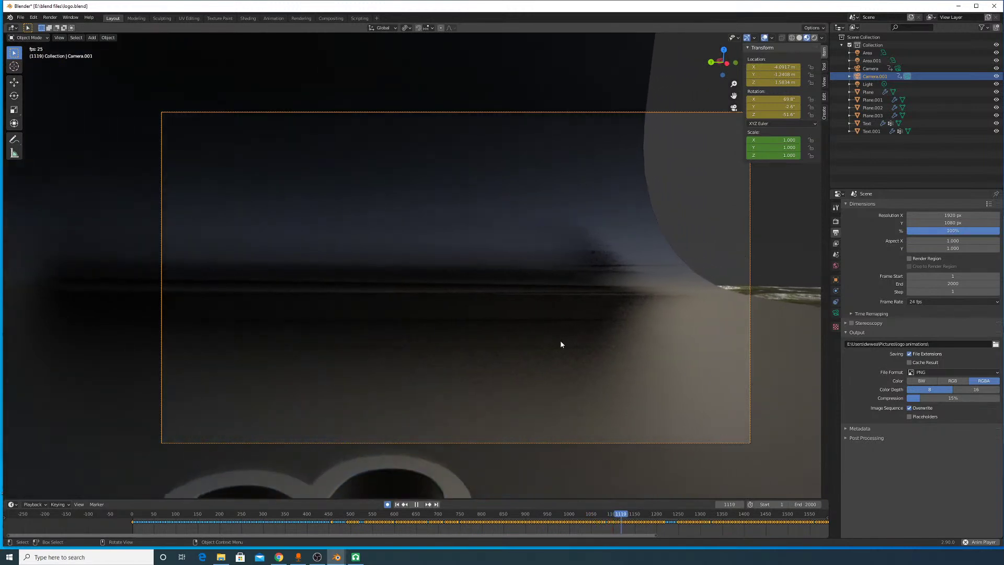
scroll(662, 523, down, 5)
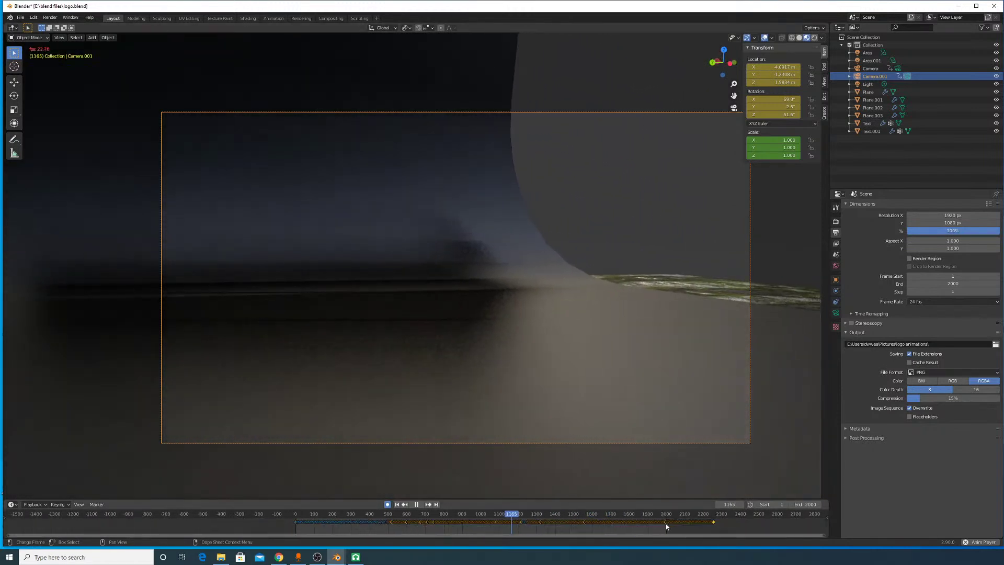
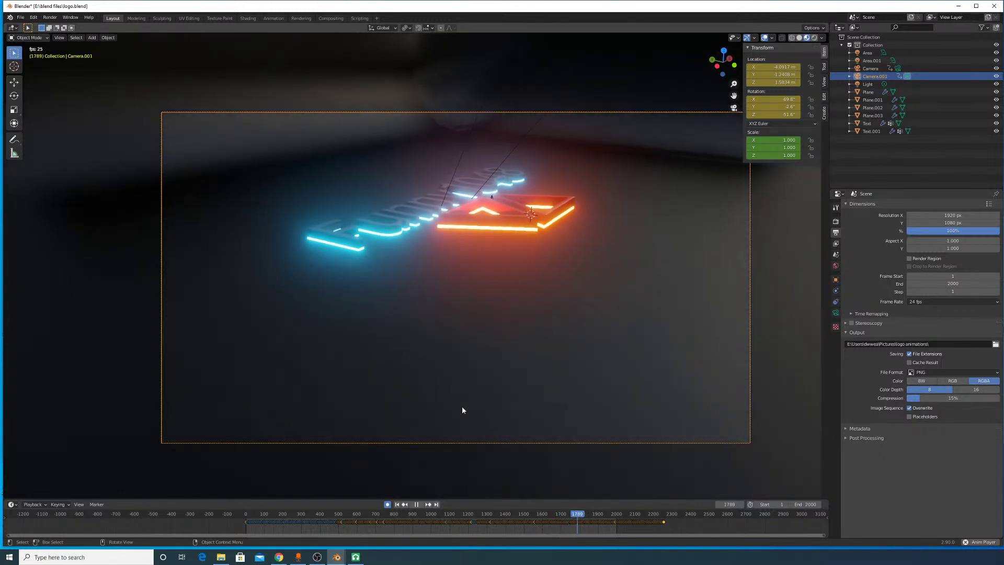
click(418, 505)
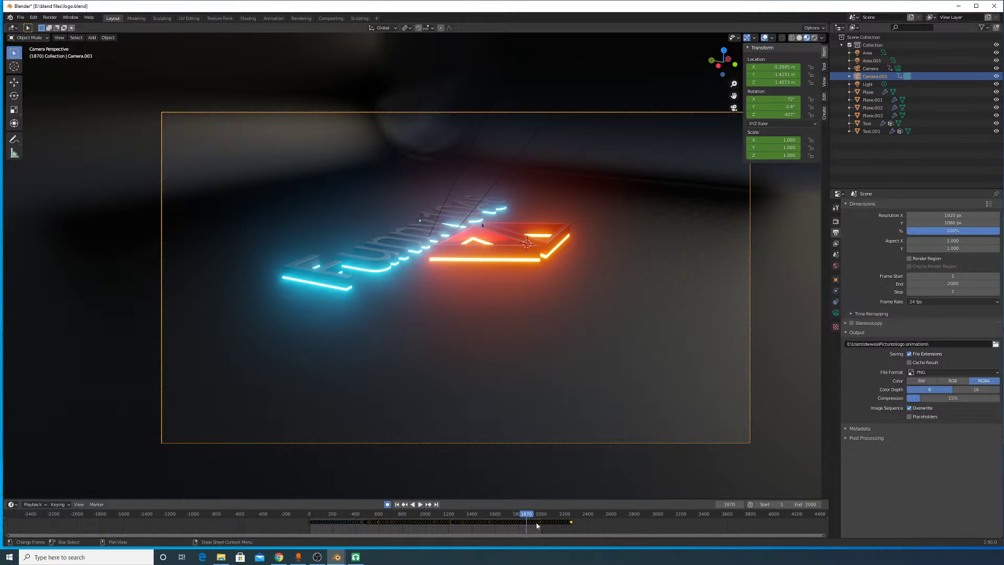
Step: Scale the Camera.001 keyframes to 0.2 of their length and move them back to the start of the timeline
text(s2)
key(Return)
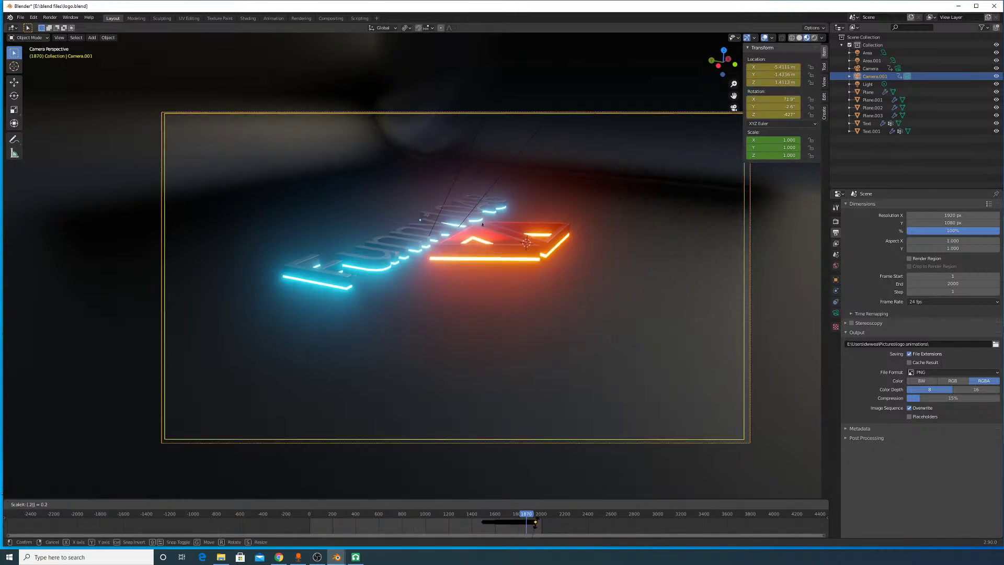
key(g)
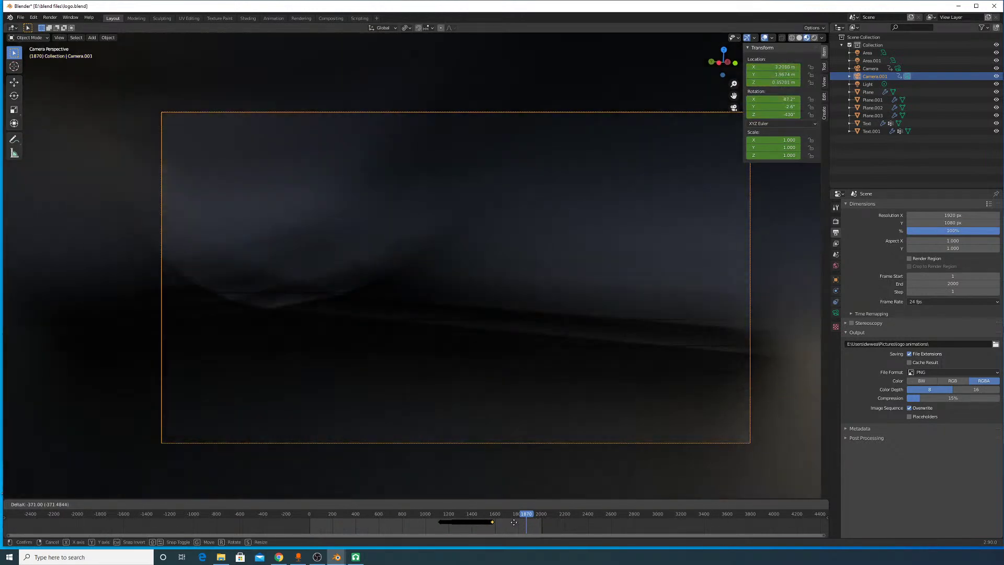
key(Home)
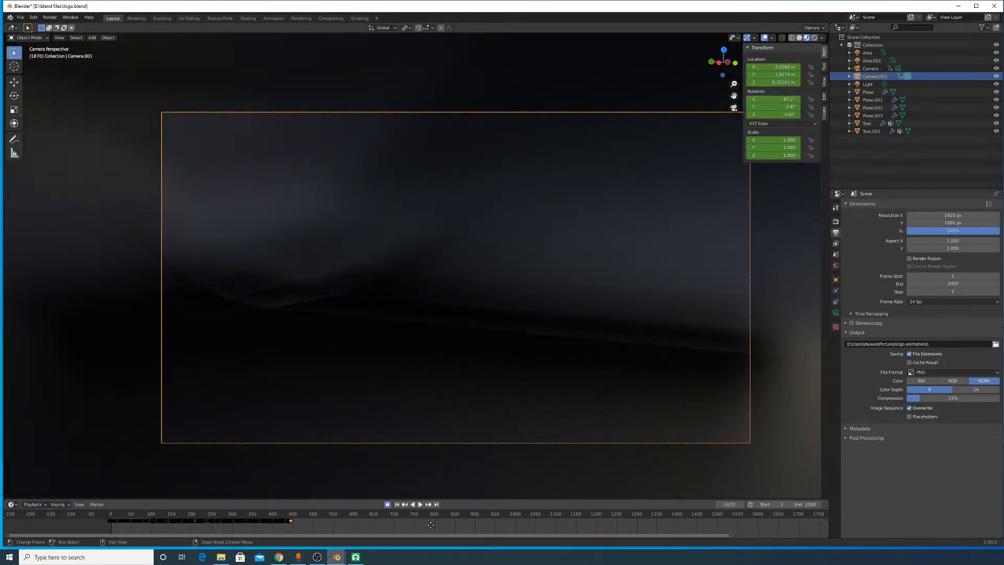
Step: Scale the Camera.001 keyframes by 0.2 once more, realign them to frame 0 and play the shortened animation
scroll(349, 537, up, 6)
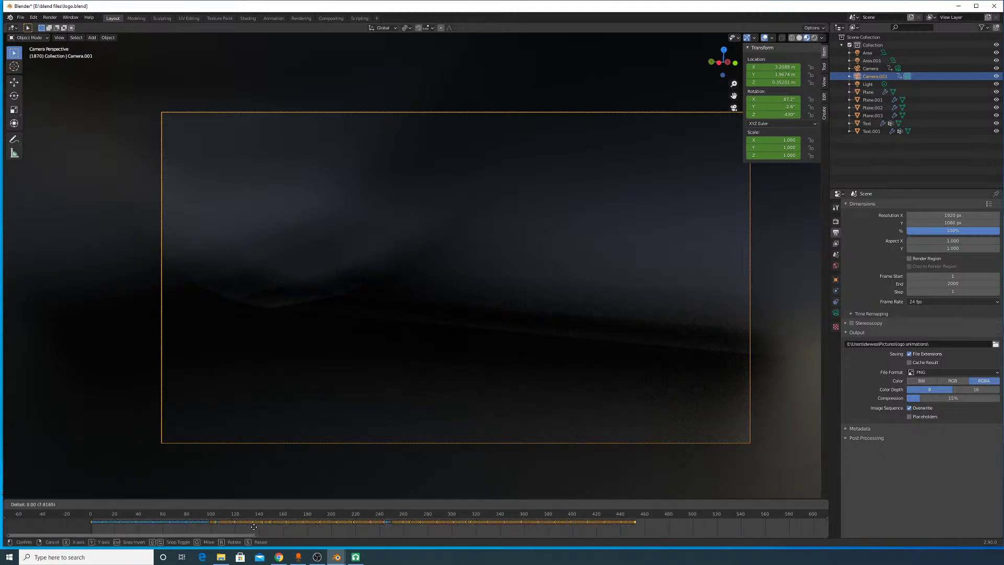
drag(159, 517, 121, 514)
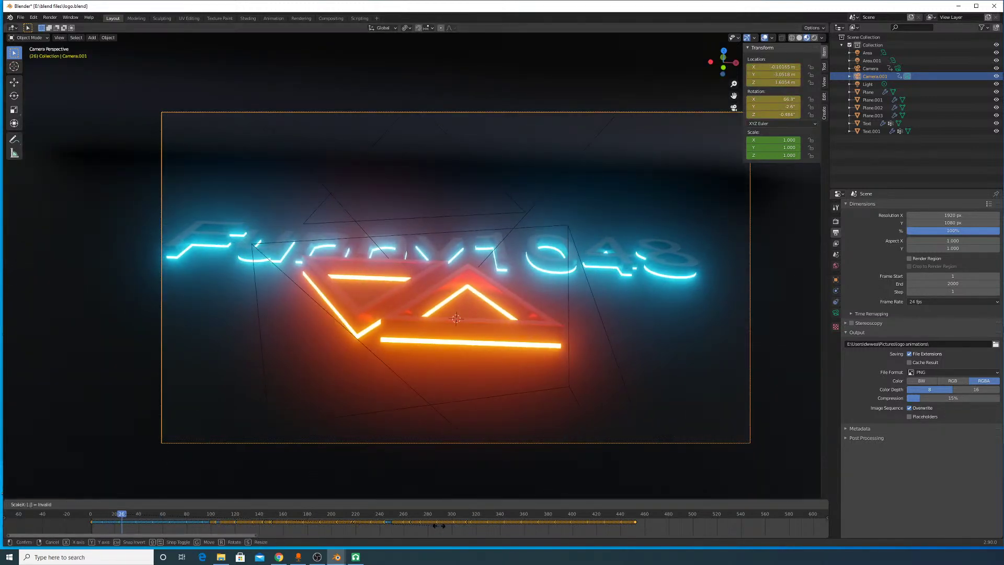
text(2)
key(Return)
key(g)
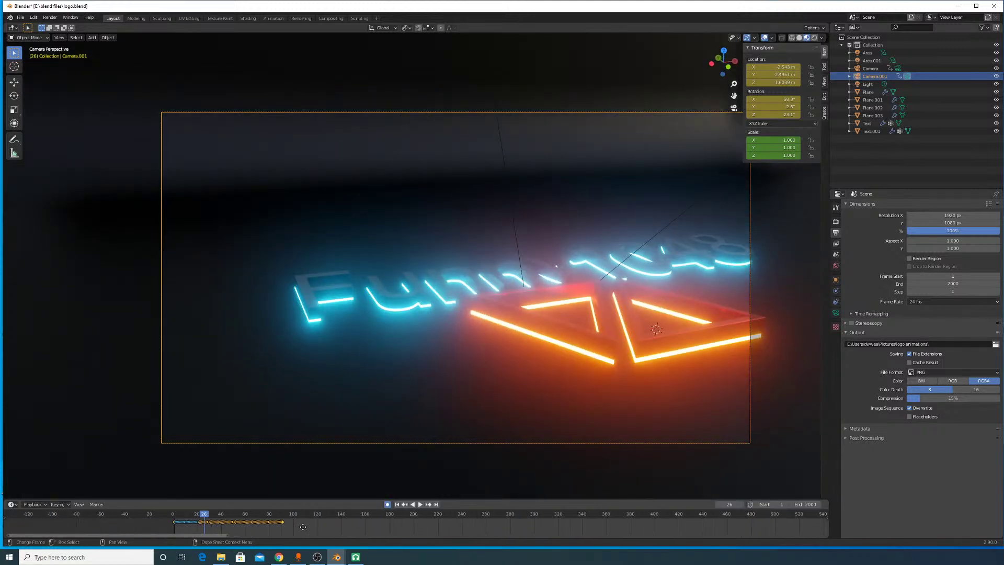
key(shift+ctrl+space)
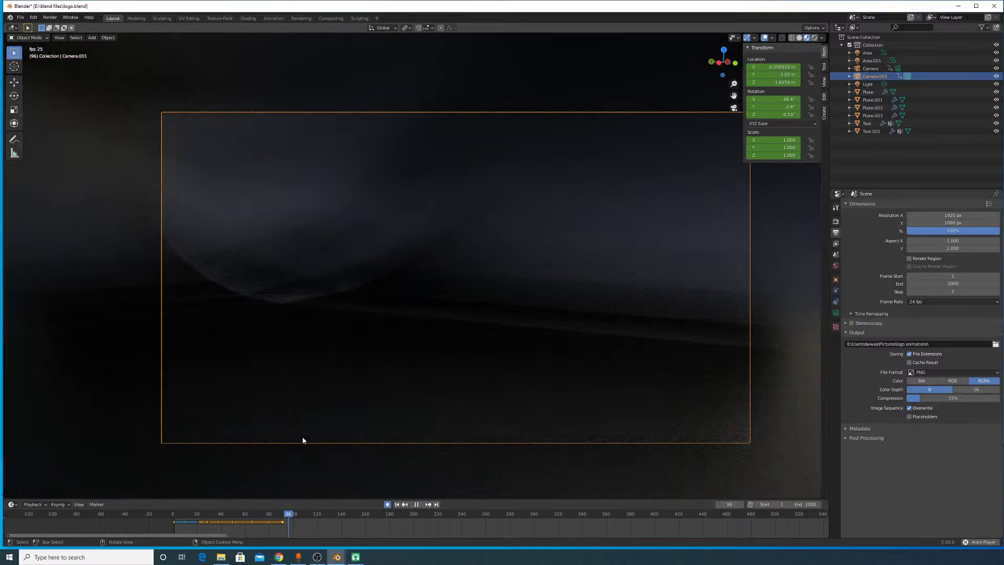
click(417, 504)
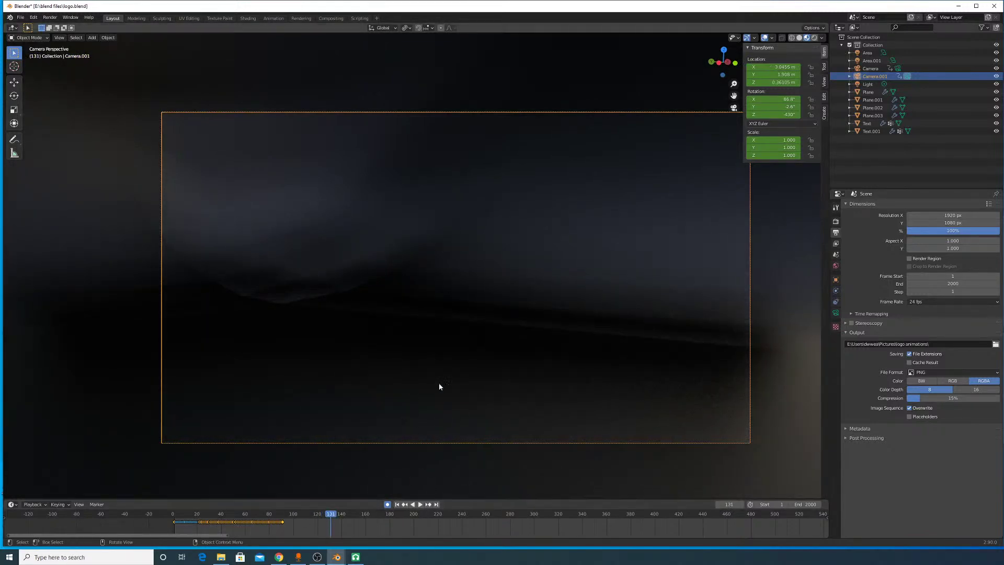
Step: Leave the camera view and delete Camera.001 from the scene
scroll(555, 280, down, 6)
key(KP_0)
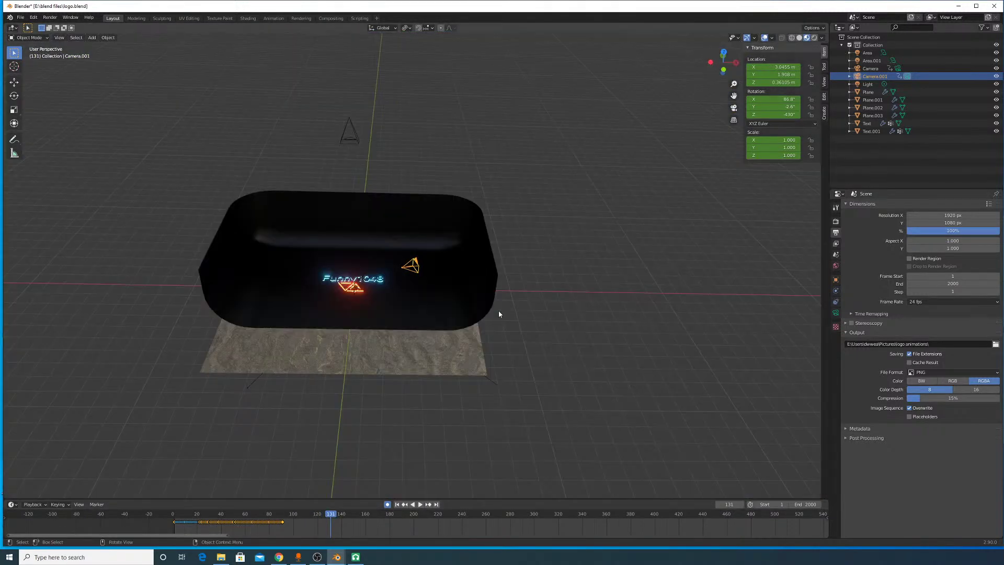
scroll(499, 314, up, 8)
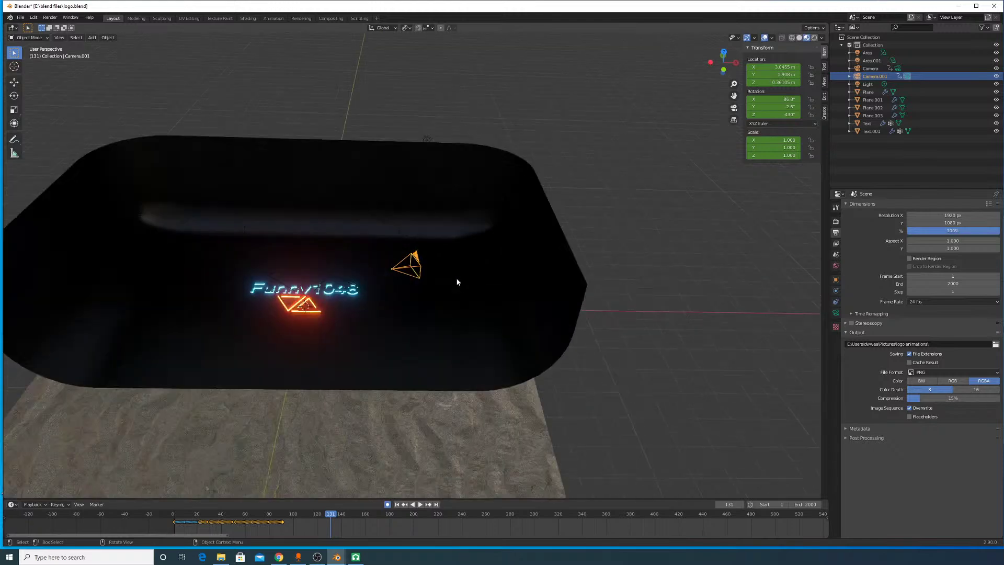
key(x)
click(454, 268)
Step: Select the remaining camera above the logo and look at the scene through it as the active camera
middle_drag(383, 226, 413, 157)
scroll(401, 249, down, 4)
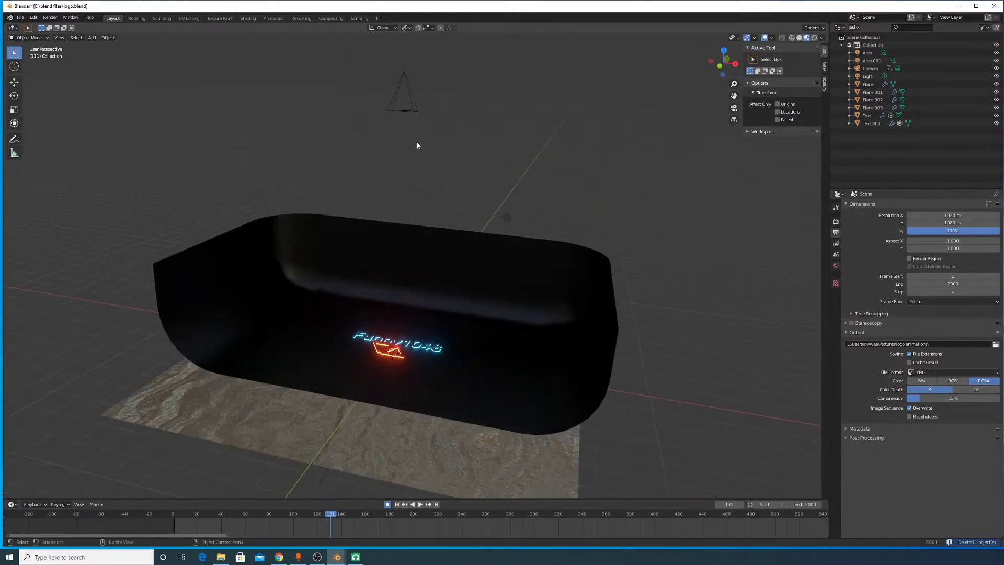
click(414, 111)
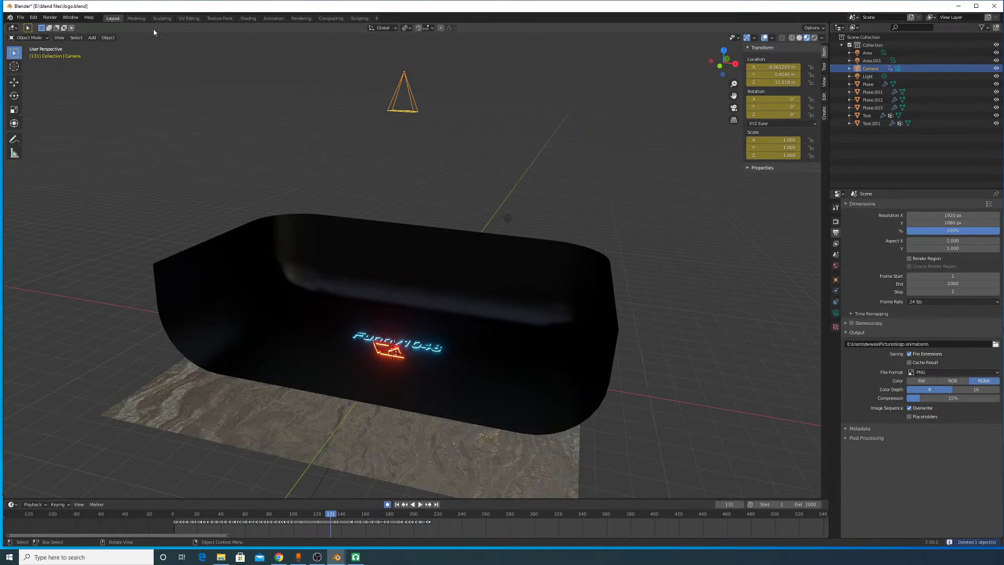
click(59, 38)
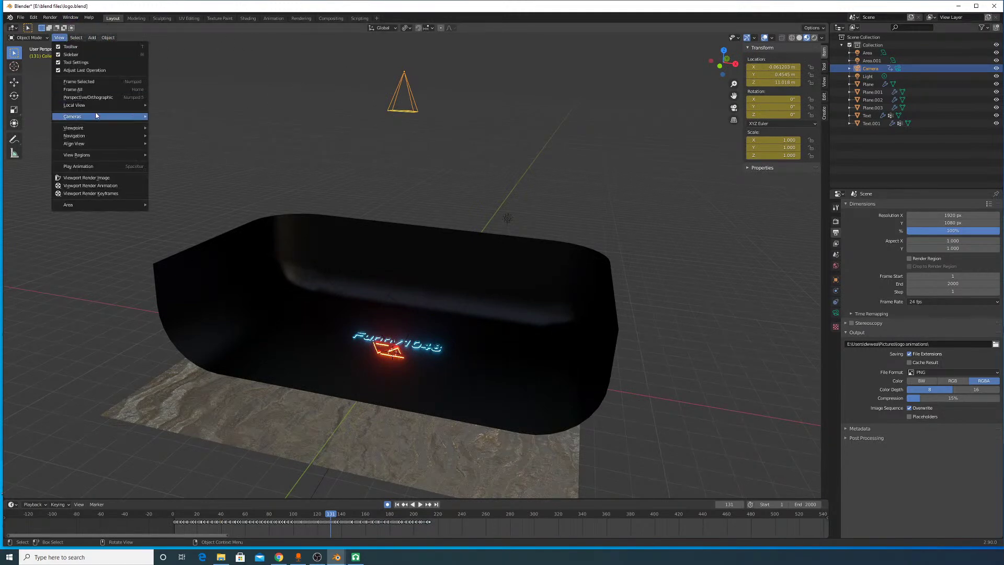
click(186, 124)
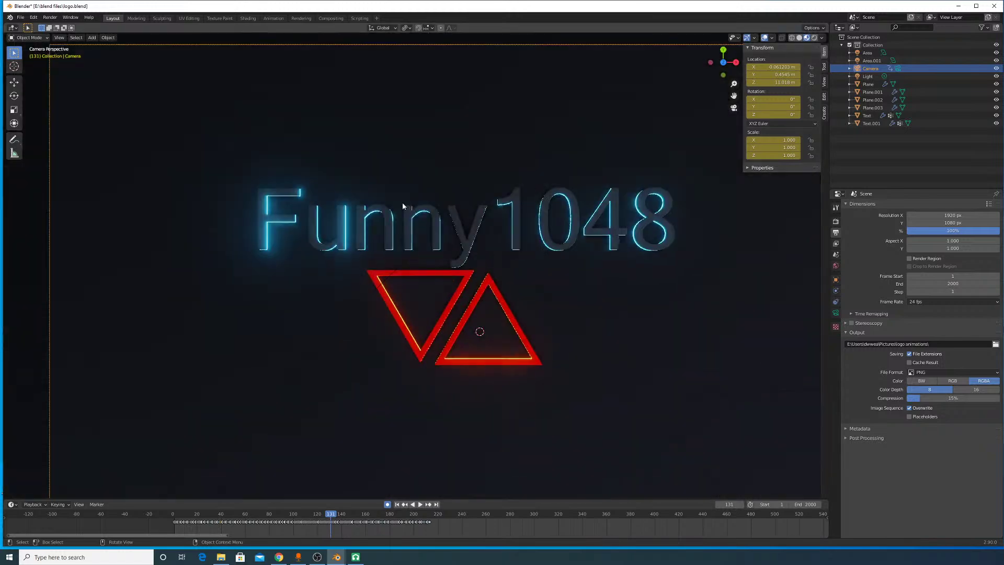
Step: Preview the remaining camera's animation by playing and scrubbing through it, stopping at frame 182
drag(311, 517, 376, 549)
key(space)
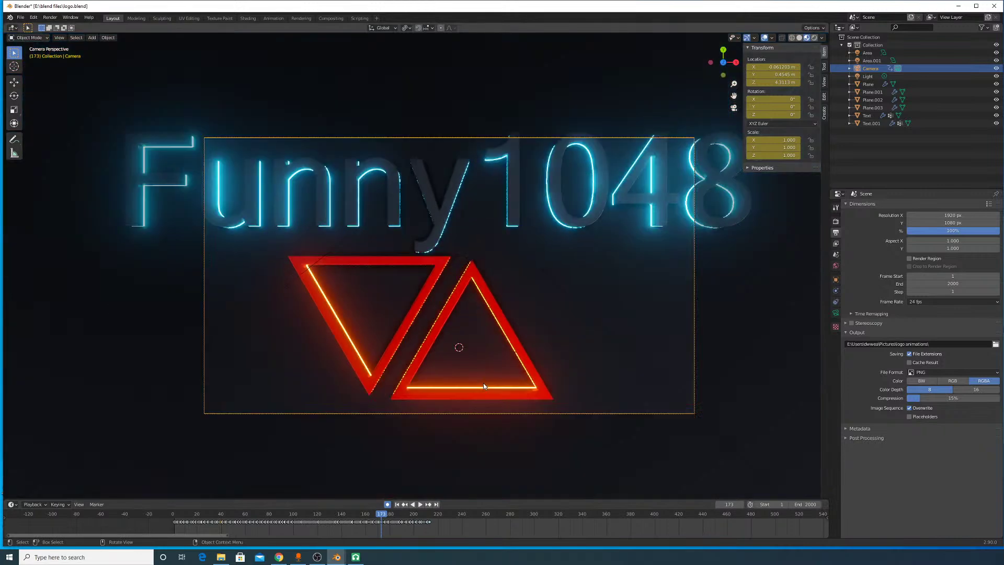
key(space)
drag(356, 517, 228, 506)
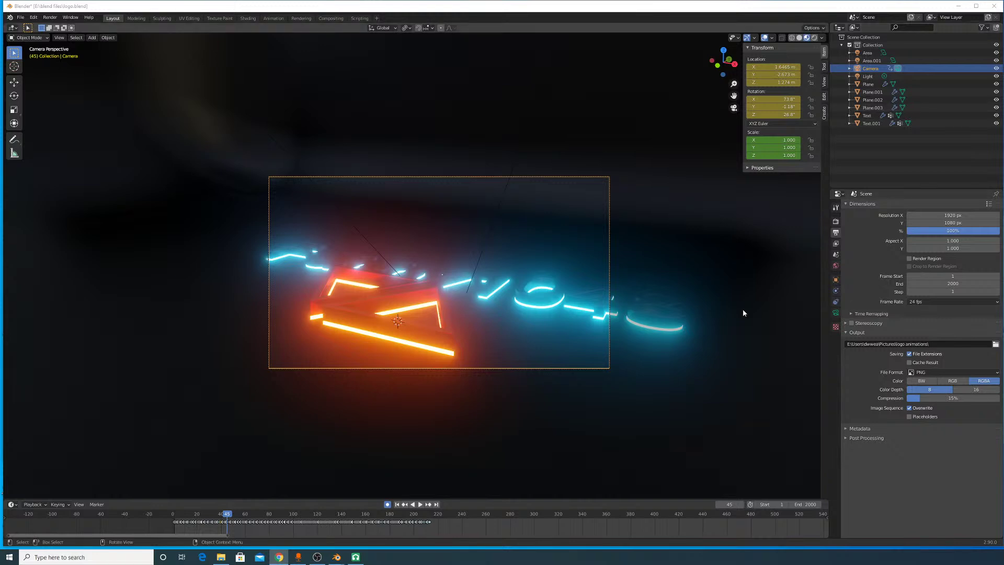
key(space)
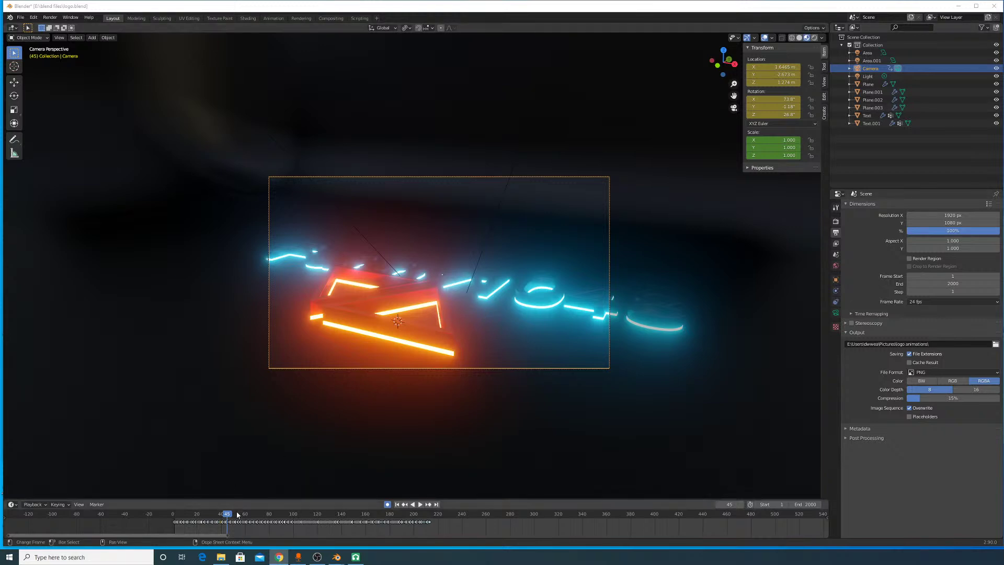
key(space)
drag(284, 522, 392, 527)
Step: Leave the camera view, switch the viewport to Rendered shading and delete the point light above the backdrop's corner
middle_drag(522, 399, 590, 298)
scroll(510, 350, down, 6)
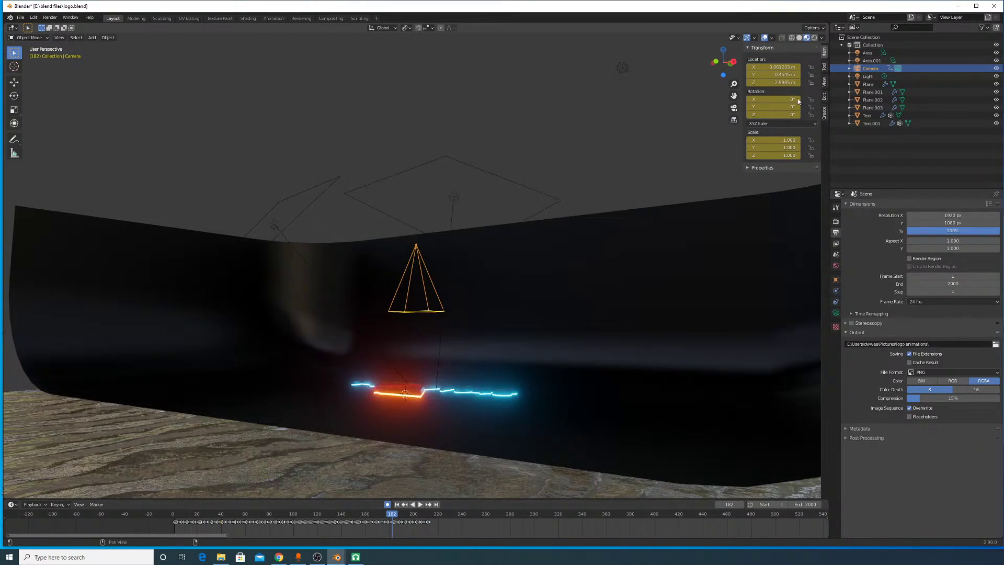
click(799, 38)
mouse_move(549, 157)
middle_down()
mouse_move(595, 190)
mouse_move(595, 202)
mouse_move(544, 214)
middle_up()
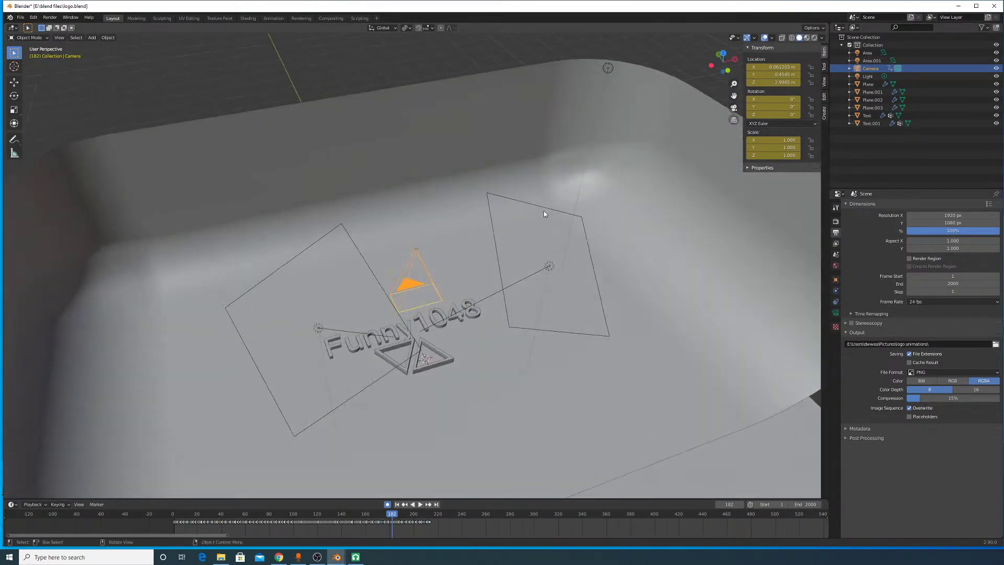
click(608, 68)
click(835, 221)
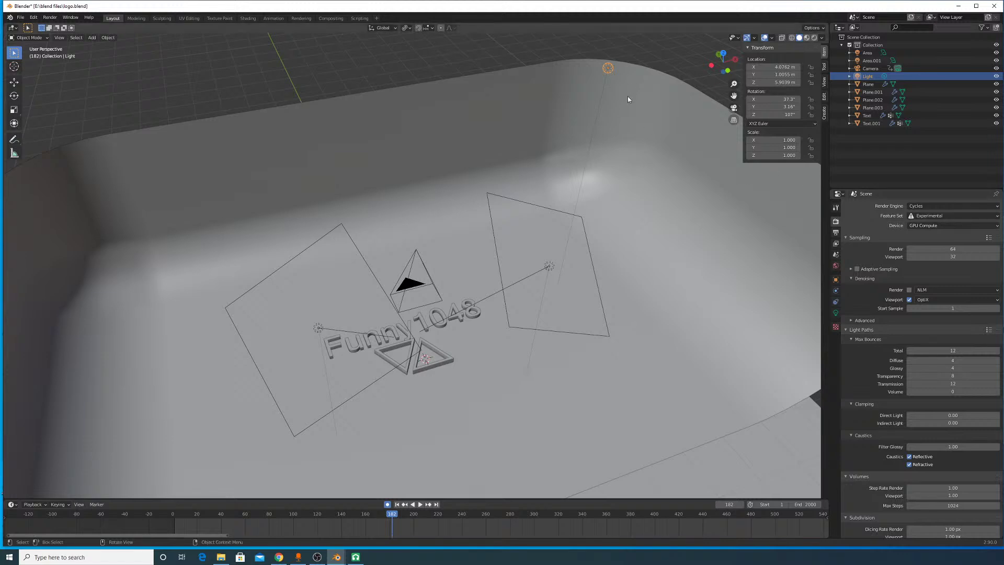
click(811, 39)
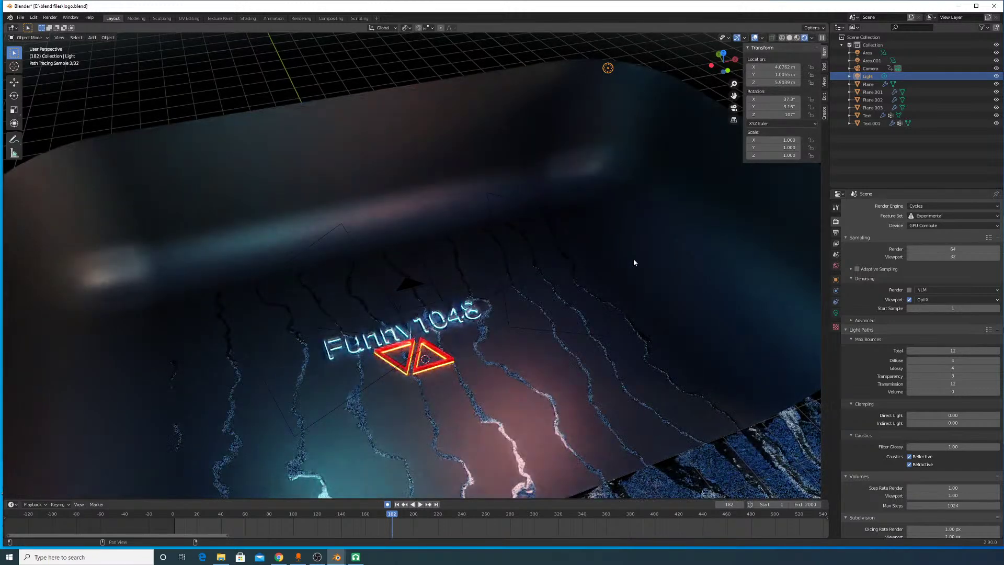
click(836, 313)
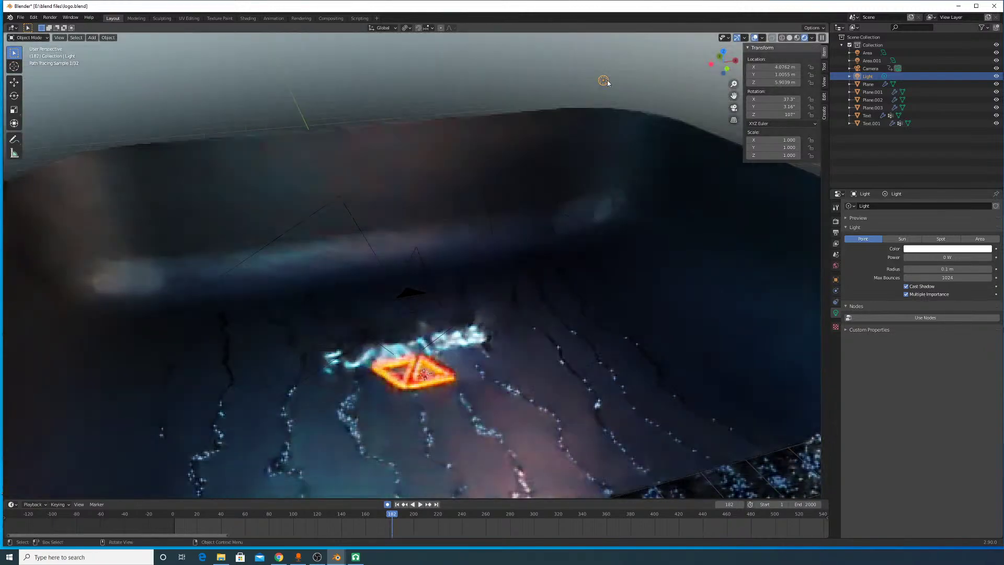
key(x)
click(607, 79)
Step: Hide both coloured area lights above the logo
scroll(613, 161, up, 3)
scroll(613, 164, down, 3)
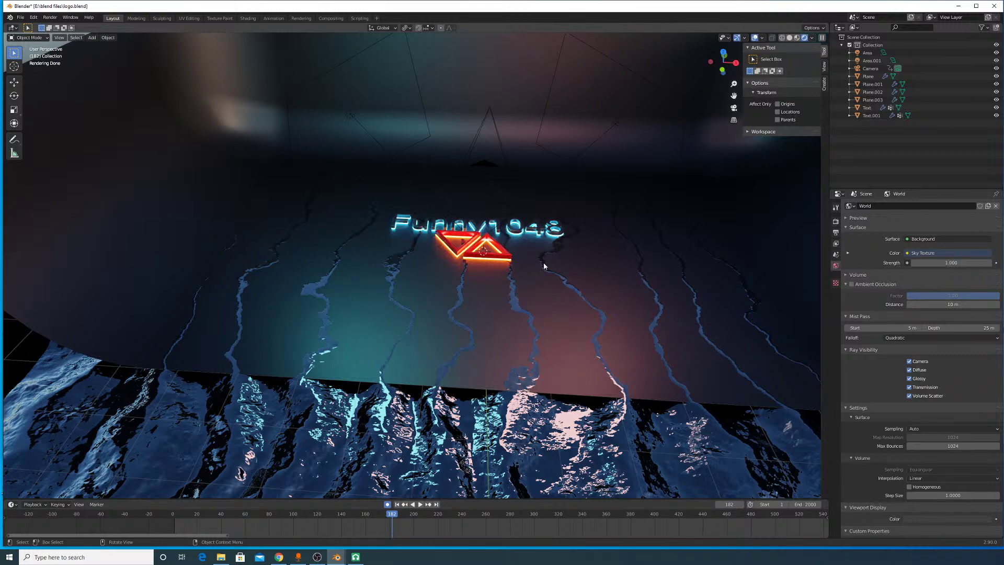
scroll(581, 307, down, 5)
scroll(548, 195, up, 3)
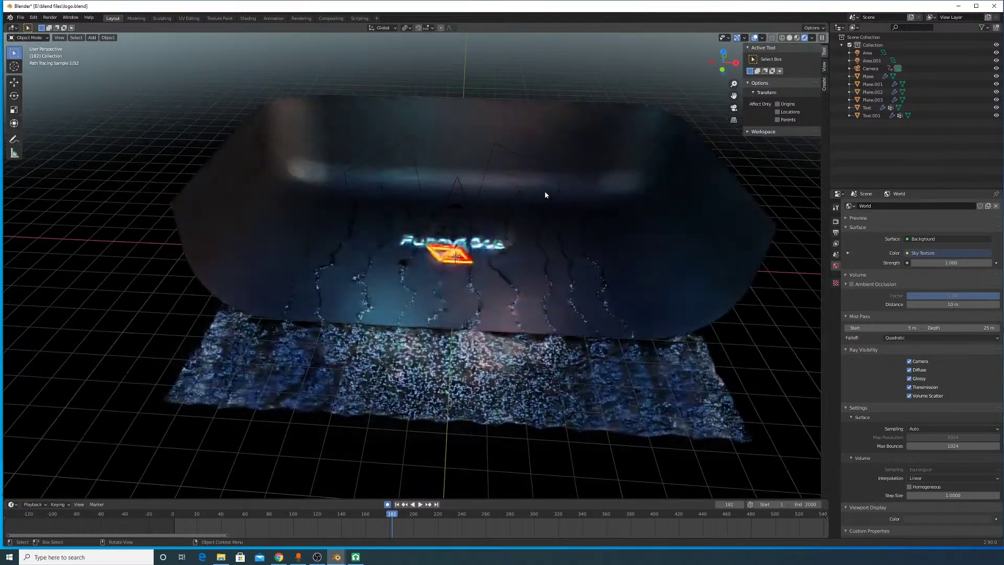
click(524, 157)
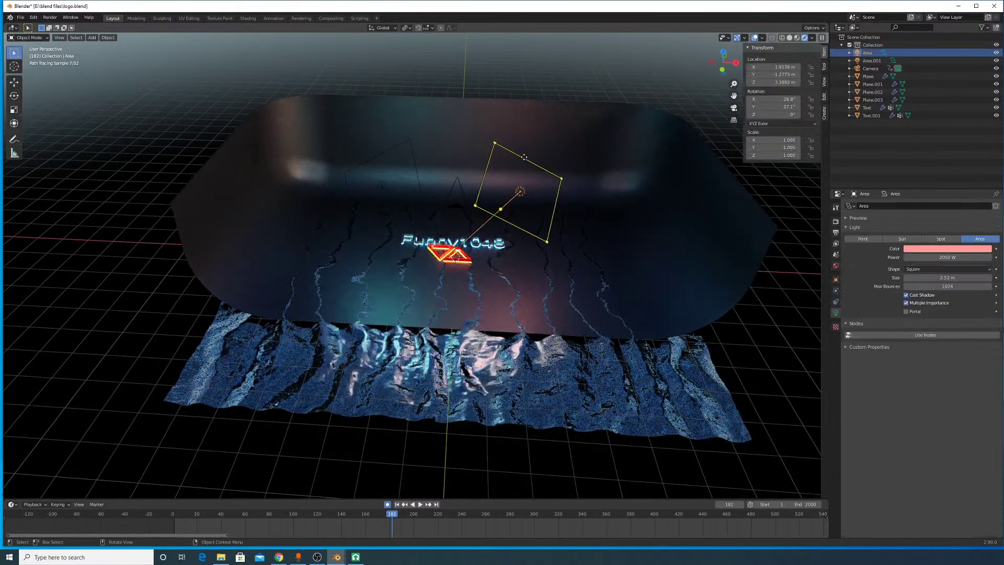
shift+click(411, 141)
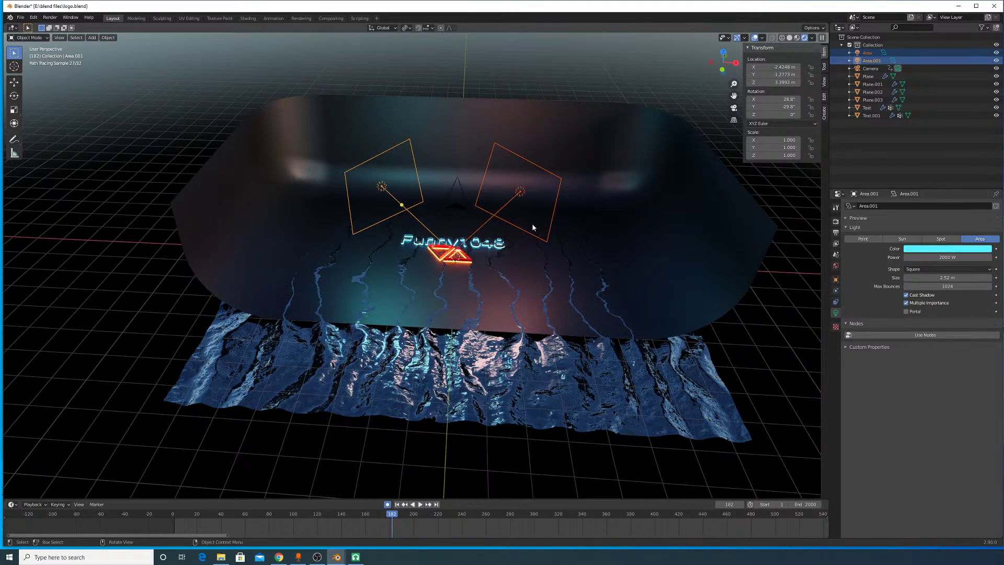
key(h)
Step: Add a new area light and raise it about 3 m along the Z axis
key(shift+a)
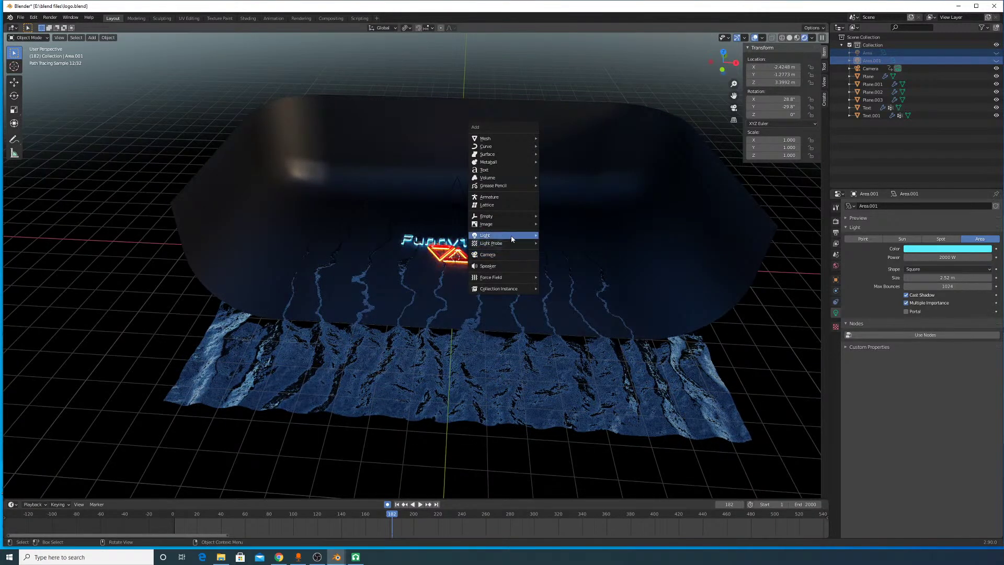
click(564, 264)
key(g)
key(z)
click(466, 253)
Step: Move the new area light in front of the logo along the Y axis and rotate it about 36.5° around X
middle_drag(461, 254, 575, 256)
key(g)
key(y)
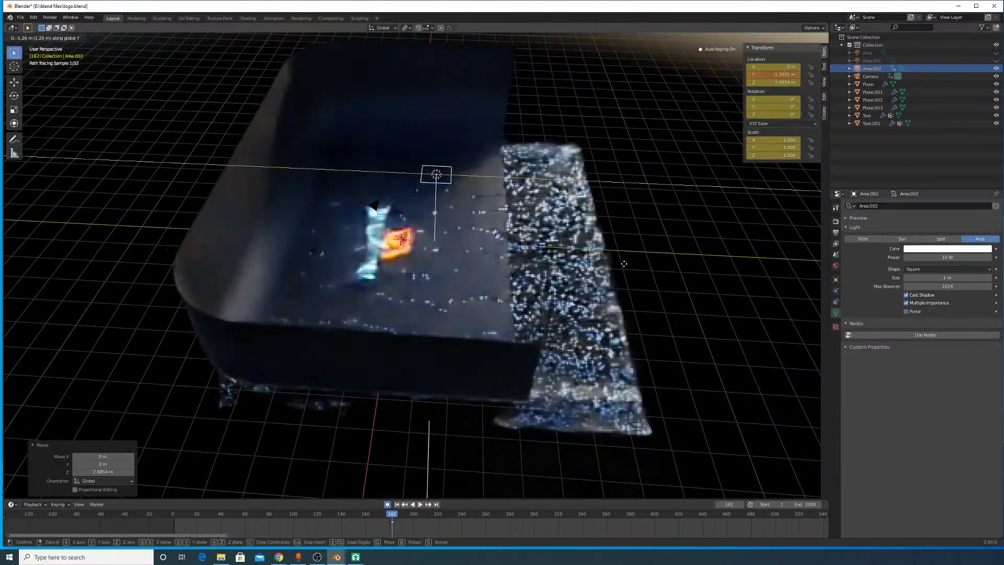
click(641, 271)
key(r)
key(x)
click(553, 362)
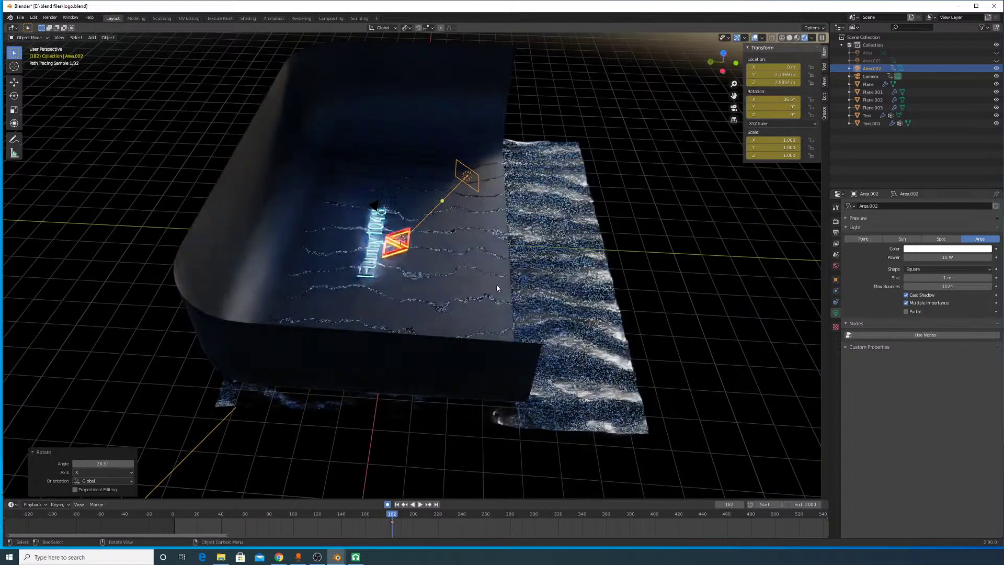
Step: Set the new area light's power to 2000 W and raise it further to 10000 W
middle_drag(553, 362, 560, 256)
click(939, 257)
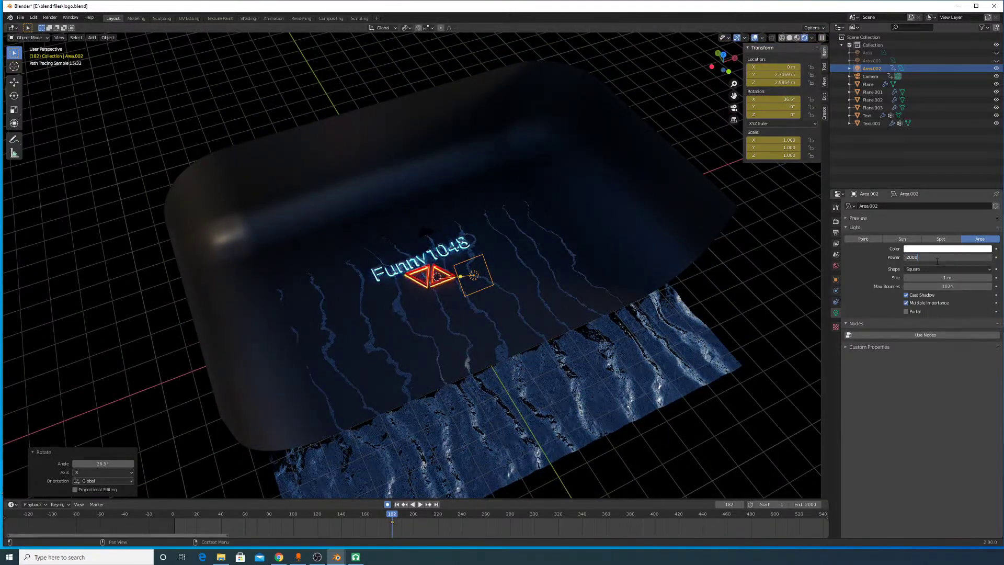
key(Return)
click(949, 249)
click(944, 257)
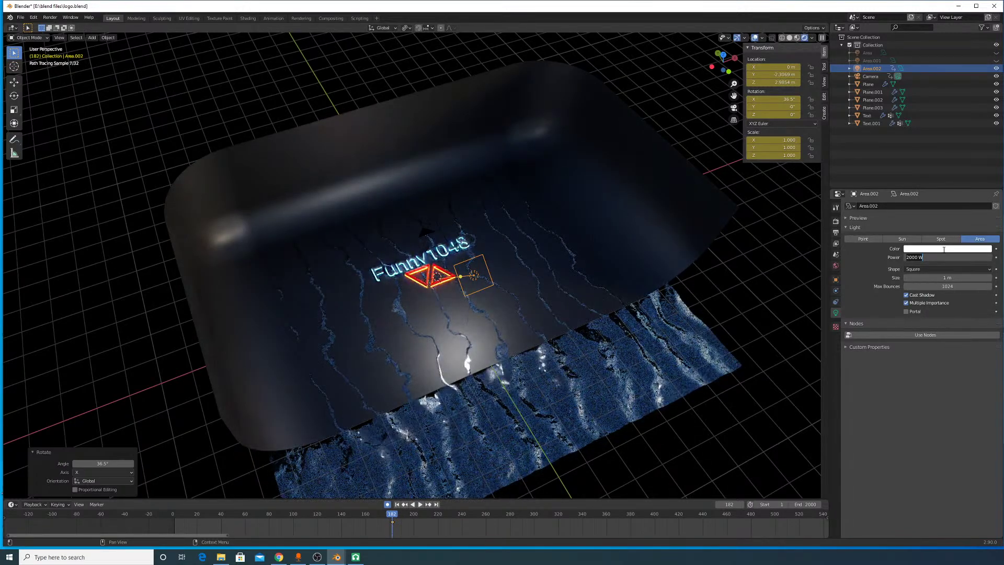
text(10000)
key(Return)
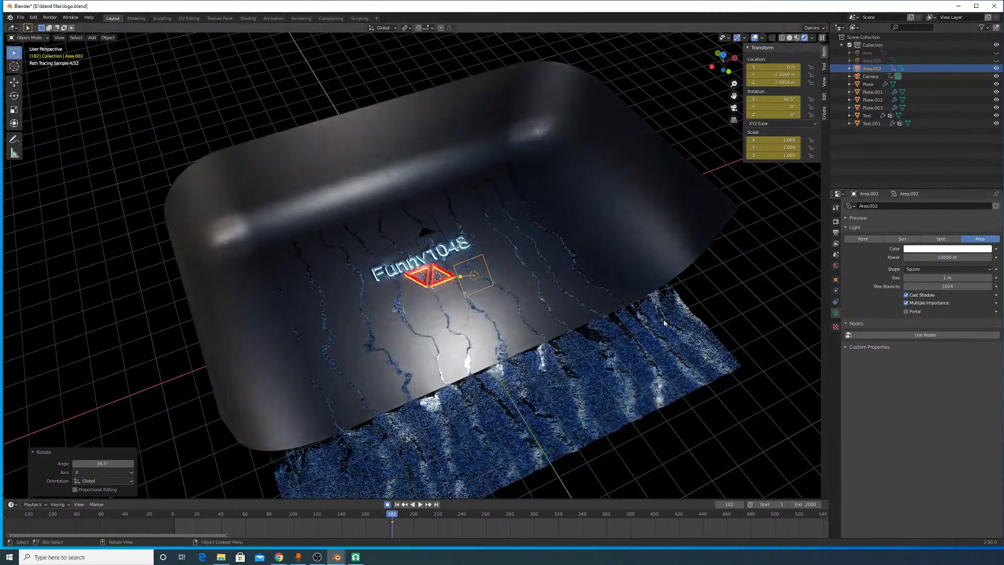
Step: Delete the new area light and make the two hidden coloured area lights visible again
mouse_move(594, 331)
middle_down()
mouse_move(548, 315)
mouse_move(518, 323)
mouse_move(535, 301)
middle_up()
key(Delete)
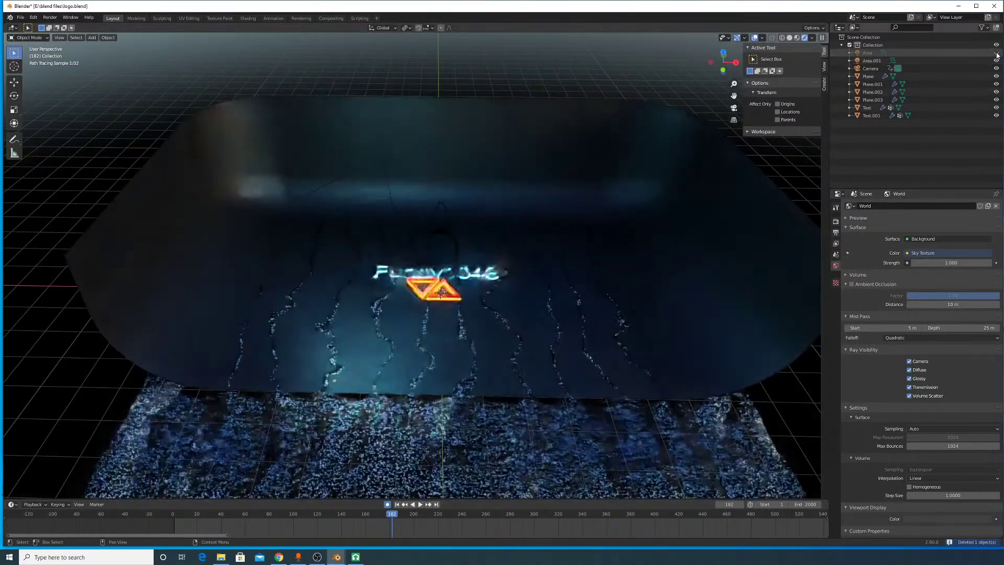
Step: Set the pink area light's power to 10000 W
click(522, 220)
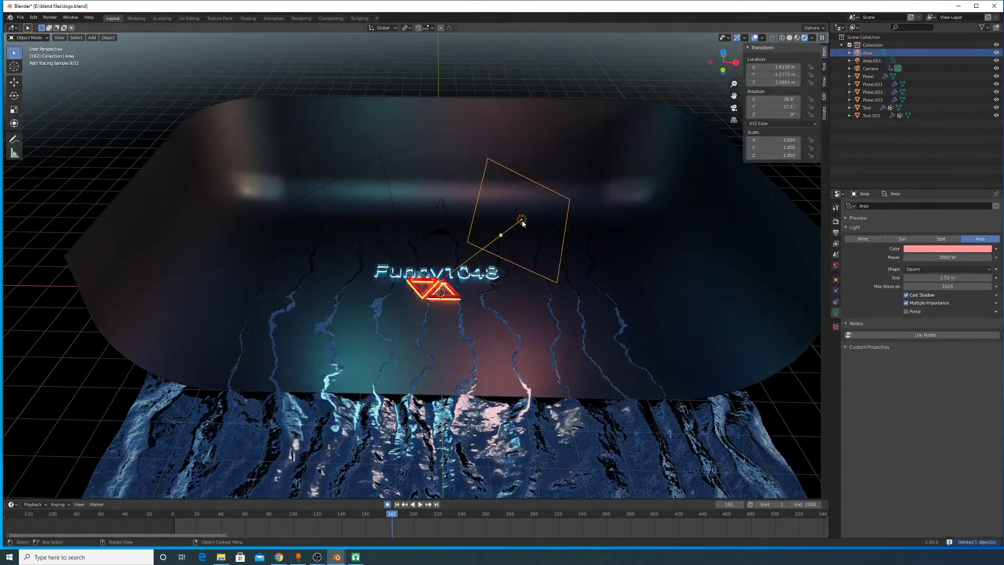
click(960, 256)
text(10000)
key(Return)
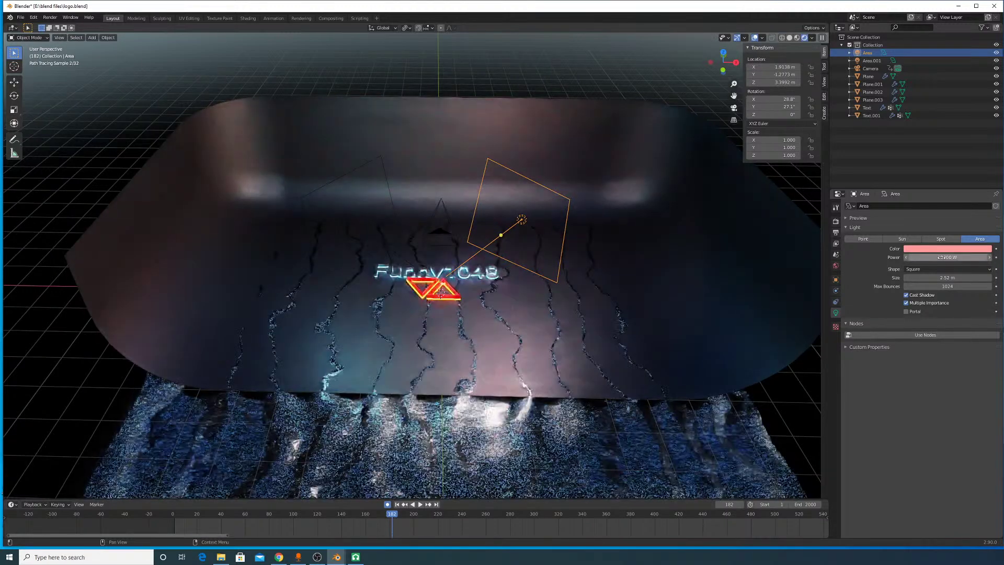
Step: Set the cyan area light's power to 10000 W
click(393, 189)
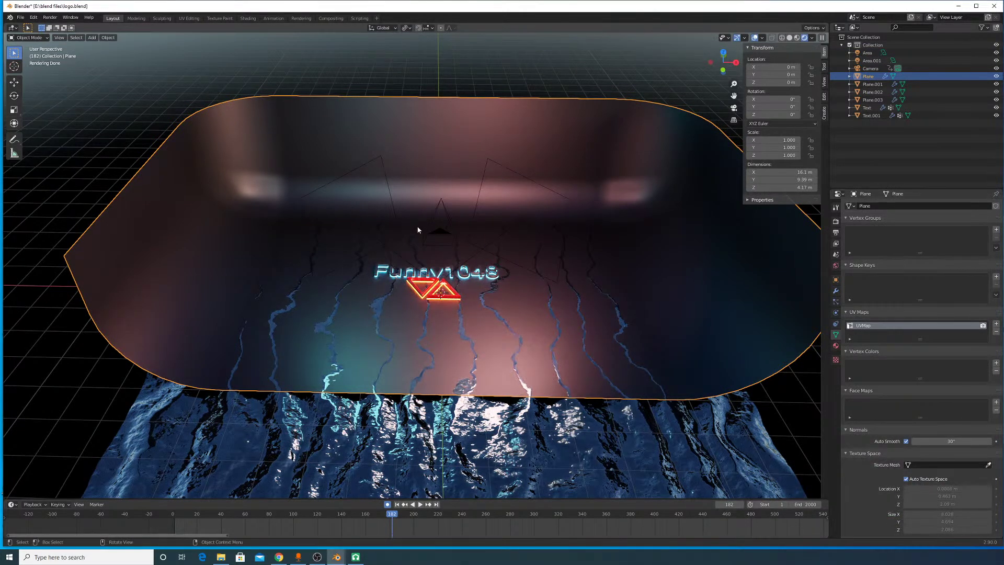
click(395, 219)
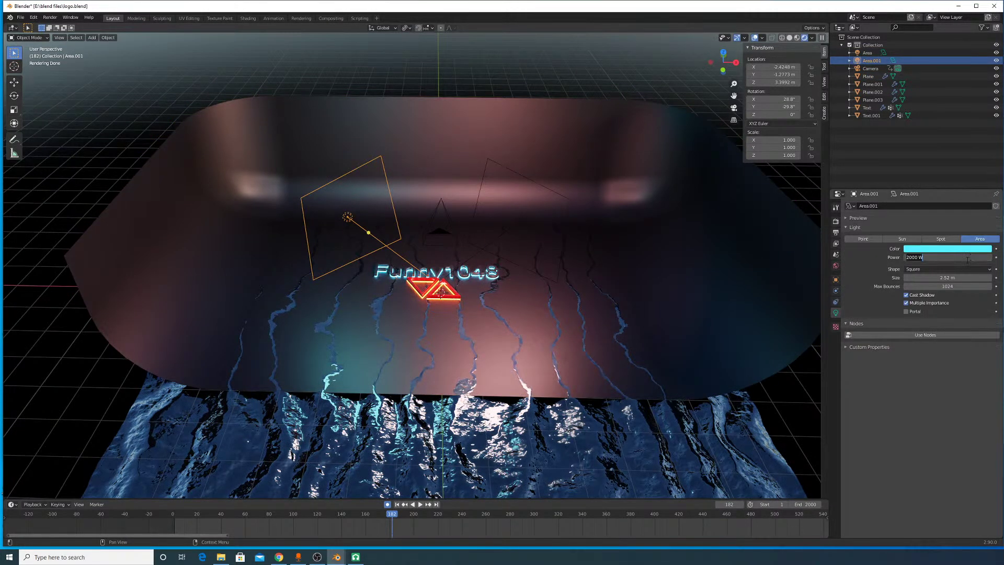
key(Return)
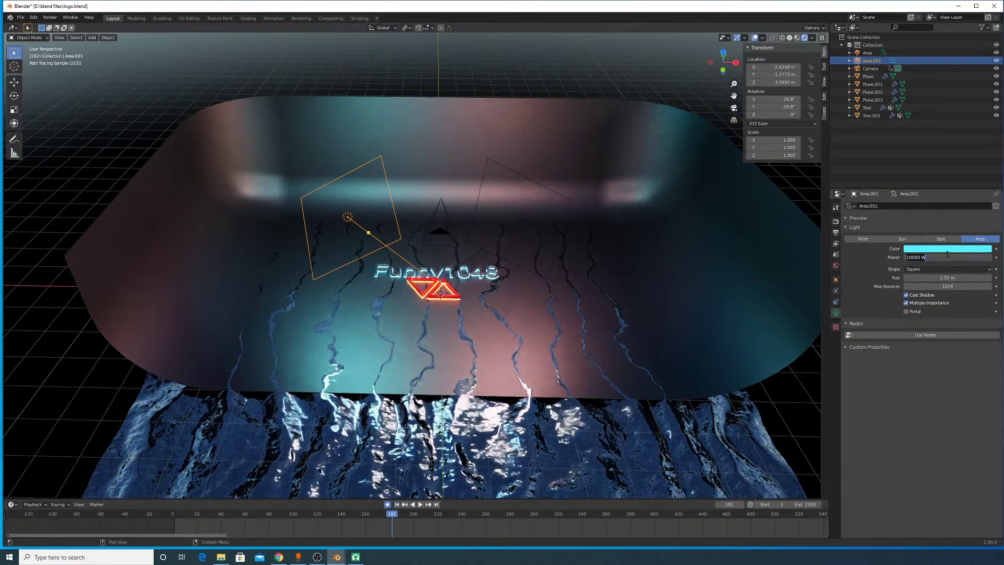
Step: Set the power of the cyan and pink area lights back to 2000 W
click(947, 256)
text(2000)
key(Return)
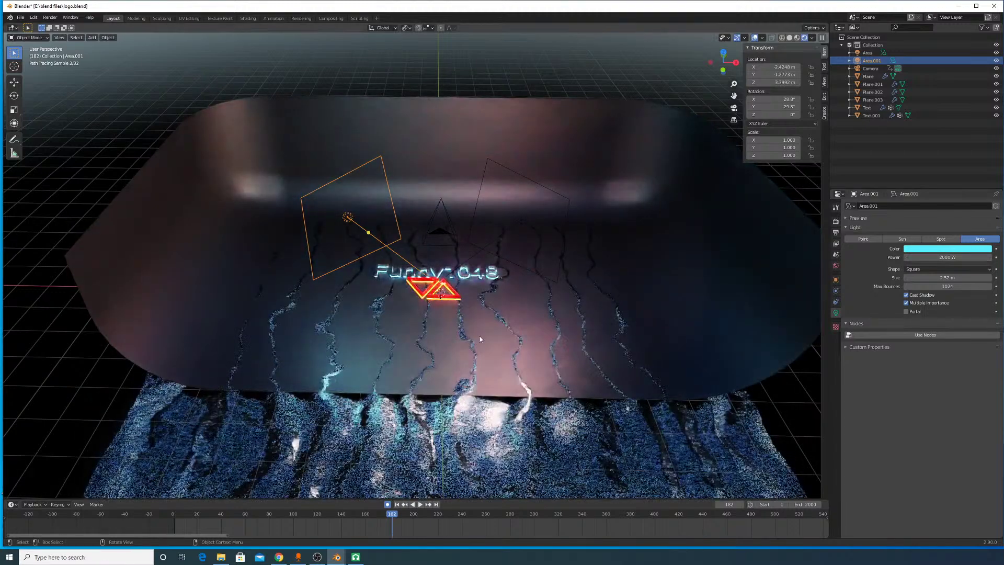
click(518, 263)
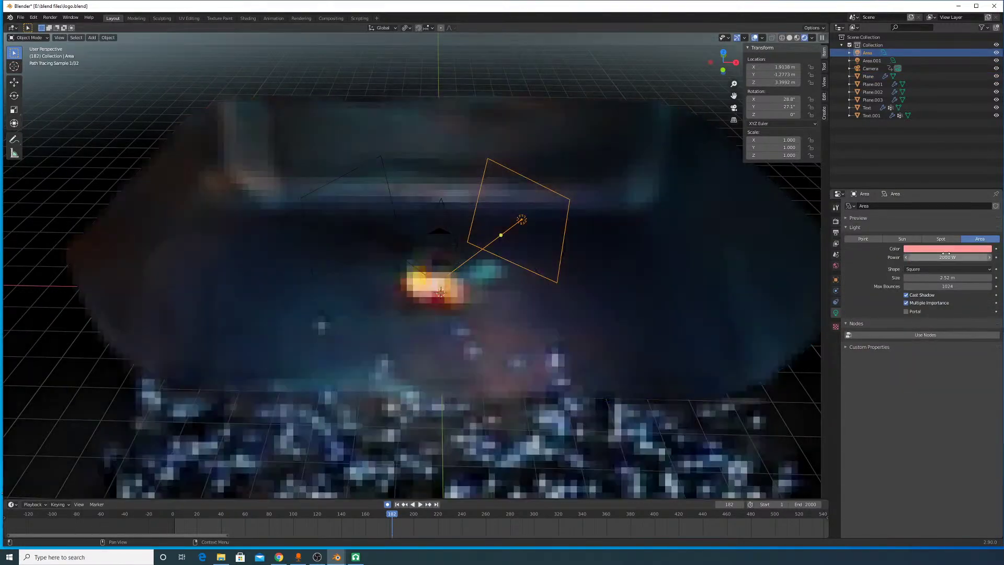
Step: Examine the backdrop, area lights and surrounding sky from several angles, both close up and from far away
middle_drag(337, 263, 443, 272)
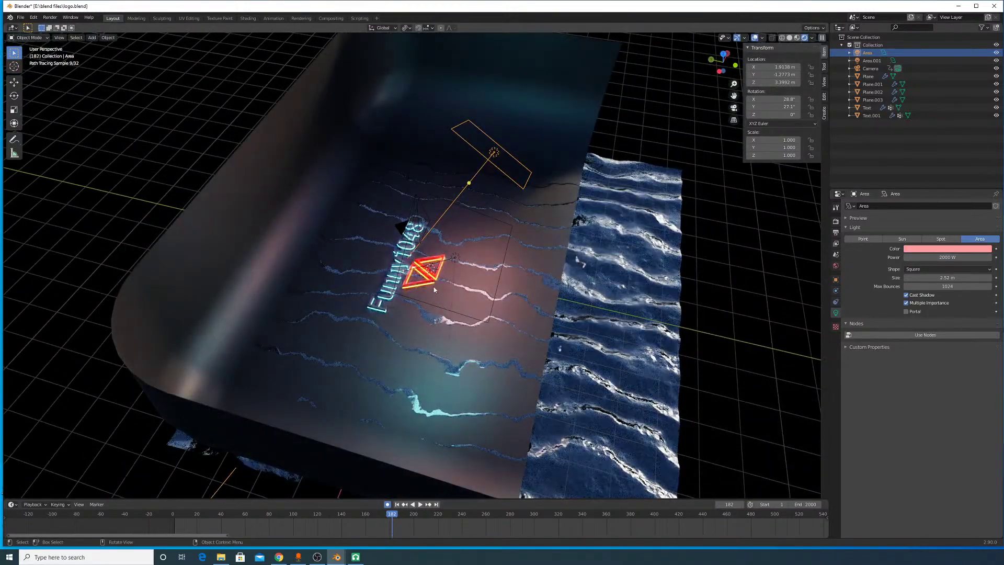
middle_drag(476, 321, 539, 257)
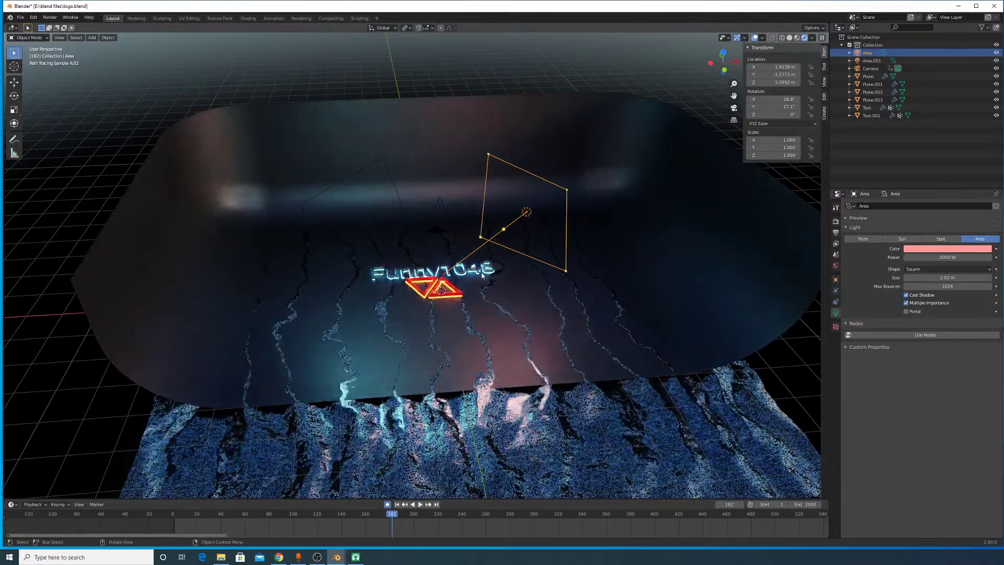
scroll(582, 303, down, 6)
middle_drag(584, 304, 390, 252)
scroll(528, 321, up, 7)
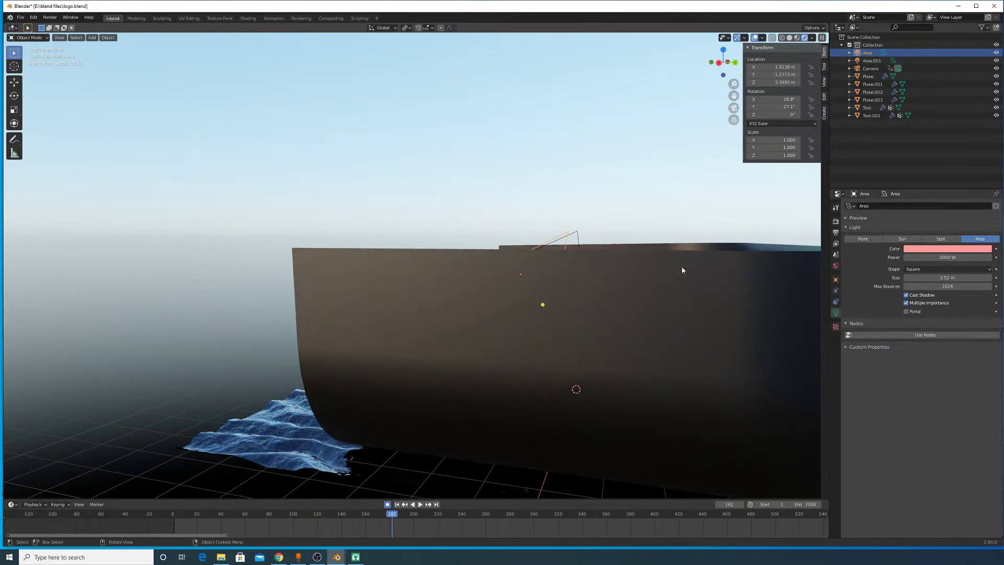
scroll(548, 261, down, 8)
middle_drag(571, 250, 761, 255)
Step: Show the World properties with the sky background settings for the scene
click(835, 290)
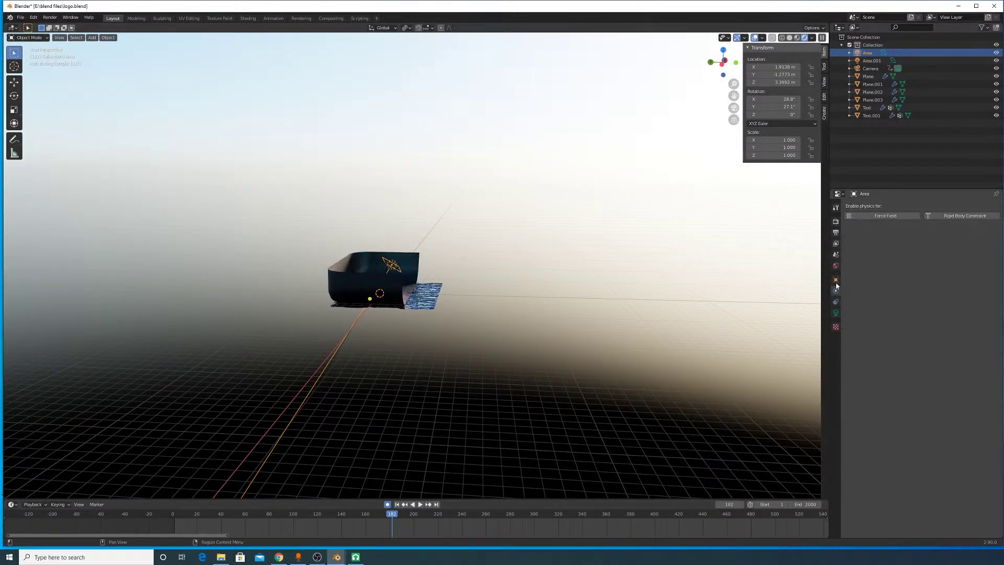
click(835, 279)
click(836, 265)
scroll(500, 248, up, 6)
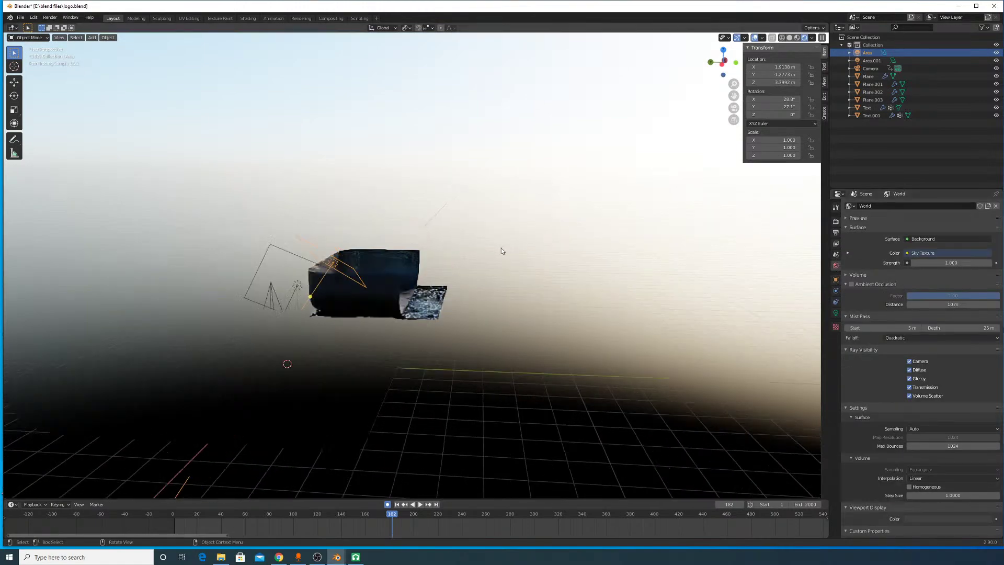
middle_drag(491, 267, 501, 257)
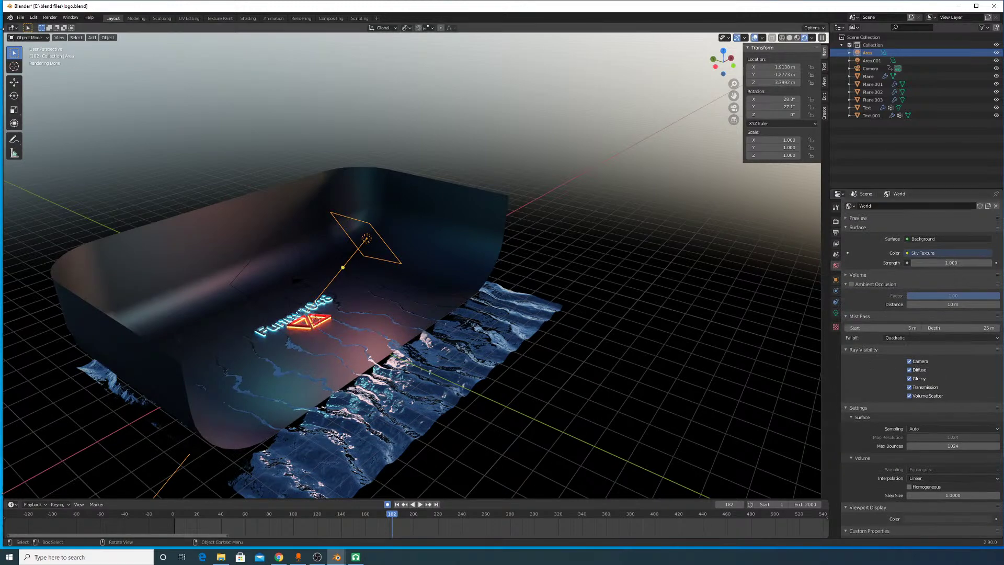
Step: Split the 3D viewport and turn the new area into a Shader Editor showing the World's Sky Texture and Background nodes
drag(3, 25, 336, 52)
click(10, 27)
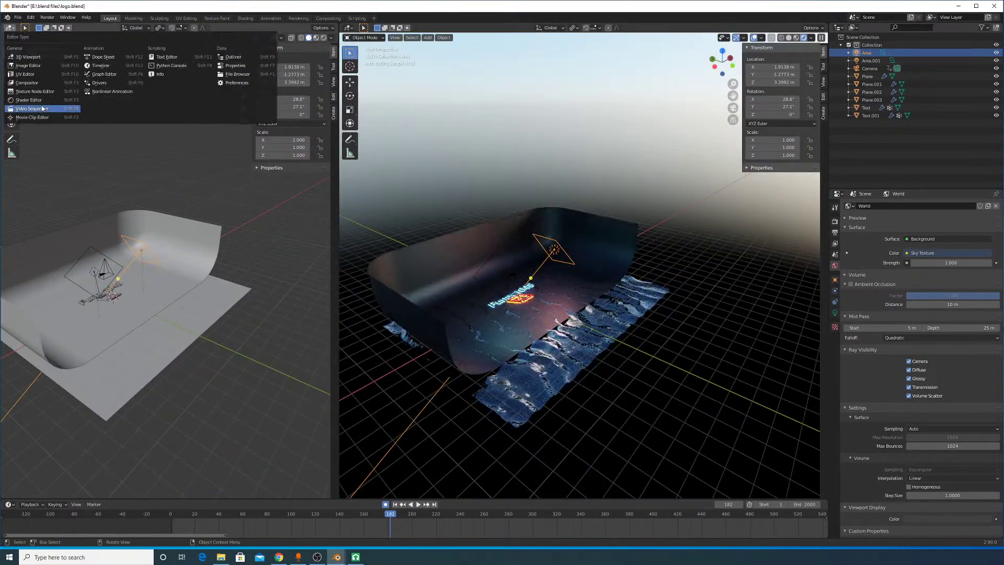
click(42, 101)
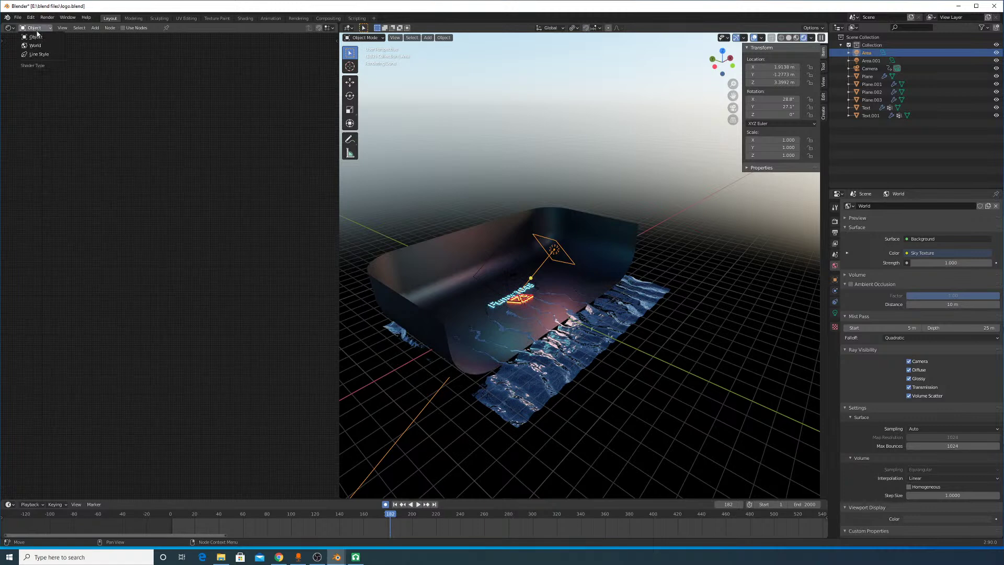
middle_drag(55, 242, 234, 166)
drag(230, 121, 61, 241)
middle_drag(90, 248, 117, 269)
scroll(272, 285, up, 7)
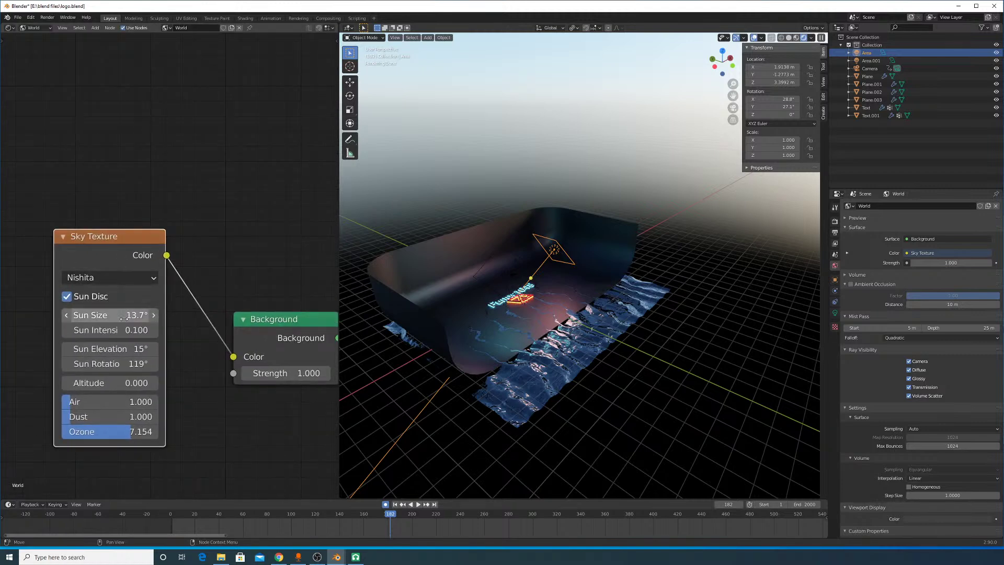
Step: Try reducing the Sky Texture node's Sun Size to about 0.745°
scroll(415, 306, up, 6)
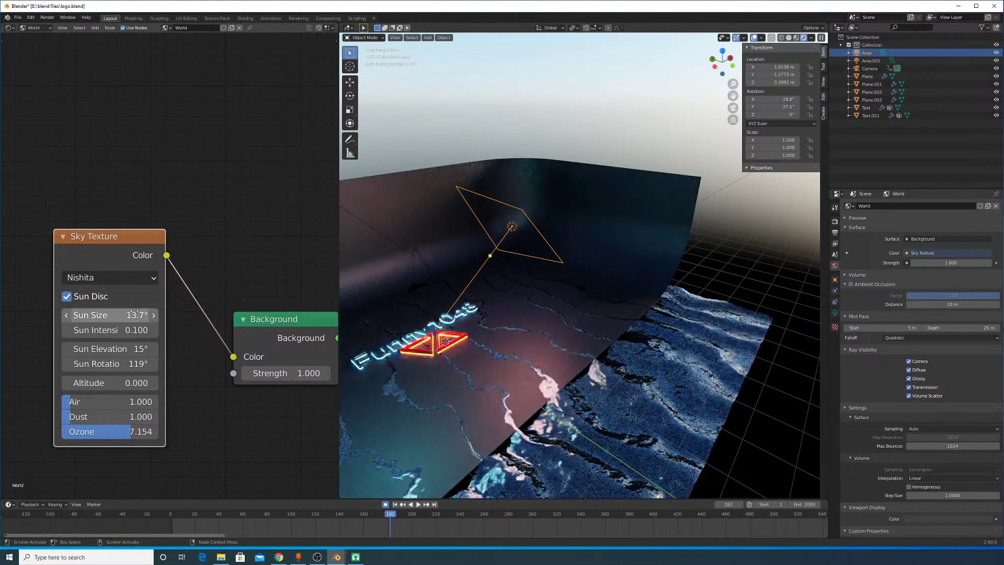
drag(110, 315, 84, 314)
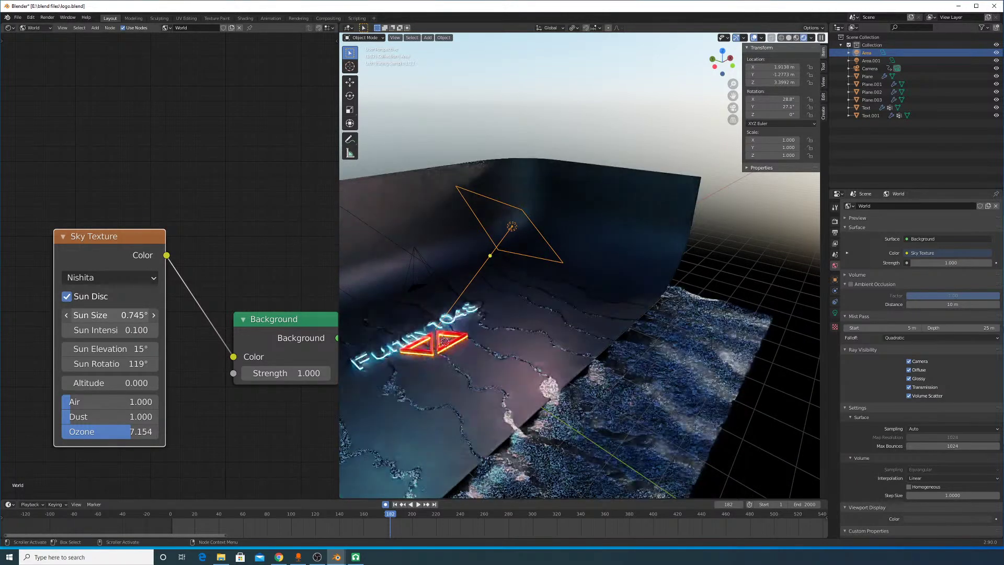
key(Escape)
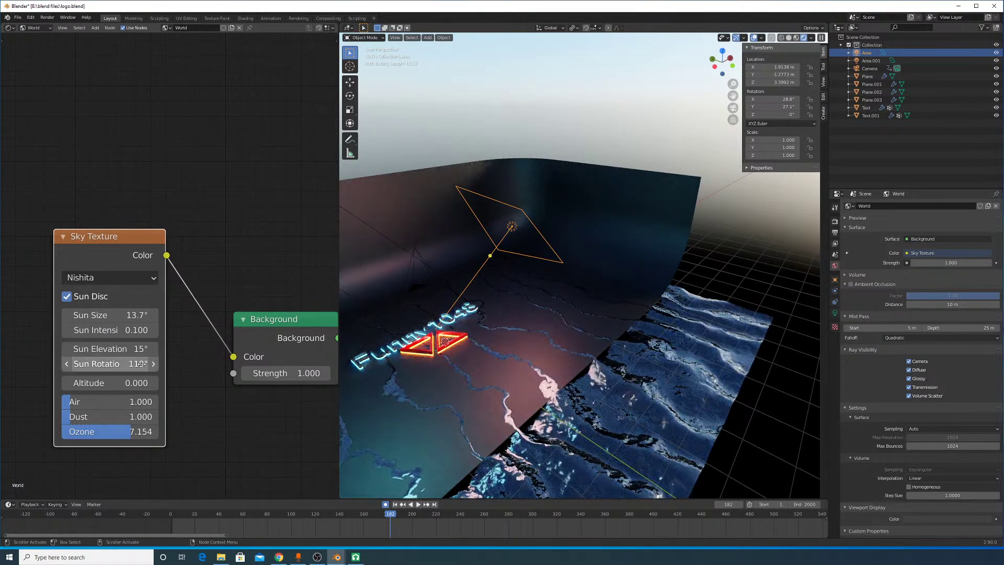
Step: Try Background node strengths of about 1.83 and 0, and return the strength to 1.000
middle_drag(293, 372, 270, 364)
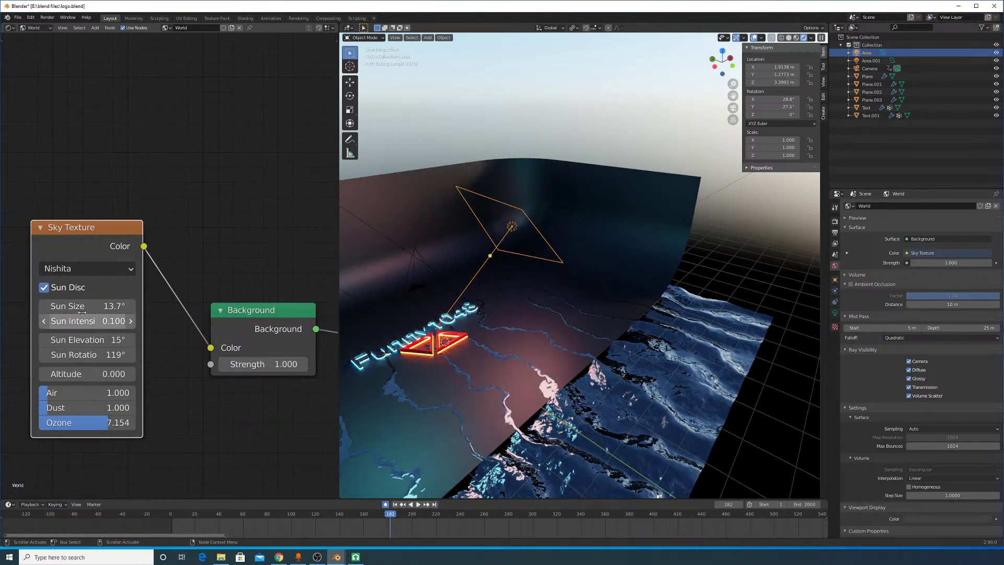
drag(277, 362, 334, 363)
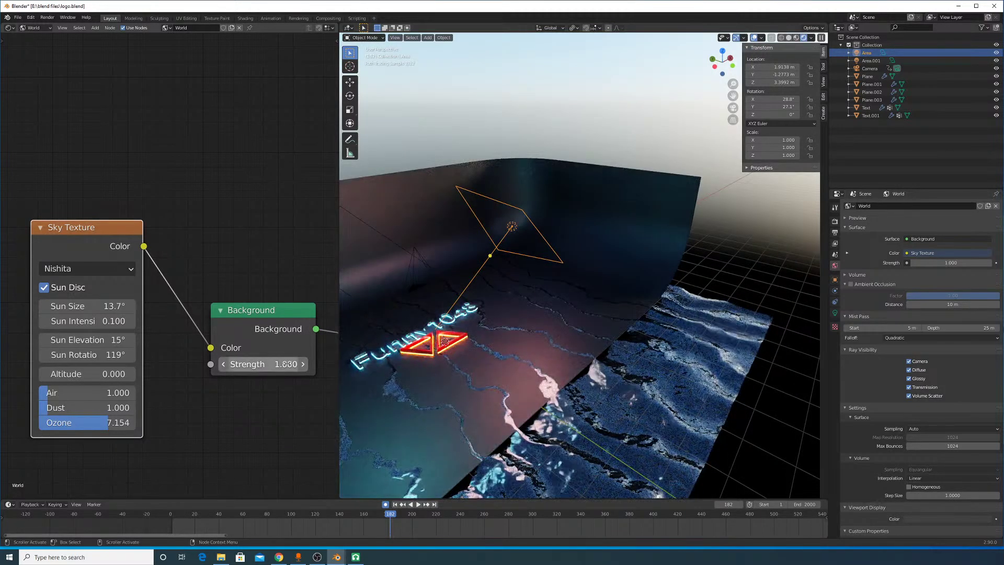
drag(295, 364, 246, 364)
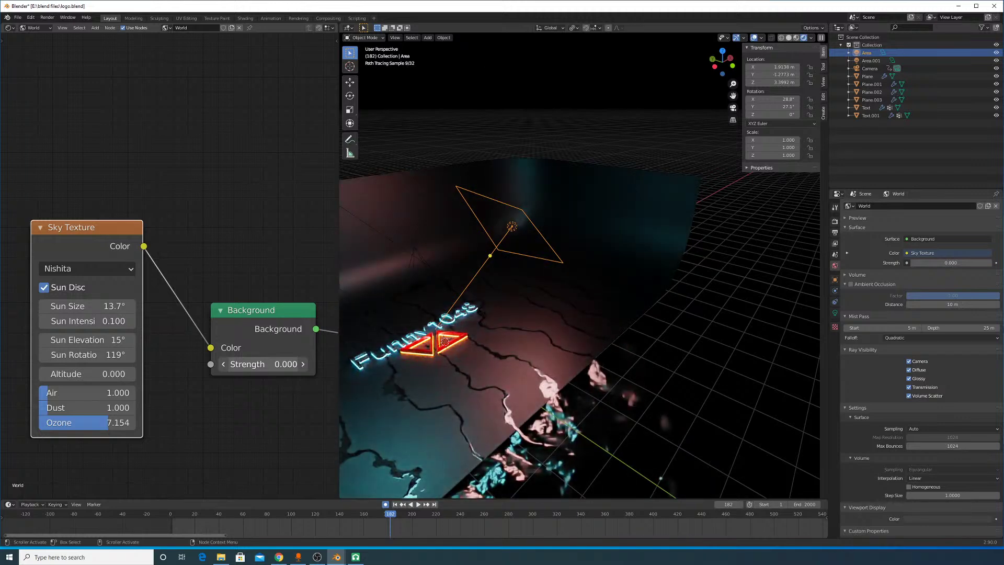
drag(245, 365, 287, 364)
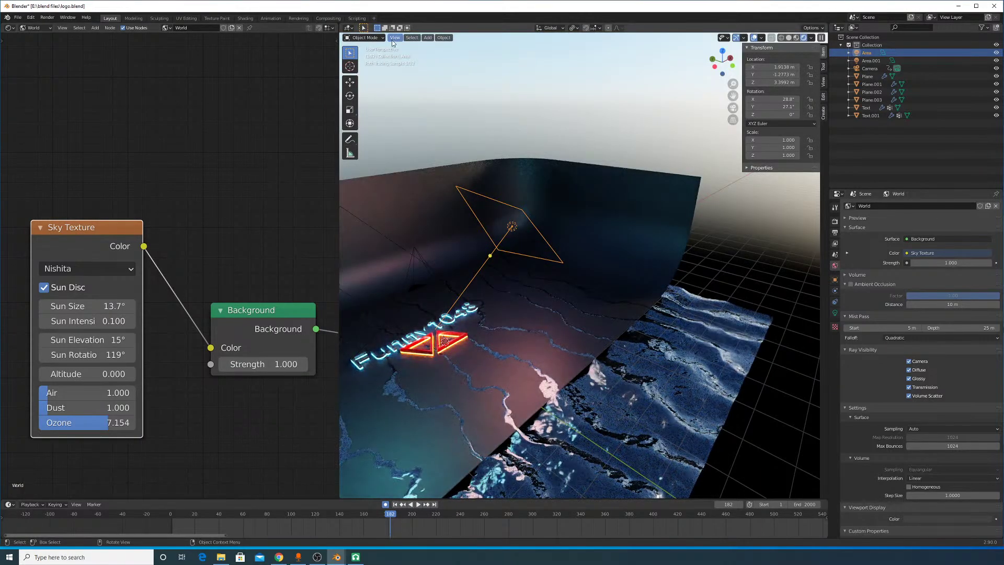
Step: Look through the scene camera and move the animation to frame 56
click(393, 38)
click(498, 124)
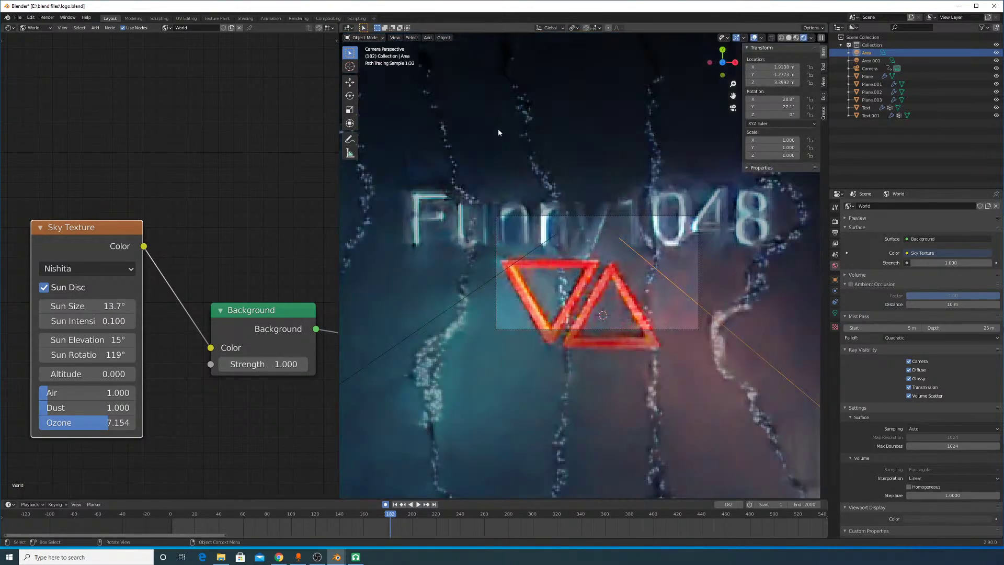
click(239, 510)
key(space)
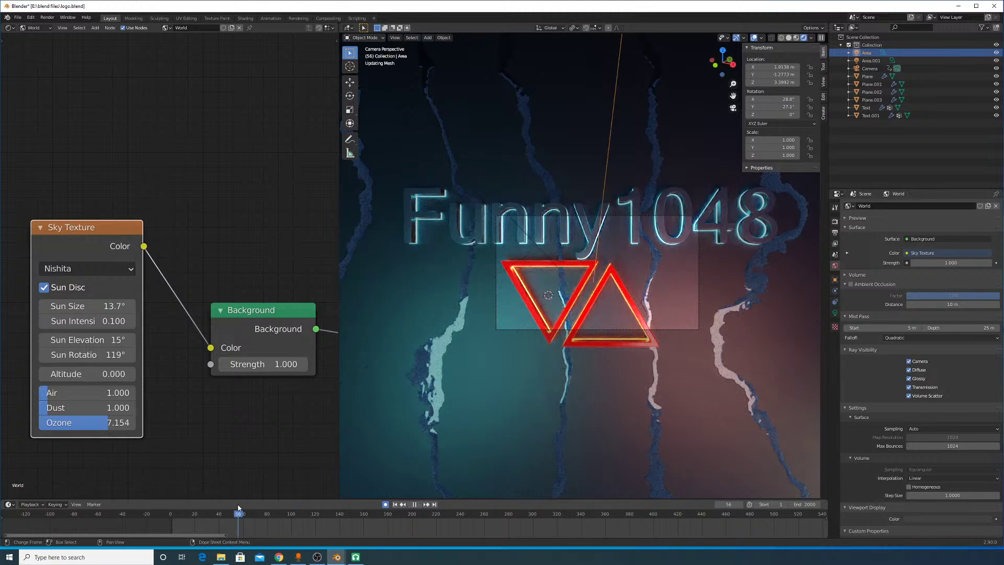
key(space)
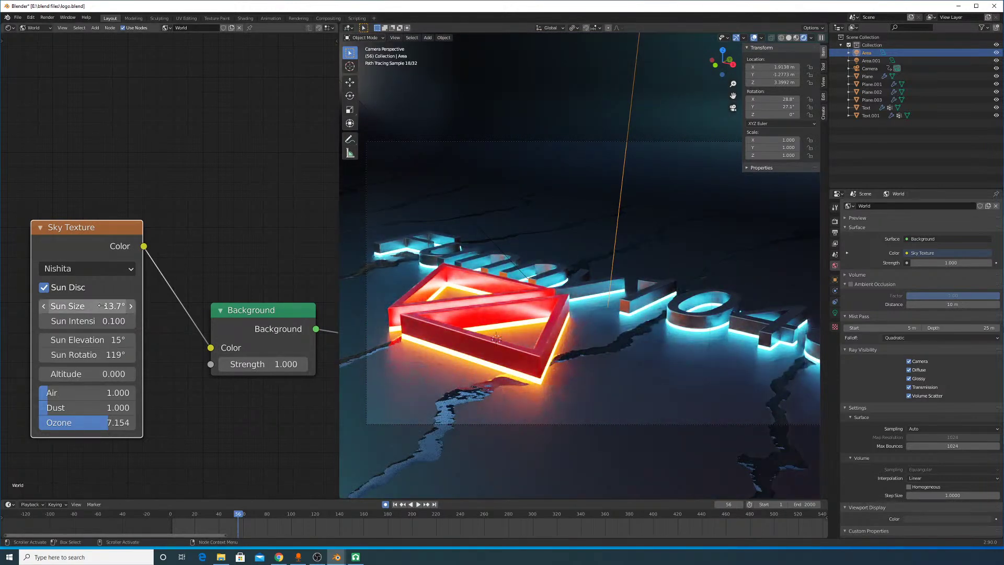
Step: Mute and unmute the World's Background node repeatedly to compare the logo with and without sky light, leaving it muted
click(255, 332)
key(m)
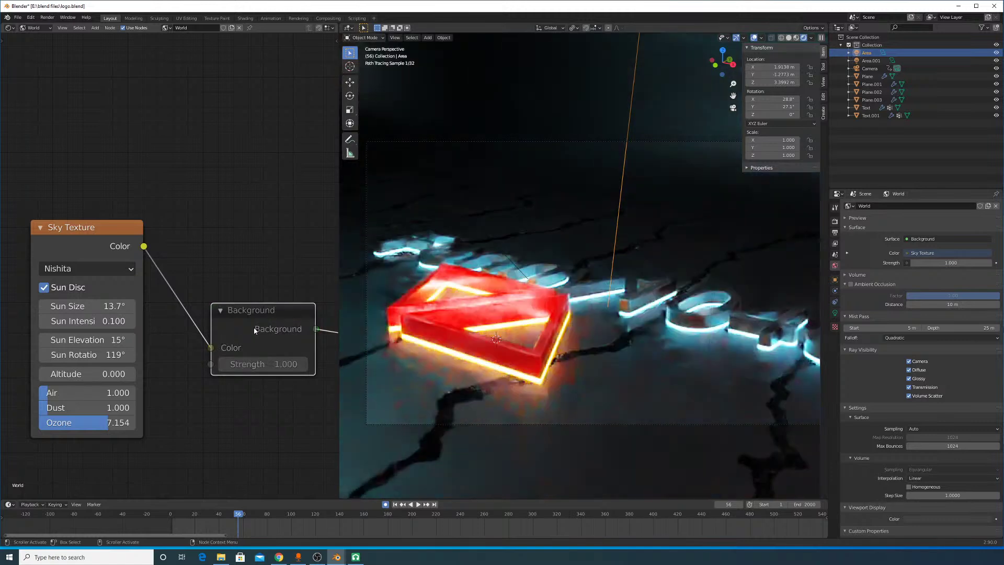
key(m)
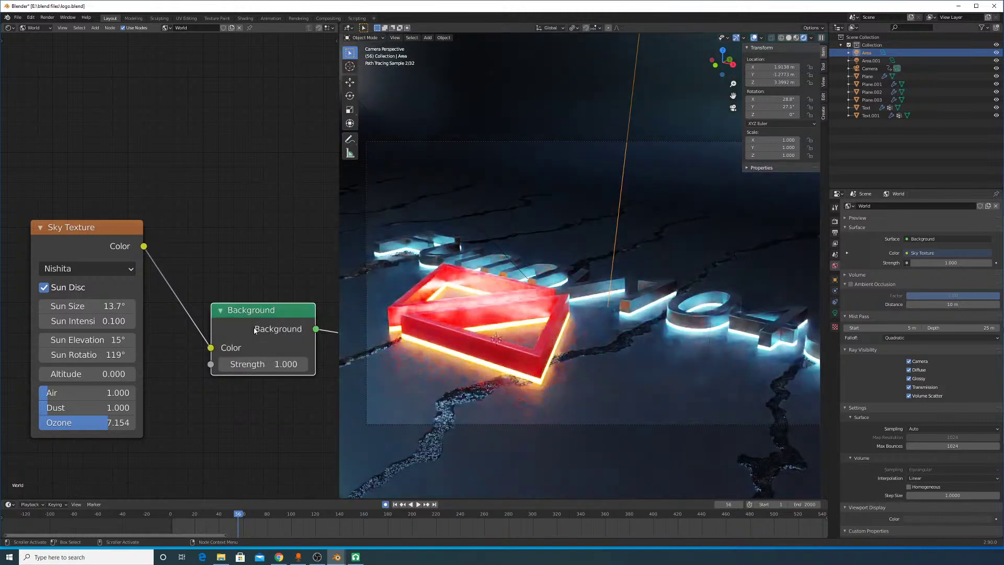
key(m)
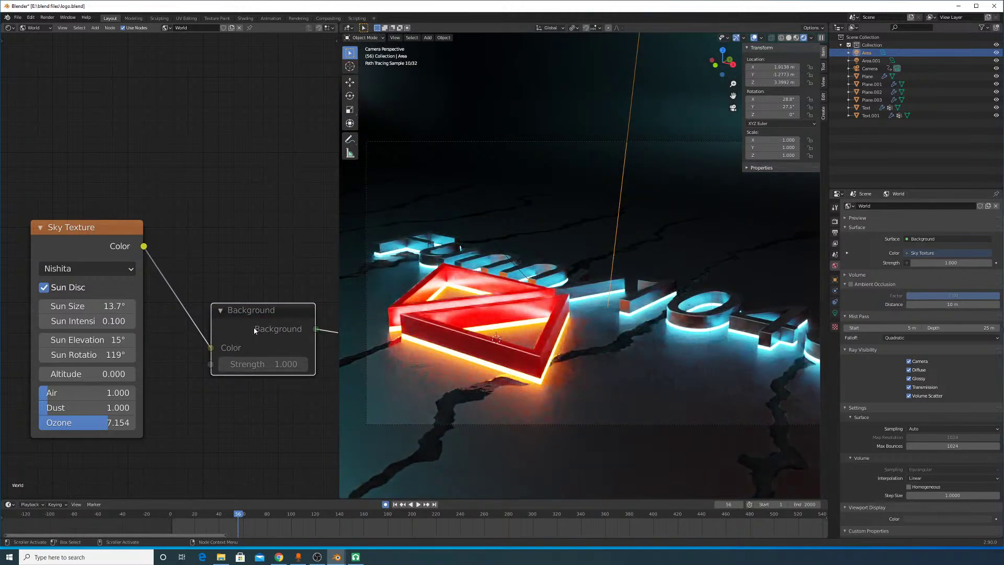
key(m)
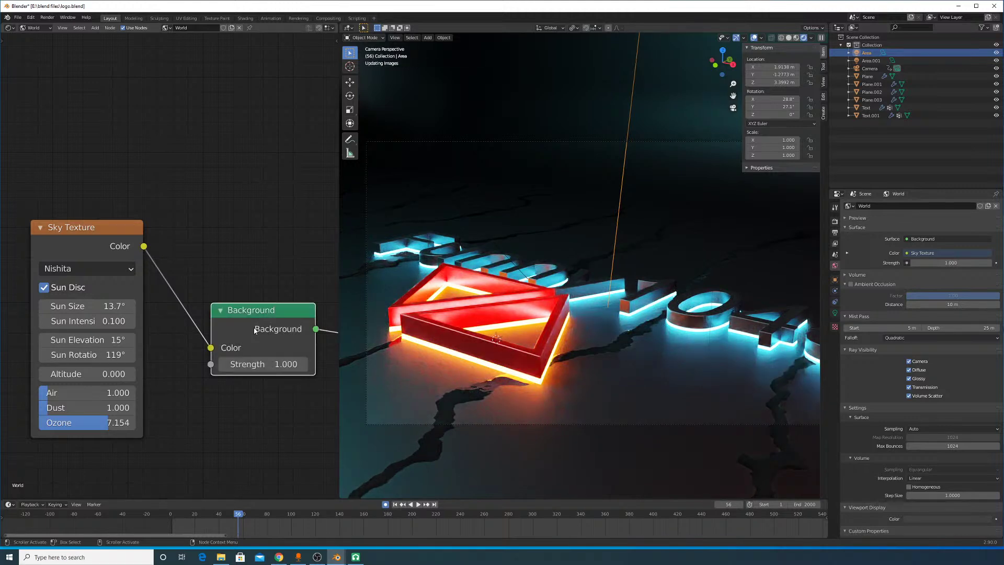
key(m)
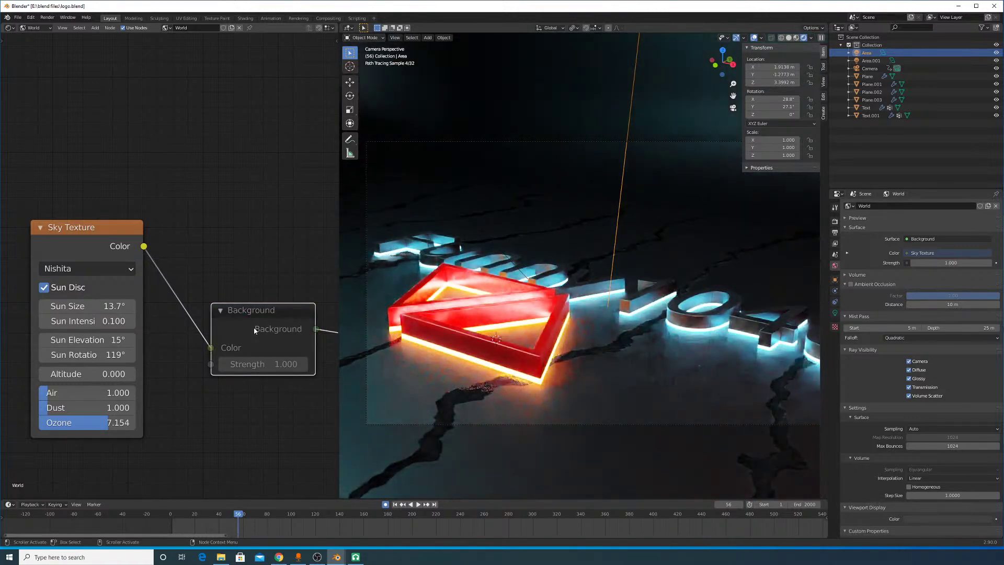
Step: Unmute the World's Background node and try a Sky Texture Ozone value of 0 while viewing the whole scene
key(m)
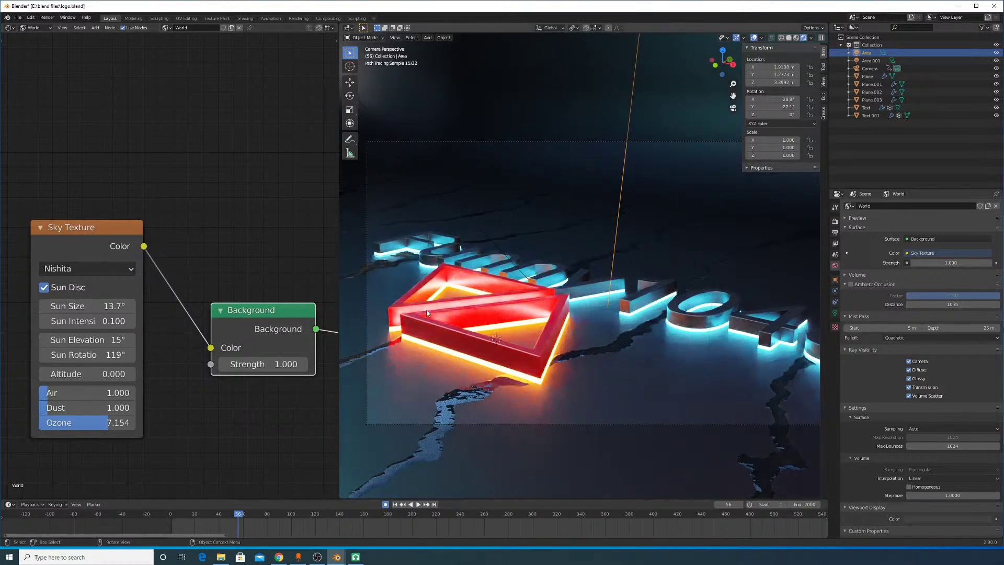
middle_drag(352, 319, 429, 297)
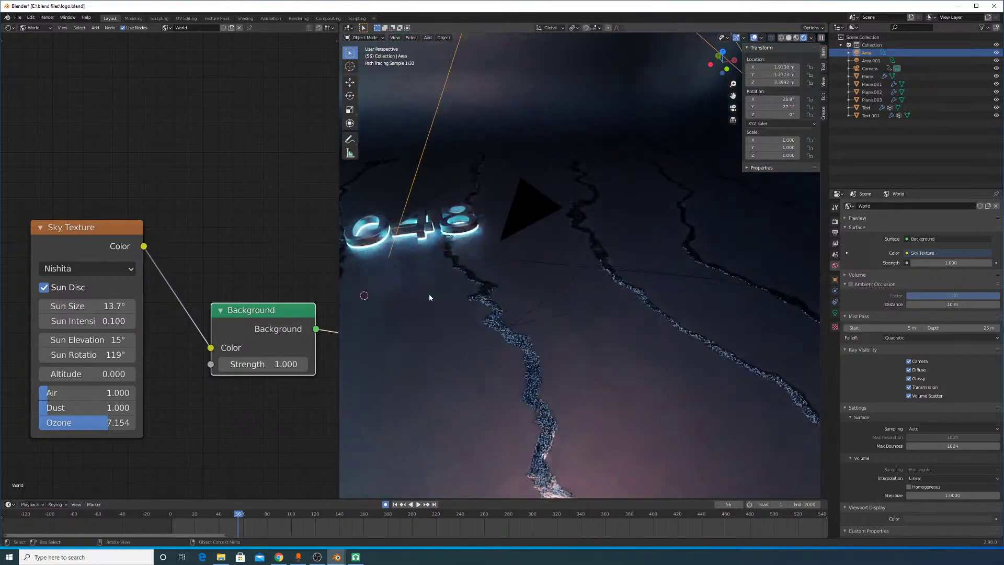
scroll(422, 303, down, 10)
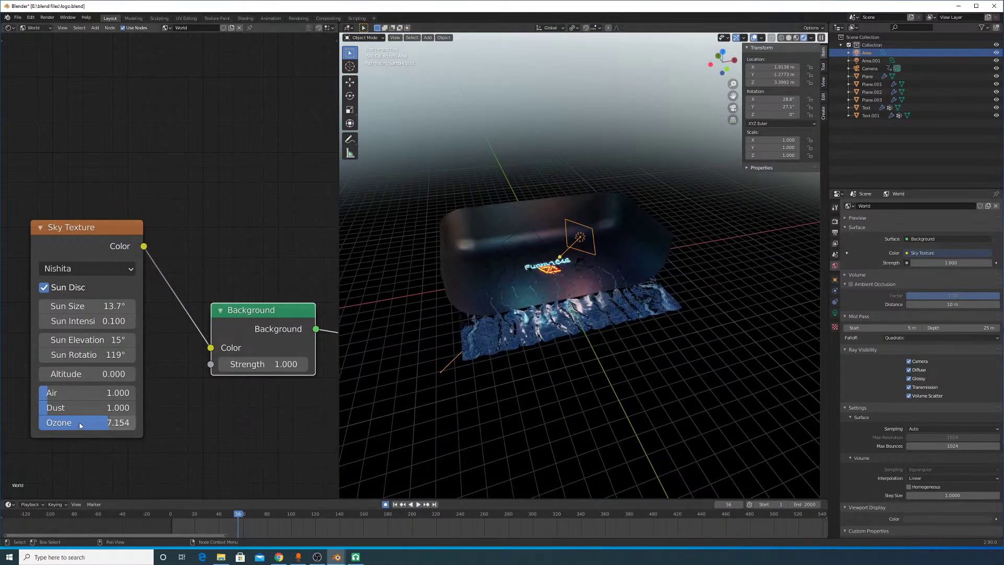
drag(108, 422, 39, 422)
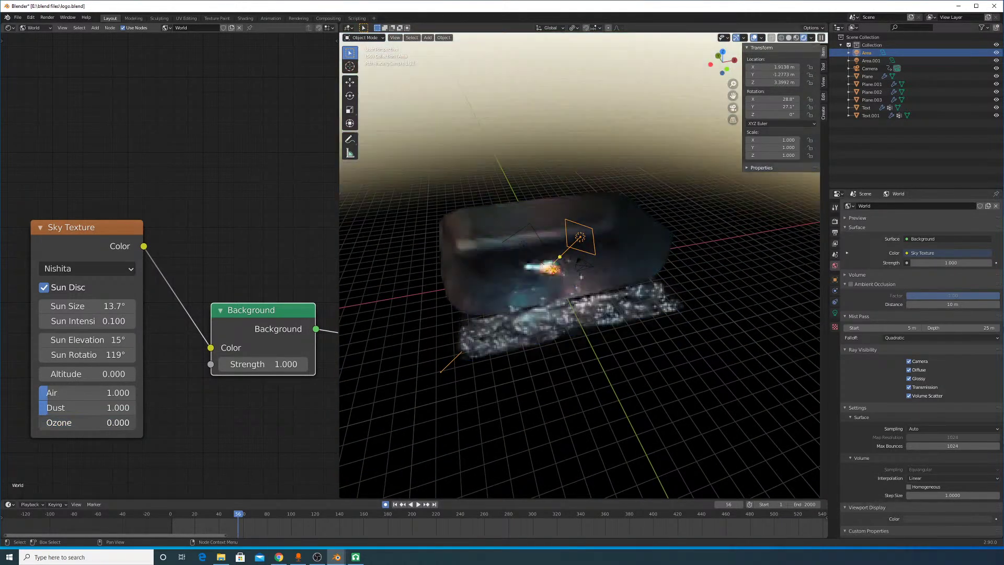
key(Escape)
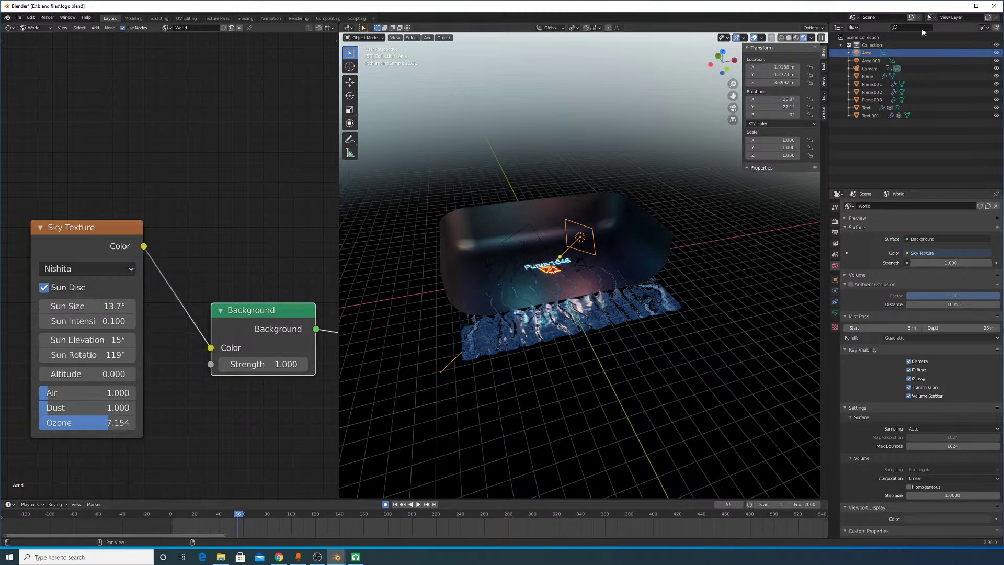
Step: Switch the 3D viewport to solid shading and view the Funny1048 logo up close
click(789, 37)
middle_drag(654, 219, 692, 233)
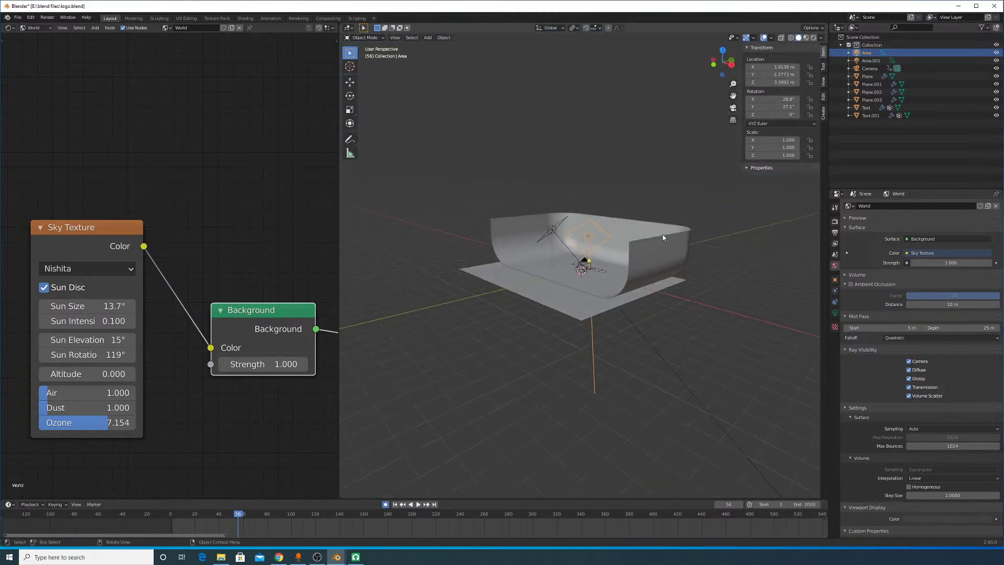
scroll(692, 233, up, 6)
scroll(676, 221, up, 3)
middle_drag(677, 177, 544, 257)
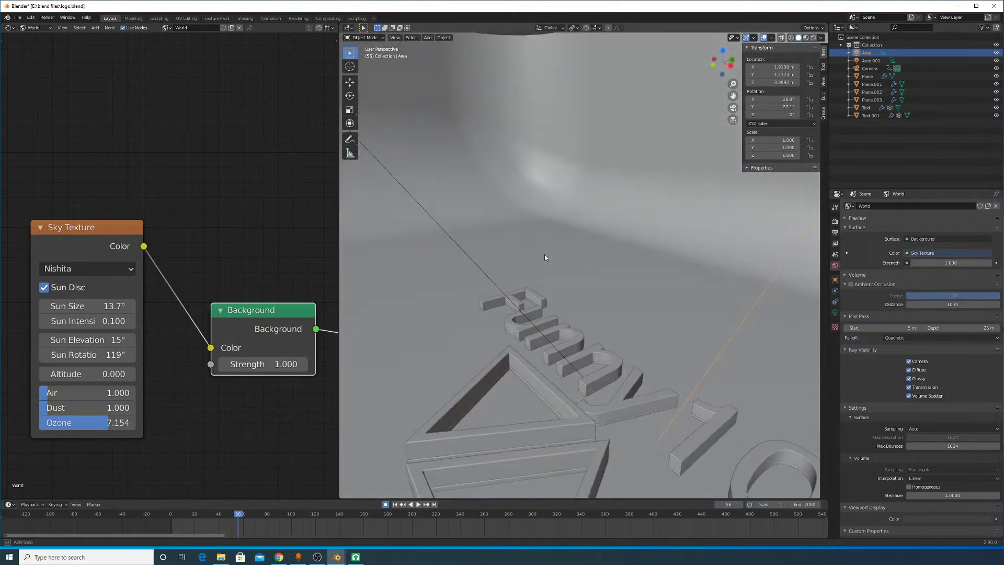
key(KP_Decimal)
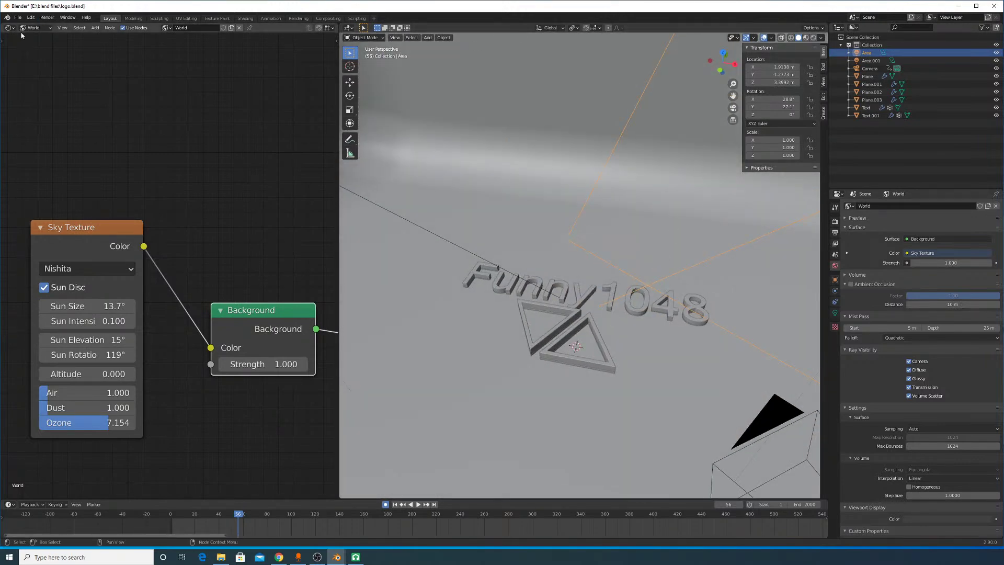
Step: Replace the World shader editor with the Compositor and expand it over the whole 3D viewport area
click(7, 29)
click(37, 85)
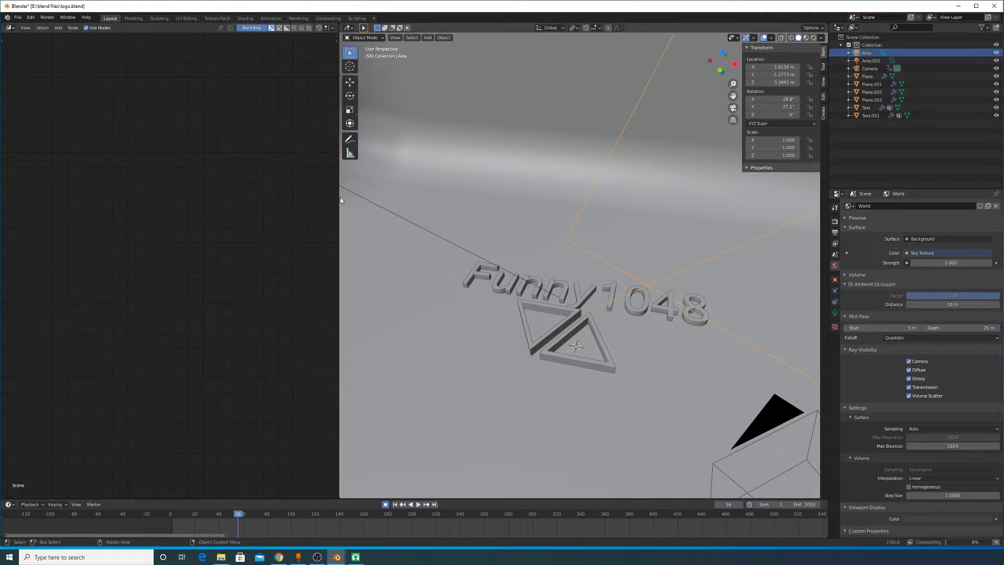
drag(339, 197, 522, 217)
scroll(383, 227, down, 8)
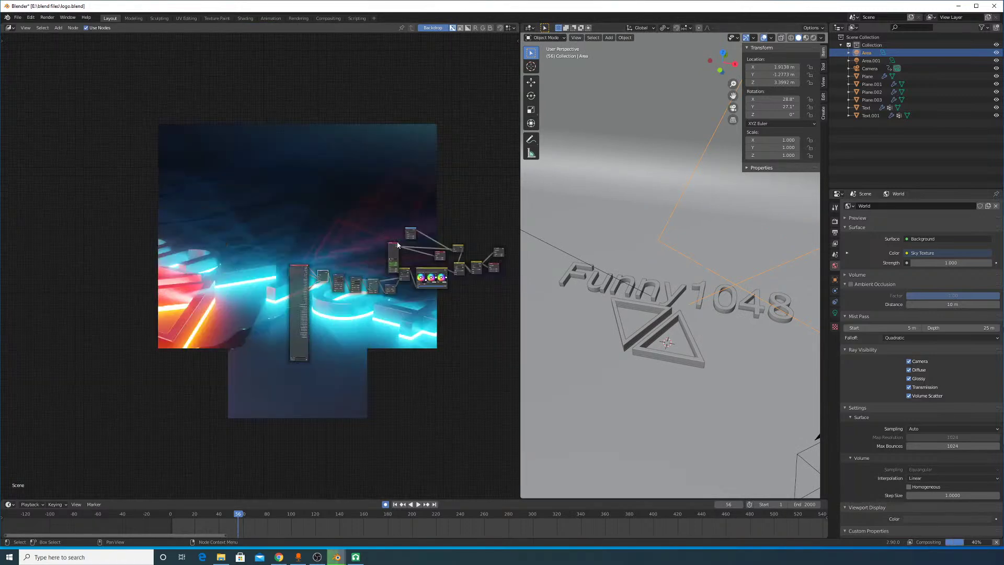
scroll(331, 240, up, 3)
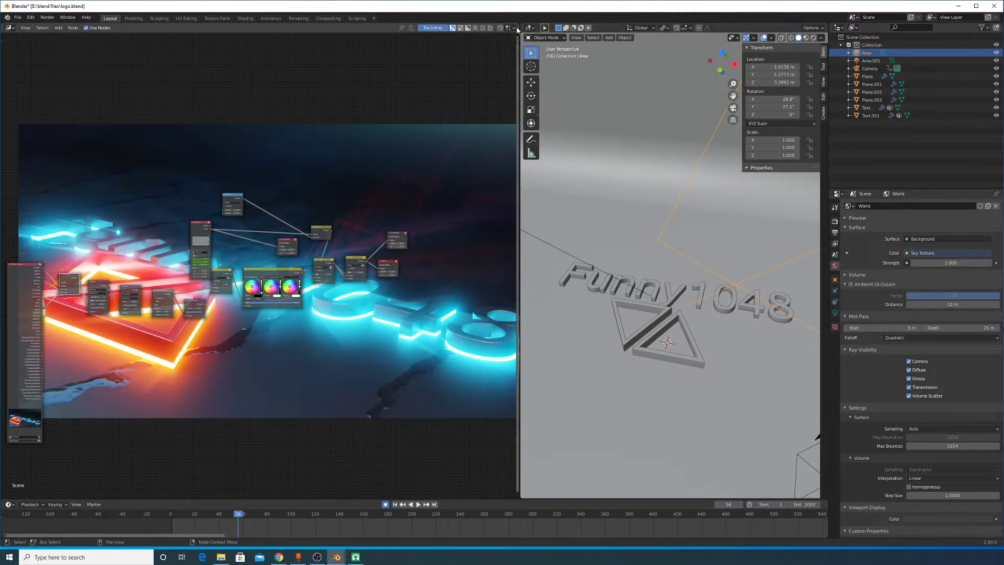
drag(518, 26, 549, 54)
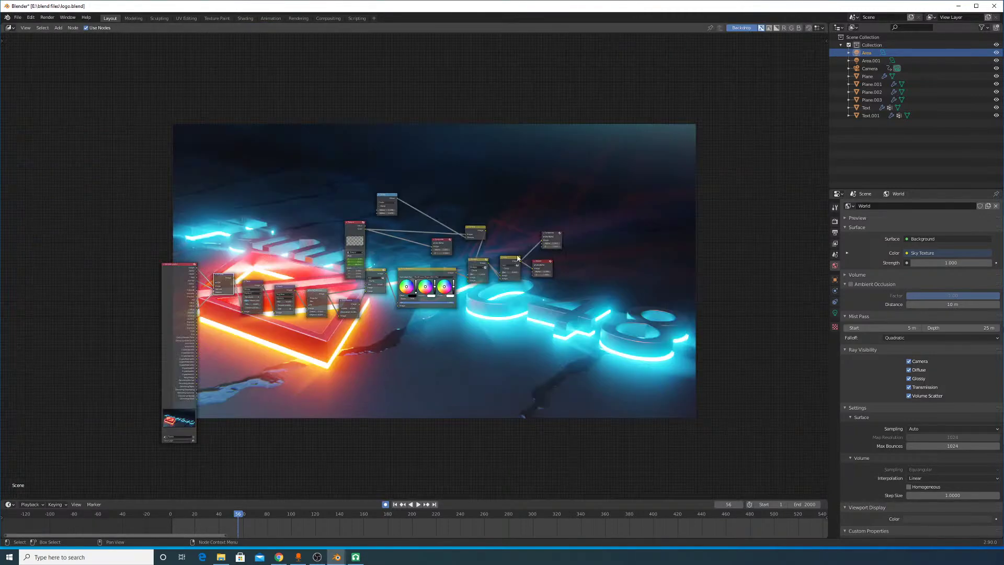
Step: Move the Color Balance node lower and place the Gamma node directly above the Composite node beside the Texture node
scroll(517, 258, up, 6)
drag(469, 290, 486, 347)
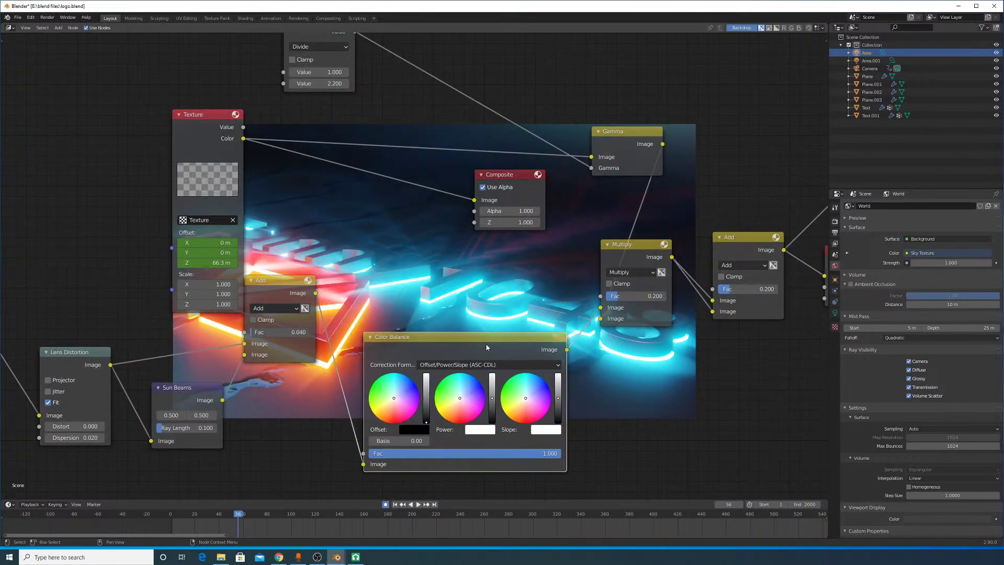
middle_drag(662, 306, 458, 302)
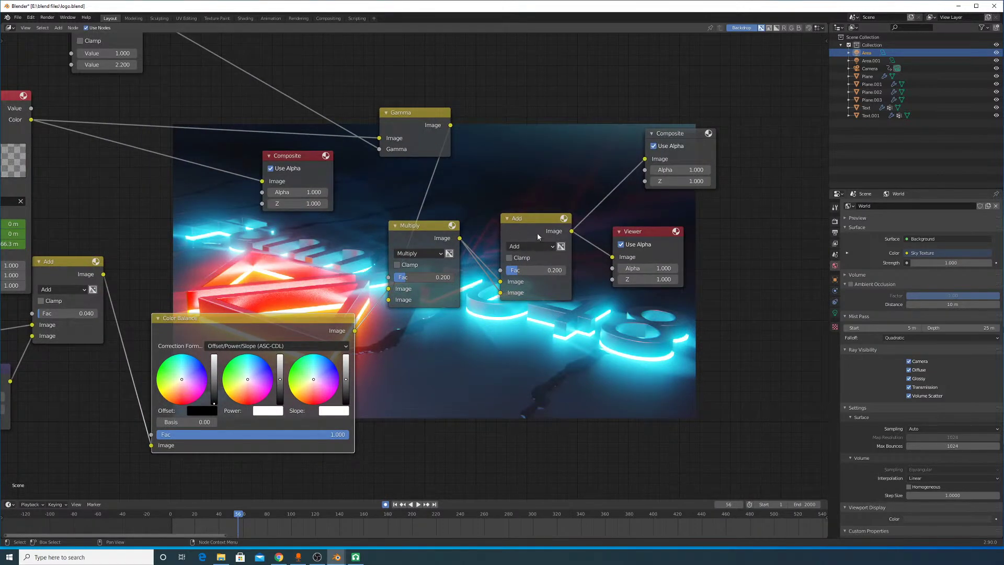
drag(433, 113, 311, 103)
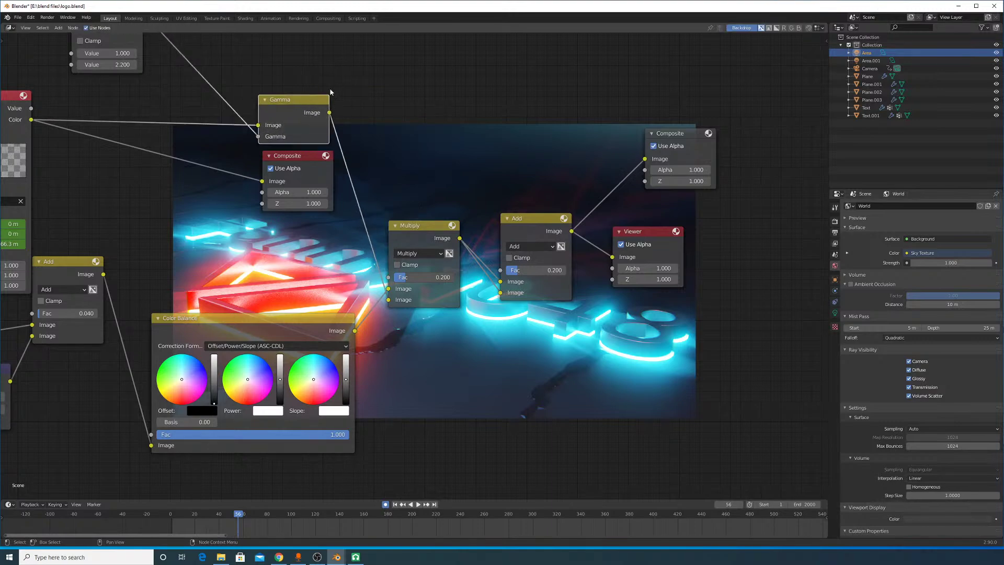
scroll(440, 184, up, 2)
scroll(440, 186, down, 5)
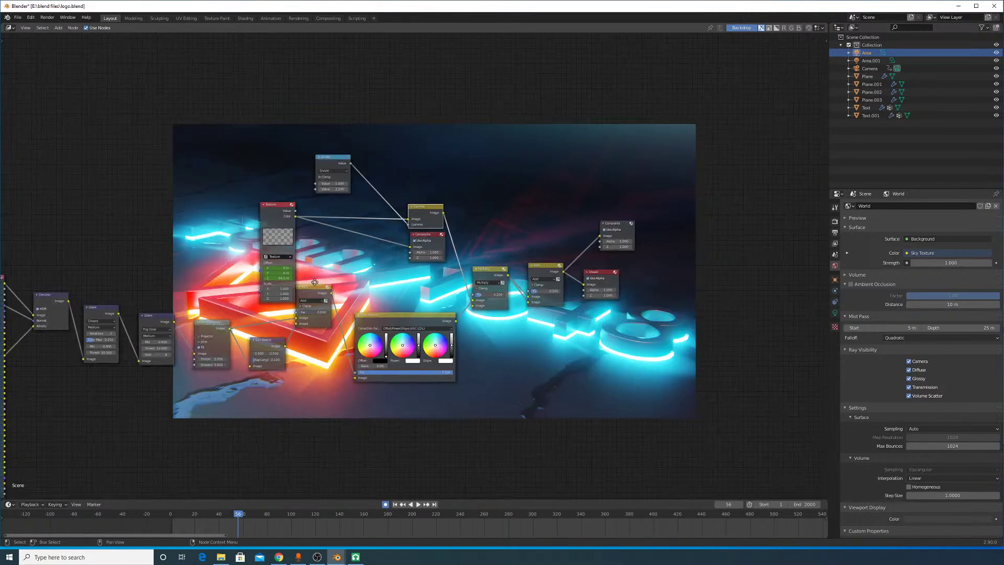
Step: Spread out the Texture, Divide and Gamma nodes, with Gamma raised and Divide just below it, so their links are readable
drag(440, 276, 354, 257)
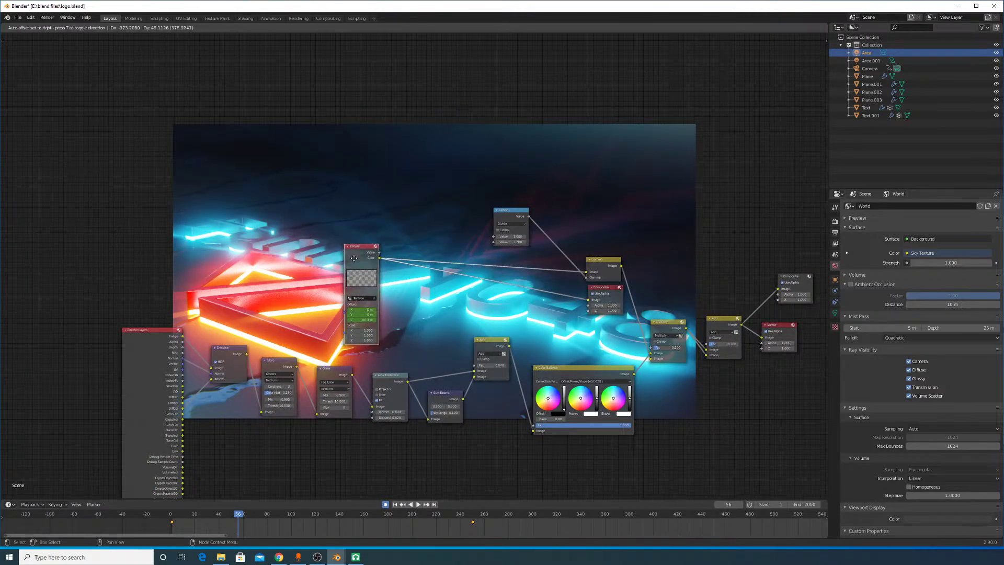
scroll(501, 291, up, 3)
drag(607, 168, 686, 292)
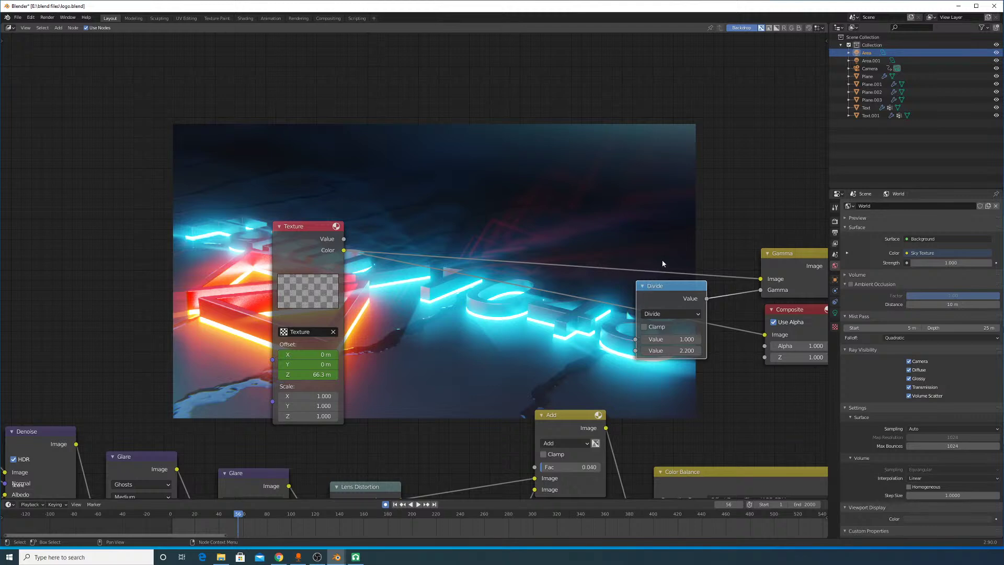
drag(780, 268, 756, 172)
middle_drag(740, 222, 578, 288)
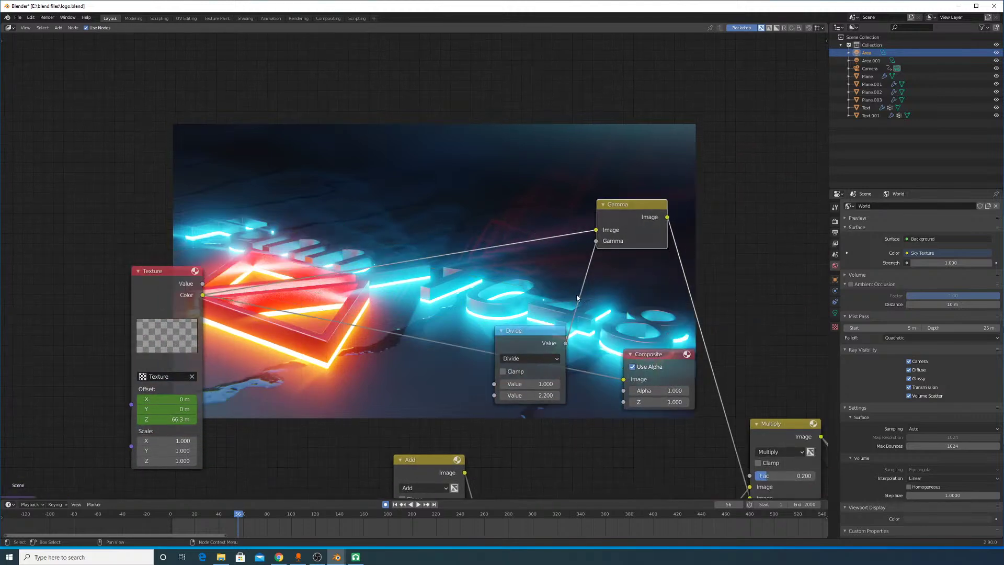
drag(549, 344, 563, 268)
middle_drag(443, 287, 219, 209)
Step: Raise the Multiply node and place the final Add node between it and the output nodes
drag(558, 364, 570, 307)
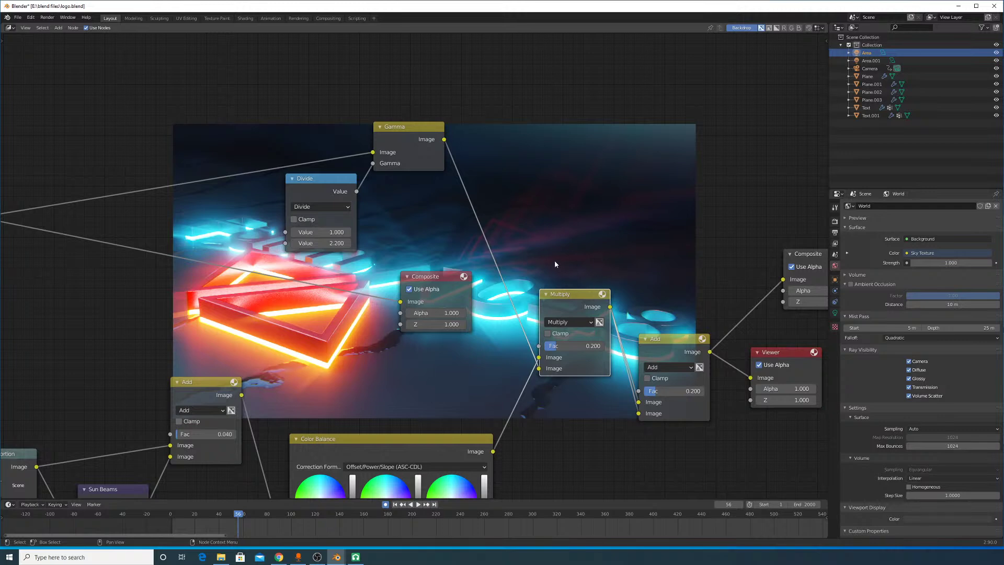
click(678, 349)
key(g)
drag(686, 274, 667, 246)
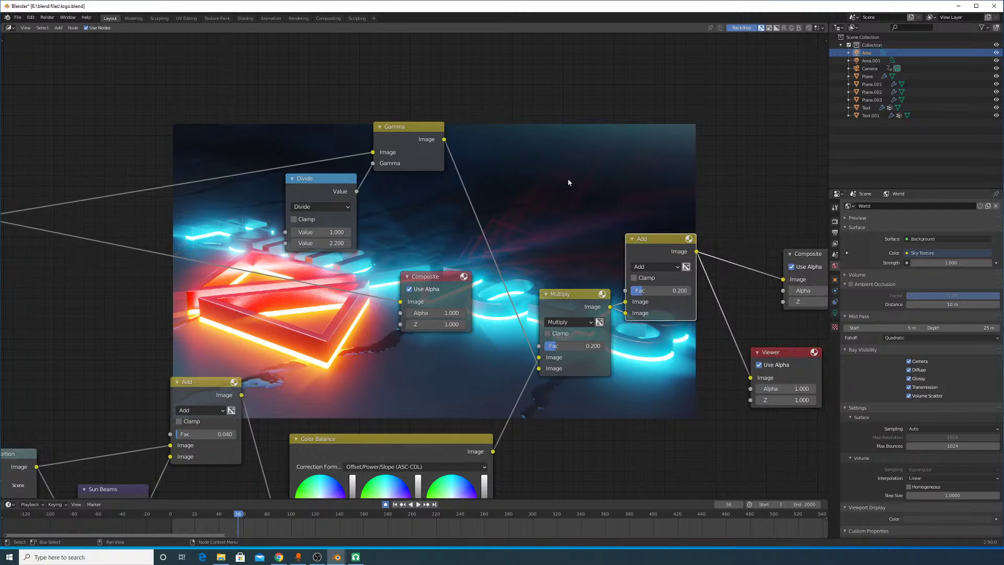
Step: Examine the composited logo image in the backdrop along with the Gamma, Multiply and final Add nodes
middle_drag(540, 210, 467, 281)
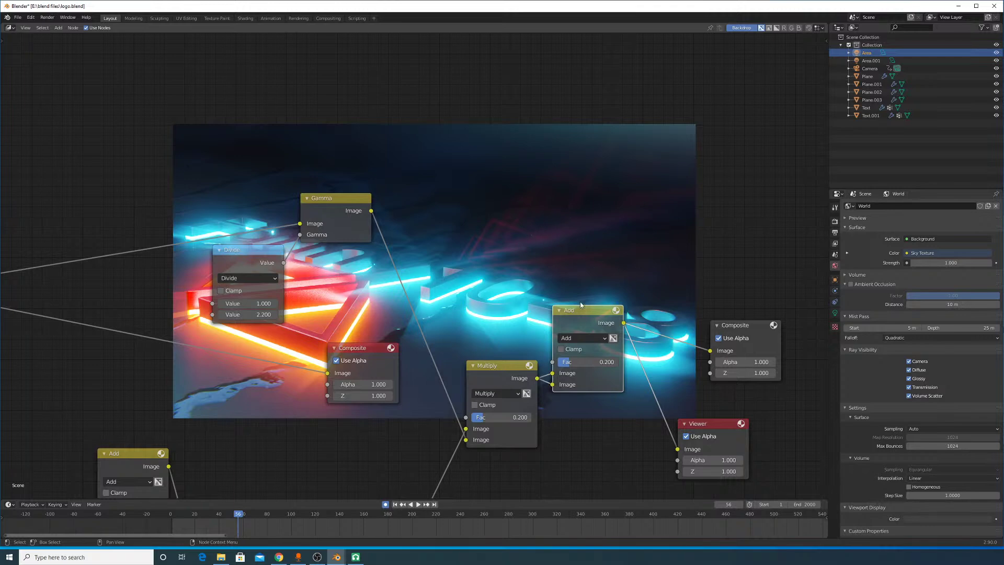
middle_drag(530, 183, 512, 308)
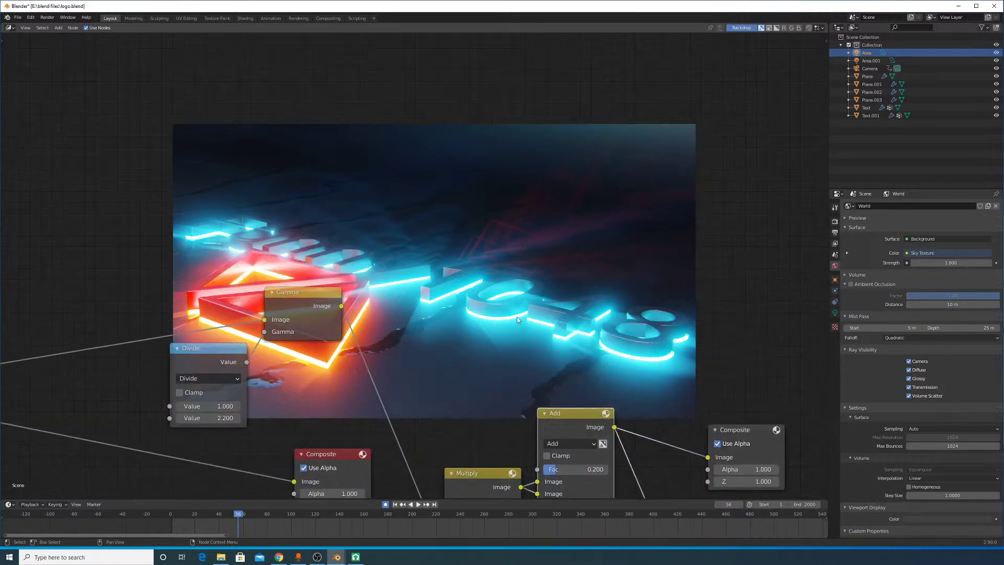
middle_drag(572, 252, 379, 280)
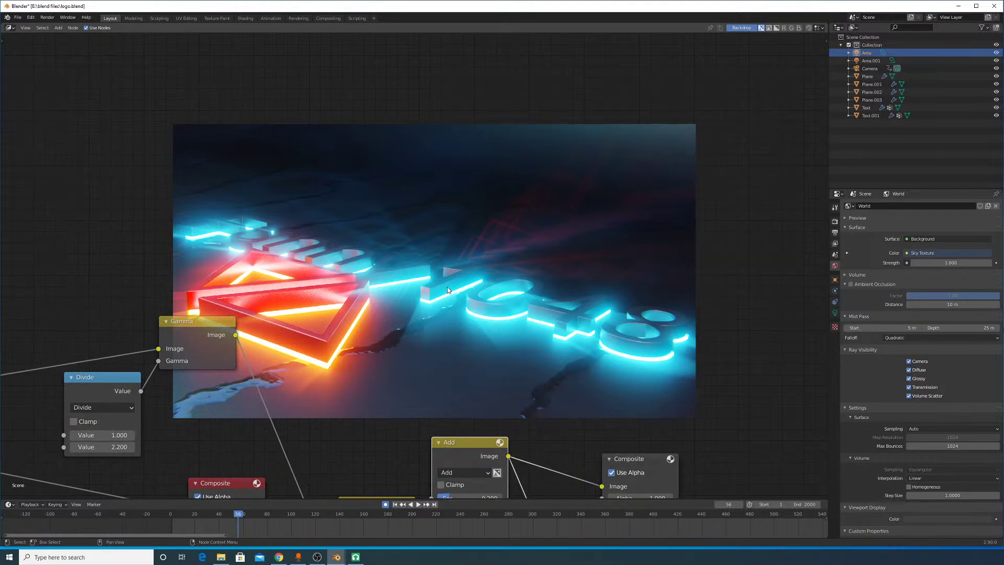
middle_drag(447, 481, 661, 306)
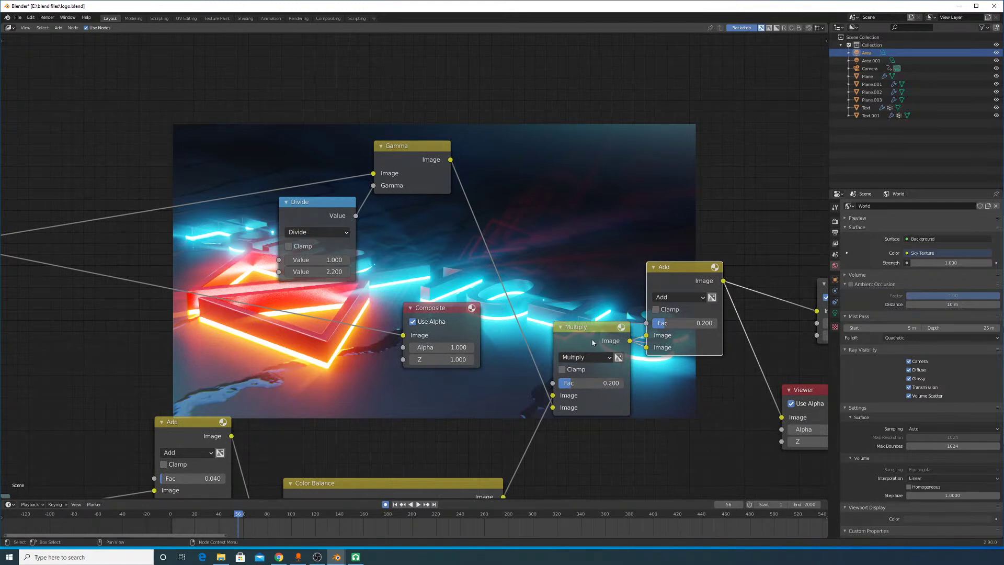
middle_drag(449, 203, 568, 171)
drag(519, 251, 539, 91)
middle_drag(548, 106, 659, 292)
drag(659, 293, 627, 168)
Step: Preview the Texture node's Color output in the compositor backdrop
middle_drag(267, 368, 533, 298)
scroll(533, 298, up, 1)
scroll(447, 260, up, 1)
middle_drag(447, 260, 426, 180)
ctrl+shift+click(337, 211)
ctrl+shift+click(337, 208)
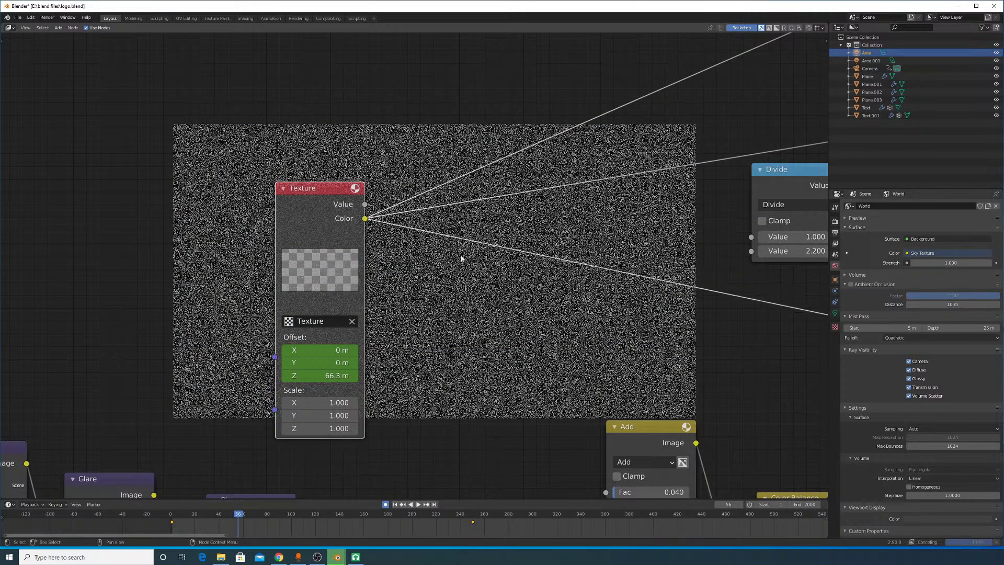
middle_drag(444, 240, 489, 350)
middle_drag(432, 256, 444, 288)
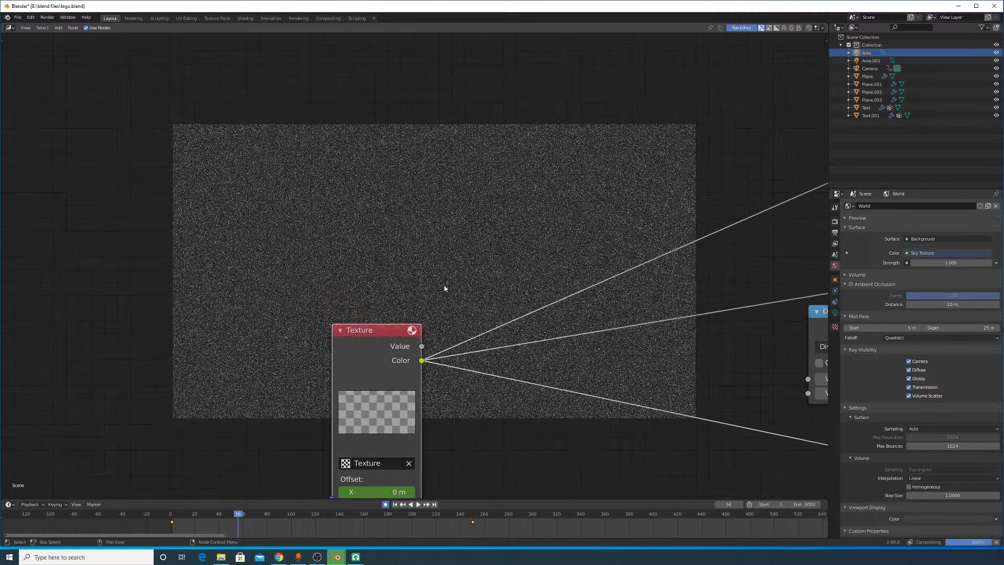
Step: Preview the unprocessed Render Layers image in the backdrop and show the Cycles render sampling settings
middle_drag(429, 232, 475, 187)
middle_drag(295, 295, 441, 225)
ctrl+shift+click(235, 264)
middle_drag(352, 186, 426, 348)
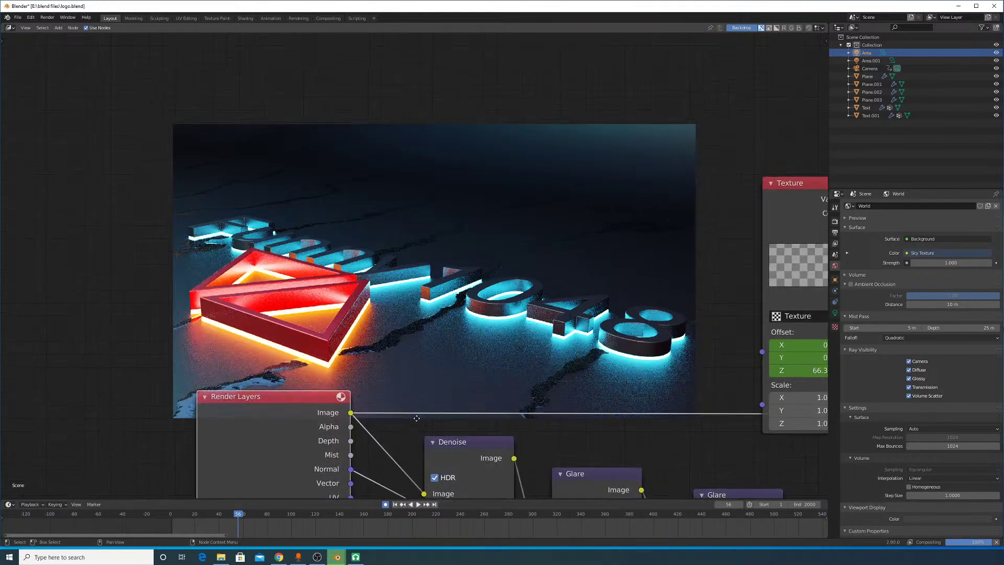
click(835, 221)
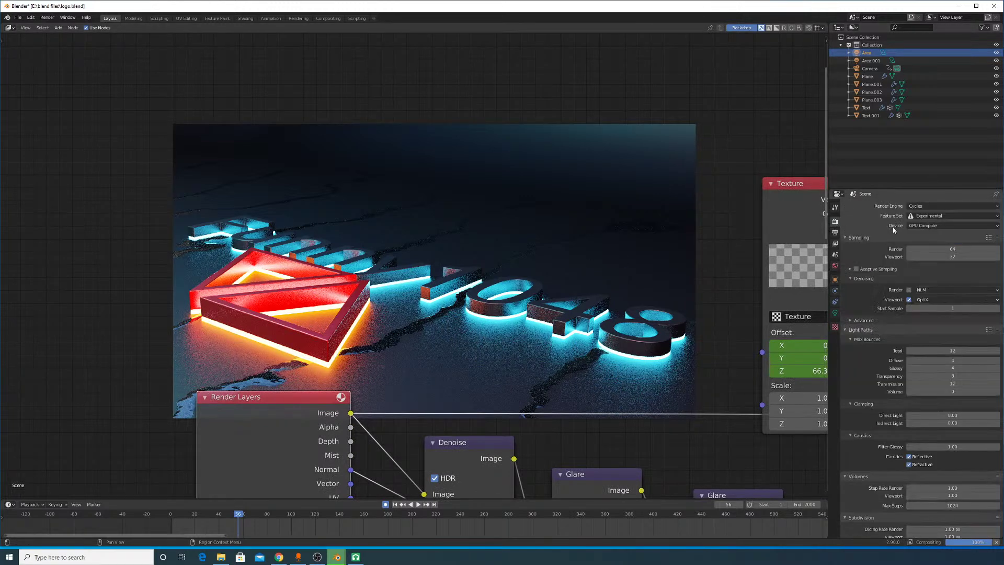
shift+scroll(585, 230, down, 5)
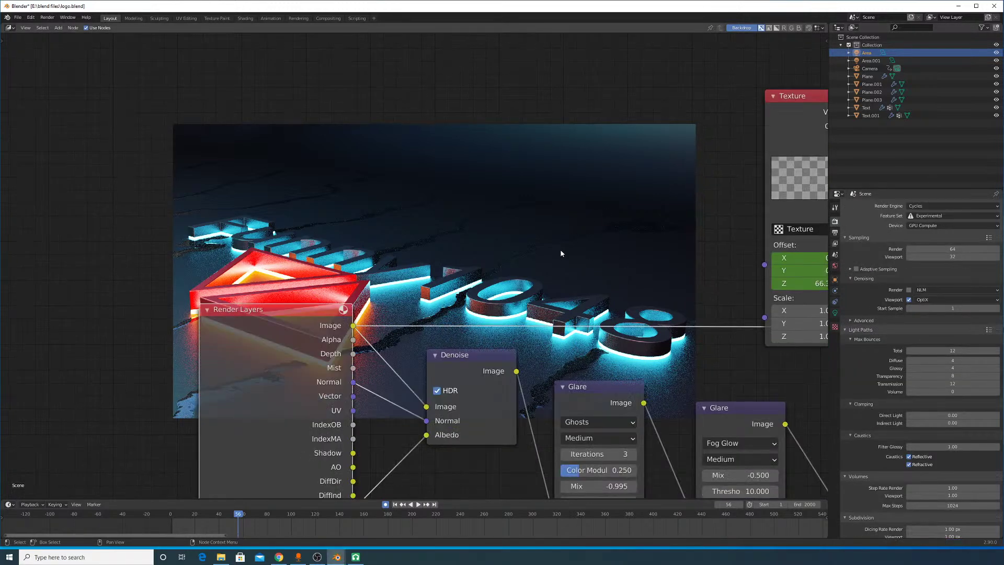
Step: Preview the Denoise node's output in the backdrop and enlarge the backdrop image
ctrl+shift+click(501, 372)
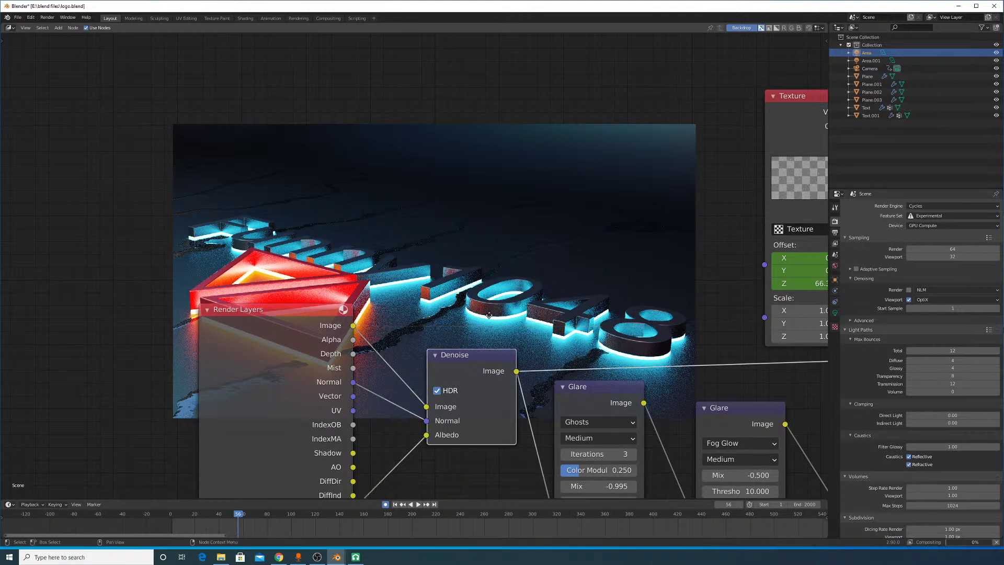
middle_drag(489, 314, 463, 395)
key(alt+v)
key(alt+v)
key(alt+v)
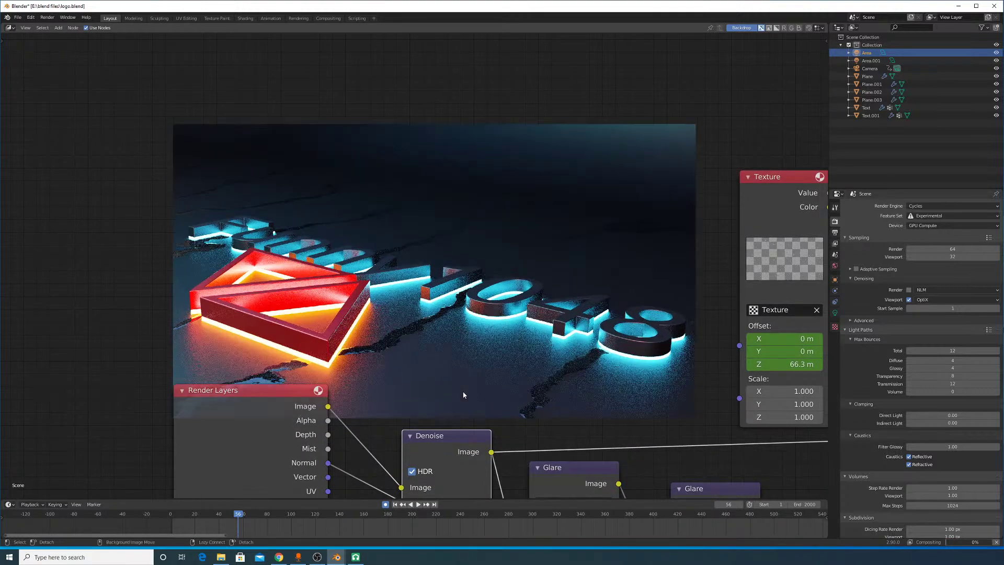
shift+scroll(467, 369, down, 10)
Step: Compare the raw Render Layers image with the Denoise node's output in the backdrop, ending on the denoised image
ctrl+shift+click(340, 257)
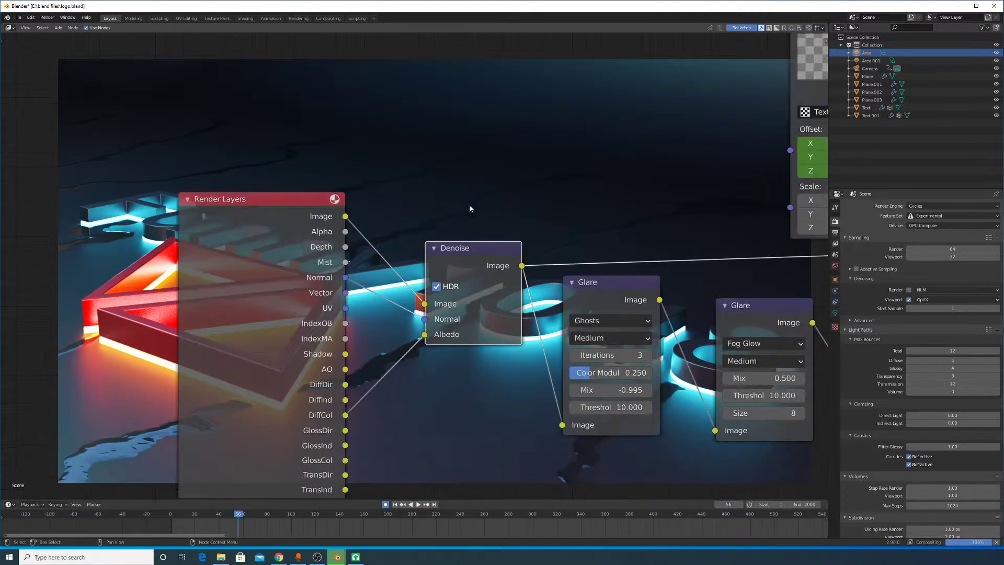
middle_drag(482, 278, 293, 295)
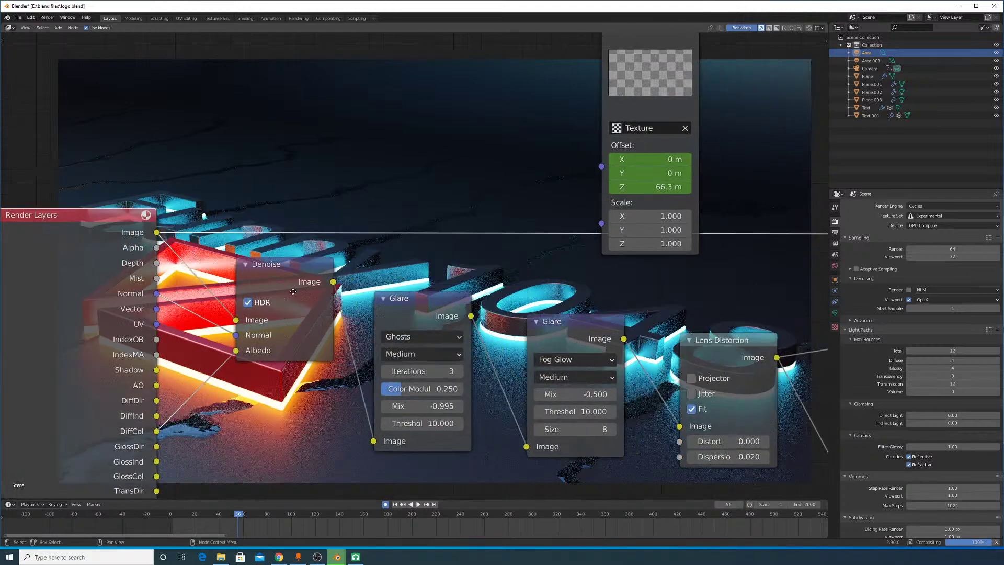
ctrl+shift+click(282, 277)
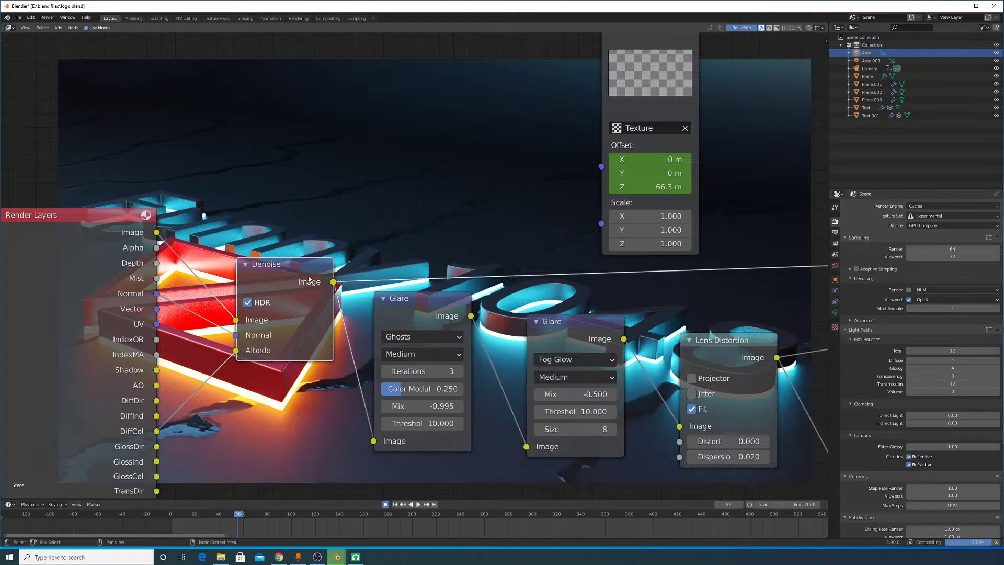
Step: Mute the Denoise node in the compositor
key(m)
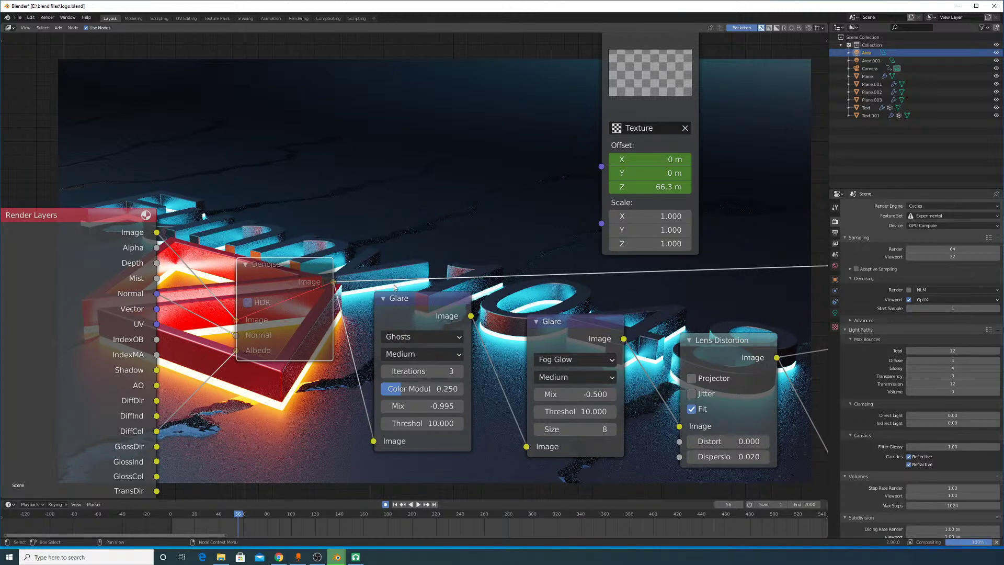
scroll(397, 285, down, 4)
middle_drag(505, 347, 357, 303)
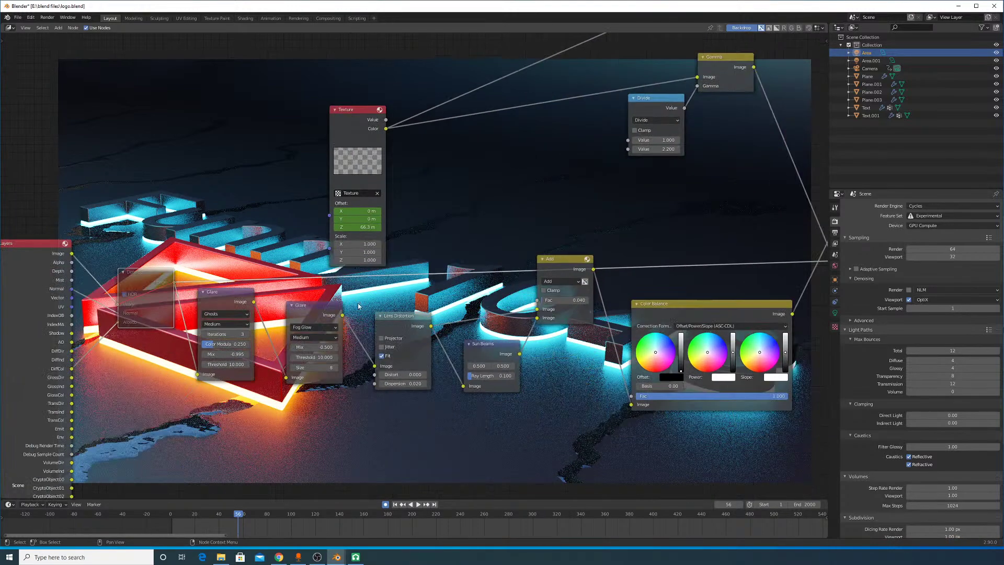
Step: Move the Ghosts Glare node and the Fog Glow Glare node up, in line with the Denoise node
scroll(357, 303, up, 3)
middle_drag(157, 262, 454, 91)
drag(418, 116, 415, 78)
scroll(444, 97, up, 1)
middle_drag(444, 97, 408, 163)
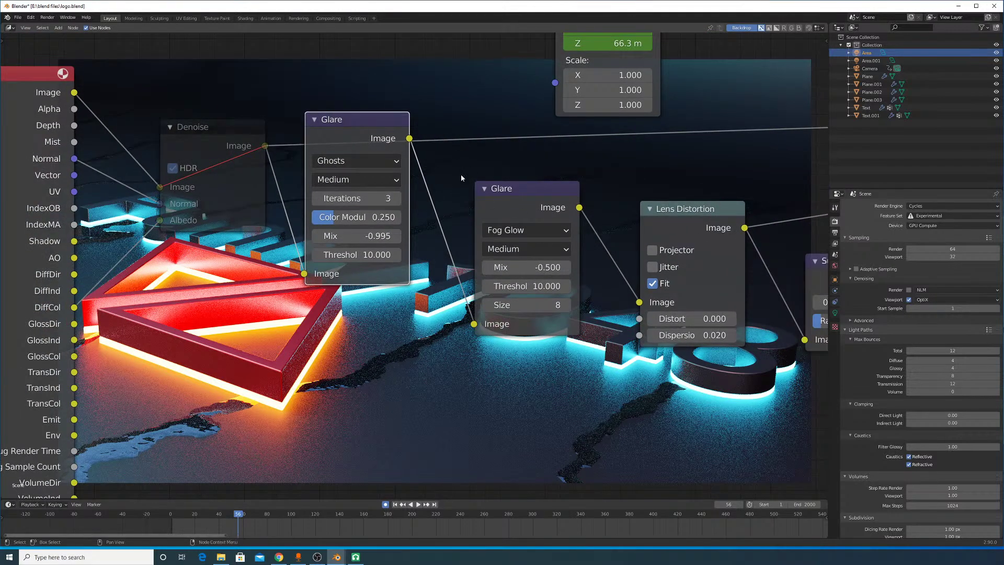
drag(534, 207, 506, 153)
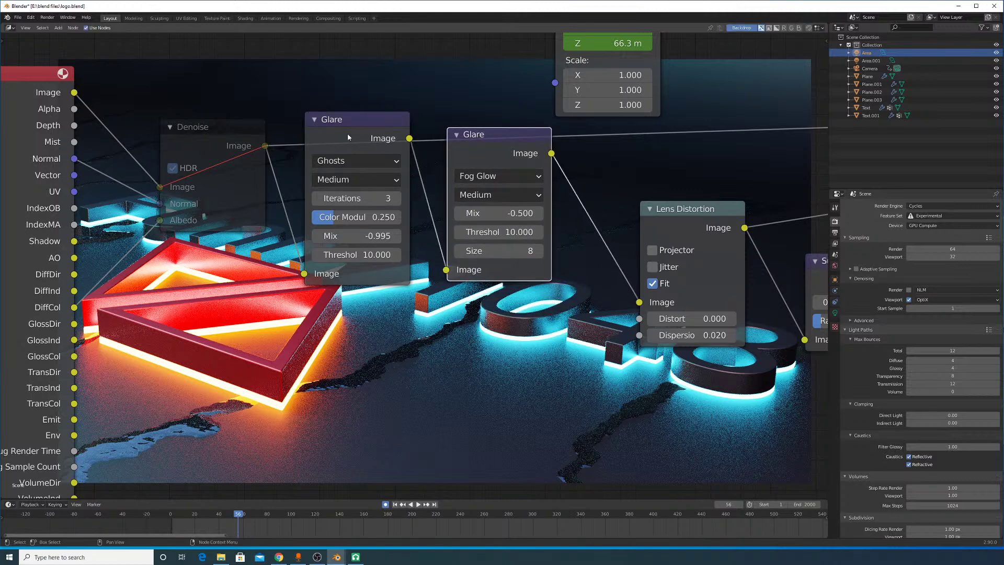
Step: Preview the Ghosts Glare node's output in the backdrop and inspect its ghost reflections above the logo
click(359, 129)
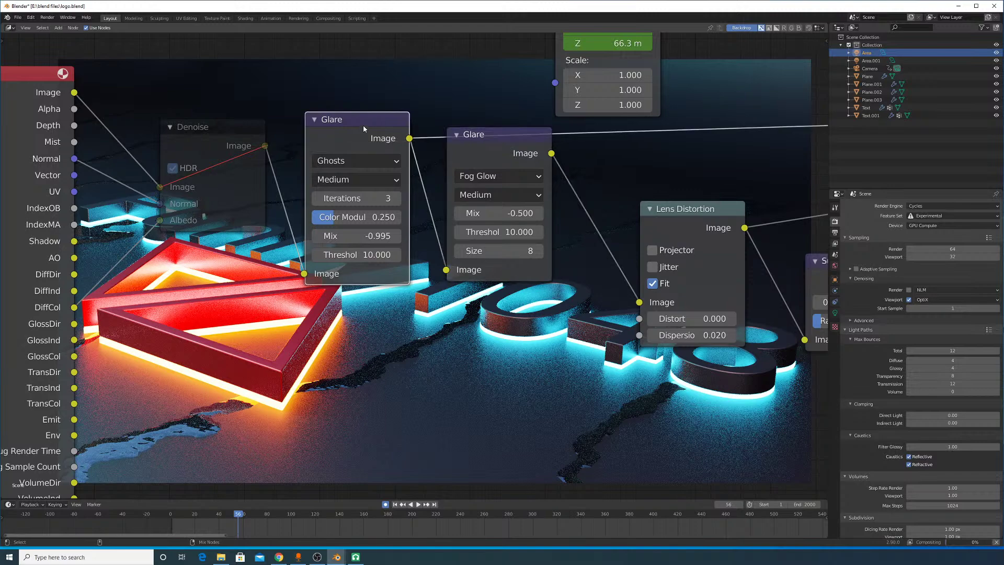
middle_drag(430, 250, 419, 159)
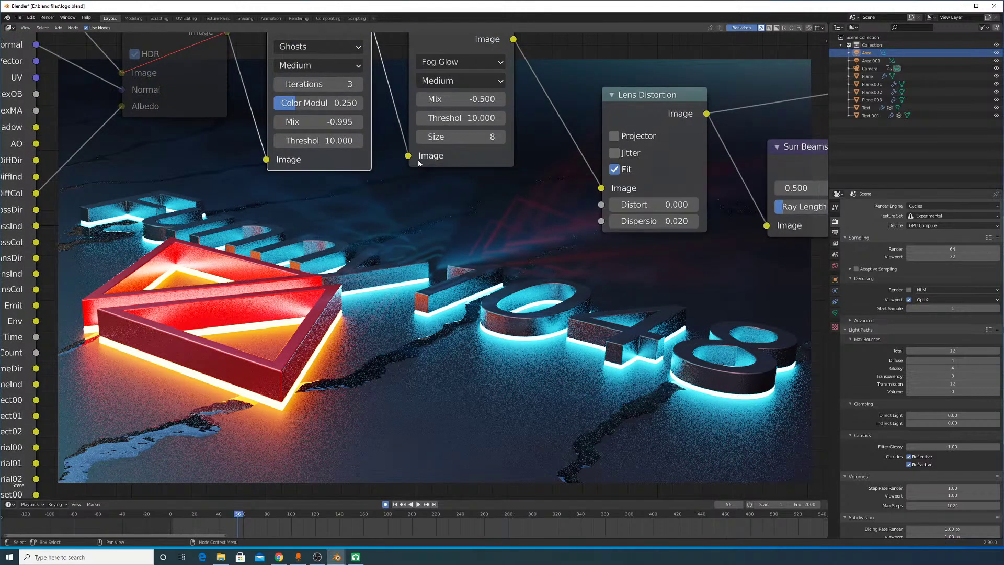
middle_drag(402, 204, 415, 302)
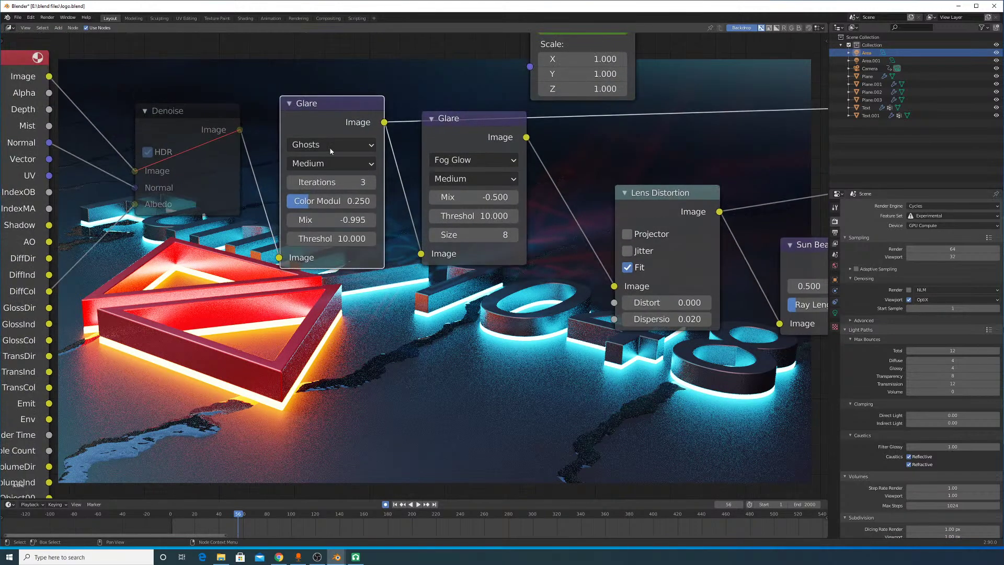
middle_drag(343, 125, 544, 382)
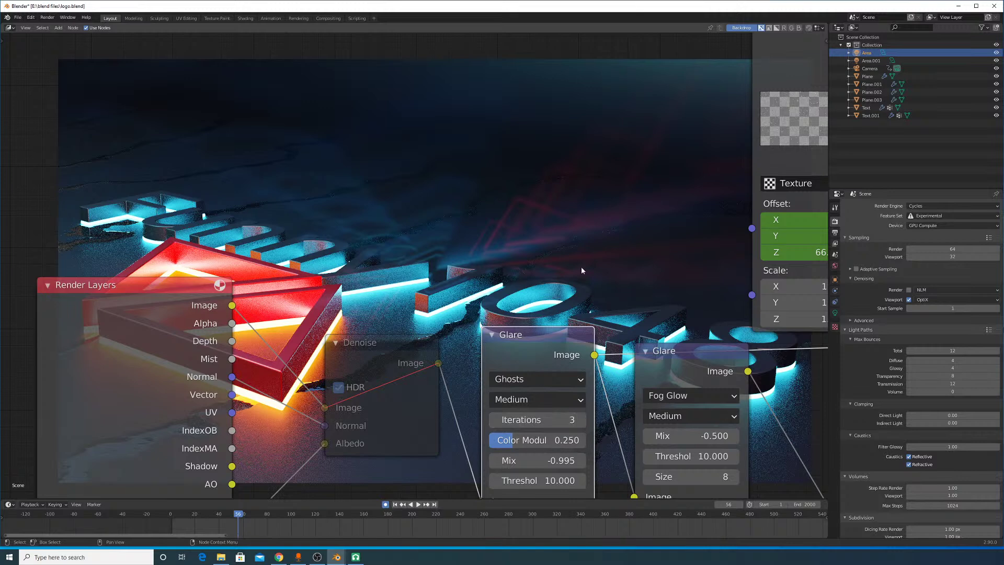
middle_drag(544, 302, 554, 268)
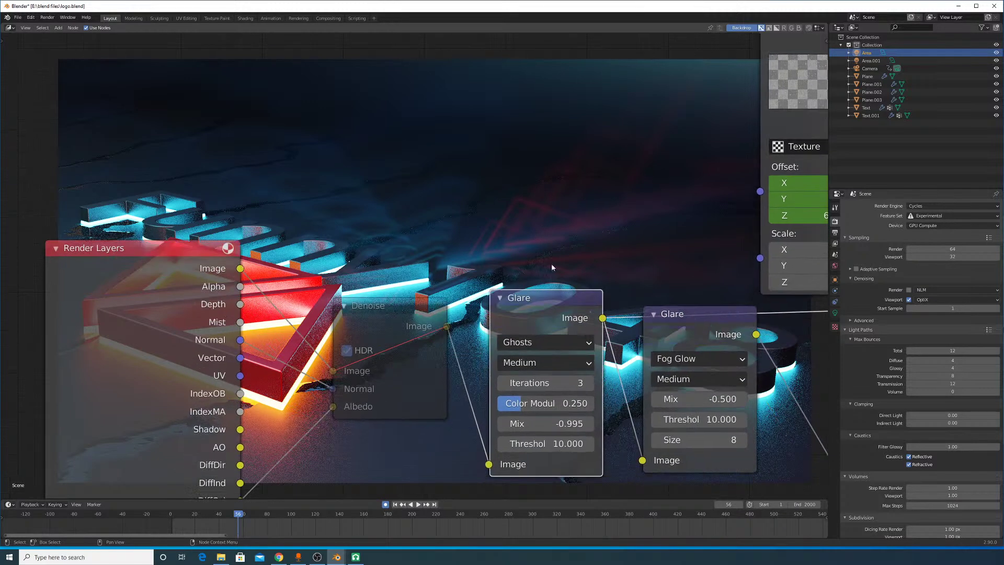
Step: Try a Mix of -0.895 on the Ghosts Glare node, then restore it to -0.995
mouse_move(547, 424)
mouse_down()
mouse_move(580, 425)
mouse_move(548, 424)
mouse_up()
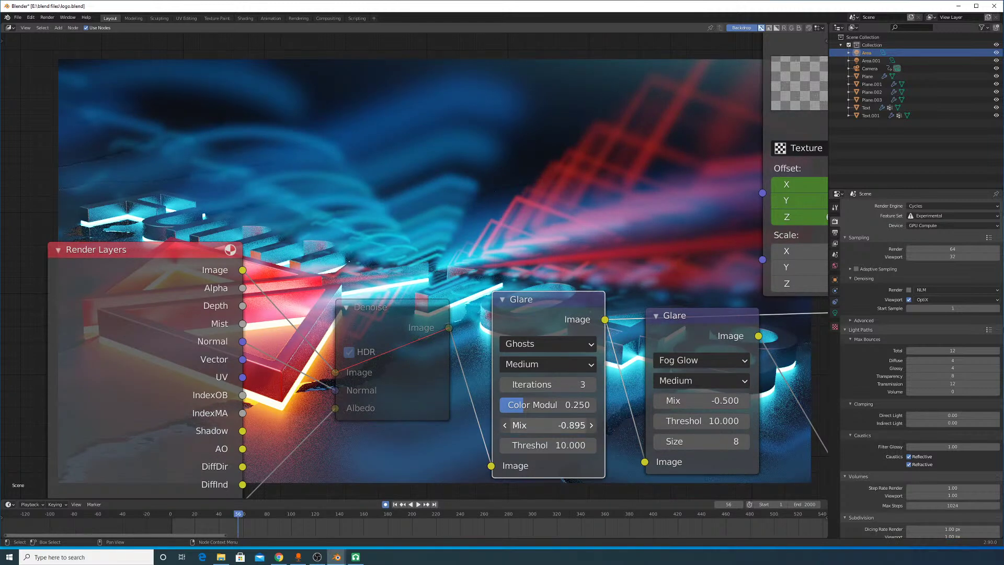
drag(548, 425, 546, 425)
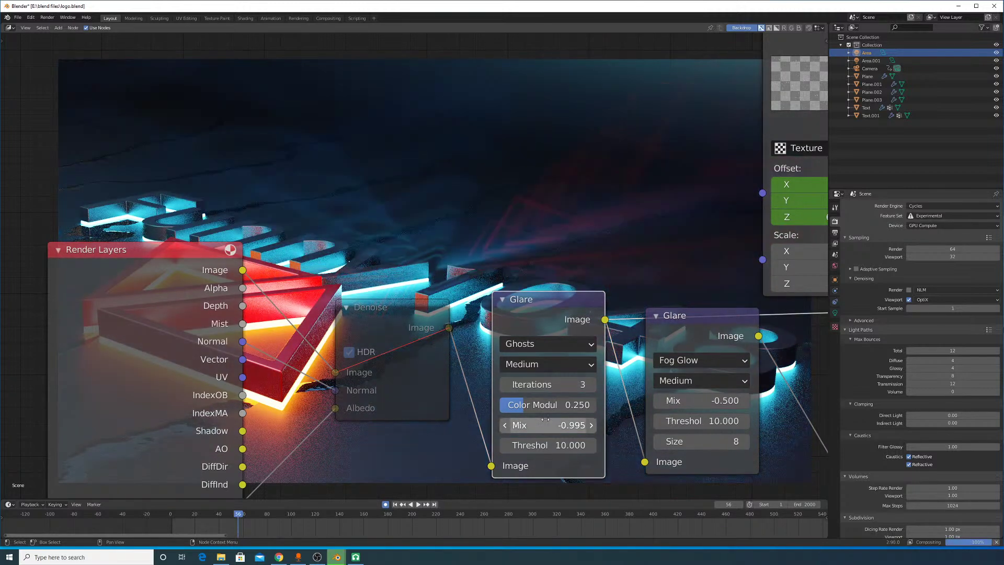
Step: Move the Texture node up and closer to the Render Layers side, above the Glare nodes
middle_drag(528, 301, 514, 336)
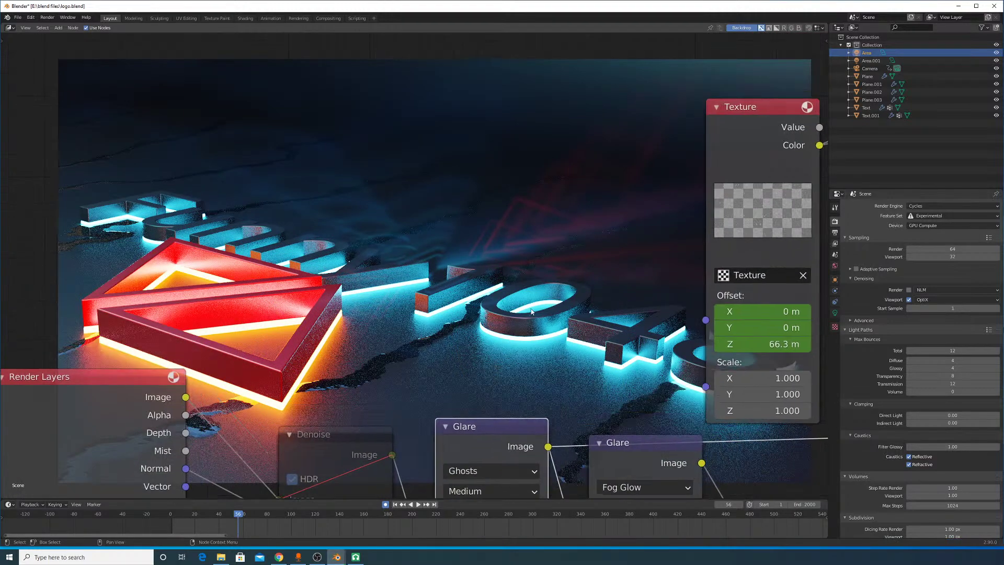
drag(752, 159, 660, 102)
middle_drag(595, 277, 266, 166)
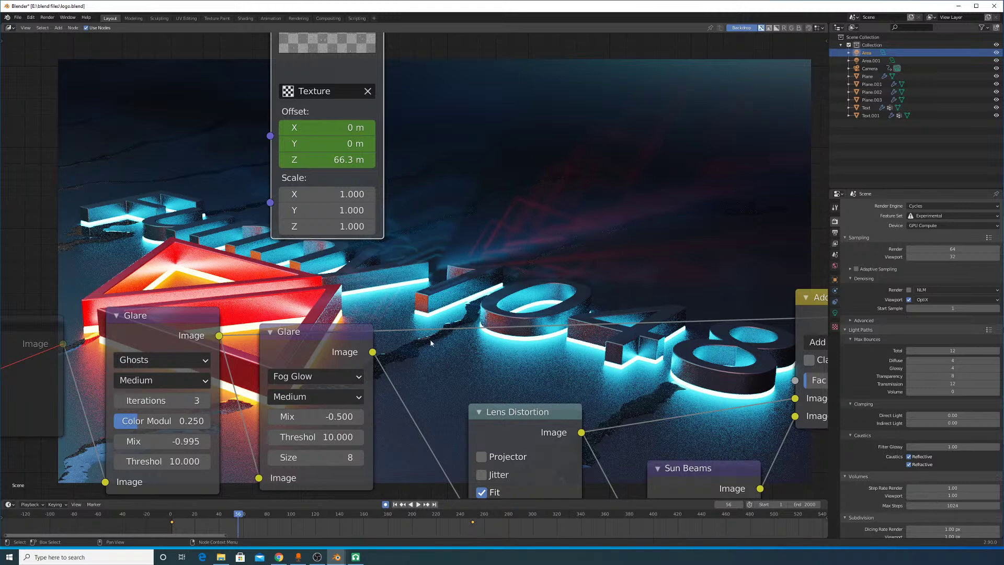
middle_drag(439, 273, 437, 292)
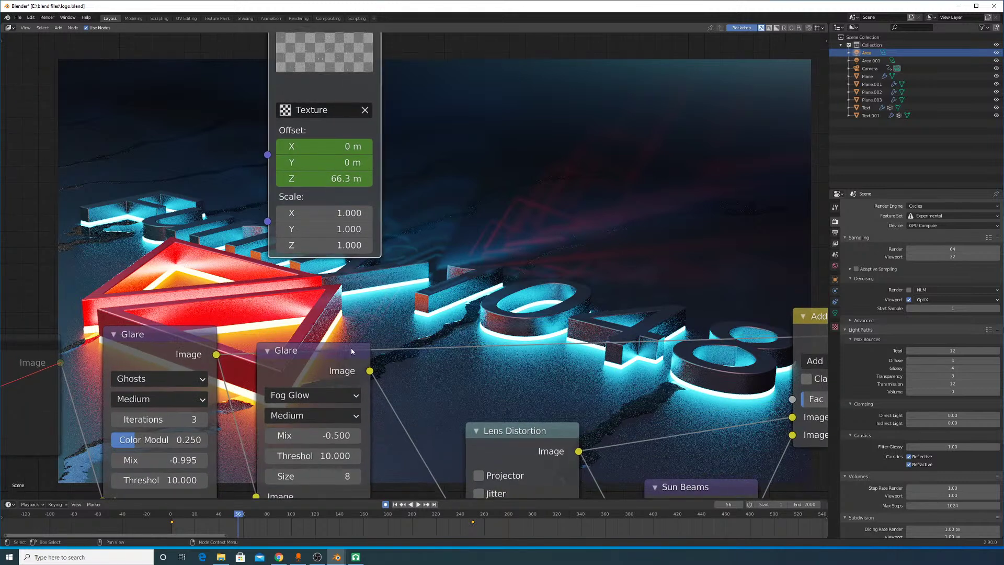
Step: Compare the Ghosts and Fog Glow Glare nodes' outputs in the backdrop, ending on the Fog Glow result
middle_drag(353, 351, 245, 288)
scroll(345, 202, down, 3)
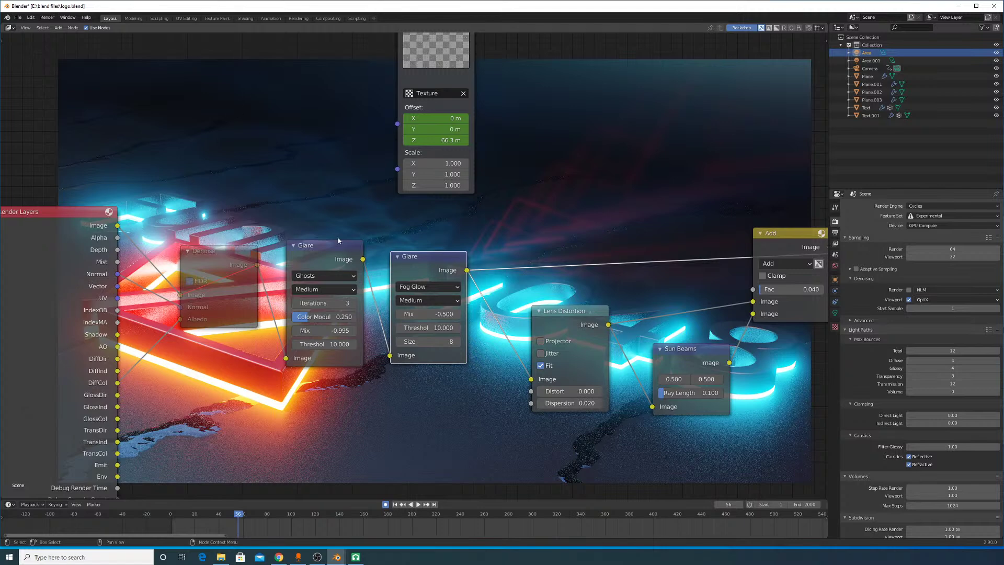
click(319, 247)
click(431, 272)
click(316, 252)
ctrl+shift+click(324, 253)
middle_drag(324, 253, 314, 309)
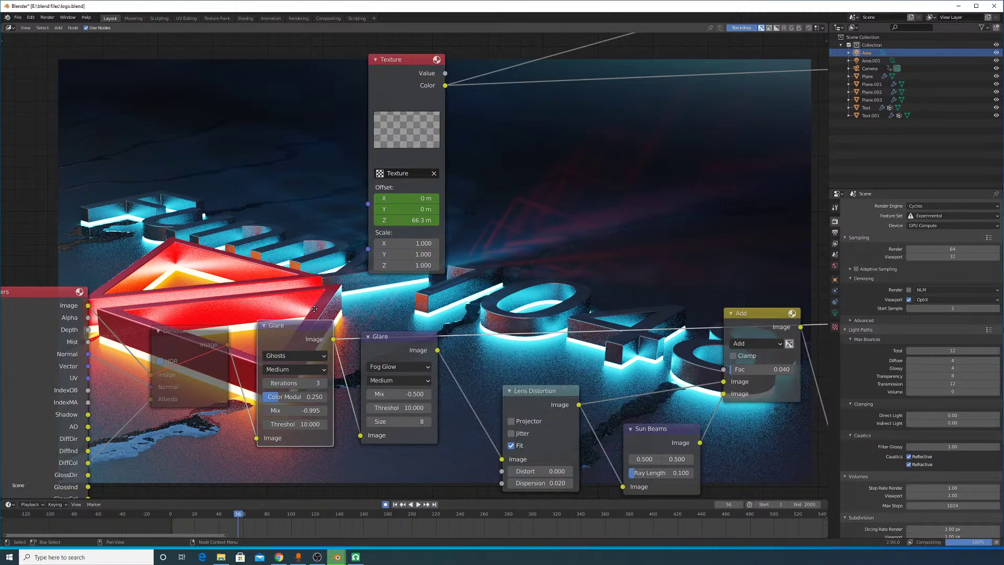
ctrl+shift+click(396, 350)
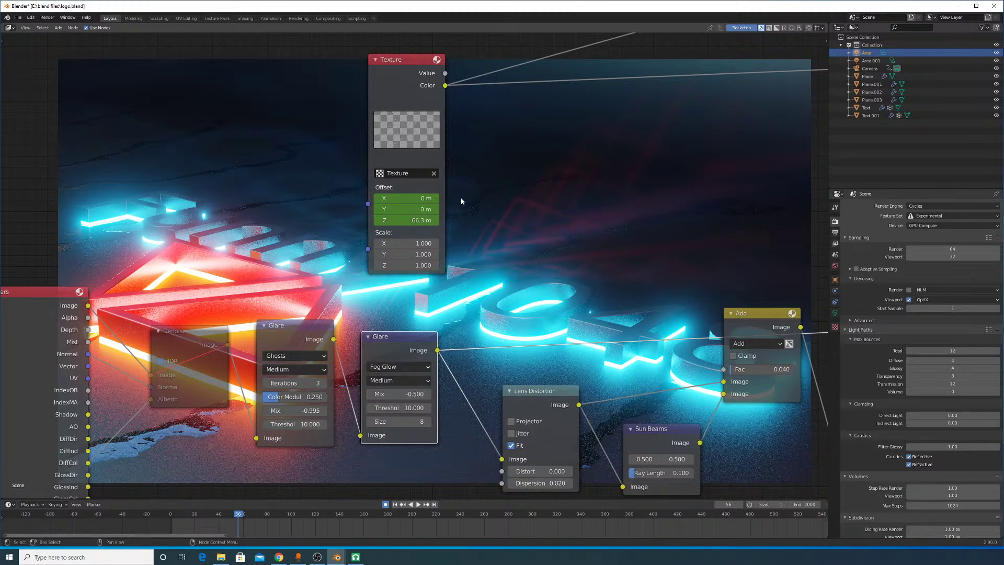
middle_drag(351, 325, 212, 209)
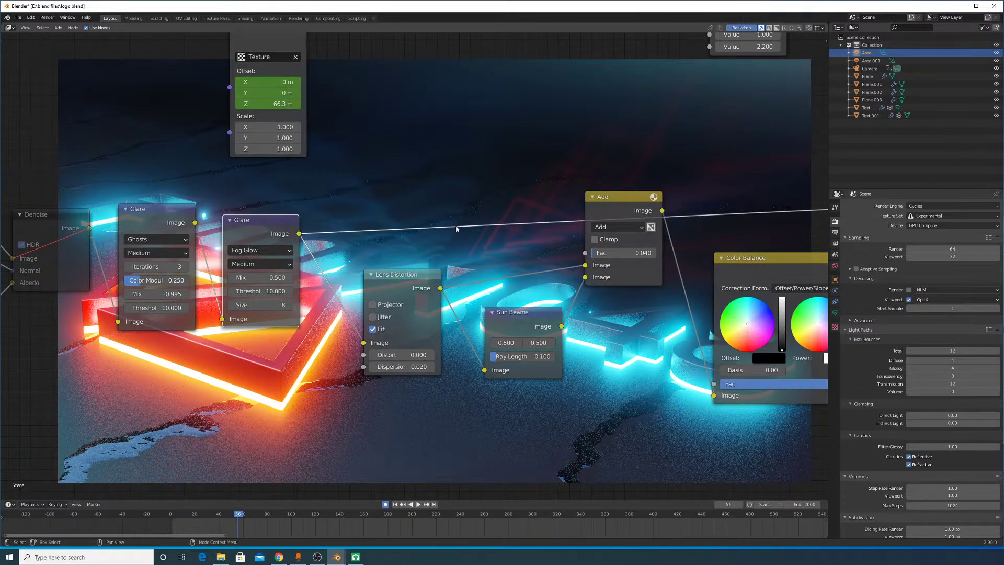
Step: Preview the Sun Beams, Lens Distortion, first Add and Color Balance outputs in turn in the backdrop
ctrl+shift+click(523, 316)
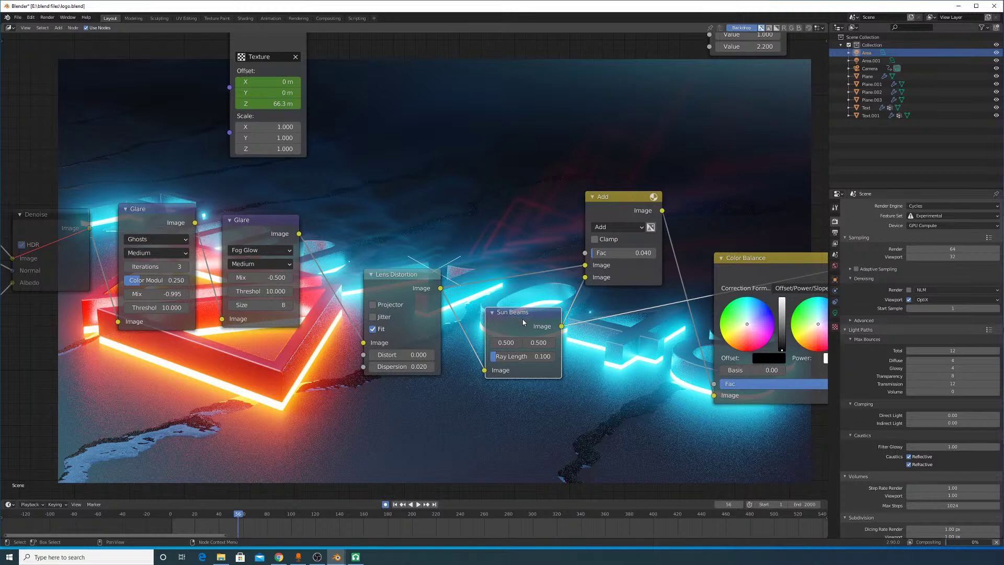
ctrl+shift+click(402, 297)
middle_drag(424, 268, 408, 328)
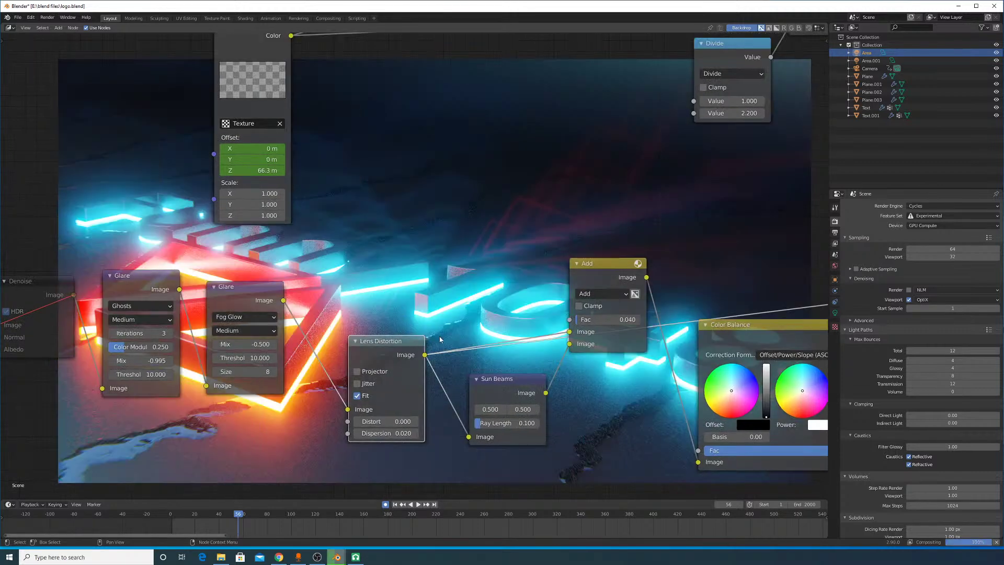
ctrl+shift+click(599, 273)
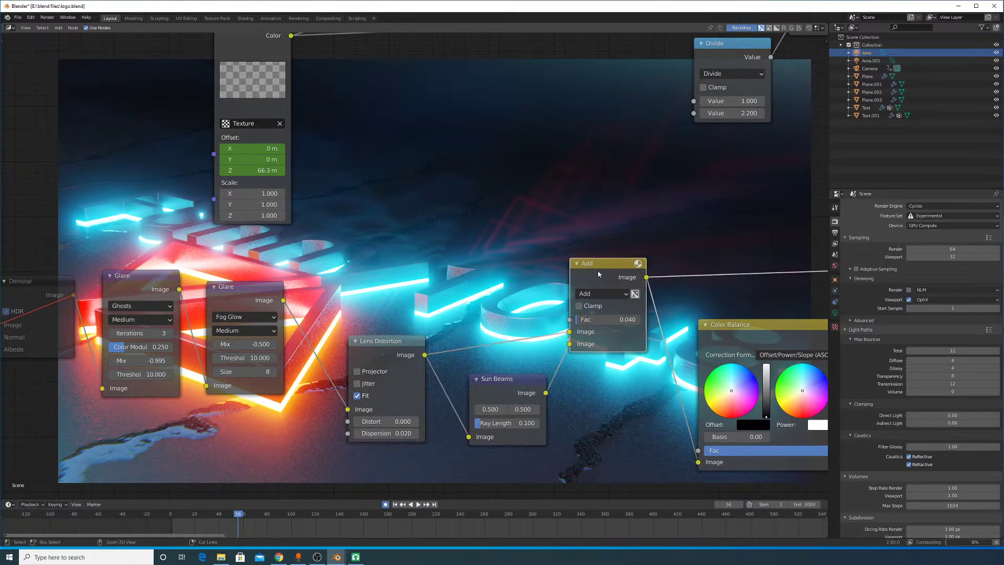
ctrl+scroll(574, 340, right, 5)
ctrl+shift+click(568, 328)
middle_drag(601, 322, 484, 391)
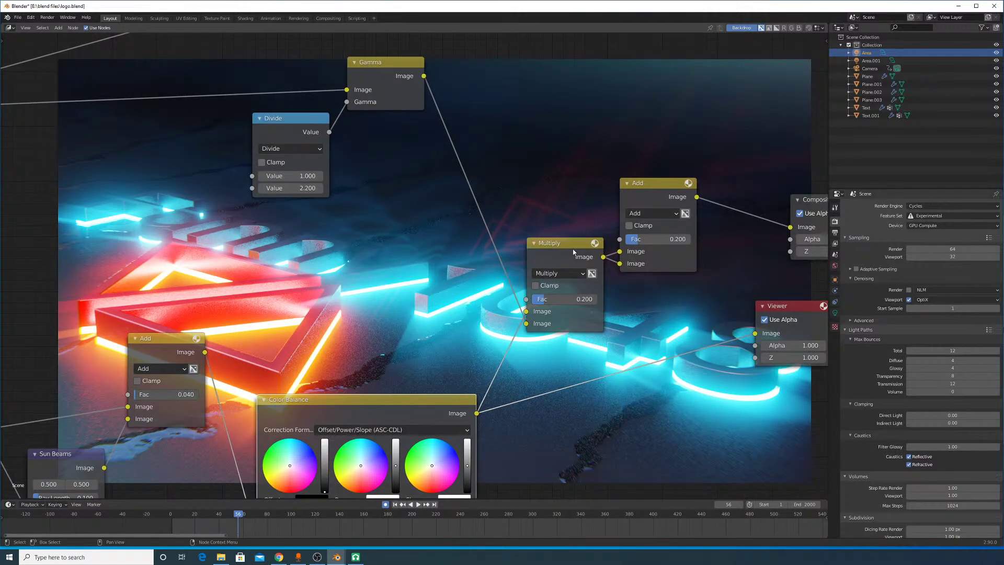
Step: Preview the Texture node's noise and the Multiply node's combined output in the backdrop
shift+scroll(532, 299, up, 4)
ctrl+scroll(532, 299, left, 4)
scroll(545, 268, down, 2)
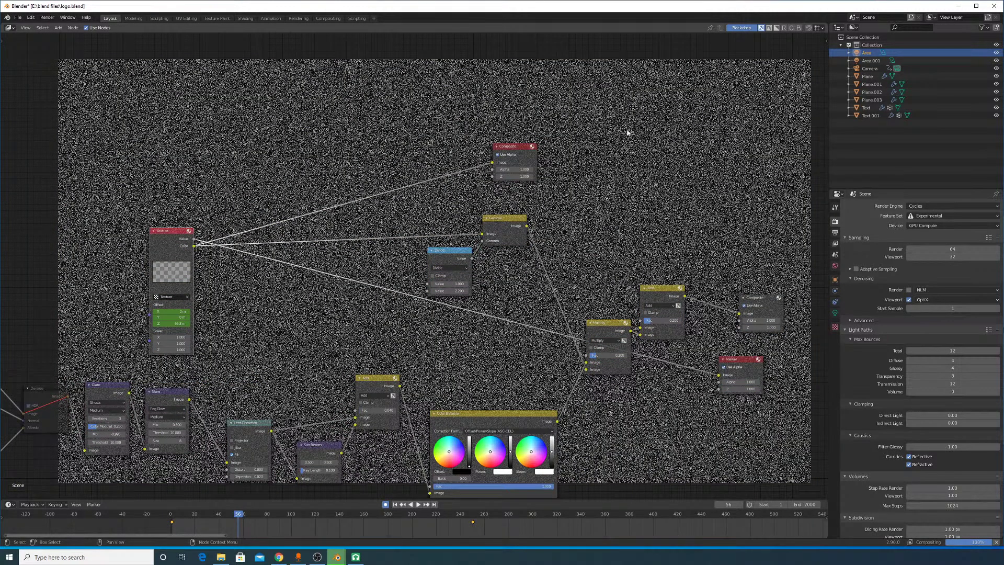
ctrl+shift+click(607, 330)
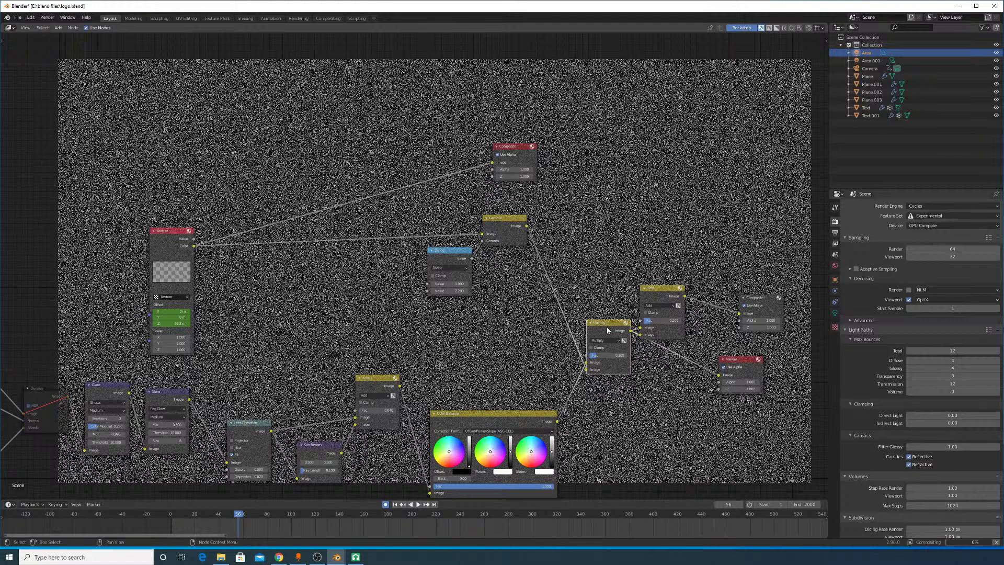
middle_drag(645, 318, 463, 312)
scroll(462, 313, up, 3)
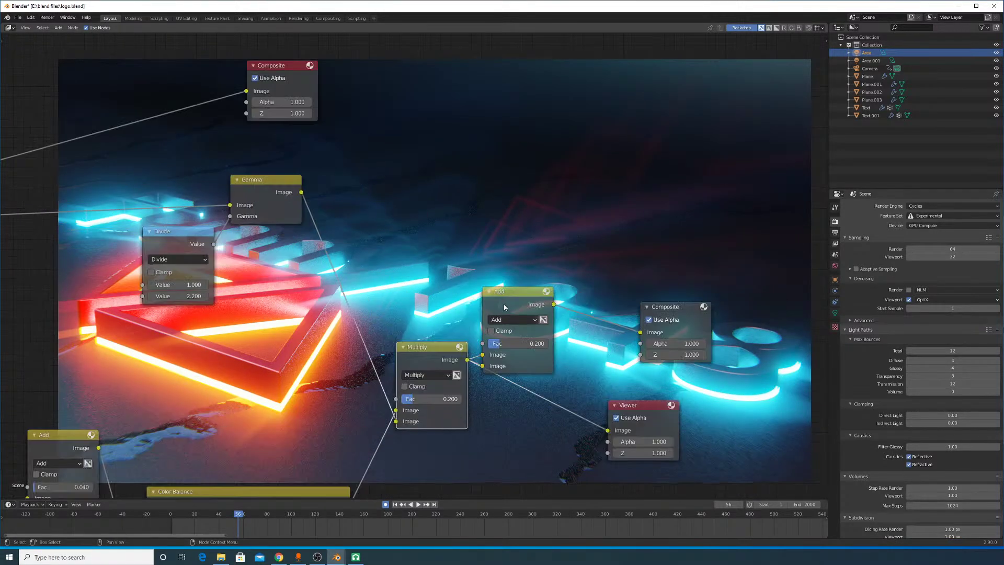
Step: Preview the final Add node's output, with its 0.200 factor, in the backdrop and review the node chain
ctrl+shift+click(510, 299)
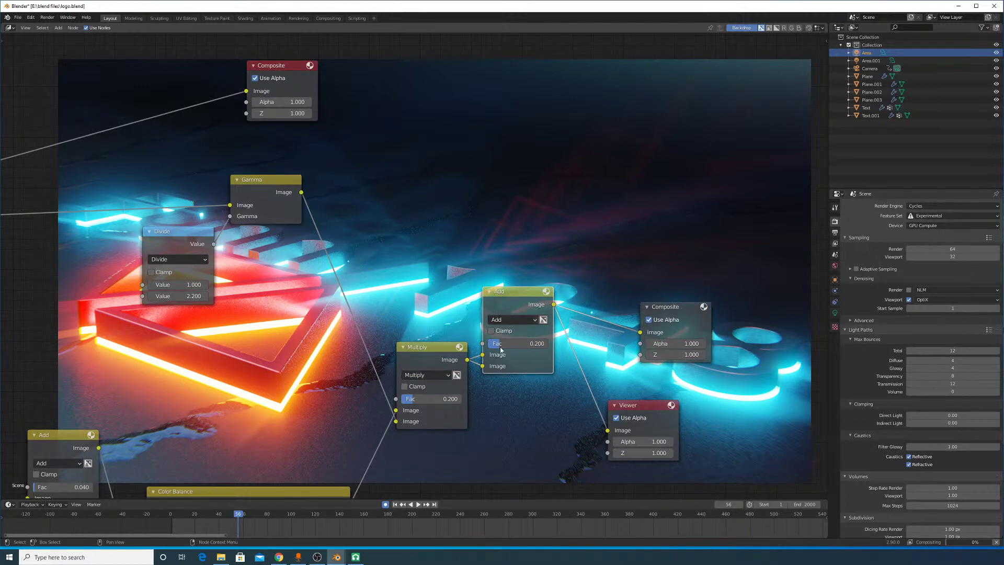
scroll(609, 276, up, 1)
middle_drag(609, 276, 545, 335)
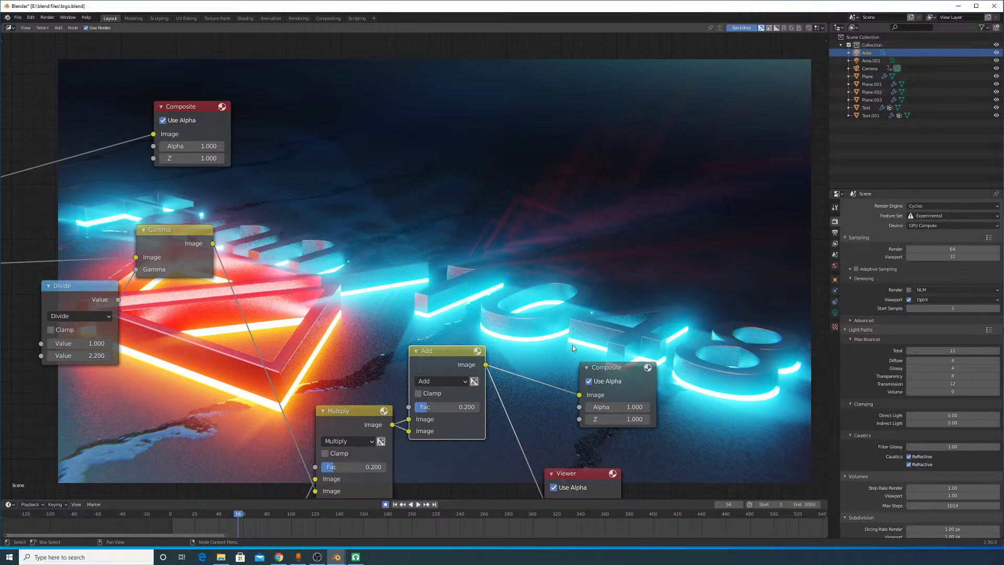
middle_drag(424, 303, 460, 236)
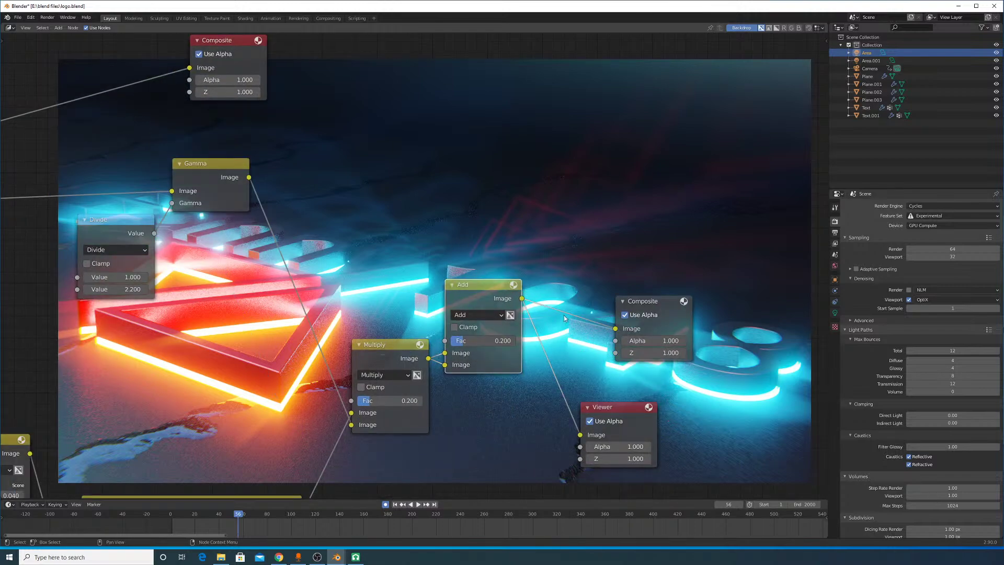
scroll(416, 260, up, 1)
middle_drag(417, 261, 607, 215)
scroll(524, 229, down, 10)
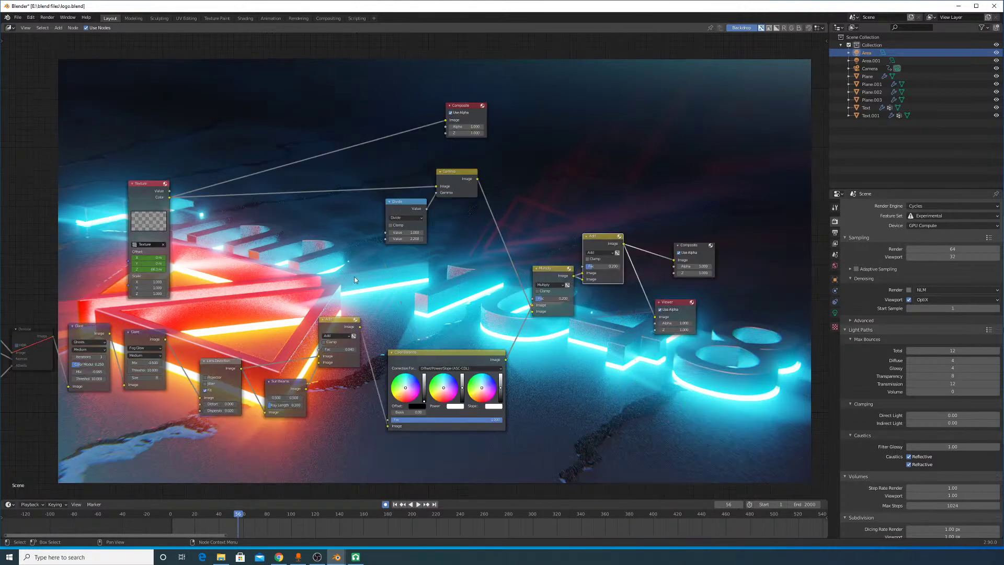
Step: Unmute the Denoise node beside Render Layers
middle_drag(345, 279, 606, 250)
click(296, 306)
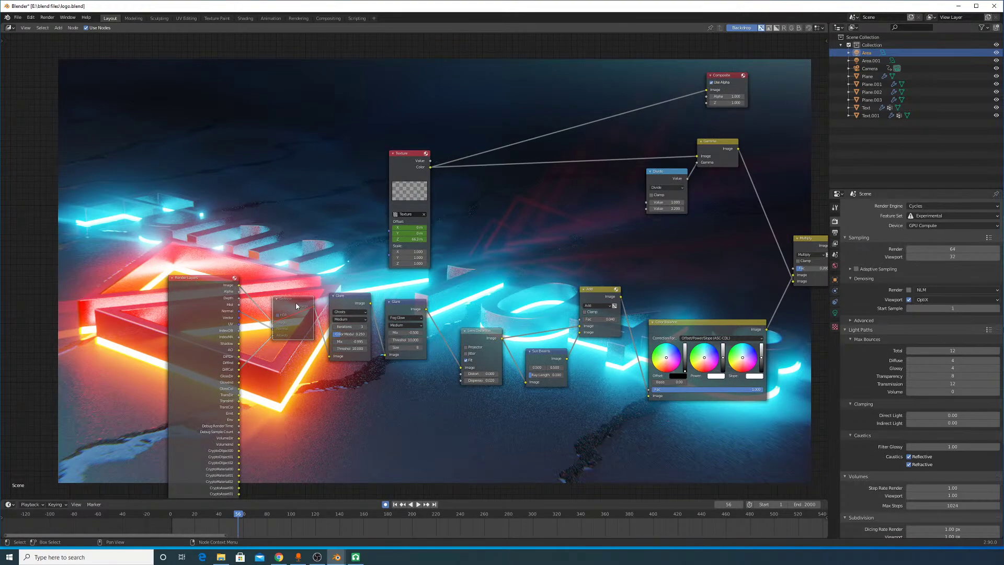
key(m)
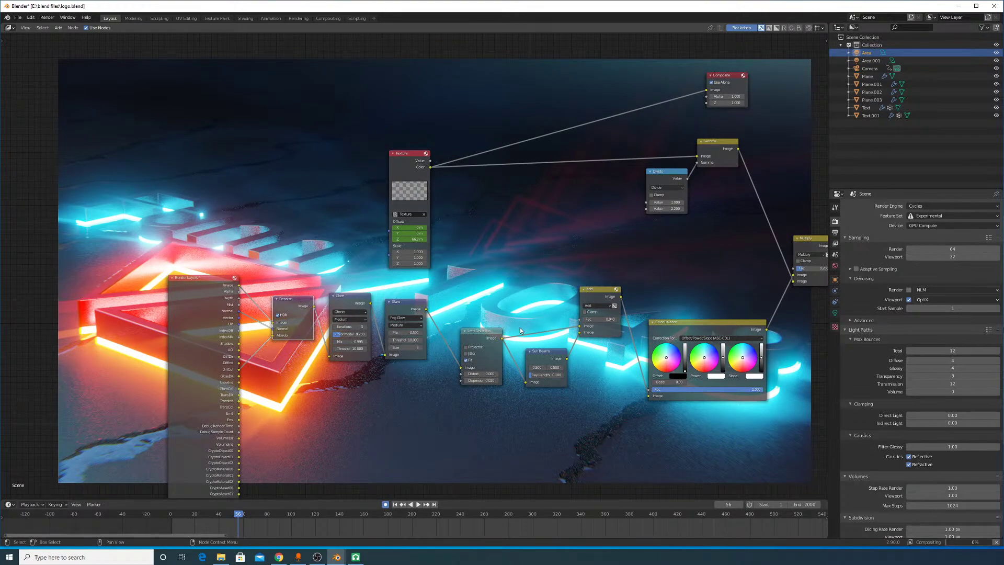
Step: Enlarge the backdrop image to inspect the finished composite of the glowing logo
scroll(516, 222, up, 1)
middle_drag(516, 222, 513, 359)
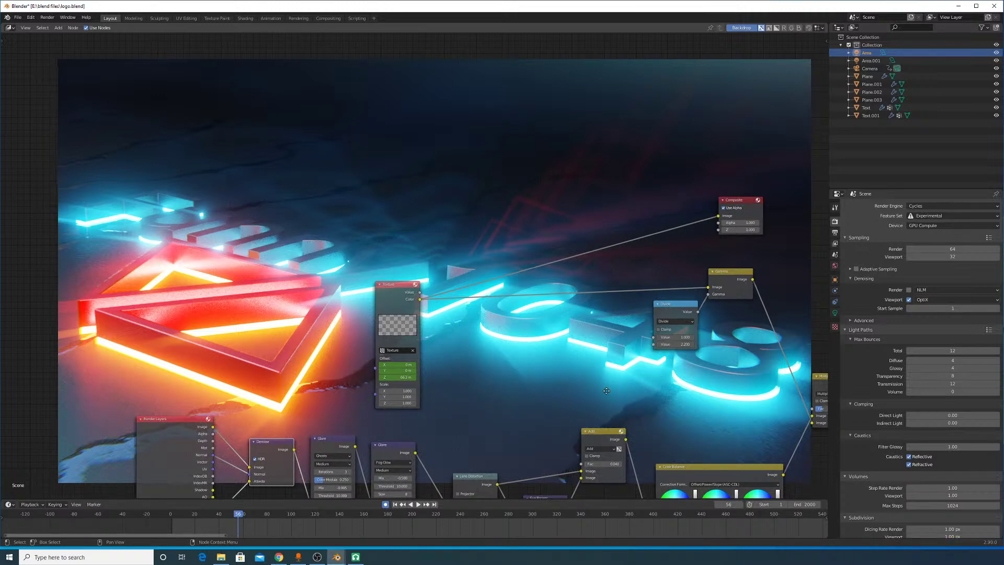
middle_drag(661, 375, 533, 417)
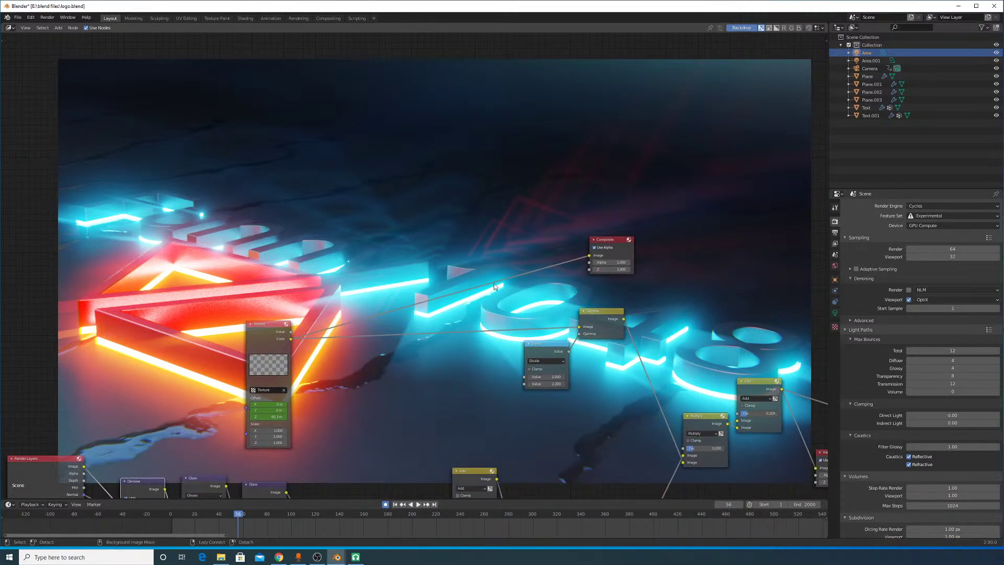
key(alt+v)
key(alt+v)
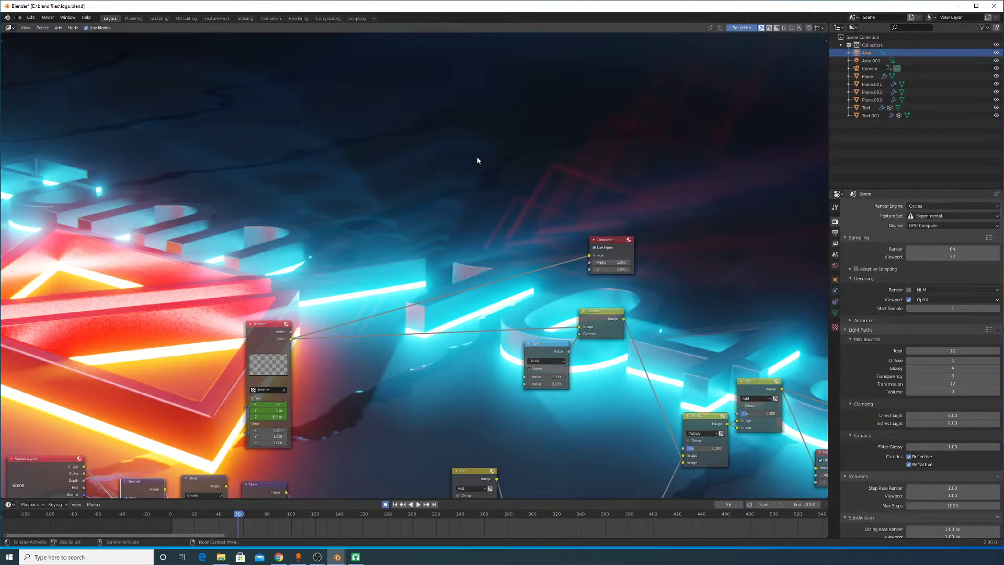
middle_drag(748, 167, 542, 137)
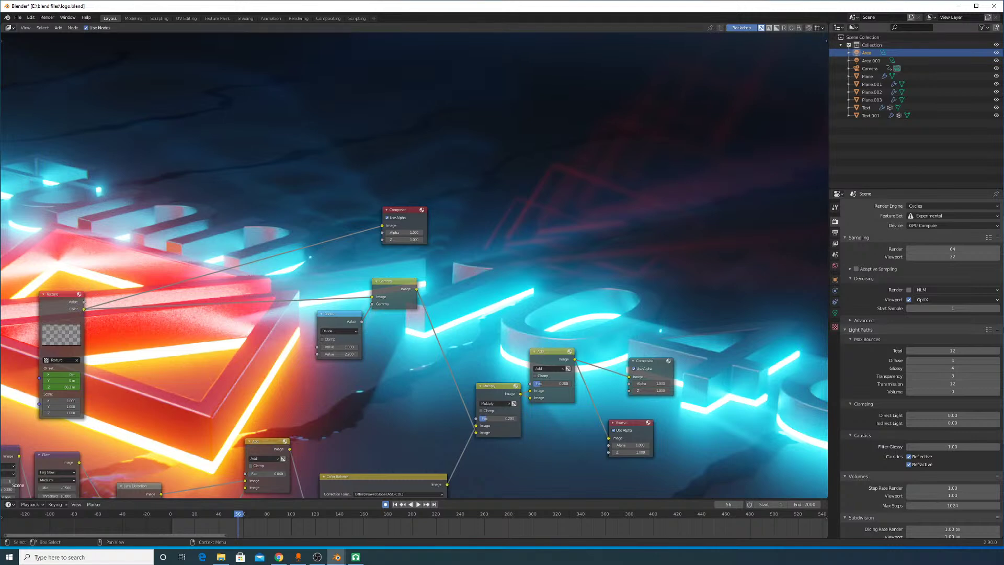
Step: Review the compositing chain from Render Layers through the effect nodes to the Composite and Viewer outputs
key(alt+Tab)
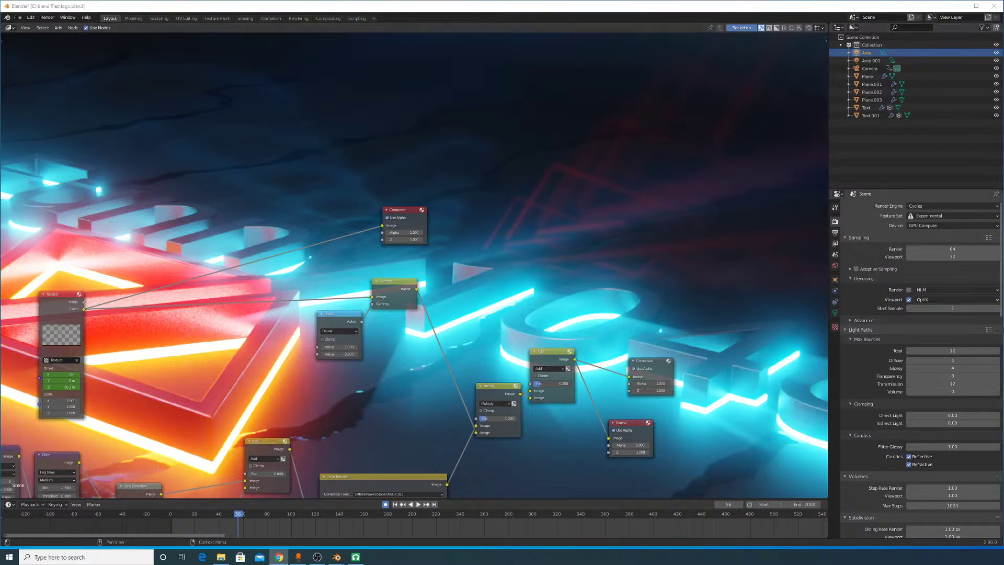
middle_drag(528, 321, 505, 250)
middle_drag(363, 283, 477, 218)
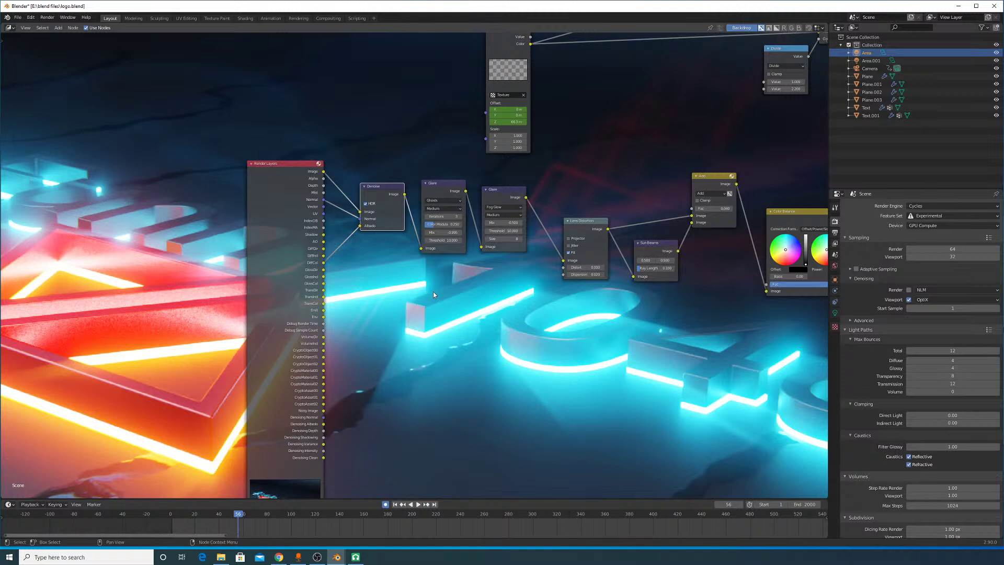
scroll(580, 320, up, 1)
middle_drag(580, 320, 382, 378)
middle_drag(753, 301, 585, 356)
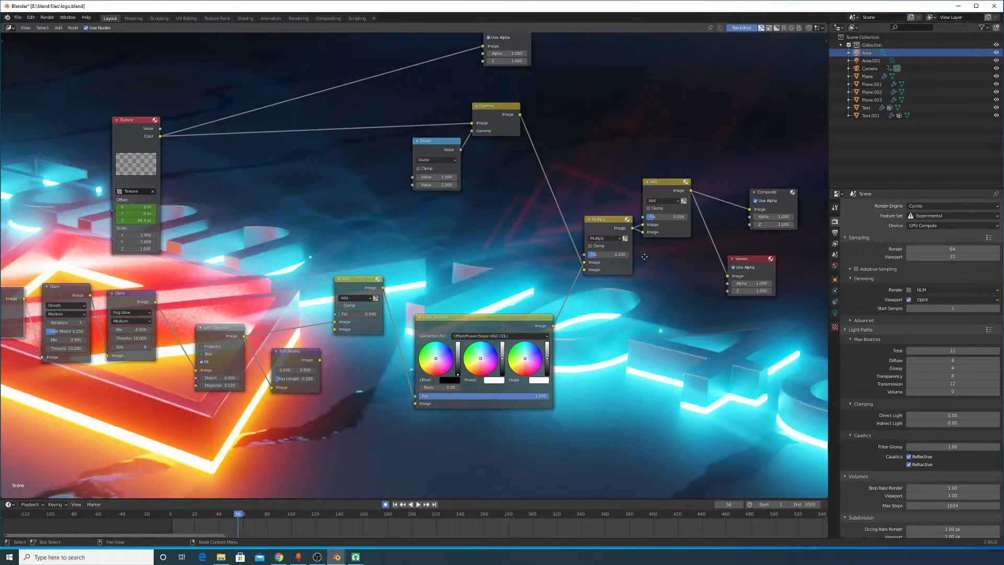
middle_drag(644, 256, 632, 264)
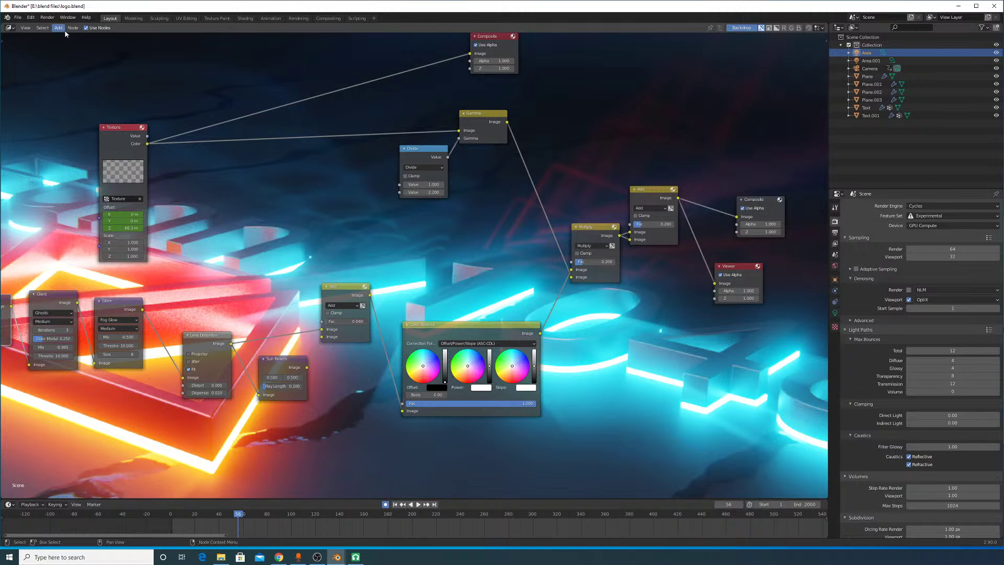
middle_drag(335, 278, 531, 193)
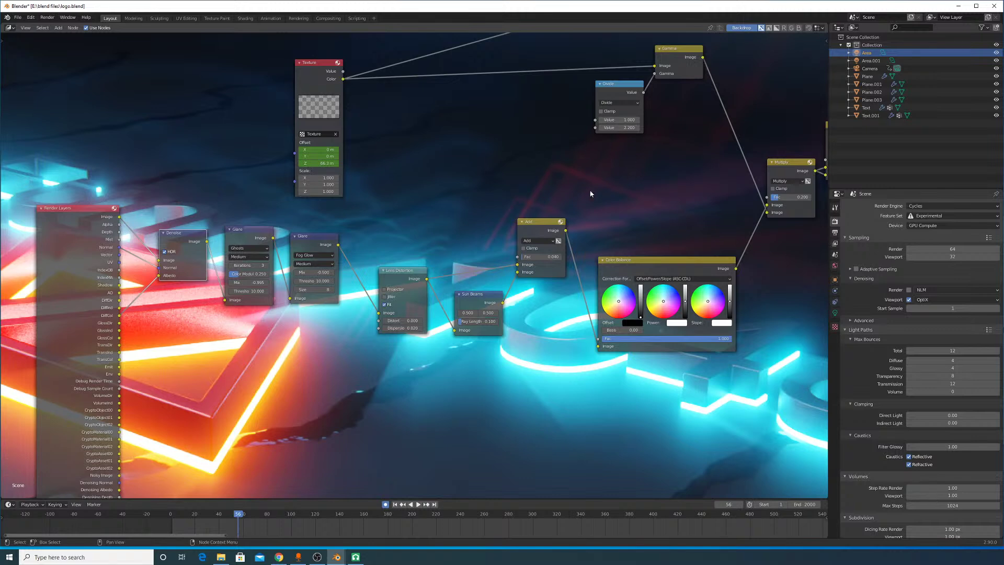
Step: Tighten the node layout by moving Lens Distortion, Sun Beams, Color Balance, Multiply and both Add nodes together, with Gamma and Divide beside Texture
drag(465, 296, 369, 247)
drag(479, 282, 433, 265)
drag(549, 232, 480, 222)
drag(638, 264, 543, 217)
middle_drag(731, 203, 722, 233)
drag(717, 236, 605, 284)
drag(540, 165, 287, 233)
drag(599, 128, 342, 212)
drag(767, 202, 665, 261)
Step: Select all nodes except Render Layers and collapse them to their headers
scroll(667, 245, down, 3)
scroll(667, 245, down, 2)
key(b)
drag(280, 144, 635, 335)
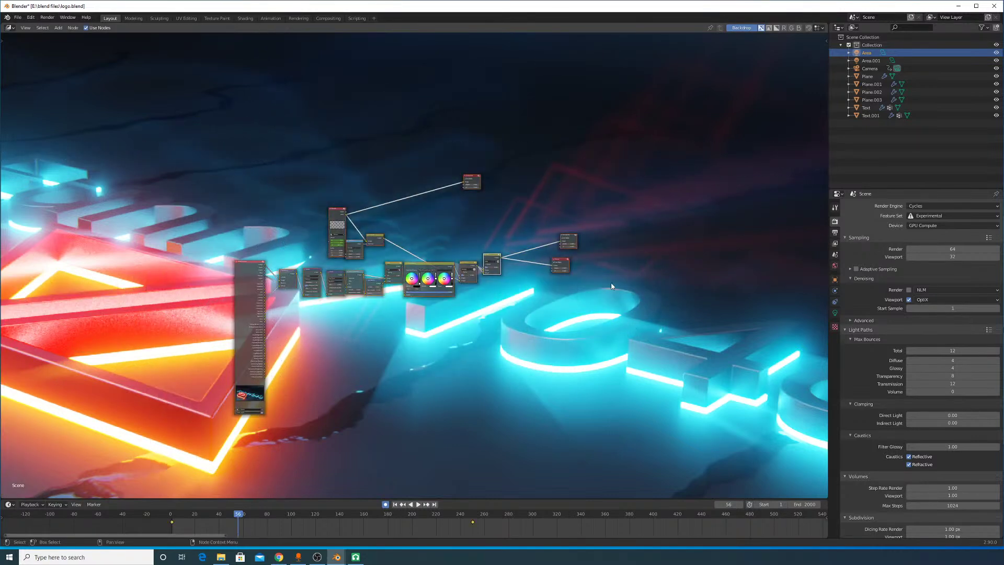
key(h)
scroll(507, 265, up, 4)
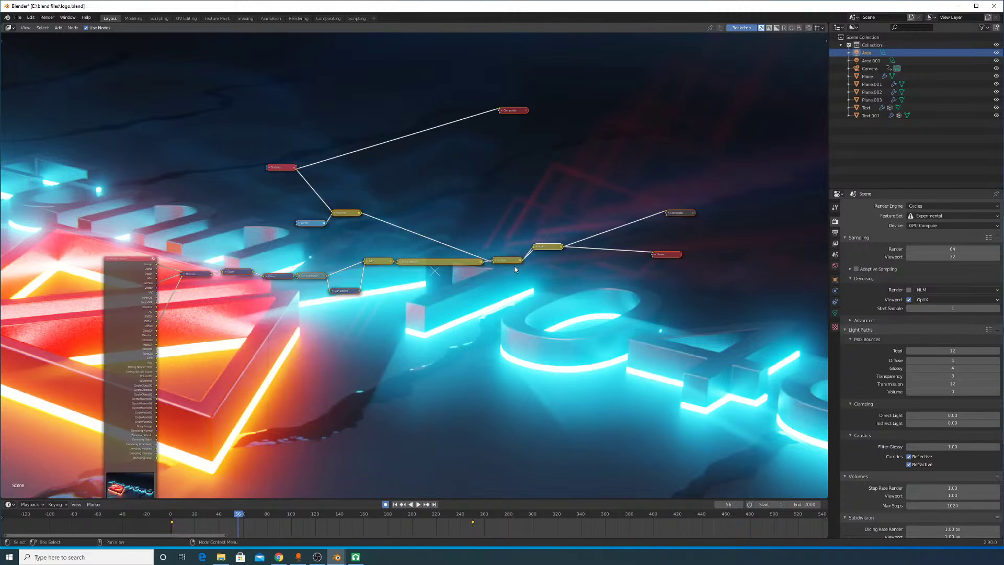
key(h)
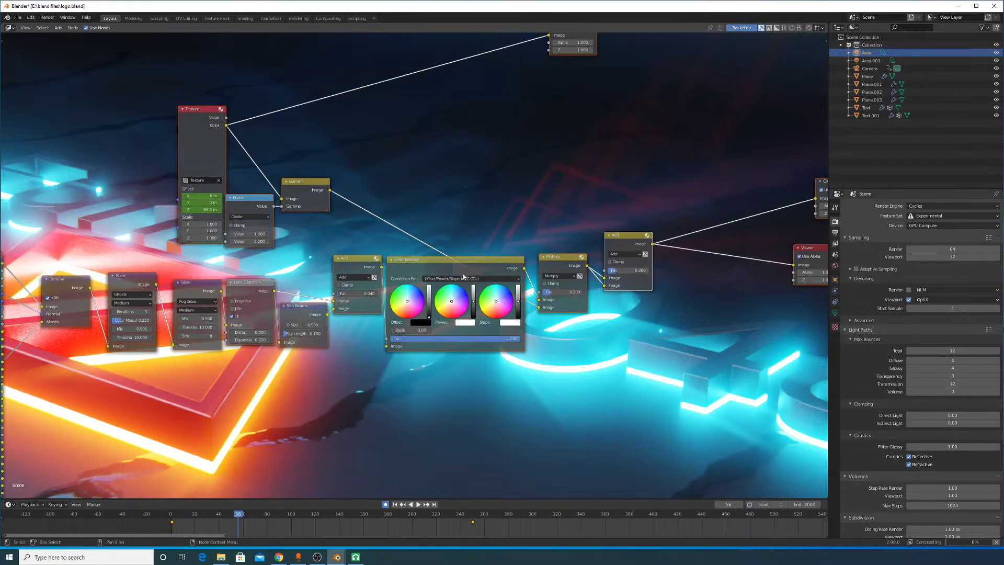
key(h)
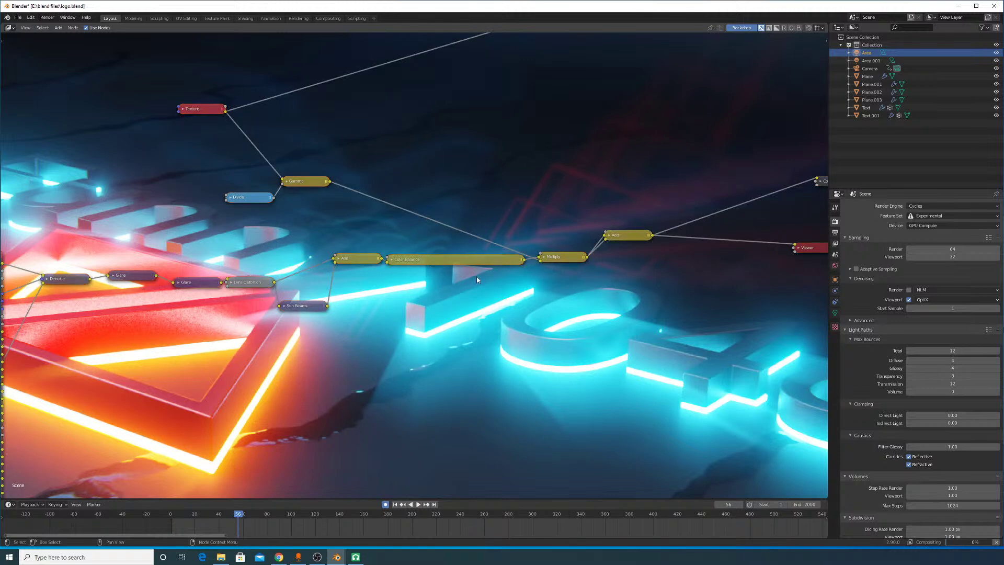
Step: Select the collapsed nodes and move them away above Render Layers to clear working space beside it
middle_drag(472, 276, 646, 173)
middle_drag(389, 205, 491, 297)
scroll(490, 297, up, 1)
scroll(490, 297, down, 7)
middle_drag(652, 243, 575, 233)
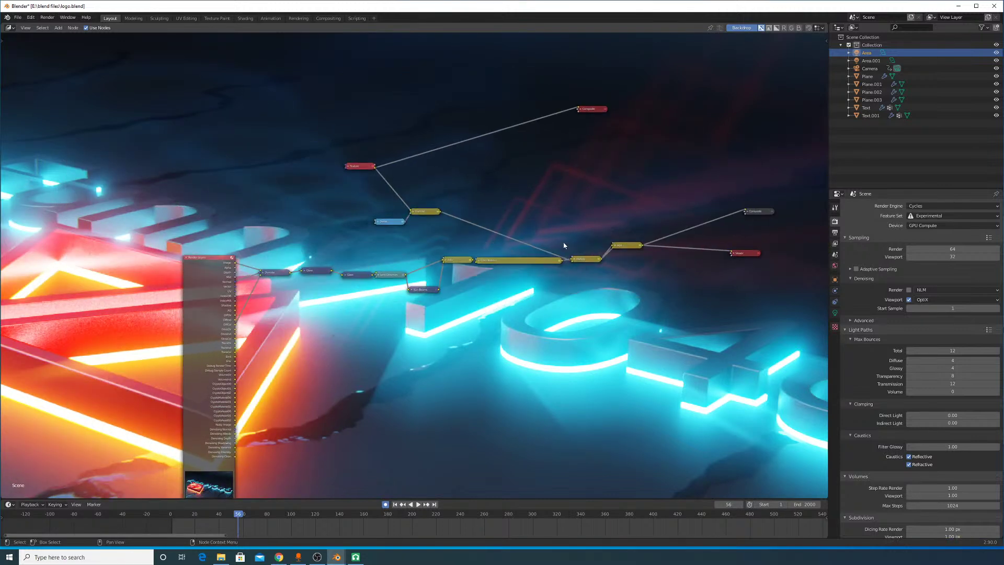
key(b)
drag(246, 120, 795, 342)
key(g)
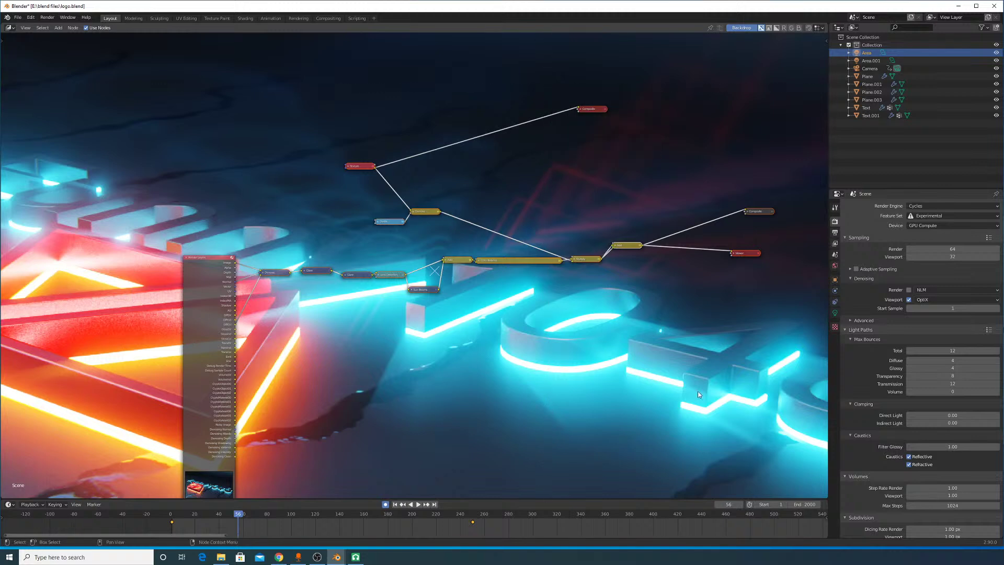
click(729, 257)
Step: Preview the raw Render Layers image in the backdrop
scroll(398, 318, up, 4)
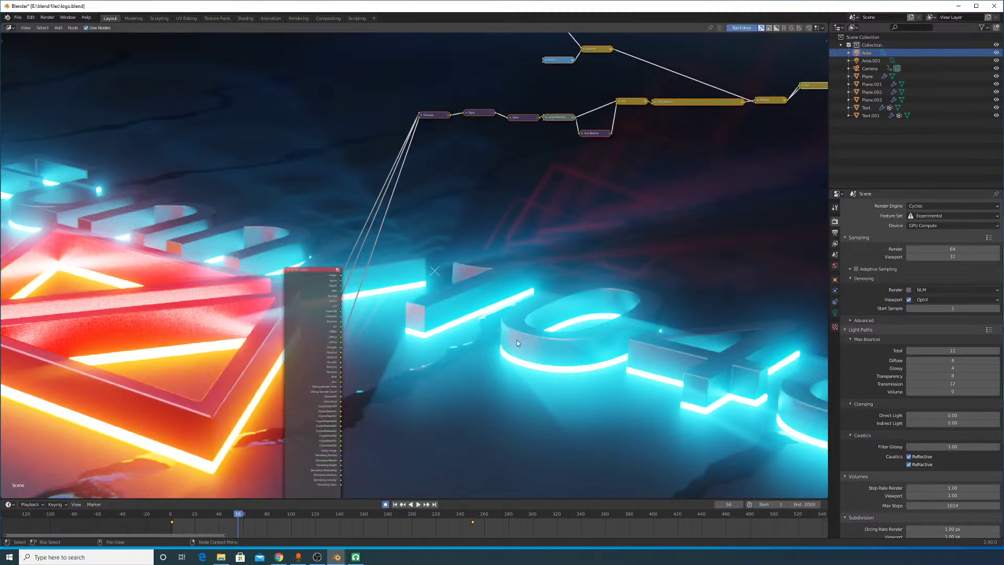
ctrl+shift+click(248, 287)
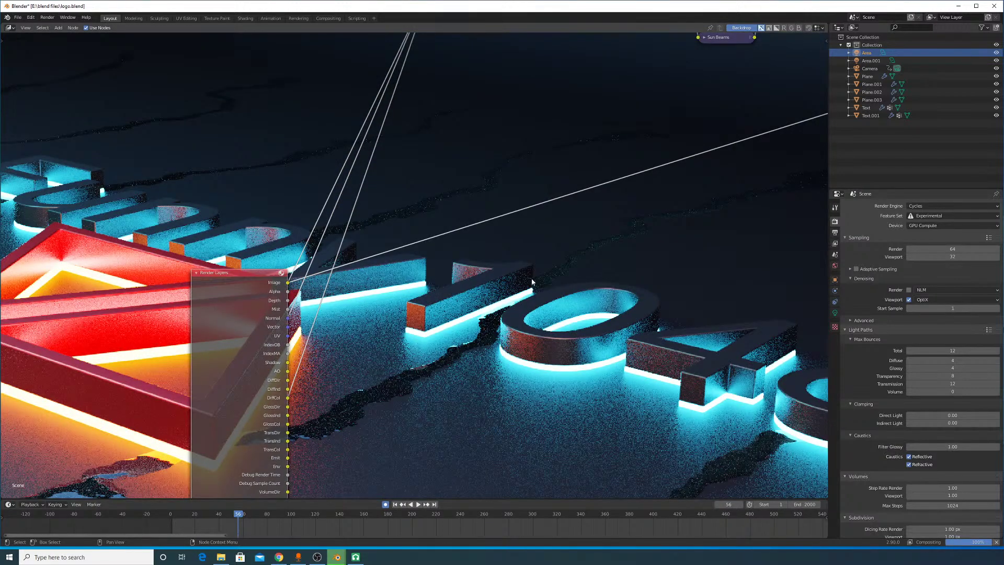
scroll(533, 300, down, 3)
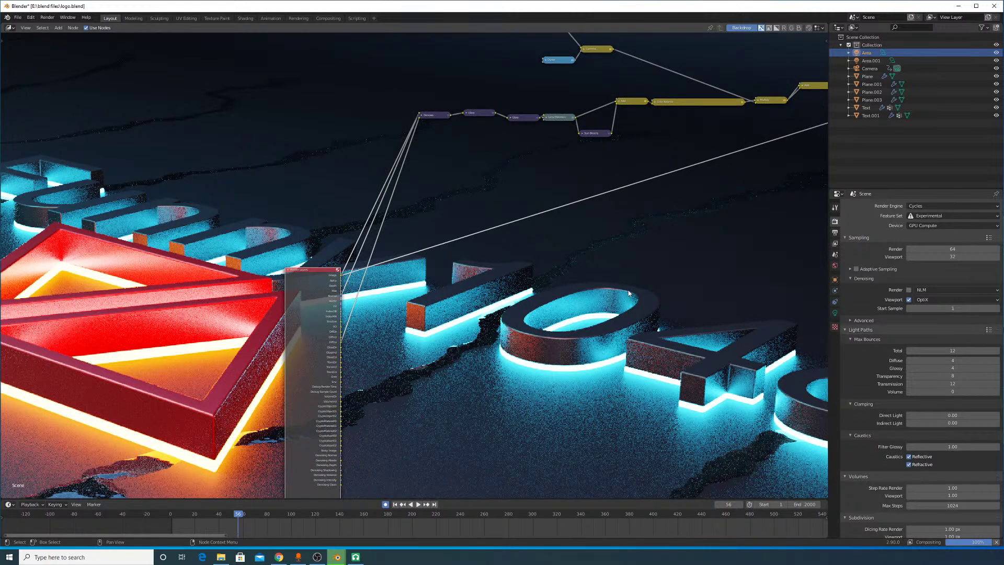
Step: Add a Glare node and place it in the empty space beside Render Layers
click(60, 29)
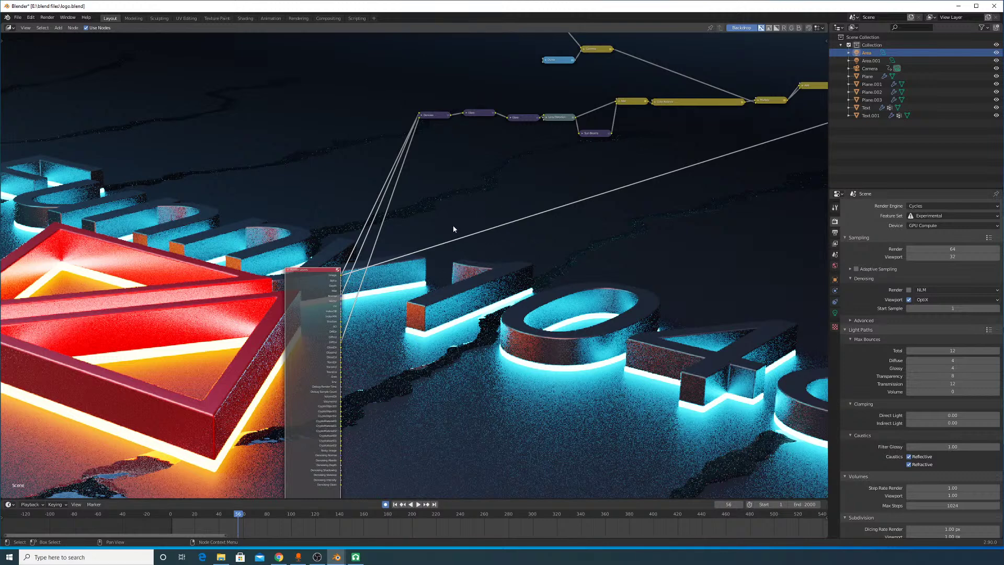
click(59, 28)
click(61, 38)
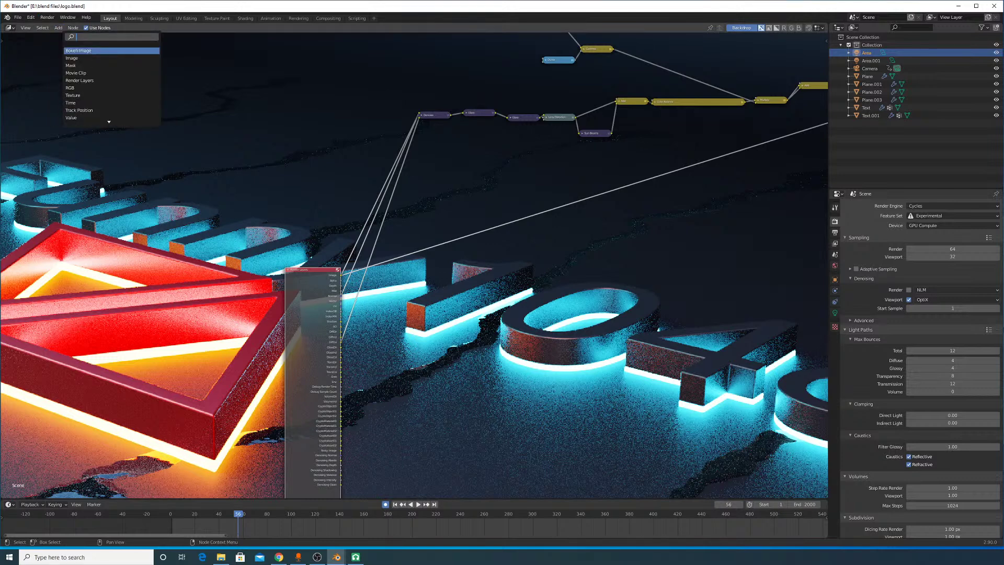
text(glare)
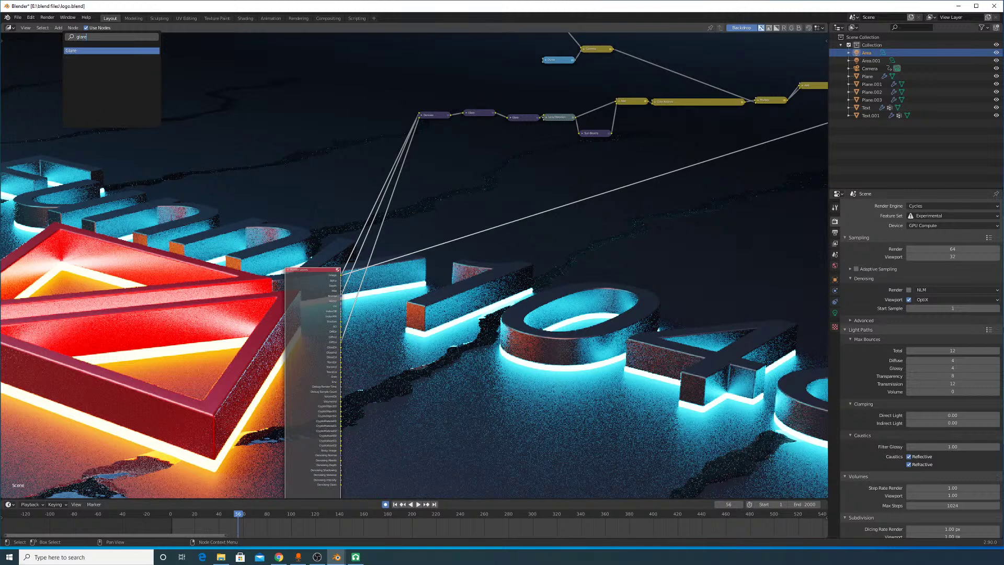
key(Return)
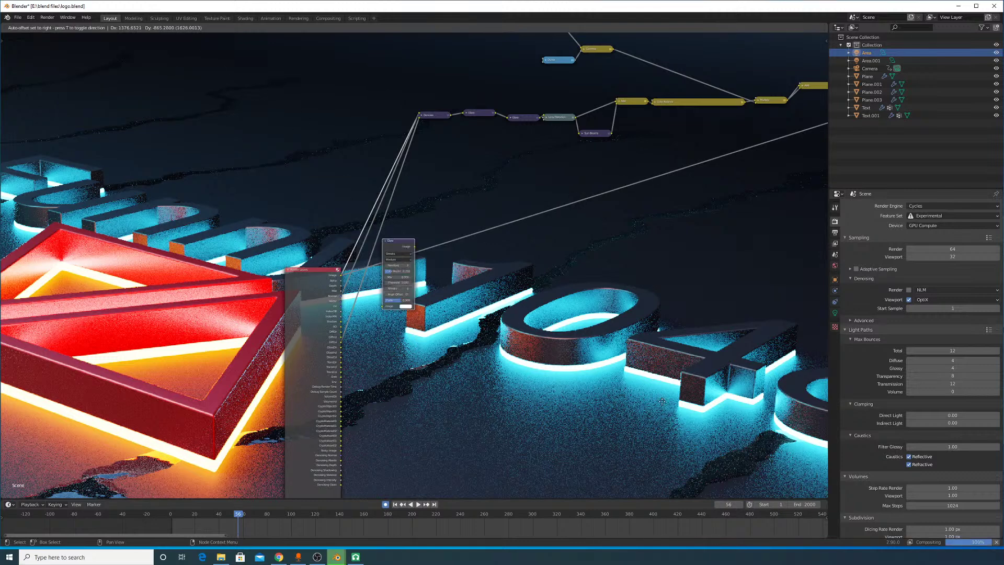
click(471, 309)
Step: Link the Render Layers Image output to the new Glare node's Image input and preview the Glare result in the backdrop
scroll(388, 260, up, 5)
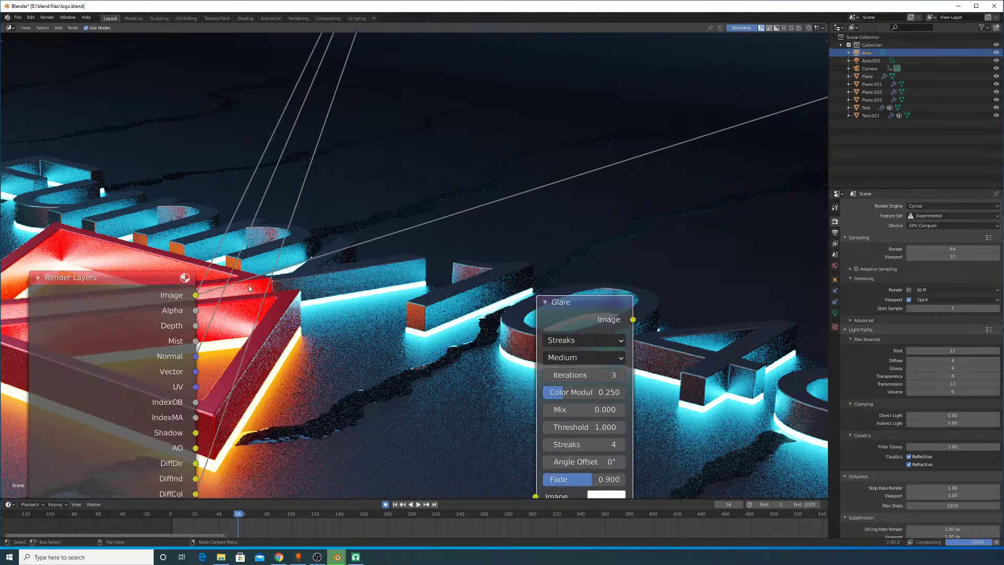
middle_drag(172, 279, 194, 255)
drag(203, 247, 553, 453)
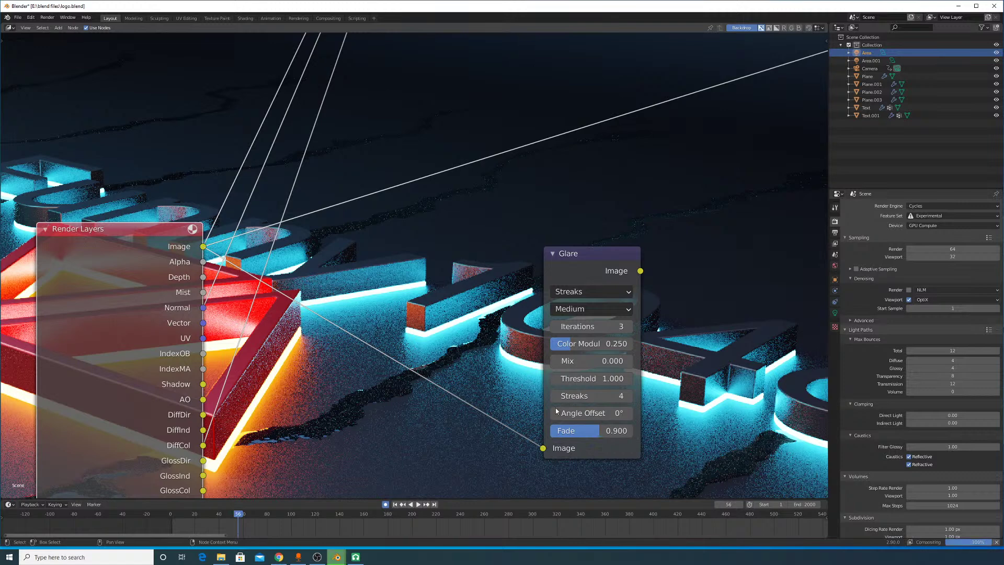
ctrl+shift+click(596, 270)
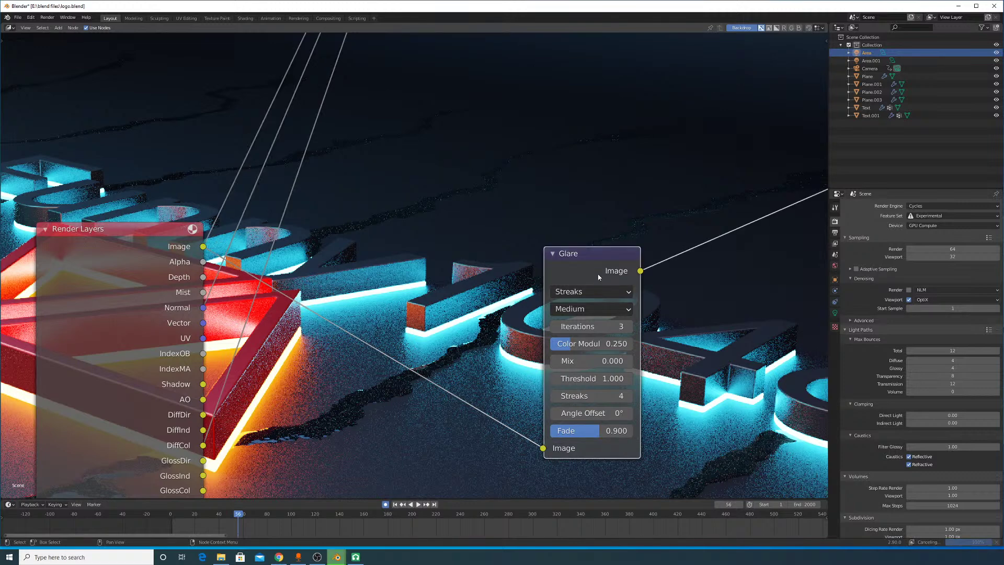
mouse_move(596, 236)
middle_down()
mouse_move(483, 326)
mouse_move(366, 356)
mouse_move(364, 337)
mouse_move(294, 325)
middle_up()
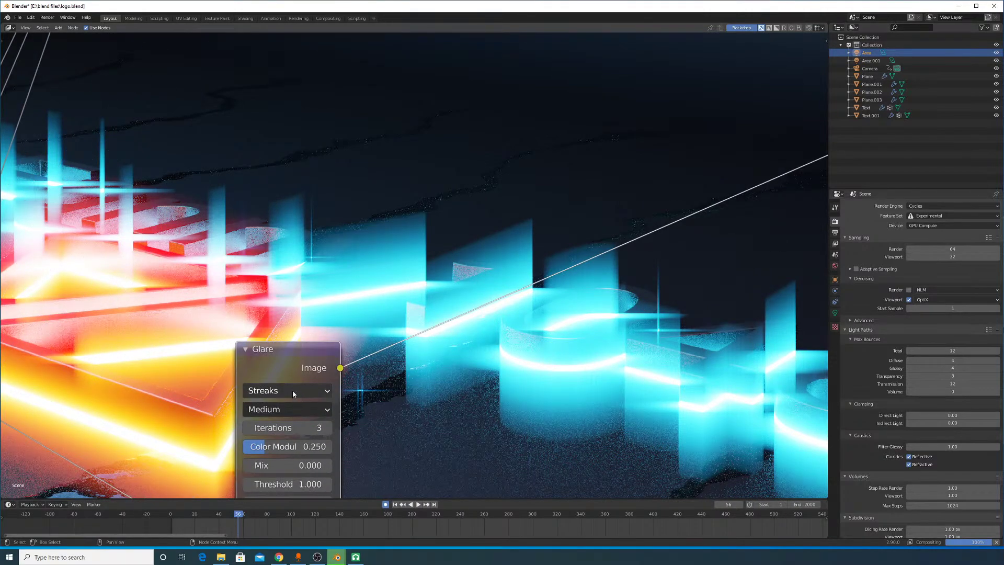
Step: Change the Glare type to Fog Glow and set its size to 9
click(294, 393)
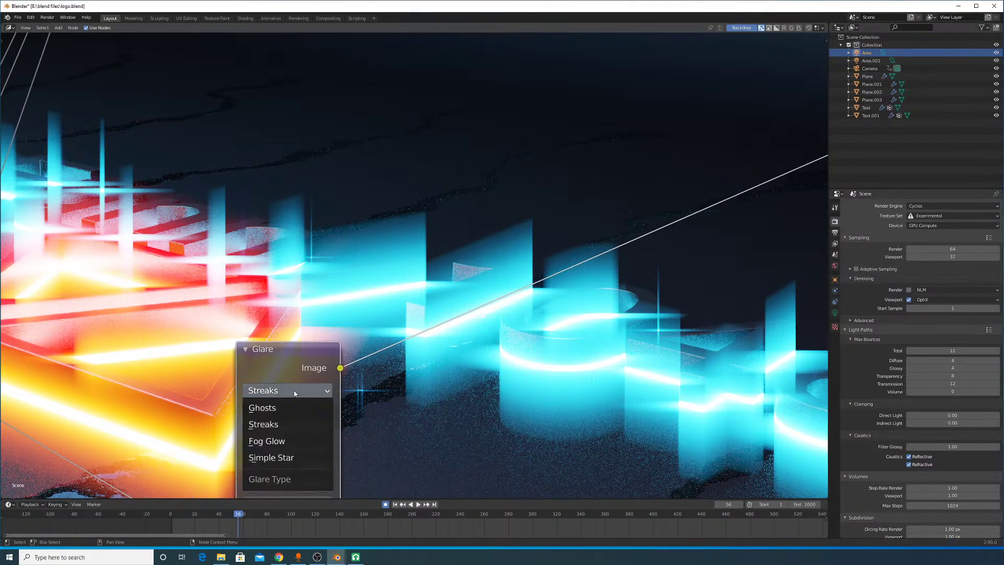
click(291, 442)
middle_drag(308, 486, 202, 343)
click(196, 322)
text(9)
key(Return)
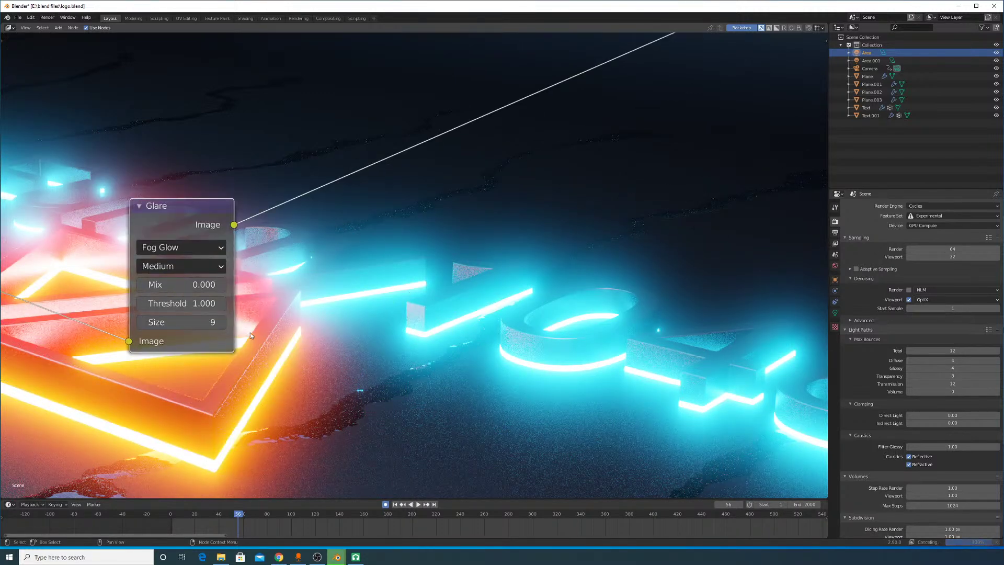
Step: Zoom the backdrop out to show the whole image and try a Glare threshold of 0.2
click(205, 302)
key(Return)
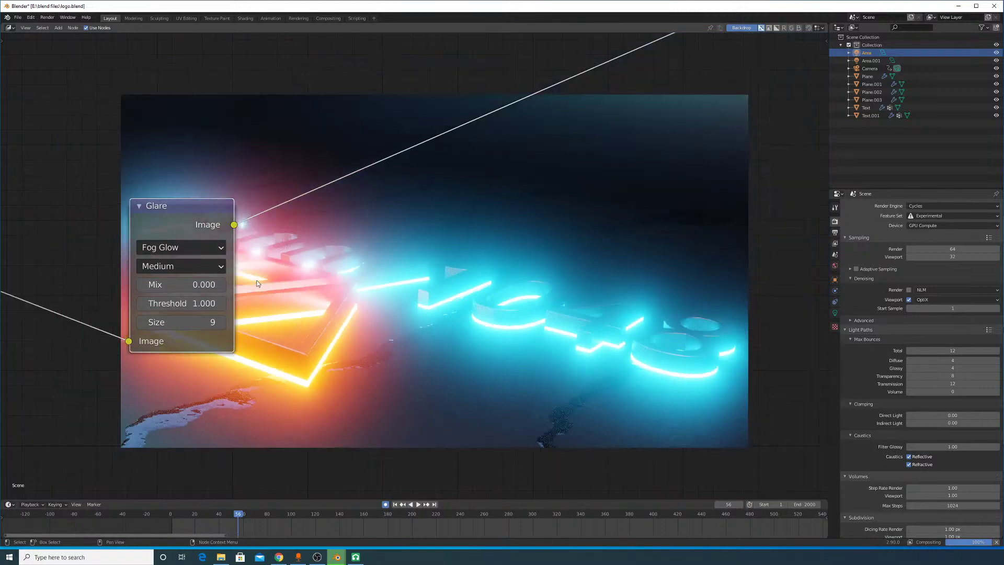
click(181, 303)
text(0.2)
key(Return)
click(169, 305)
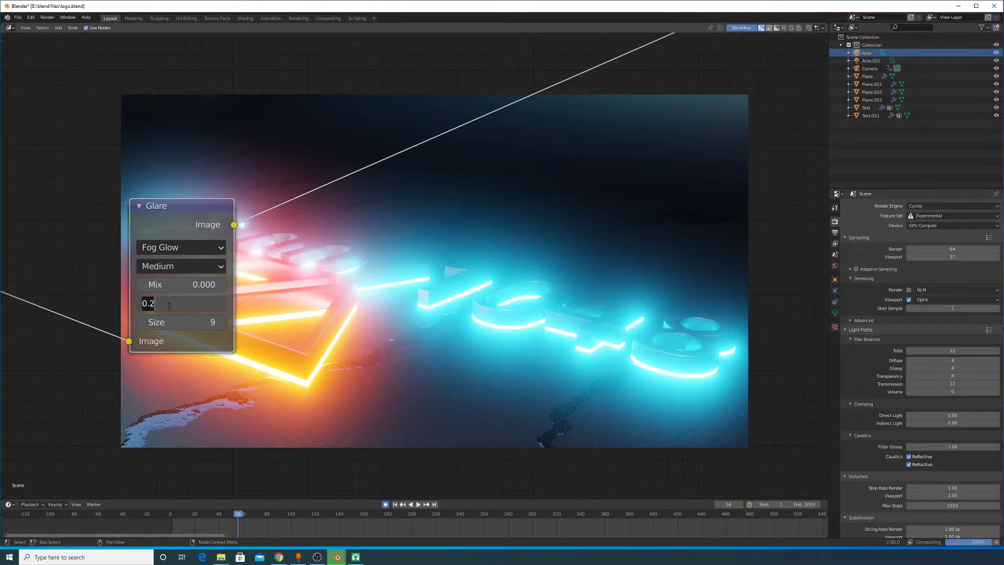
key(Return)
Step: Set the Glare node's threshold to 10
click(200, 307)
text(10)
key(Return)
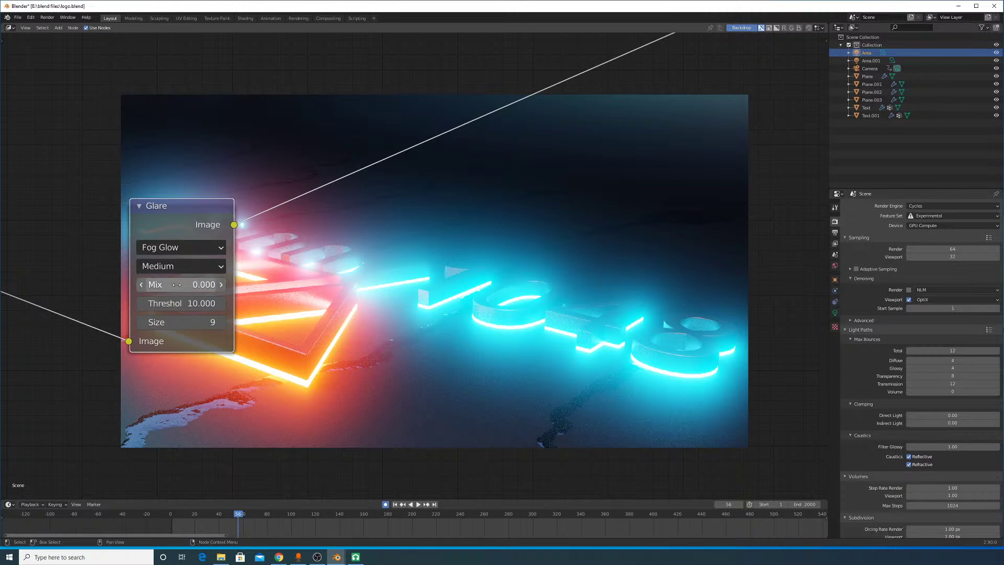
Step: Raise the Glare mix to 1 to isolate the glow and try a threshold of 100
drag(177, 284, 582, 366)
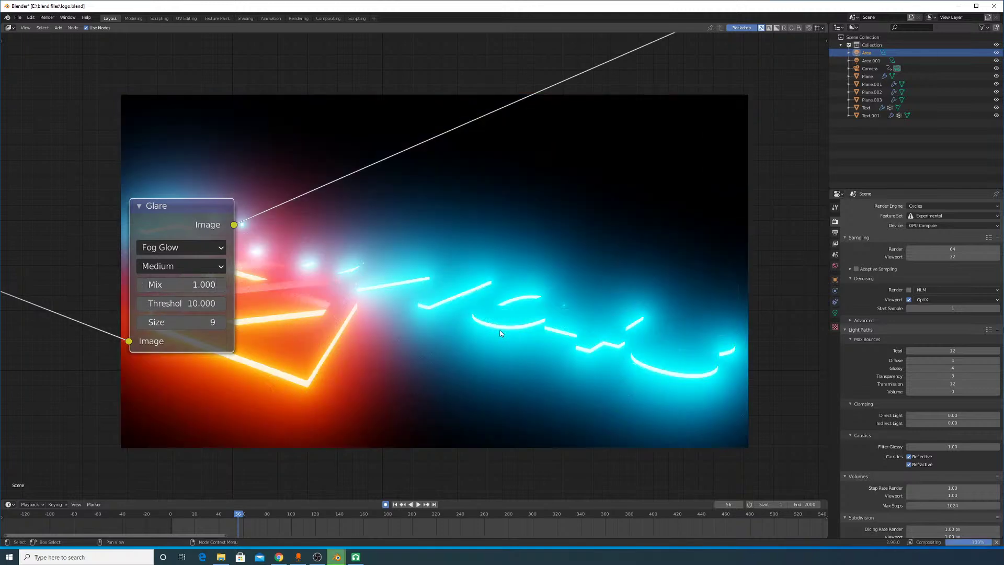
click(173, 304)
text(100)
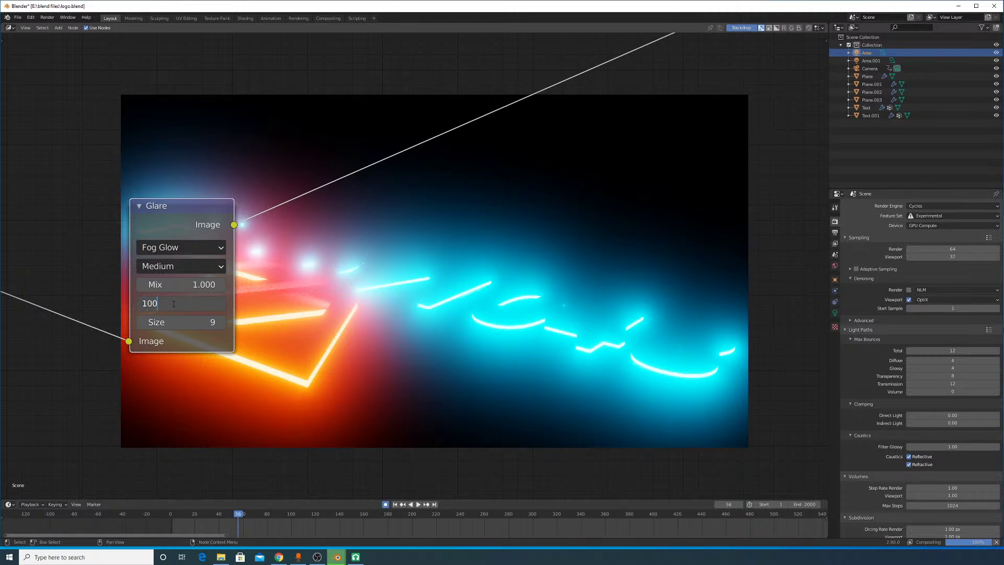
key(Return)
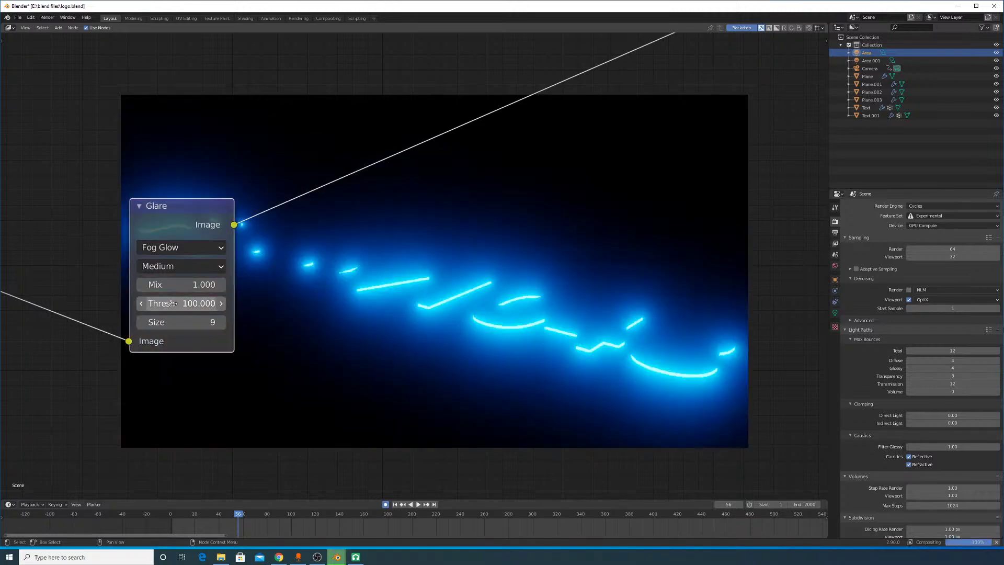
Step: Try a Glare threshold of 200 on the isolated glow
click(174, 303)
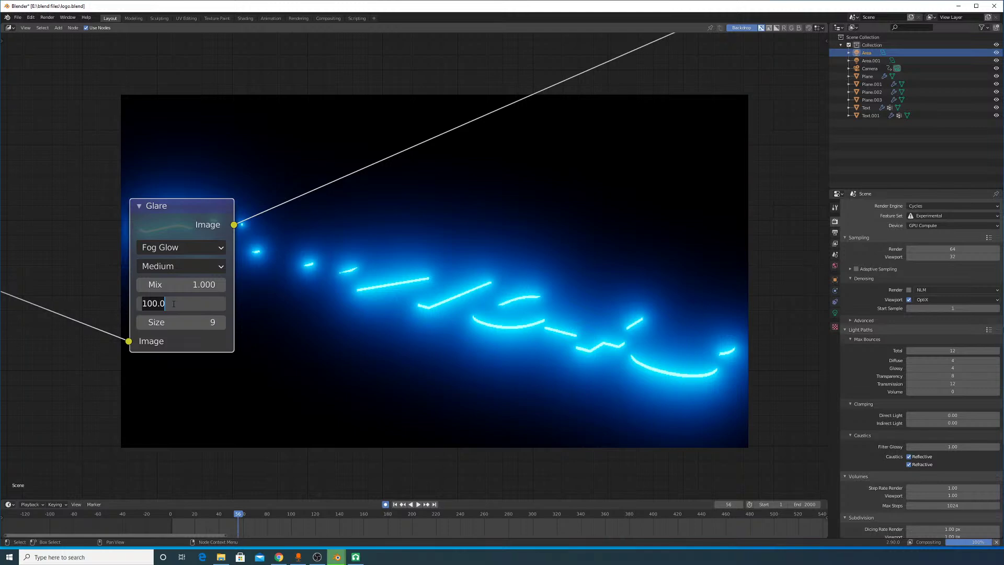
text(200)
key(Return)
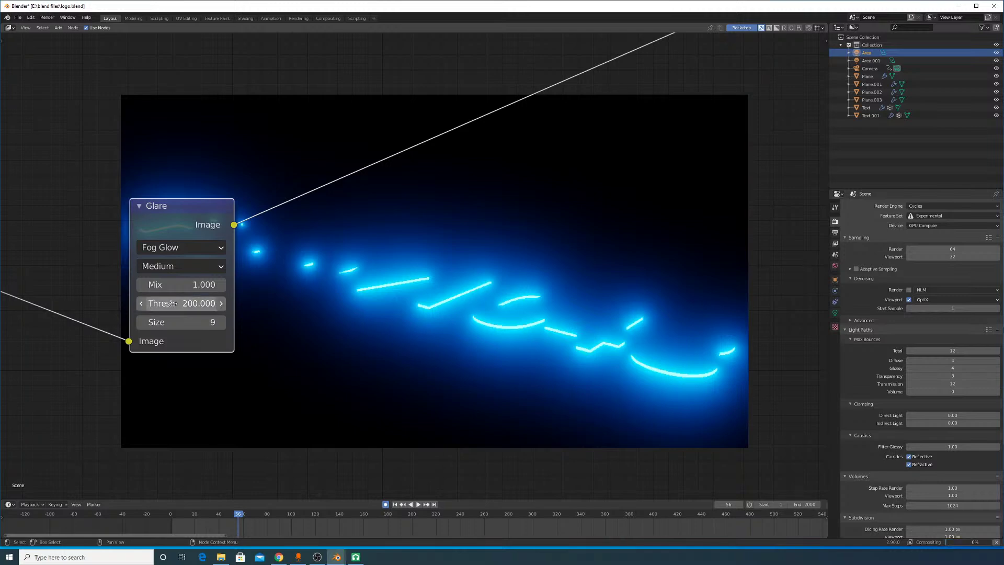
click(174, 303)
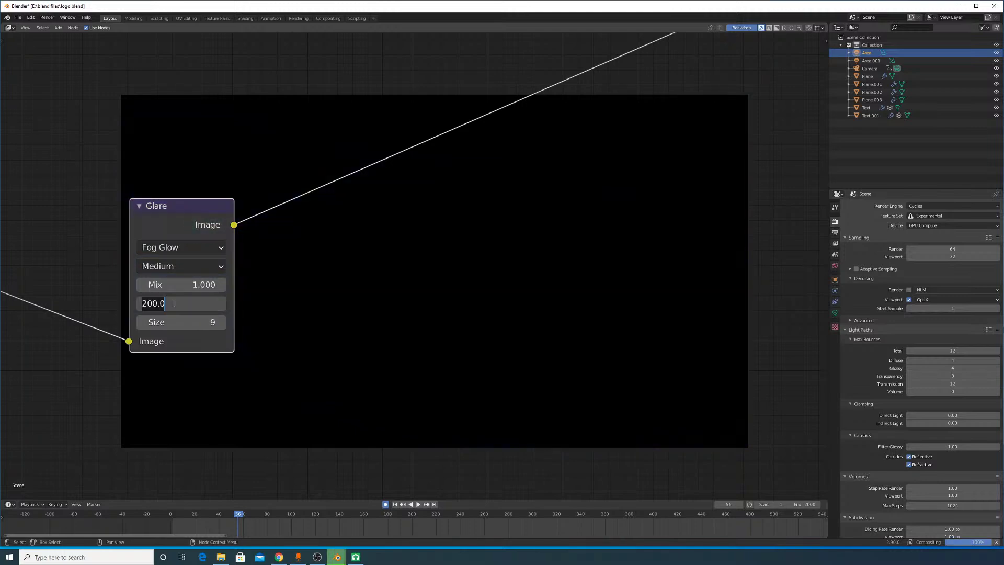
key(Escape)
Step: Return the Glare threshold to 10 and the mix to 0
click(186, 303)
text(10)
key(Return)
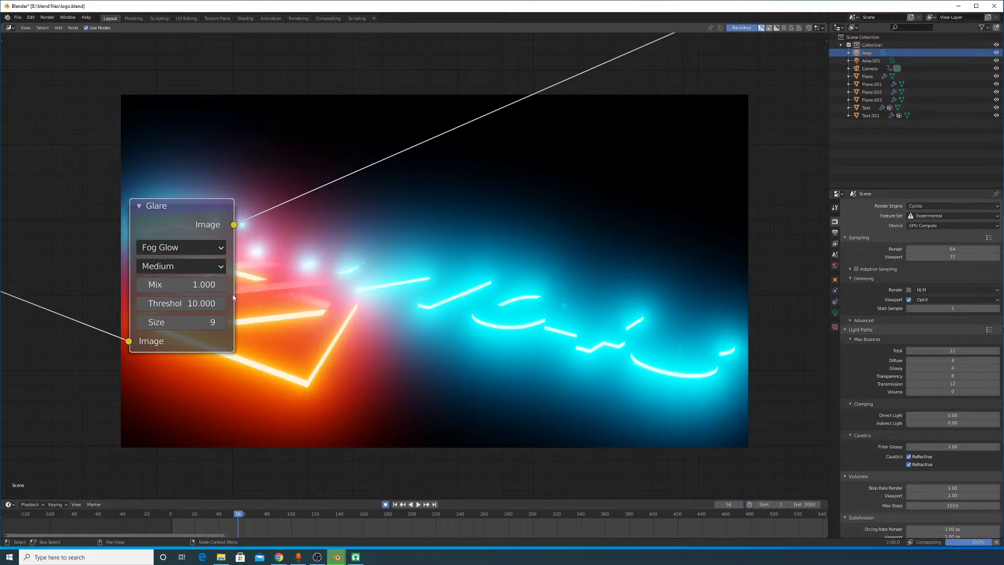
click(188, 285)
text(0)
key(Return)
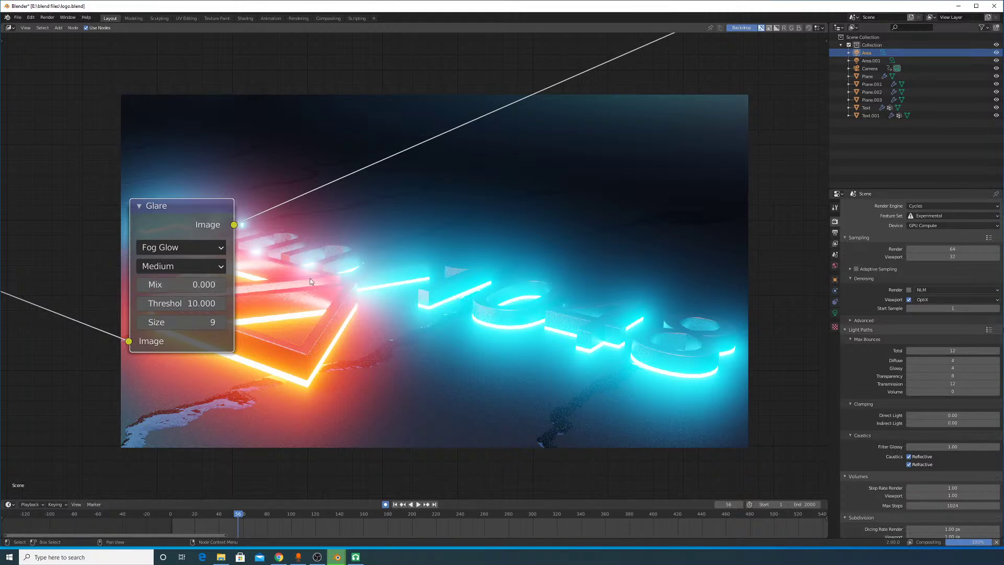
Step: Try a mix of -0.5 on the Fog Glow Glare node
click(198, 282)
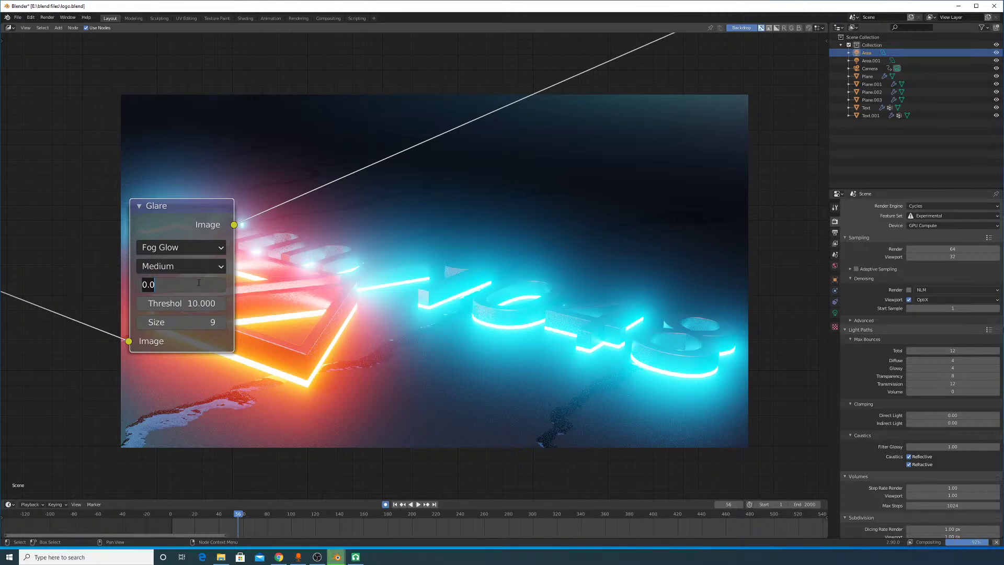
key(BackSpace)
text(-0.5)
key(Return)
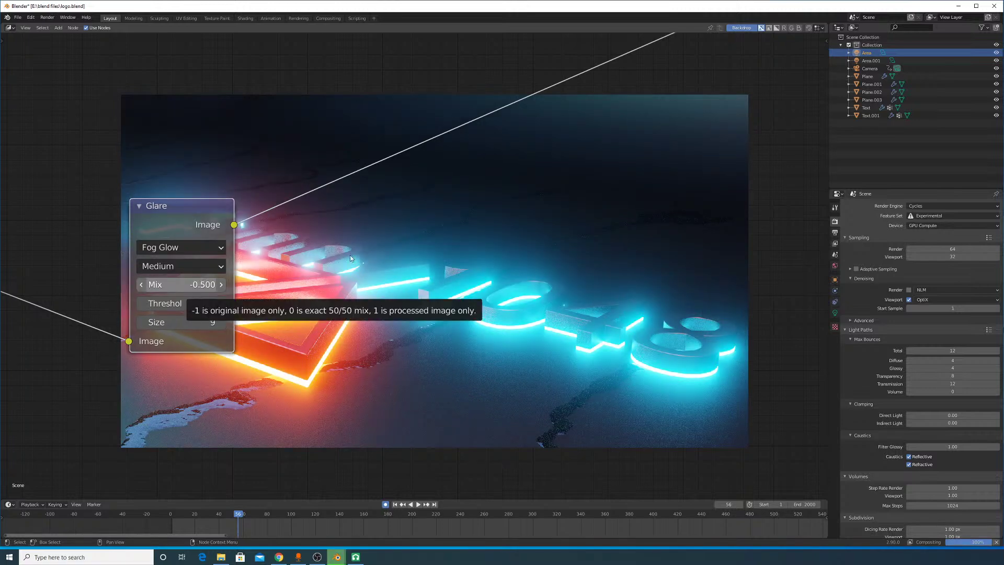
middle_drag(361, 291, 384, 391)
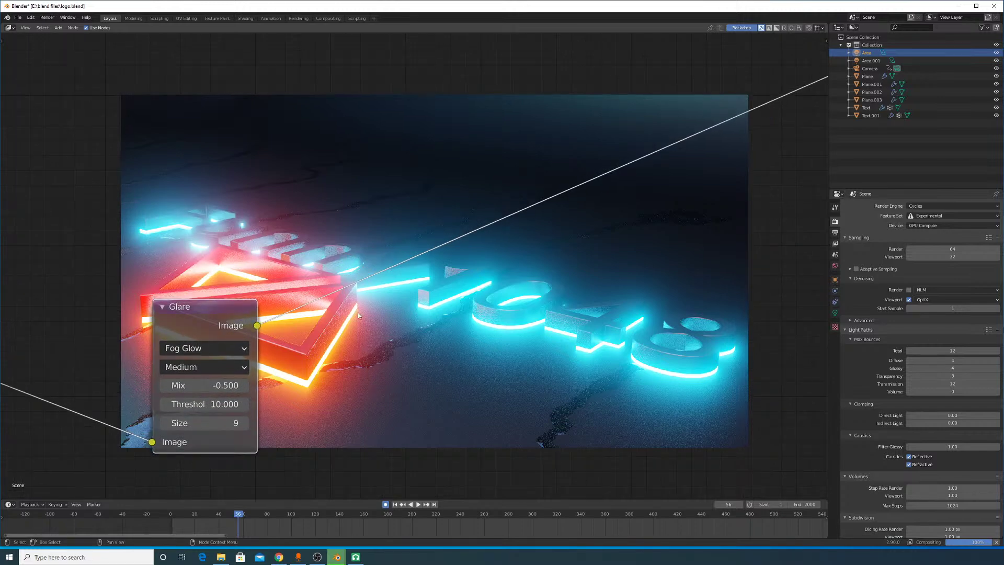
Step: Set the Fog Glow Glare node's mix to -0.7
click(226, 385)
text(-0.7)
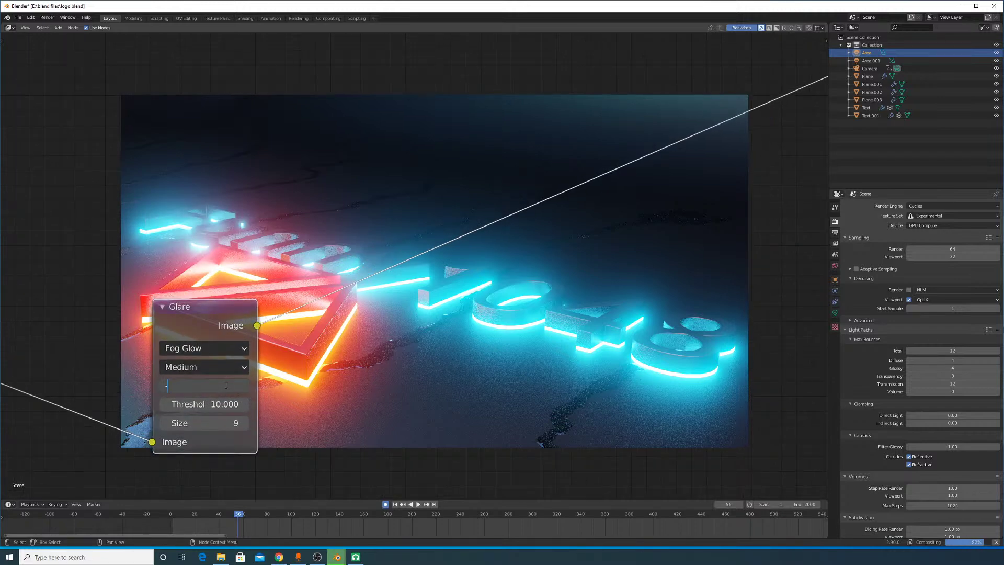
key(Return)
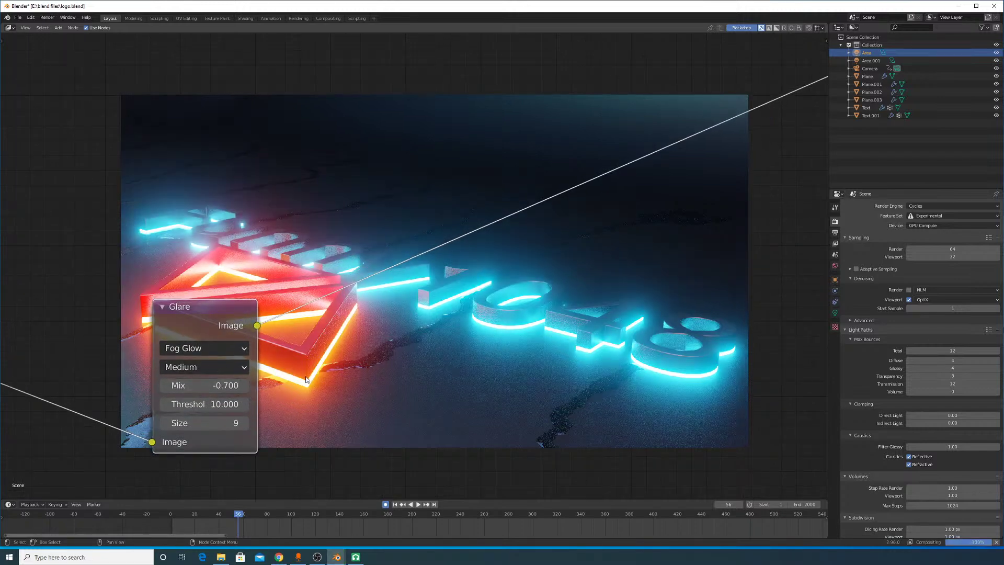
Step: Add a Lens Distortion node after the Glare node, inserted on its output link
scroll(310, 285, down, 3)
scroll(310, 285, down, 1)
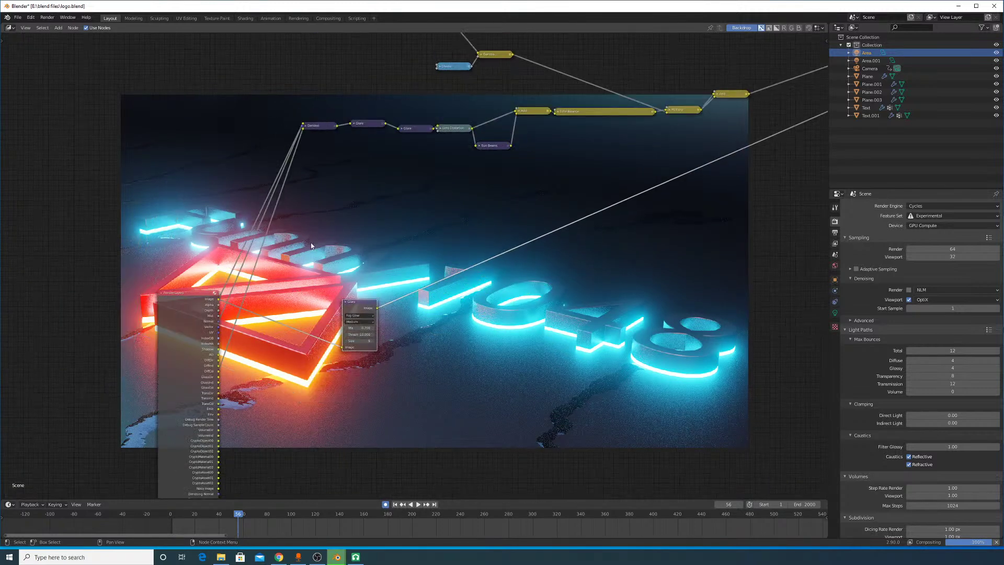
scroll(334, 345, up, 5)
middle_drag(339, 353, 330, 271)
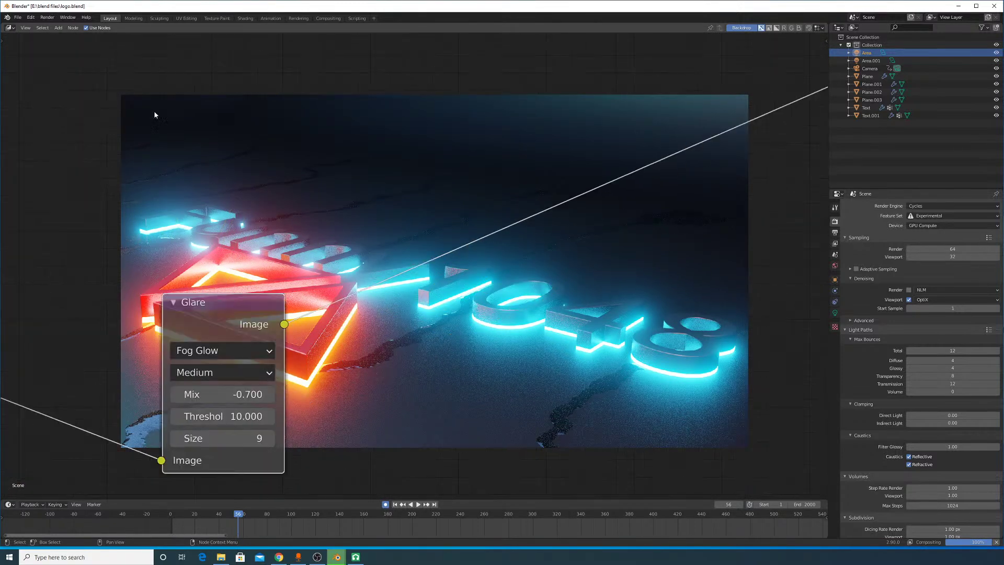
click(59, 28)
click(72, 40)
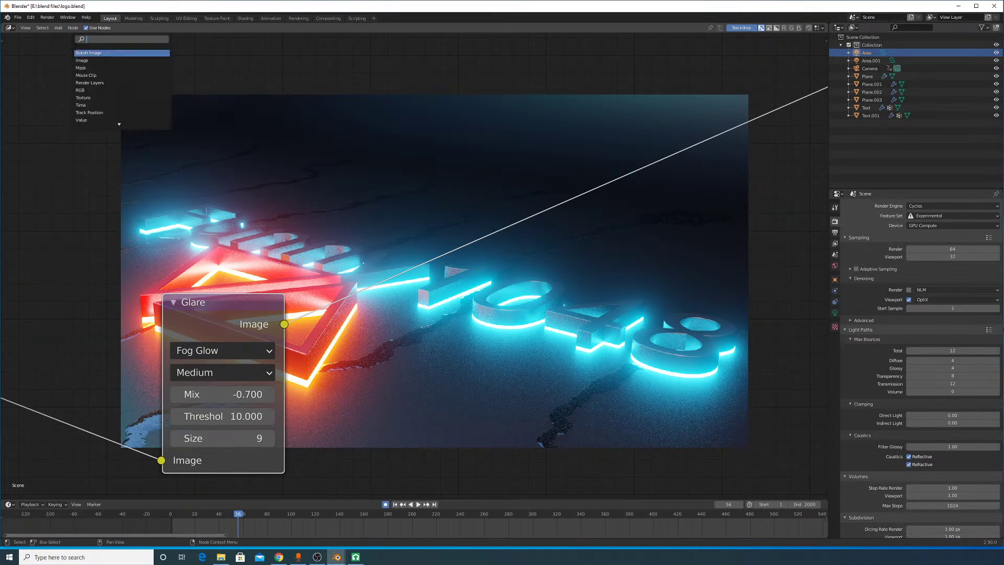
text(disto)
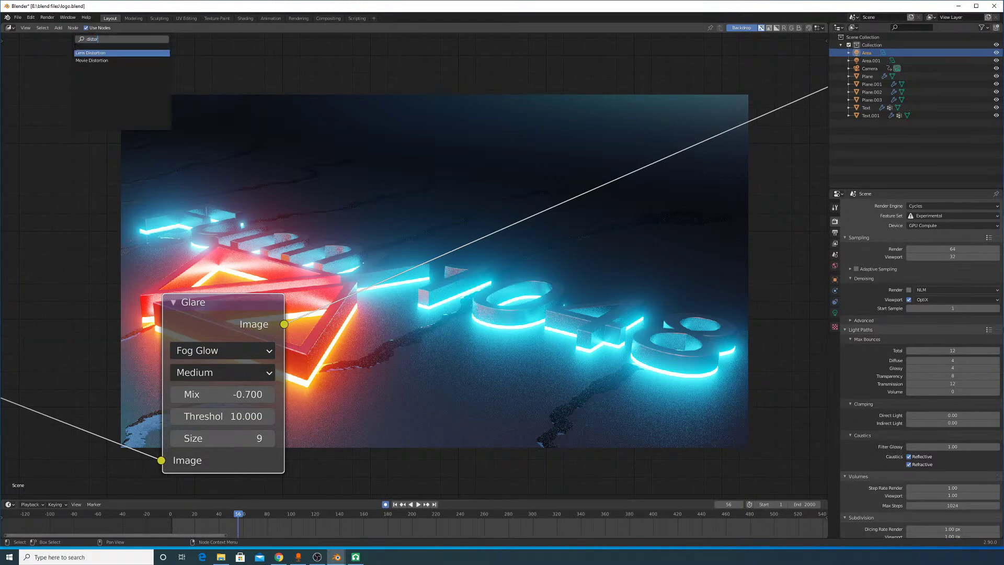
key(Return)
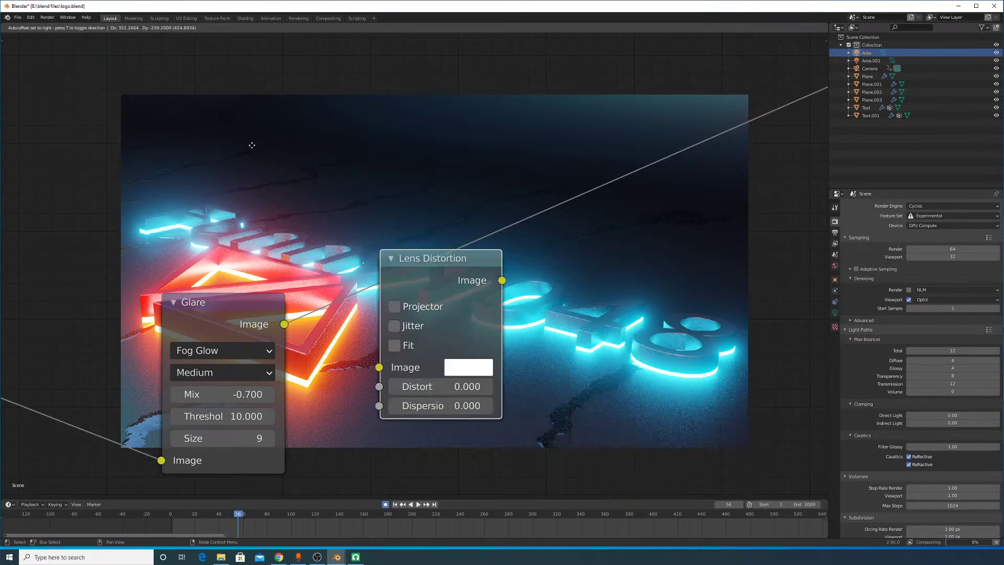
click(354, 241)
drag(423, 263, 397, 318)
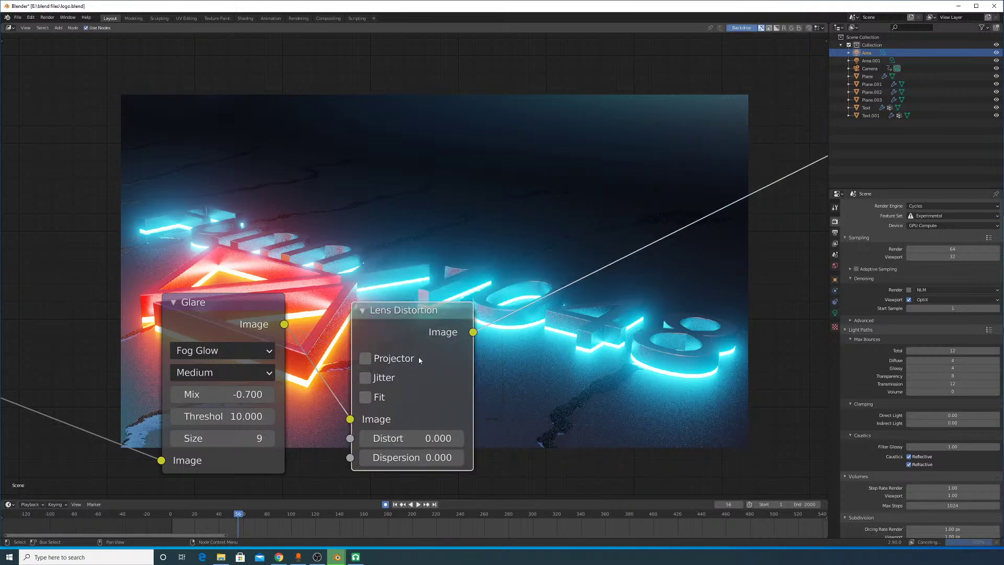
Step: Set the Lens Distortion node's dispersion to 0.05
click(423, 458)
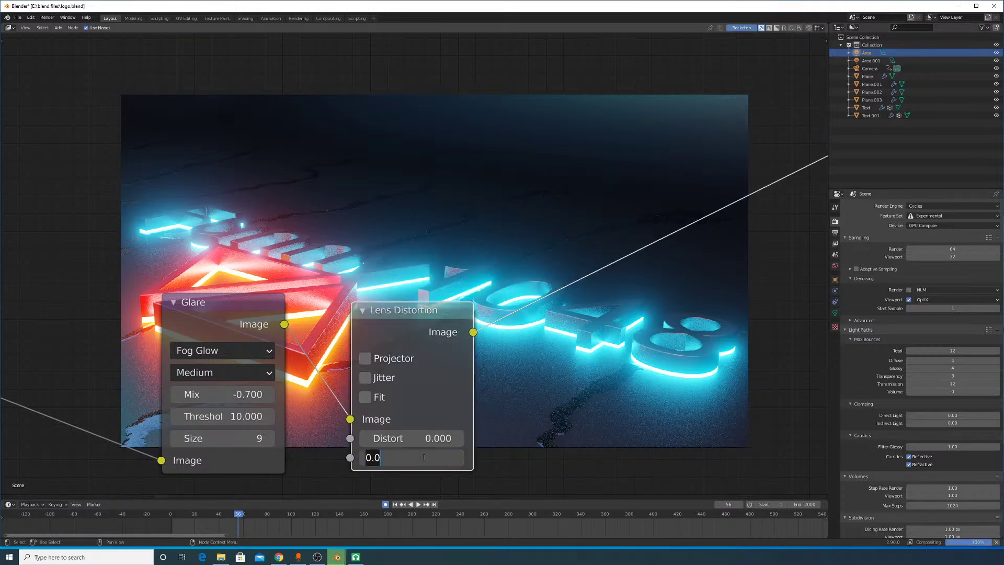
text(0.05)
key(Return)
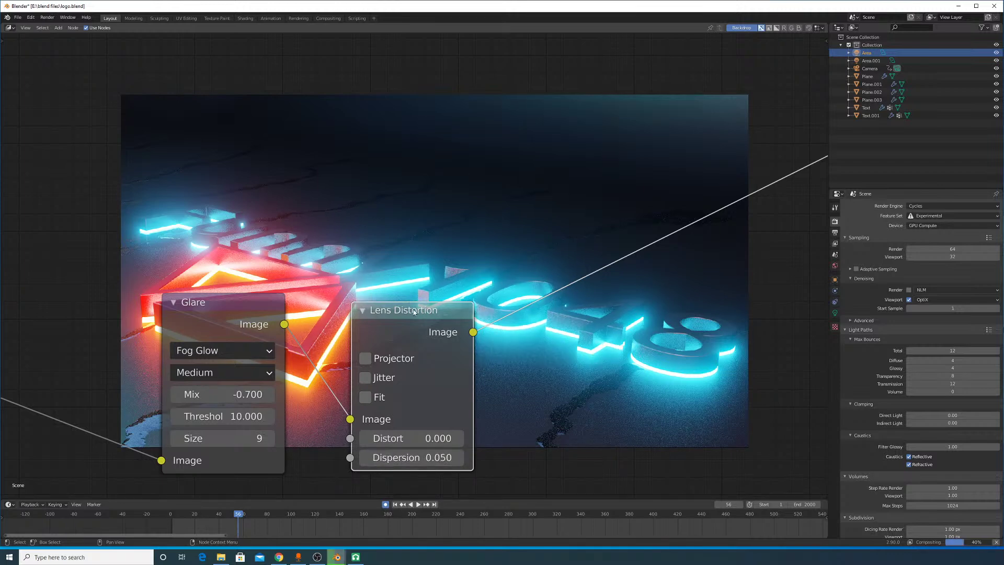
middle_drag(394, 302, 370, 393)
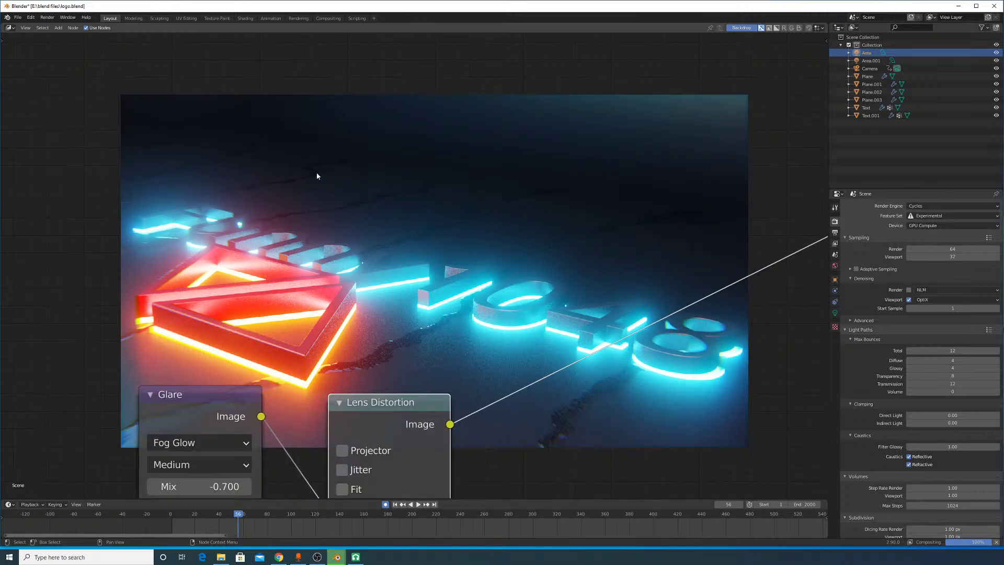
Step: Insert a Denoise node between Render Layers and Glare, feeding it the Normal pass and DiffCol as albedo
click(58, 27)
click(78, 37)
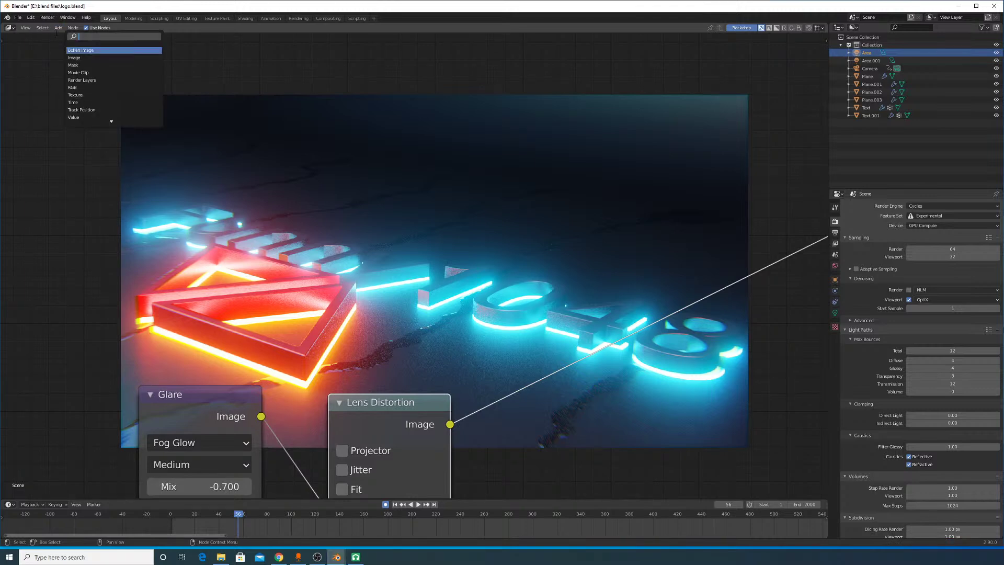
text(denoise)
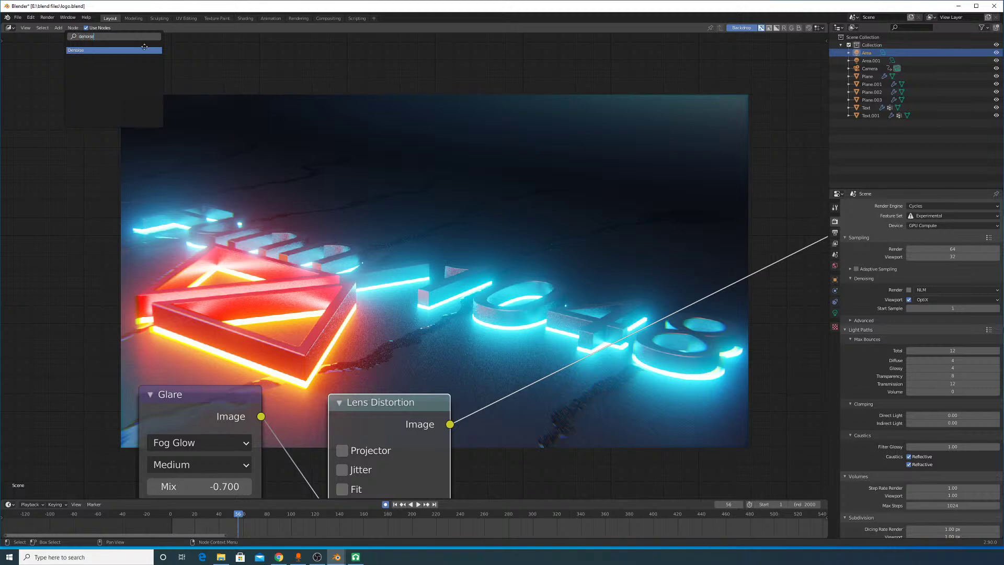
click(145, 47)
scroll(397, 189, down, 3)
click(267, 345)
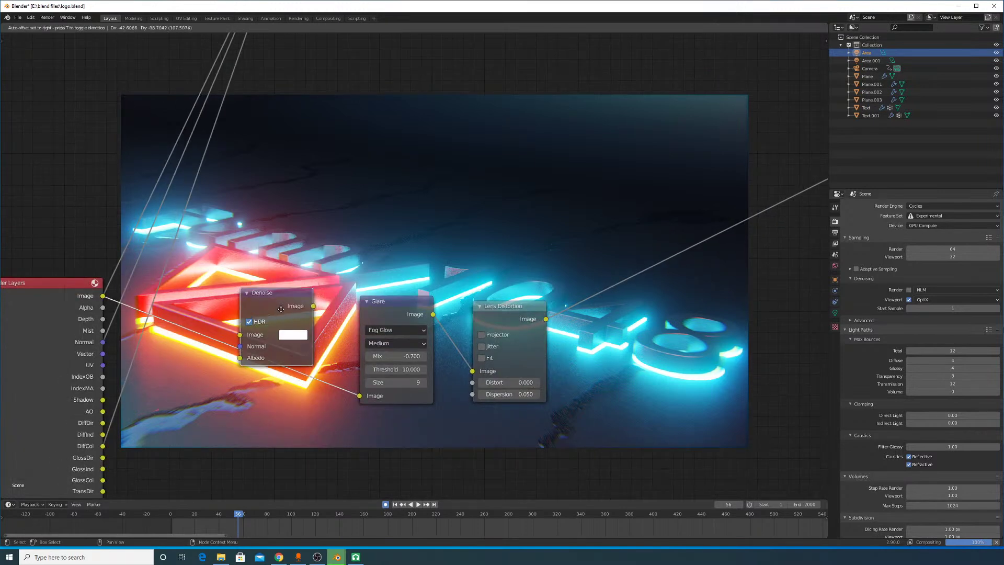
drag(103, 344, 103, 446)
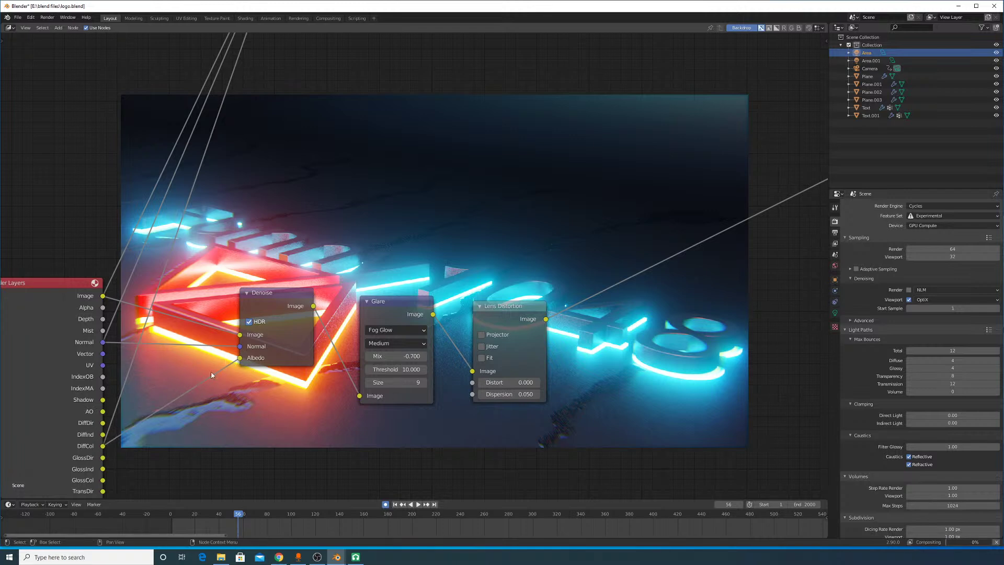
Step: Delete the newly built Denoise, Glare and Lens Distortion nodes
middle_drag(378, 267, 352, 349)
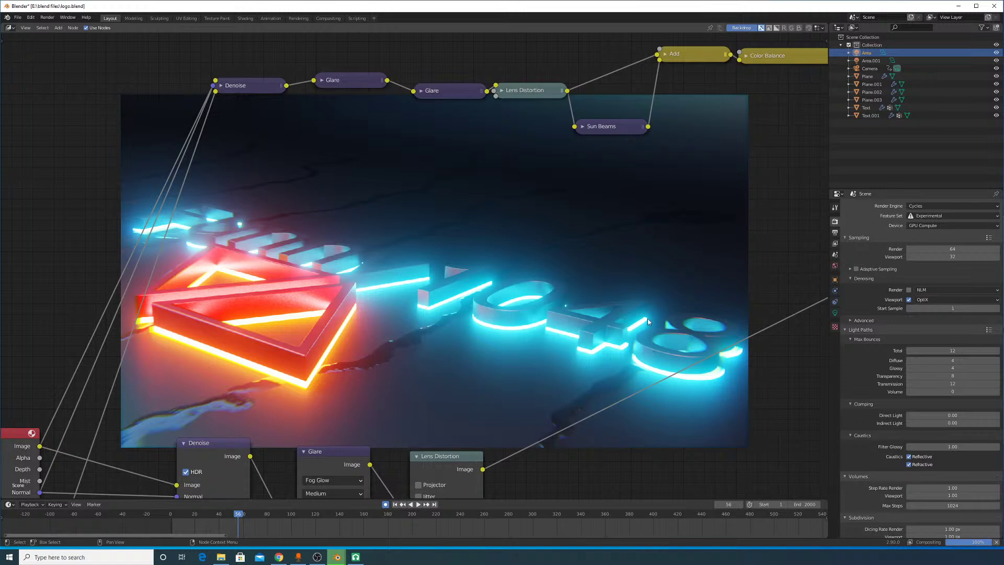
middle_drag(496, 394, 465, 319)
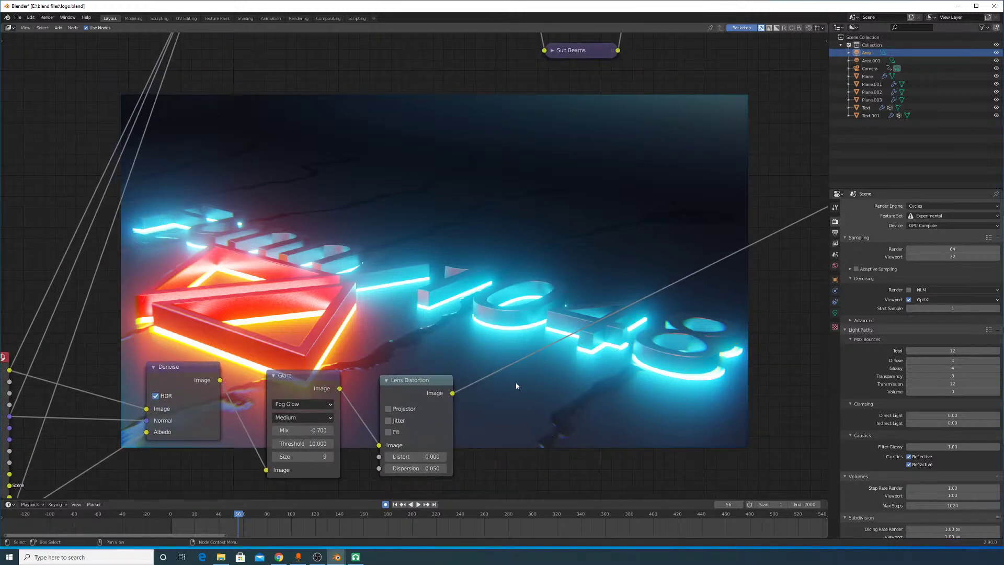
middle_drag(160, 375, 165, 253)
drag(130, 220, 561, 395)
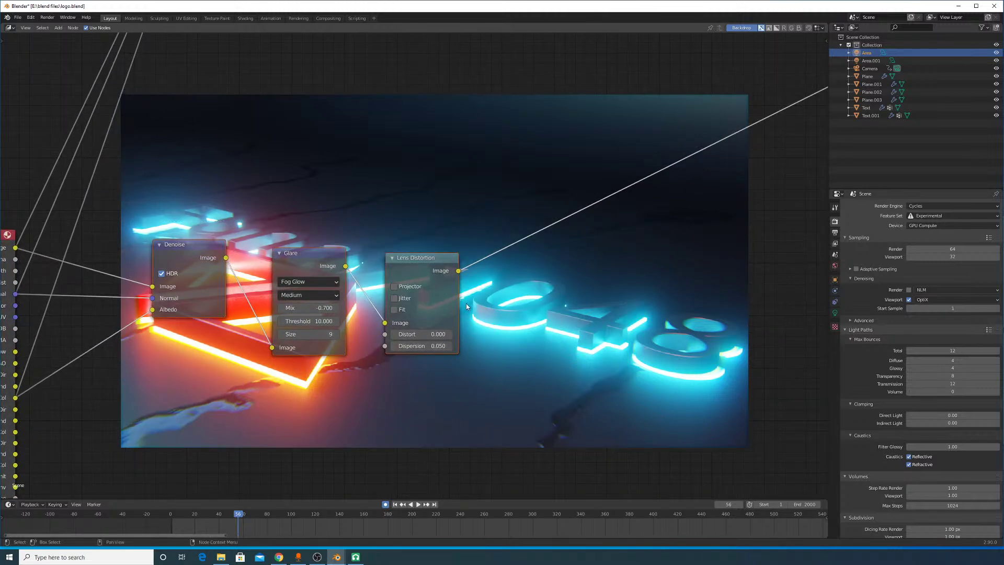
key(h)
key(Home)
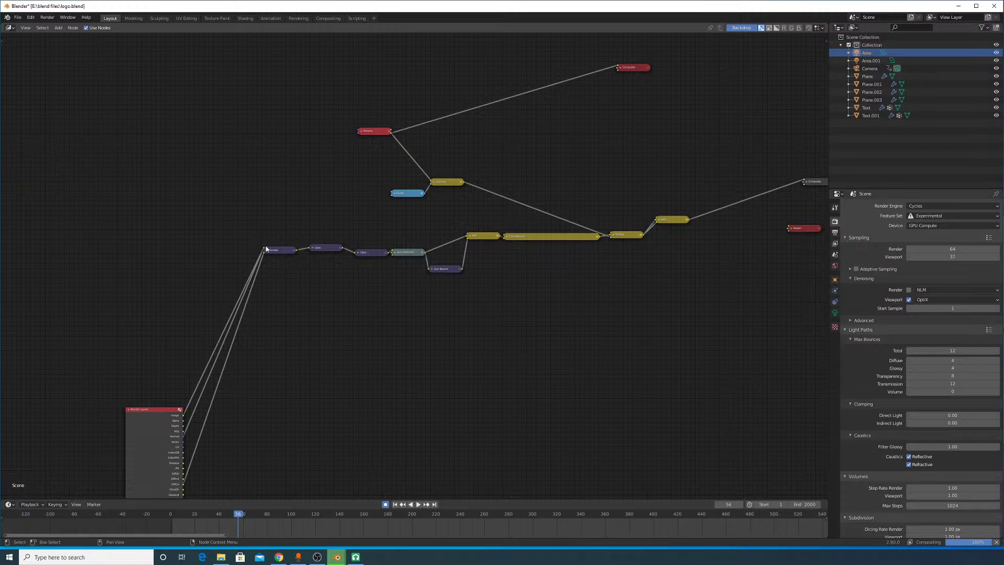
Step: Expand the original chain's collapsed Denoise, two Glare, Lens Distortion and Sun Beams nodes
click(266, 250)
click(313, 248)
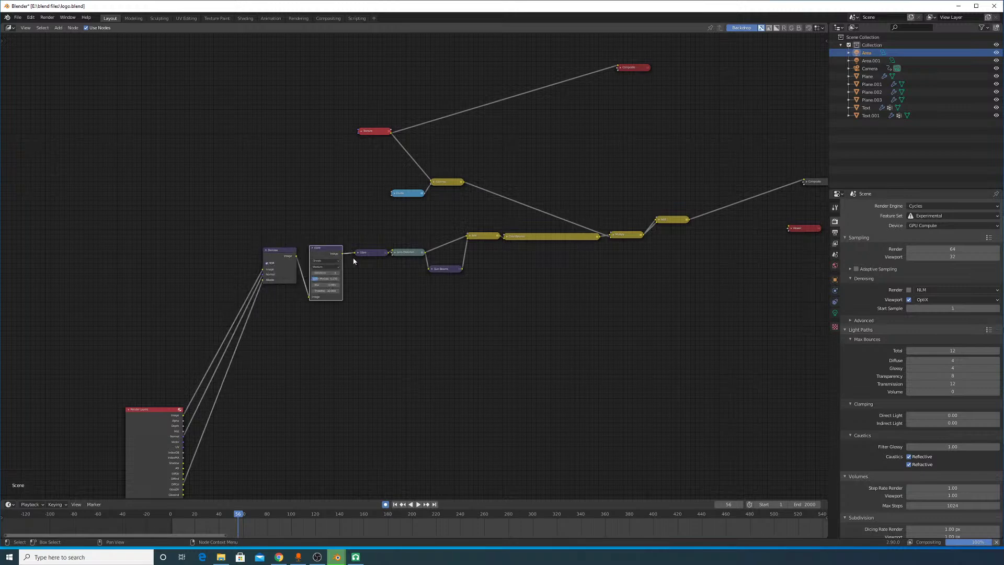
click(358, 253)
click(393, 252)
click(432, 269)
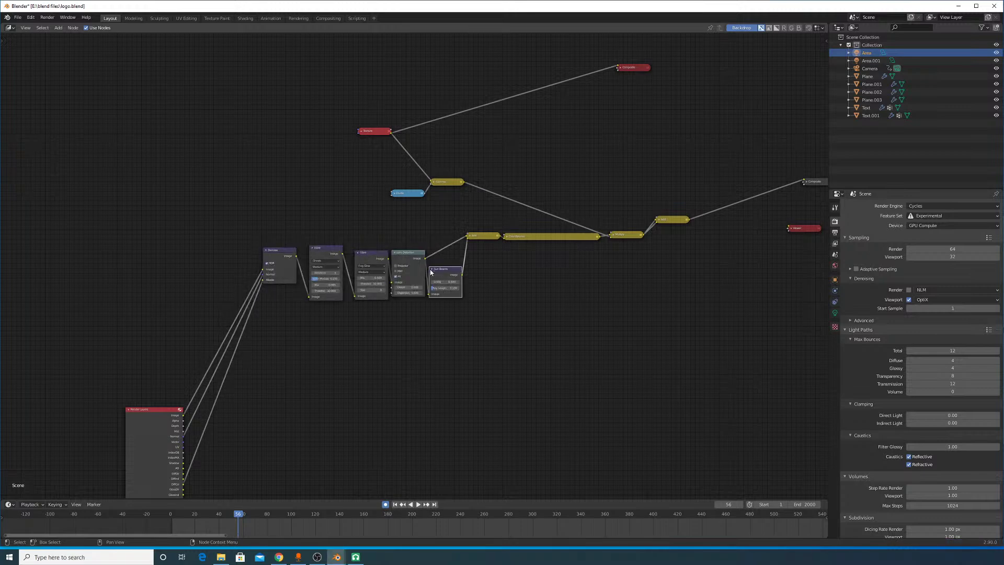
Step: Expand the collapsed Color Balance and Multiply nodes and both Add nodes
scroll(413, 283, up, 3)
click(389, 282)
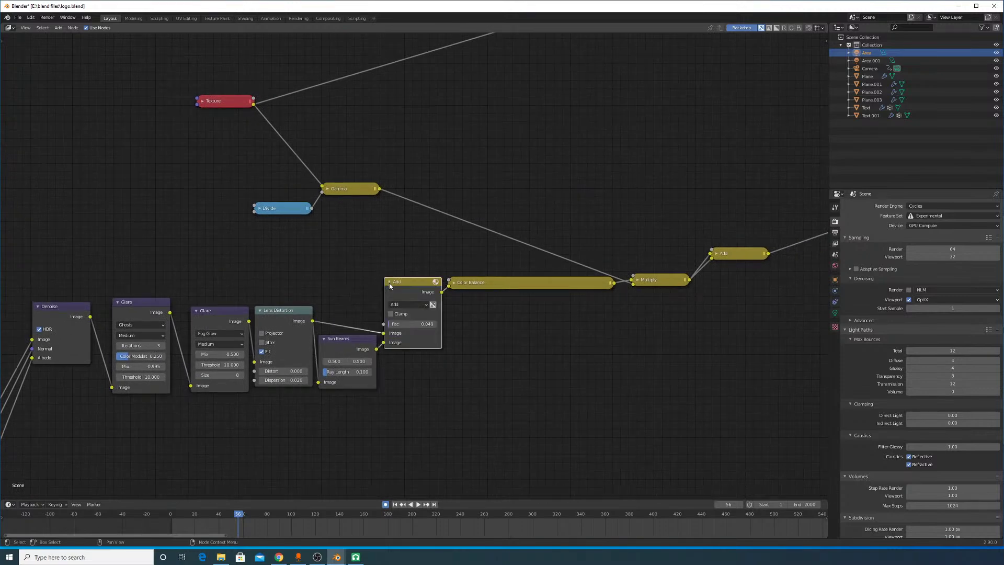
click(455, 283)
click(638, 281)
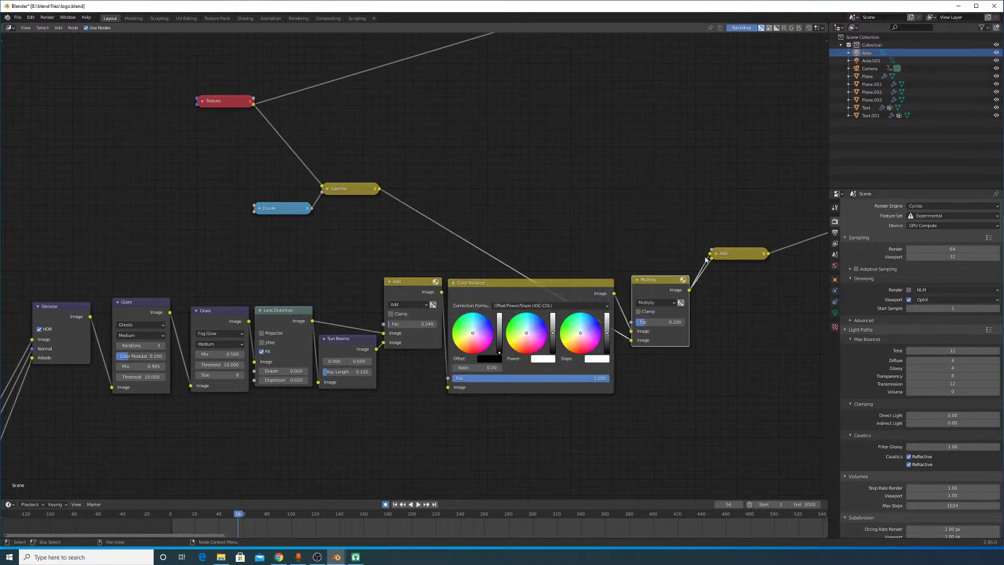
click(717, 254)
Step: Expand the collapsed Gamma, Divide and Texture nodes
click(327, 188)
click(261, 210)
middle_drag(261, 210, 270, 308)
click(202, 101)
Step: Expand the Viewer and the Texture-linked Composite node, and move that Composite close to the Texture node
click(659, 91)
middle_drag(665, 262, 352, 221)
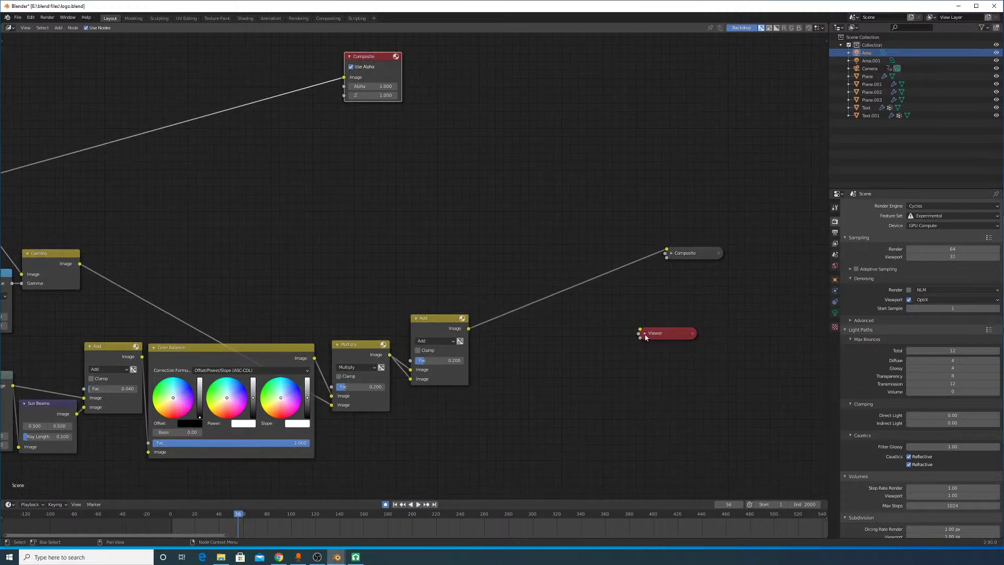
click(644, 333)
scroll(410, 269, down, 3)
drag(400, 159, 221, 168)
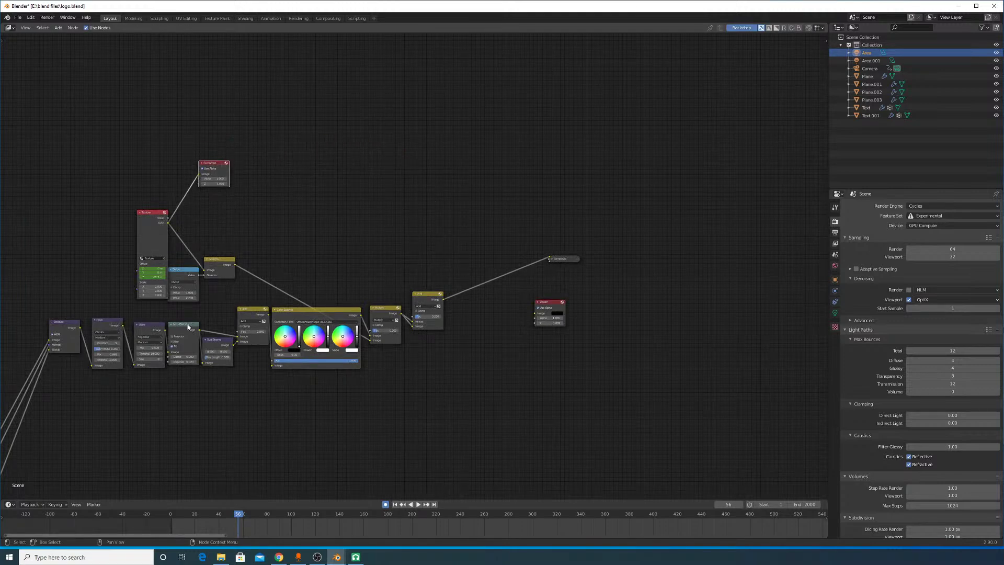
Step: Move the whole post-processing chain with its texture nodes down towards Render Layers, leaving the Viewer and collapsed Composite in place
middle_drag(293, 354, 378, 218)
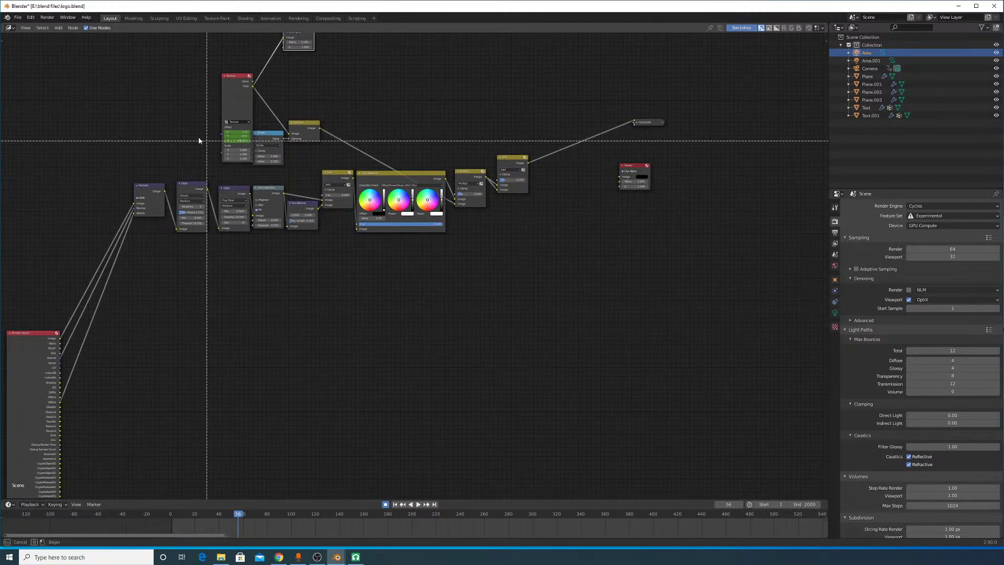
scroll(153, 143, down, 2)
middle_drag(209, 145, 227, 199)
key(b)
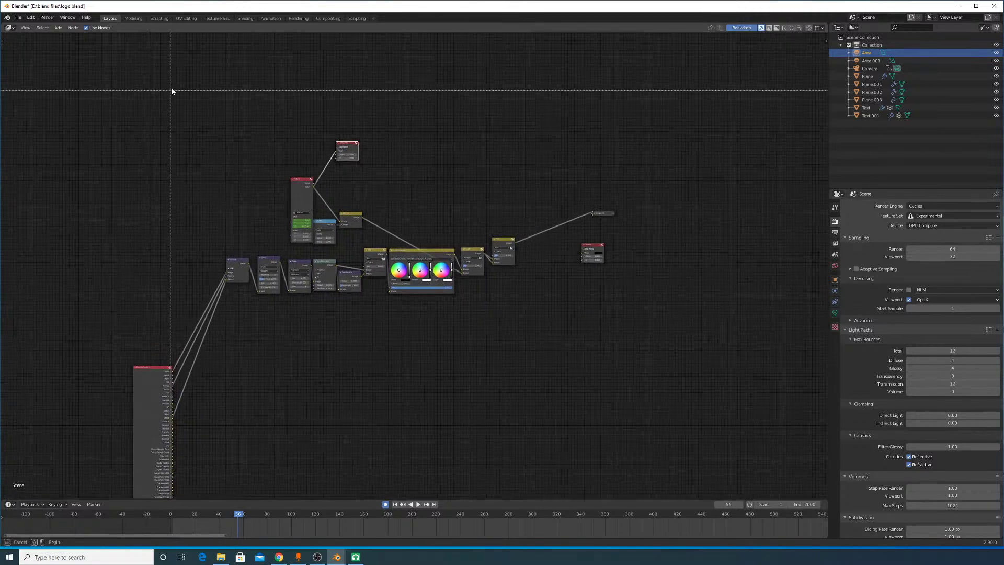
drag(208, 71, 525, 291)
key(g)
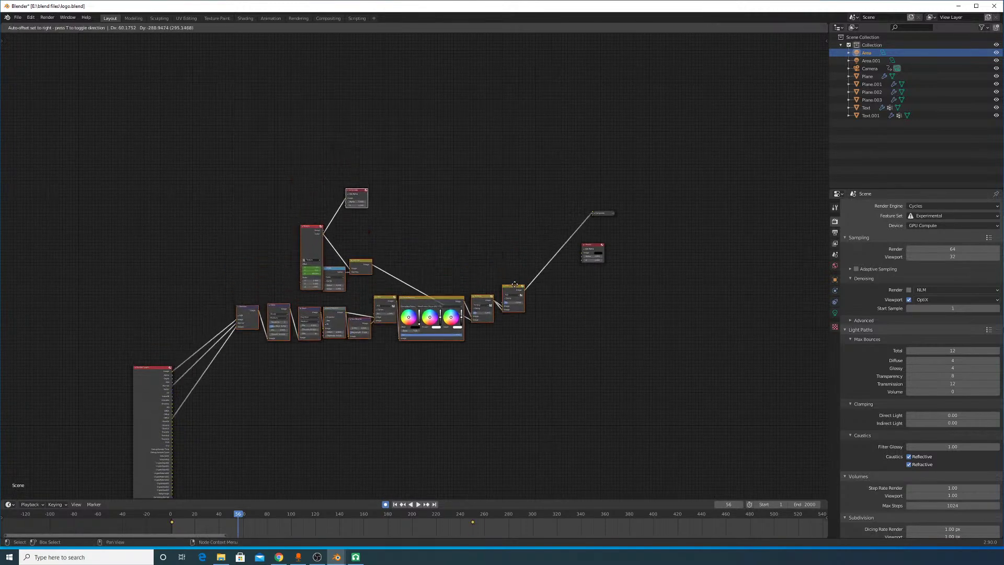
click(486, 359)
Step: Move the collapsed Composite node beside the final Add node and place the expanded Composite just above it
scroll(414, 265, up, 2)
click(672, 195)
drag(672, 195, 563, 423)
middle_drag(348, 304, 234, 239)
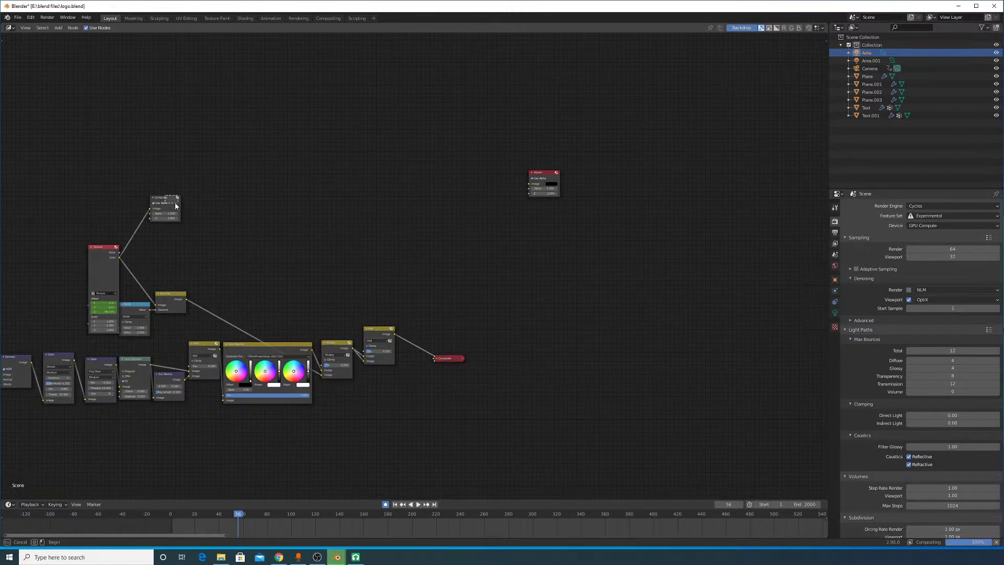
drag(162, 198, 456, 276)
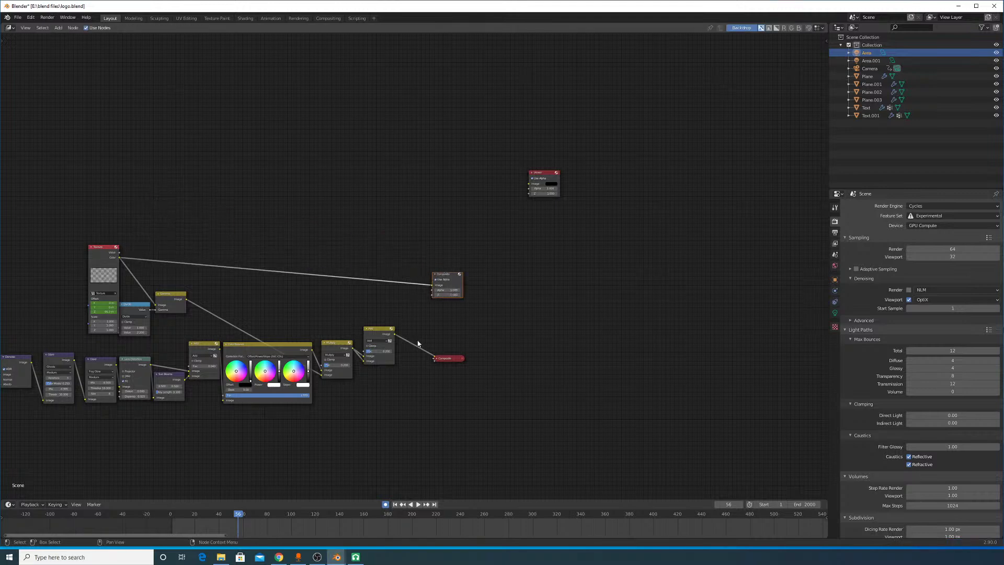
Step: Connect the final Add node's output to the Viewer and to the expanded Composite node's image input
scroll(408, 262, up, 2)
ctrl+shift+click(375, 367)
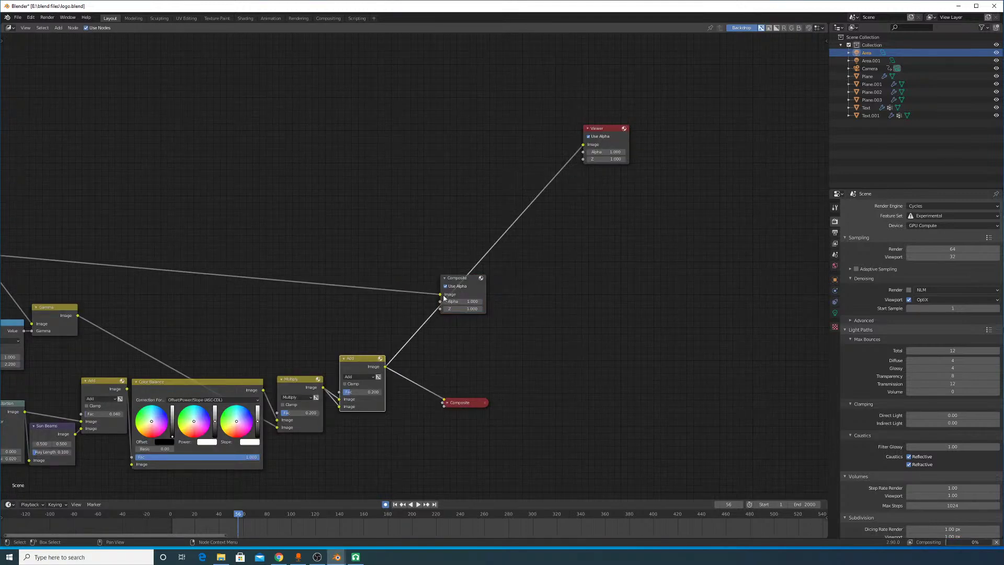
drag(437, 296, 386, 367)
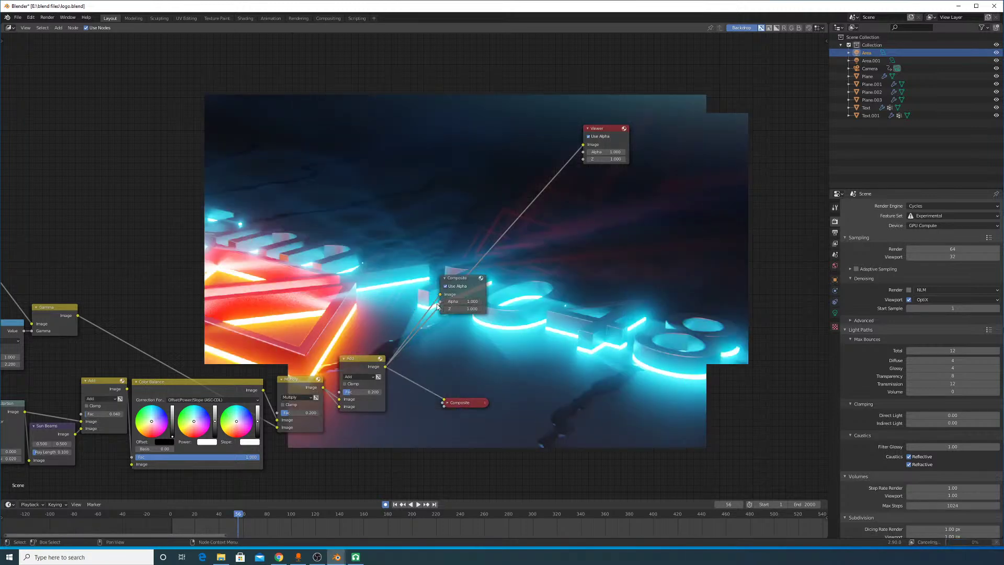
Step: Move the expanded Composite node down beside the final Add node, then expand the collapsed Composite and place it just below and beyond
drag(455, 280, 466, 333)
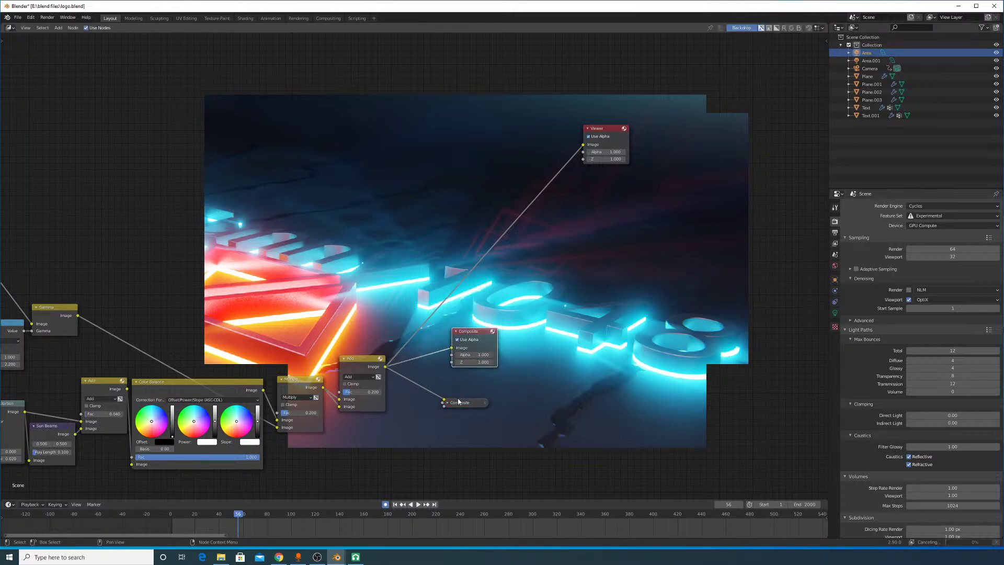
click(447, 403)
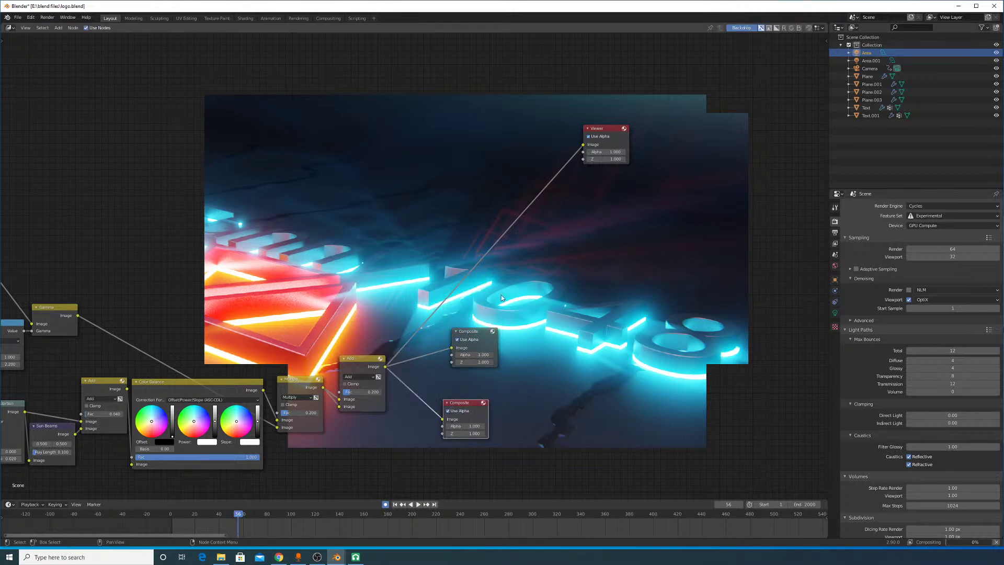
drag(467, 405, 524, 380)
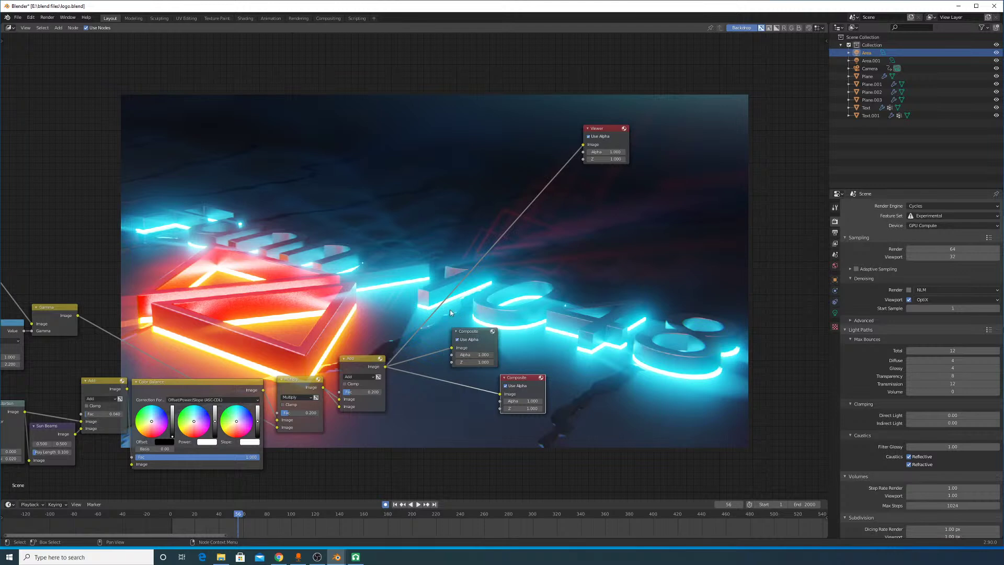
Step: Delete the upper Composite node and move the remaining one right beside the final Add node
click(470, 337)
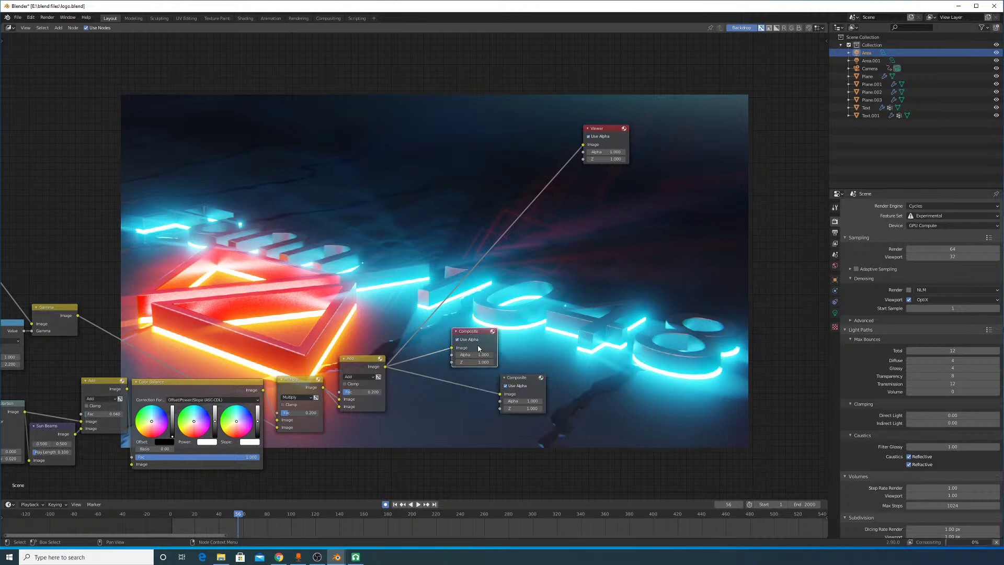
key(x)
drag(525, 383, 428, 387)
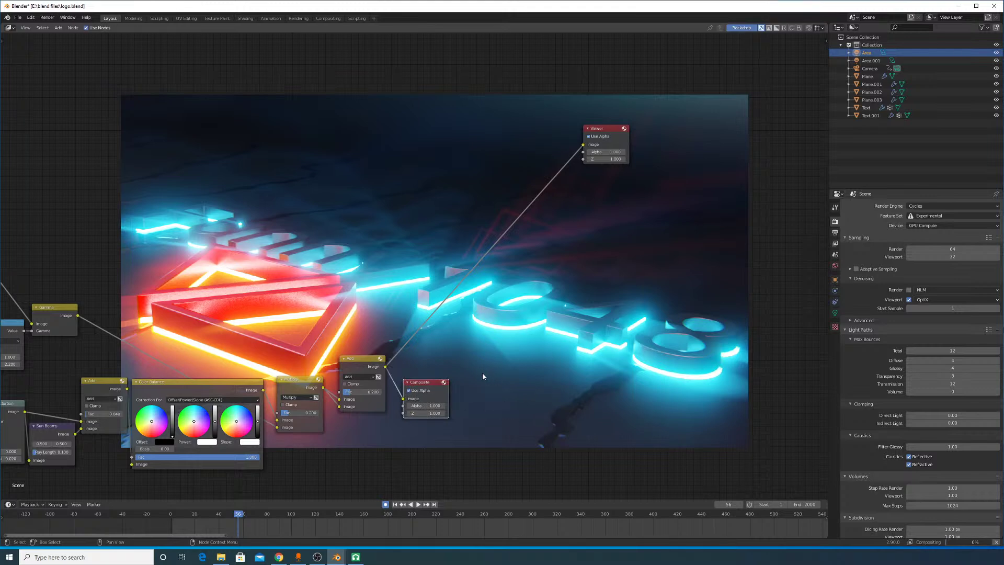
Step: Bring the Viewer node down beside the final Add node, collapse it, and place it just above the Composite node
scroll(482, 374, up, 2)
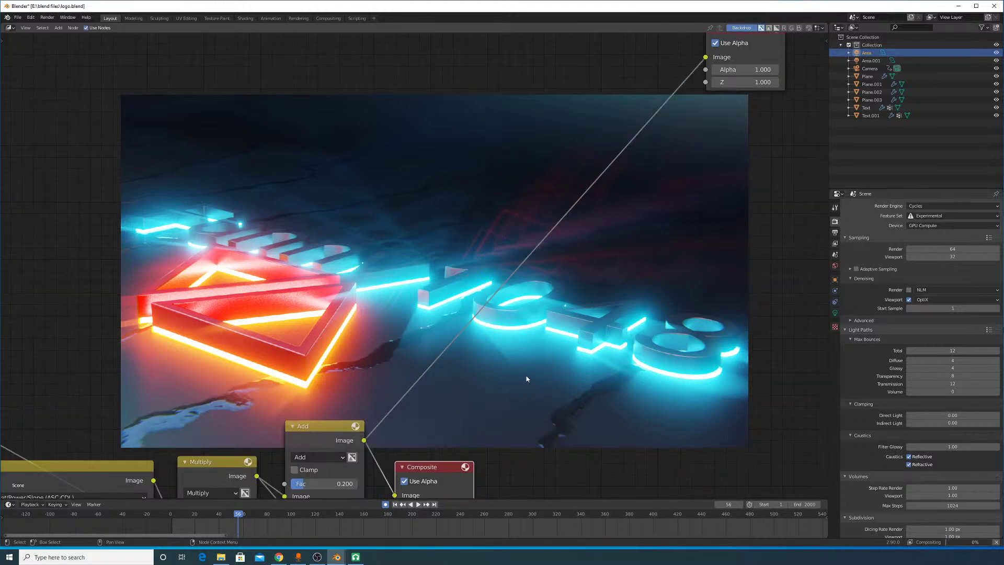
middle_drag(441, 382, 490, 310)
scroll(594, 213, down, 2)
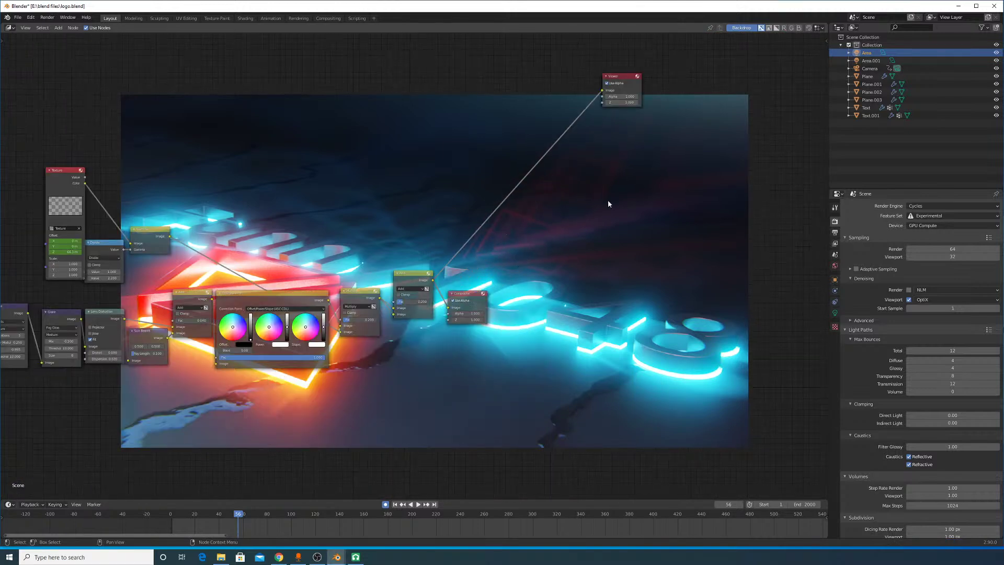
scroll(619, 179, down, 2)
drag(595, 192, 433, 364)
scroll(447, 375, up, 2)
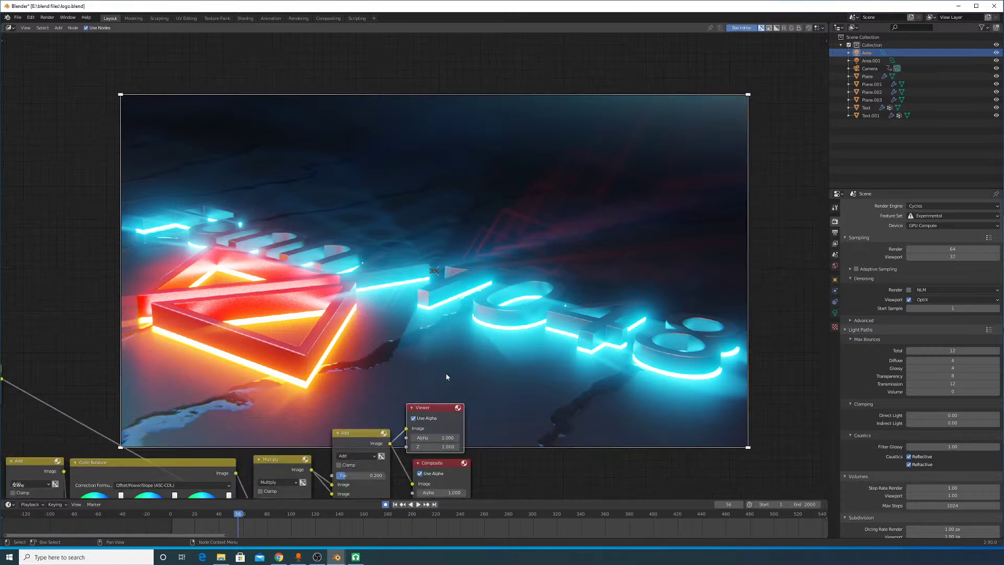
click(454, 359)
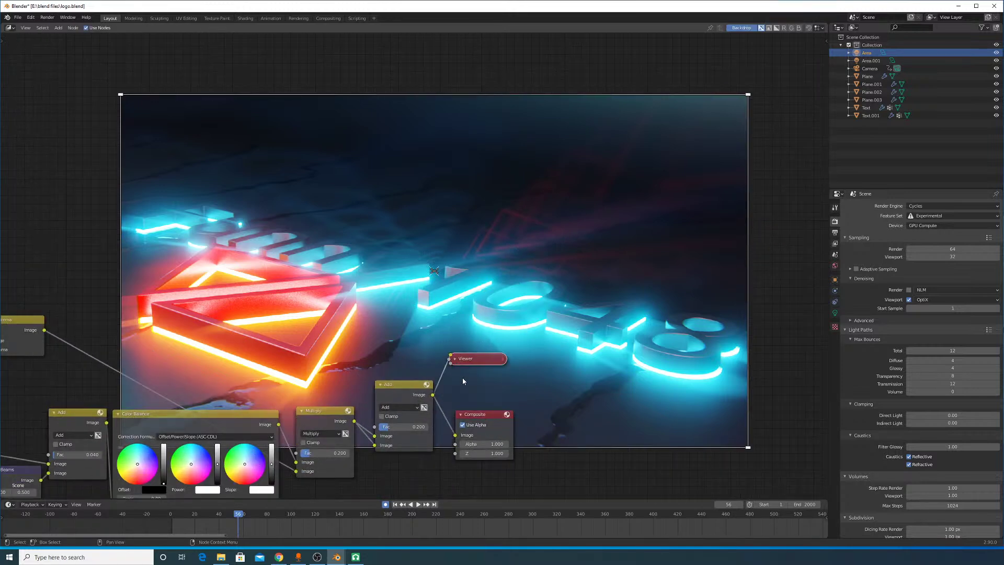
drag(471, 355, 474, 372)
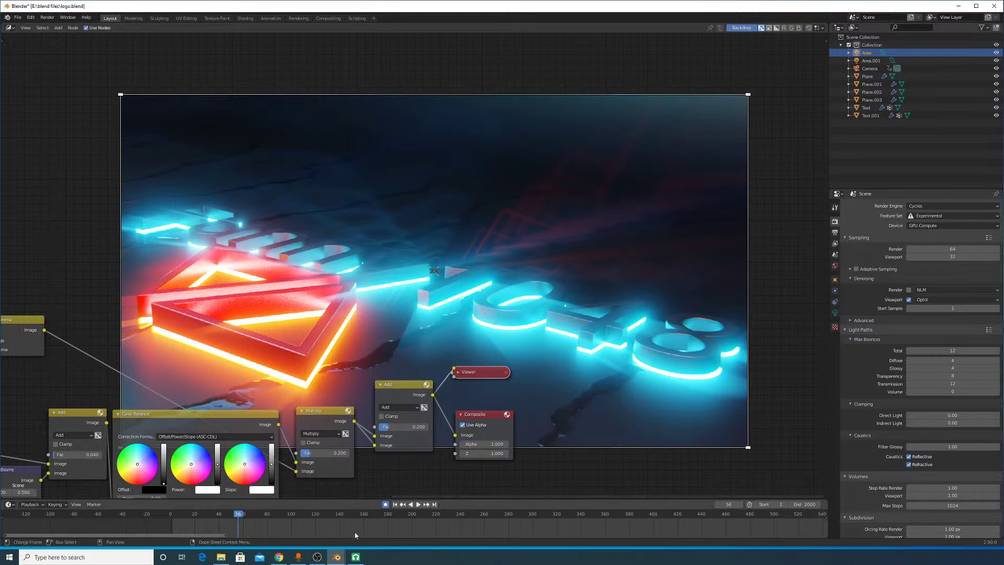
Step: Launch a second Blender instance and open the recent file camera track 2.blend
mouse_move(336, 557)
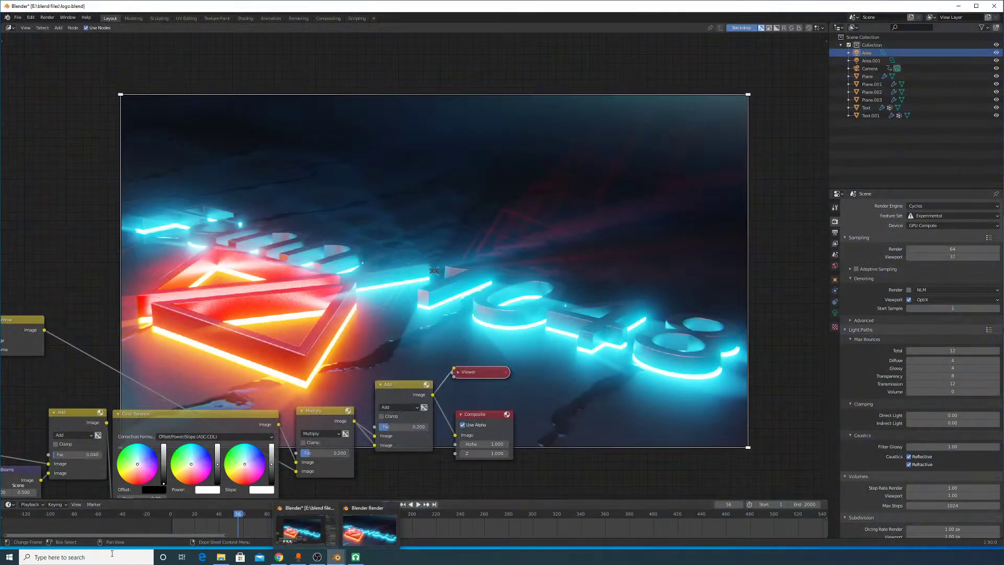
click(87, 557)
text(b)
click(86, 343)
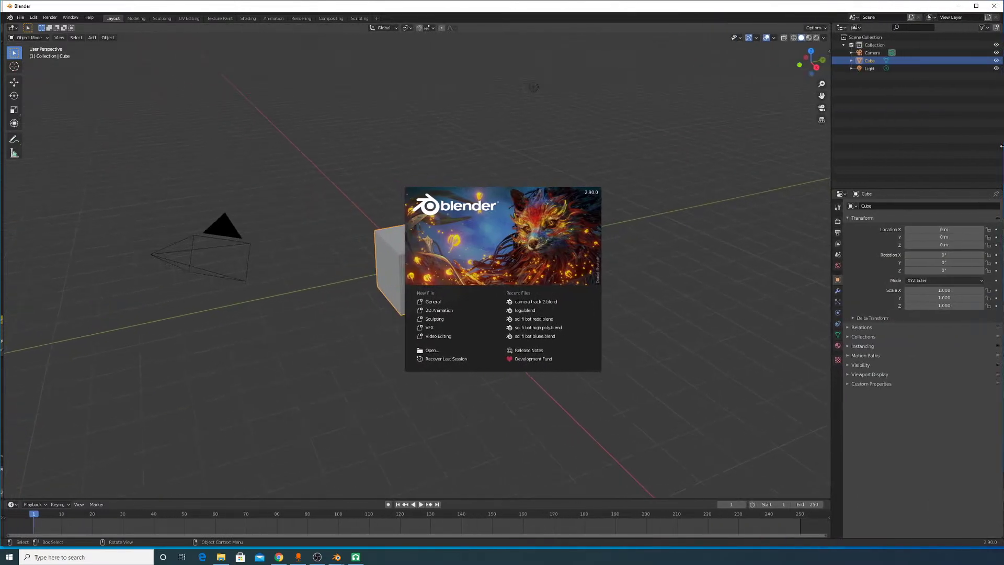
drag(1002, 146, 992, 153)
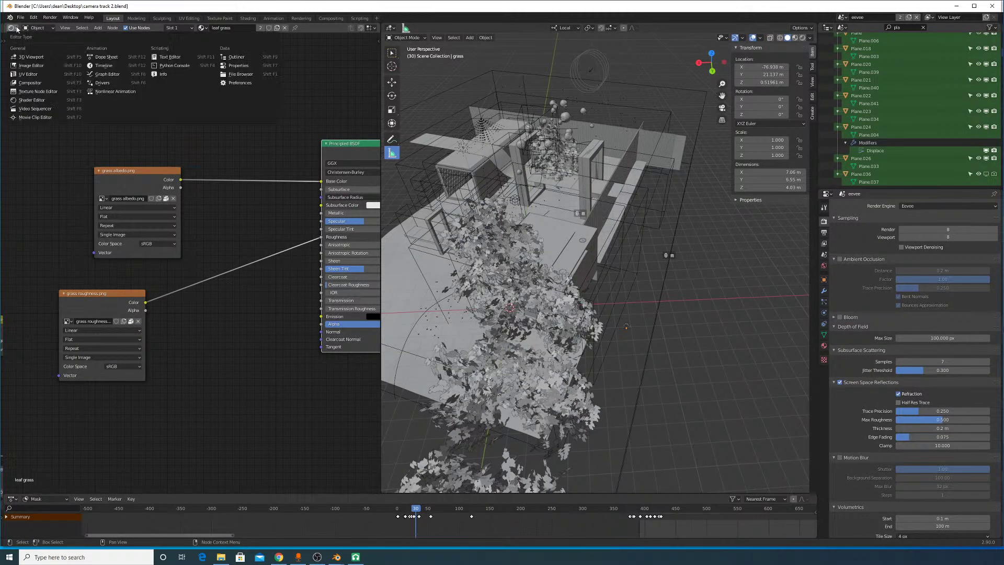
Step: Inspect the 3D scene from several angles and return the viewport to solid shading
mouse_move(553, 275)
middle_down()
mouse_move(565, 269)
mouse_move(546, 265)
middle_up()
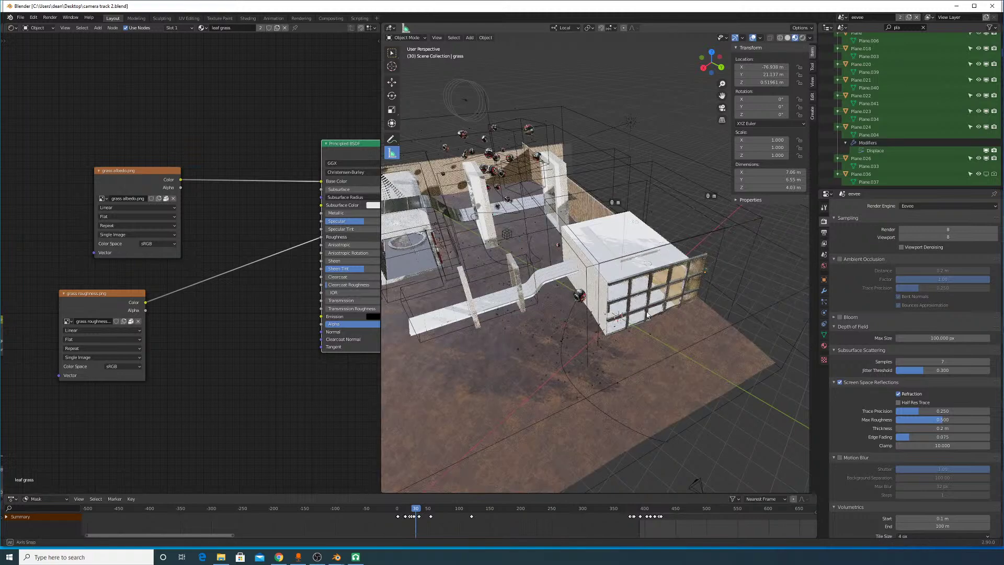
mouse_move(634, 307)
middle_down()
mouse_move(636, 287)
mouse_move(695, 272)
middle_up()
click(788, 38)
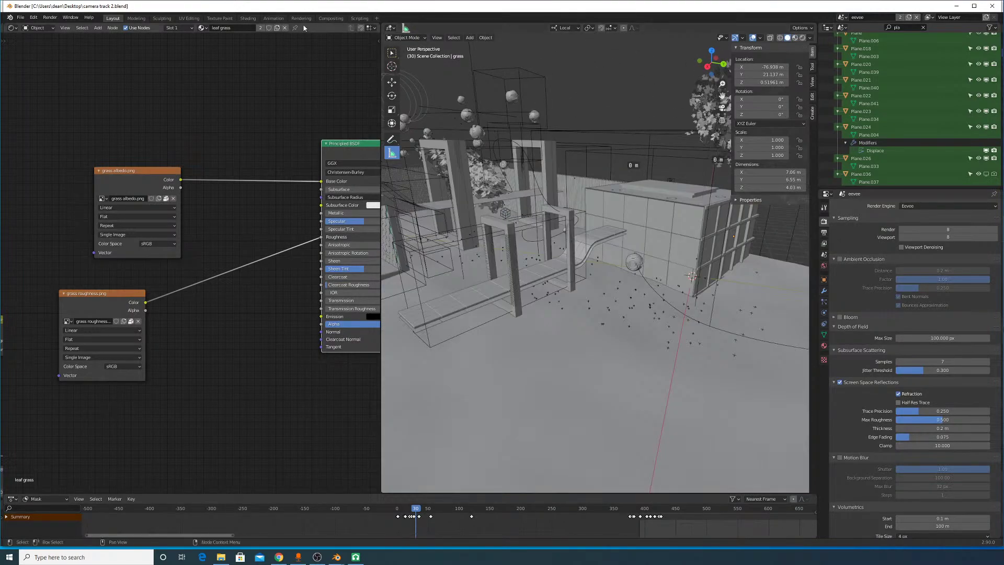
Step: Extend the node editor over the 3D viewport's area and switch it to the Compositor
drag(379, 24, 399, 30)
click(12, 28)
click(43, 84)
Step: Examine the camera track 2 compositing tree from the later mix and blur nodes back to the first Render Layers node
scroll(411, 150, down, 9)
middle_drag(518, 171, 57, 265)
scroll(606, 194, up, 7)
middle_drag(606, 193, 551, 259)
scroll(551, 260, up, 2)
middle_drag(301, 269, 583, 250)
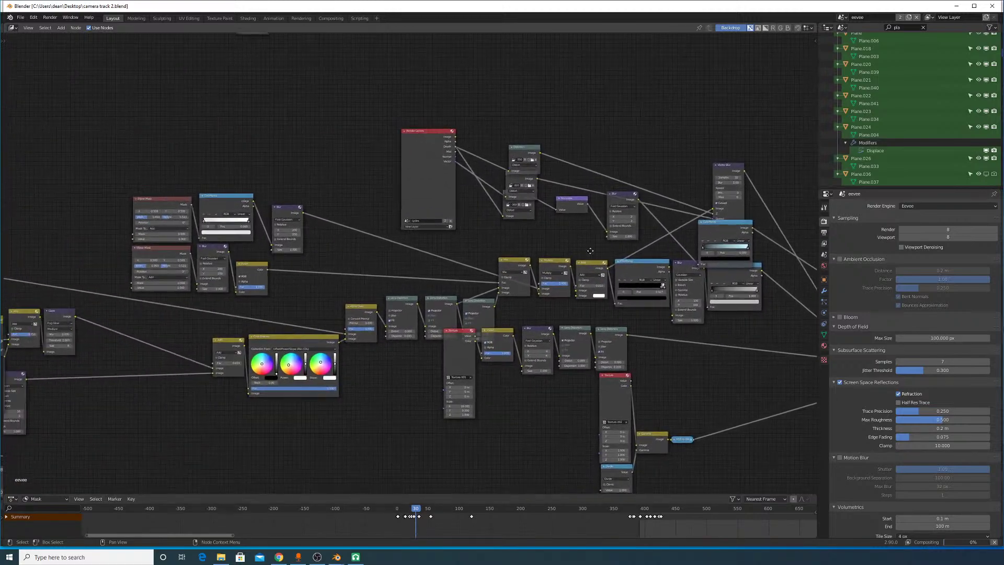
scroll(588, 317, up, 2)
middle_drag(588, 318, 643, 256)
middle_drag(513, 281, 773, 258)
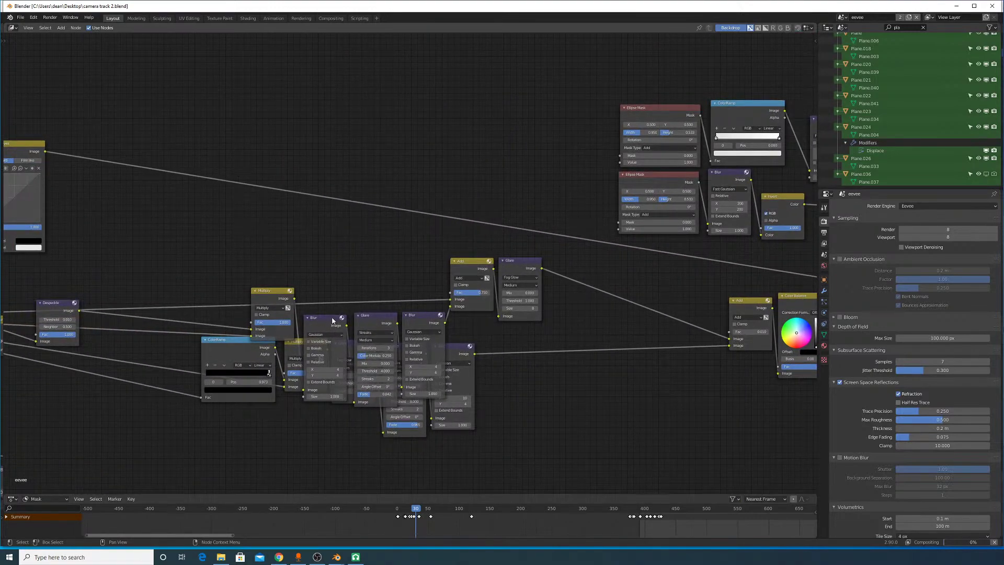
middle_drag(133, 281, 442, 257)
scroll(302, 198, down, 3)
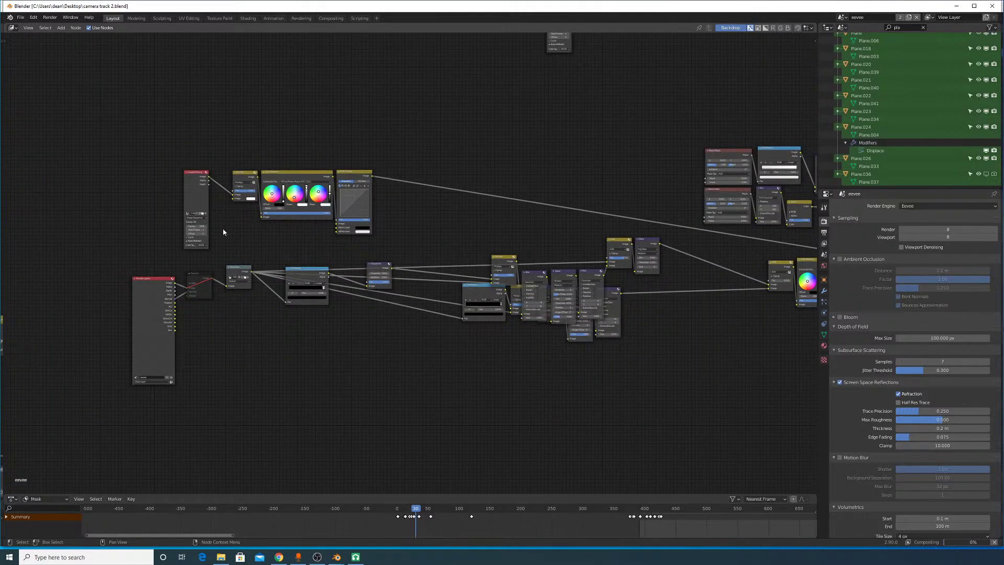
middle_drag(621, 253, 526, 283)
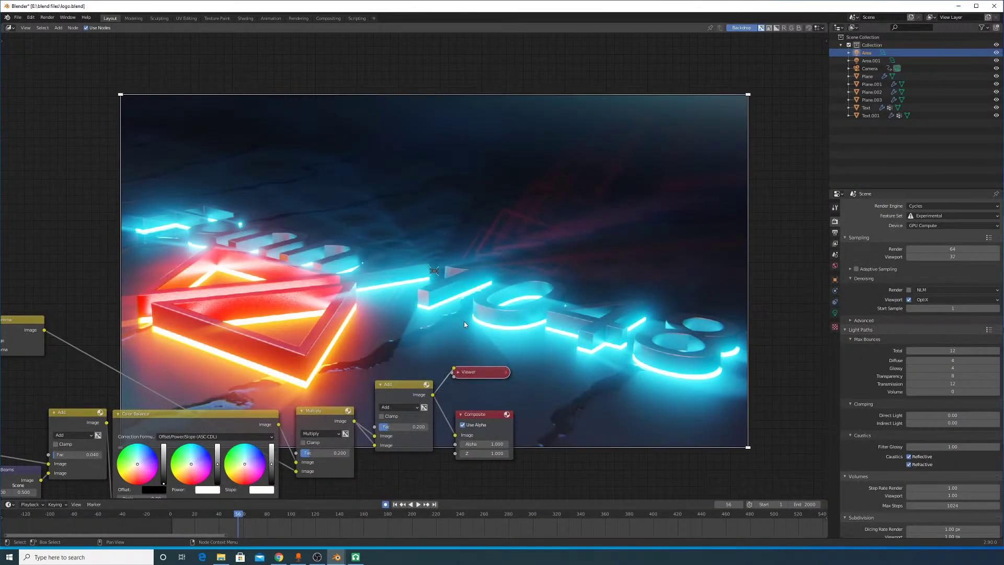
Step: Review the logo's whole compositor chain for comparison, then switch back to the camera track 2 Blender window
middle_drag(465, 324, 689, 195)
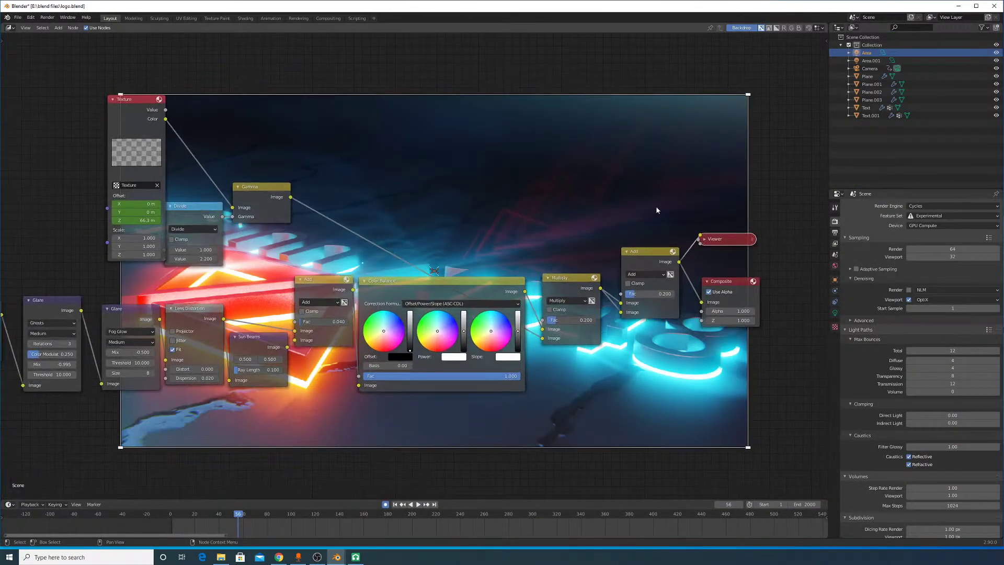
scroll(271, 304, down, 2)
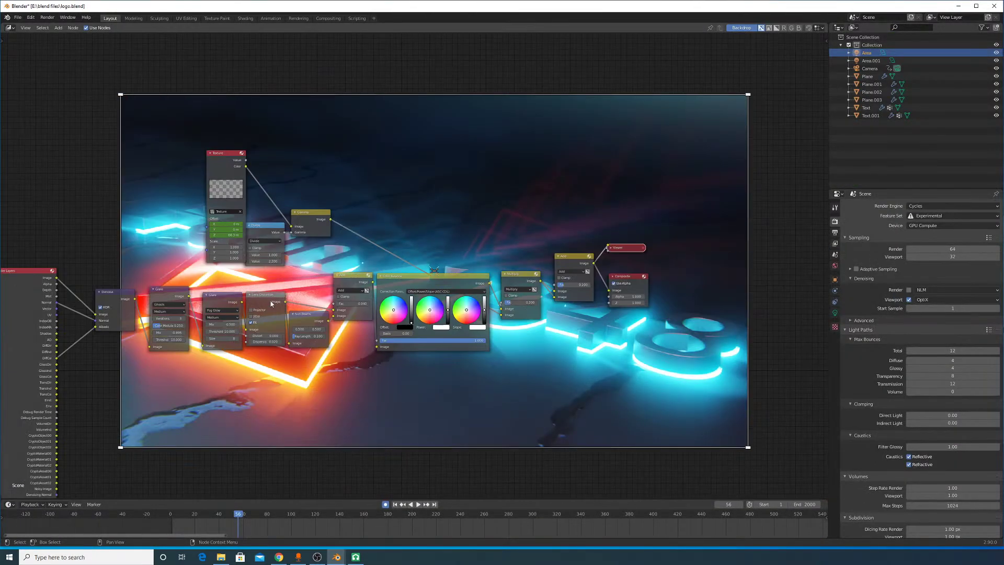
click(337, 556)
click(392, 529)
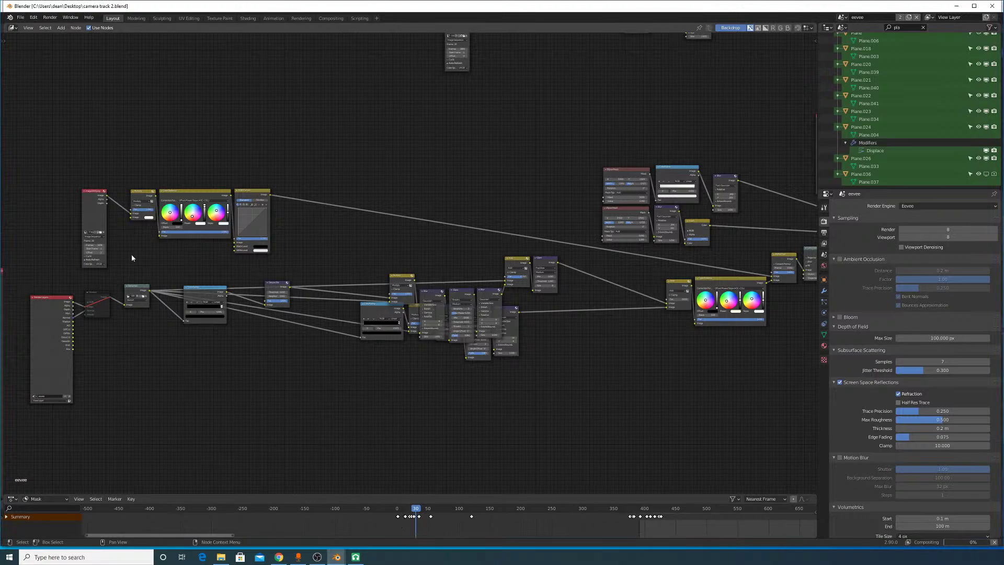
Step: Examine the second Render Layers branch with its Distortion, Vector Blur and ColorRamp nodes, and the Mix, Multiply and Add nodes
middle_drag(609, 301, 206, 359)
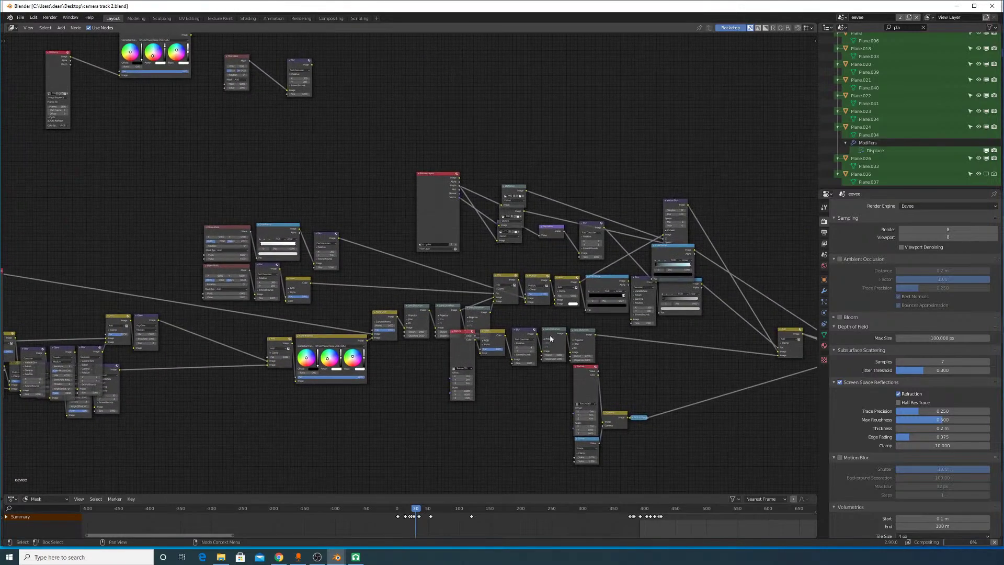
scroll(512, 297, up, 2)
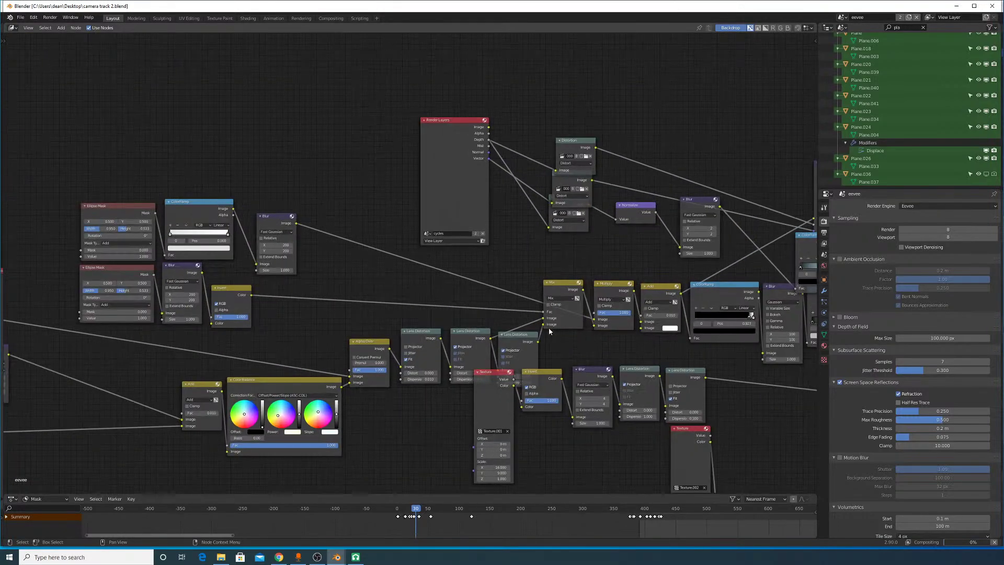
middle_drag(621, 310, 395, 323)
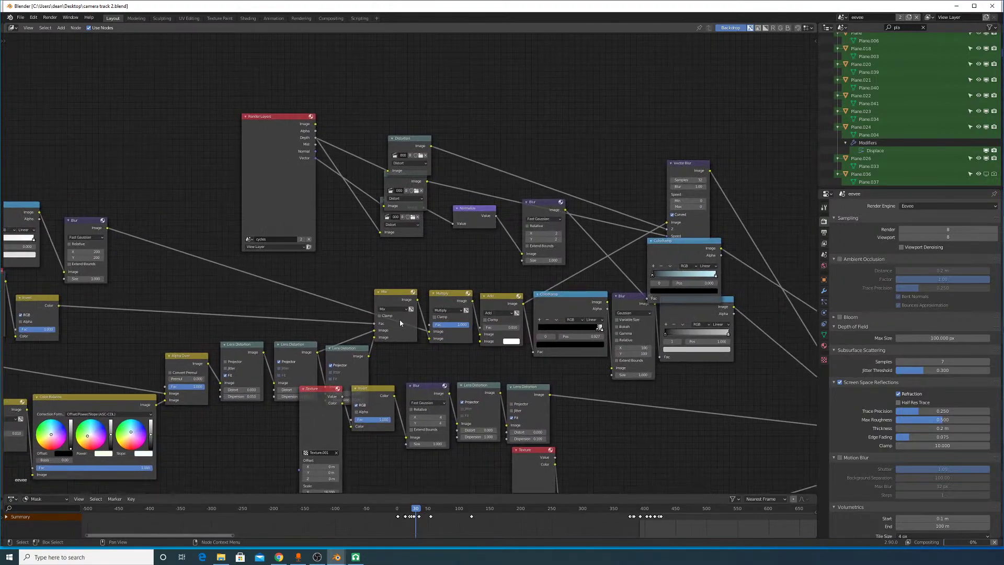
middle_drag(592, 272, 512, 253)
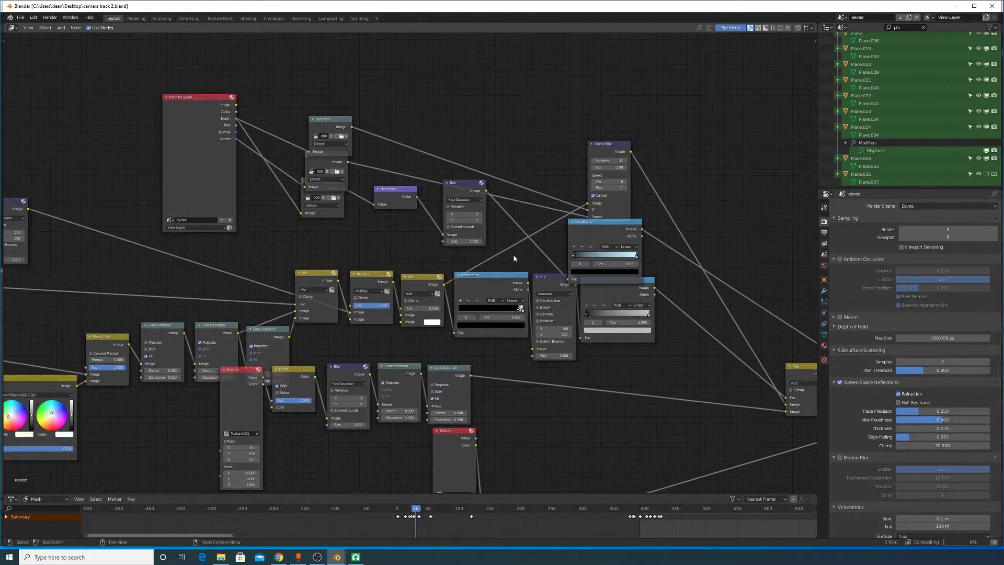
scroll(637, 291, up, 3)
middle_drag(700, 293, 469, 267)
scroll(469, 267, up, 5)
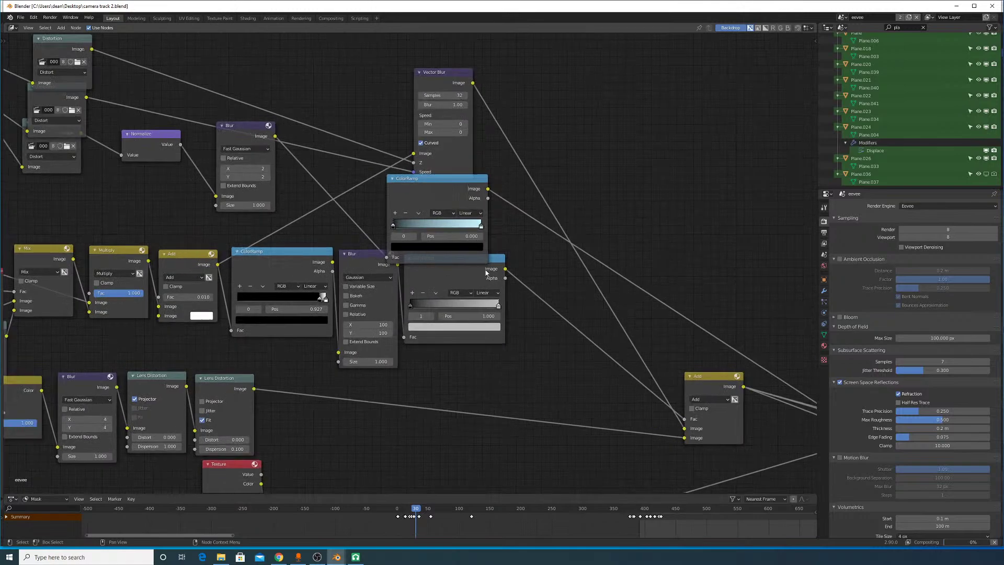
scroll(484, 270, up, 2)
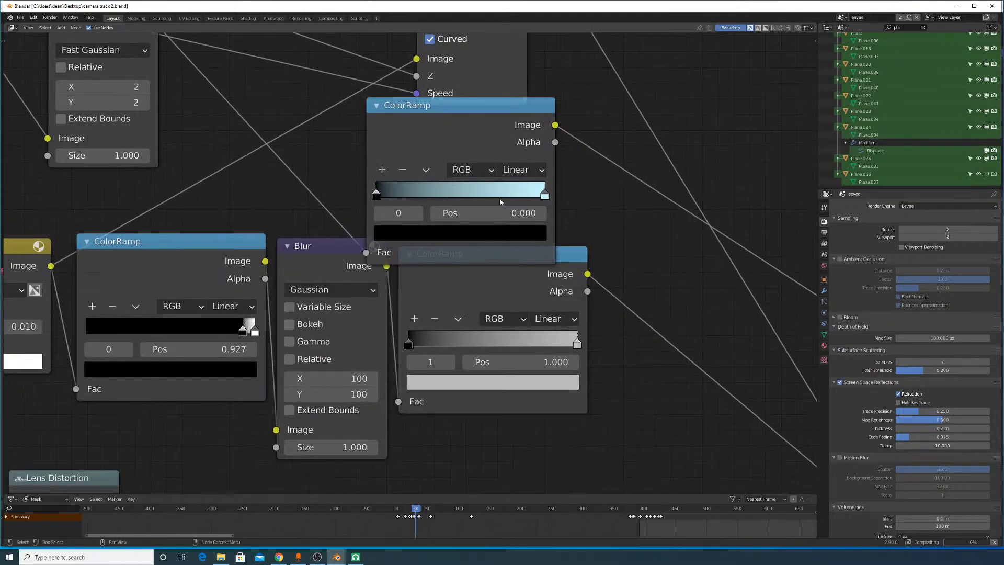
middle_drag(244, 316, 569, 218)
middle_drag(196, 246, 560, 212)
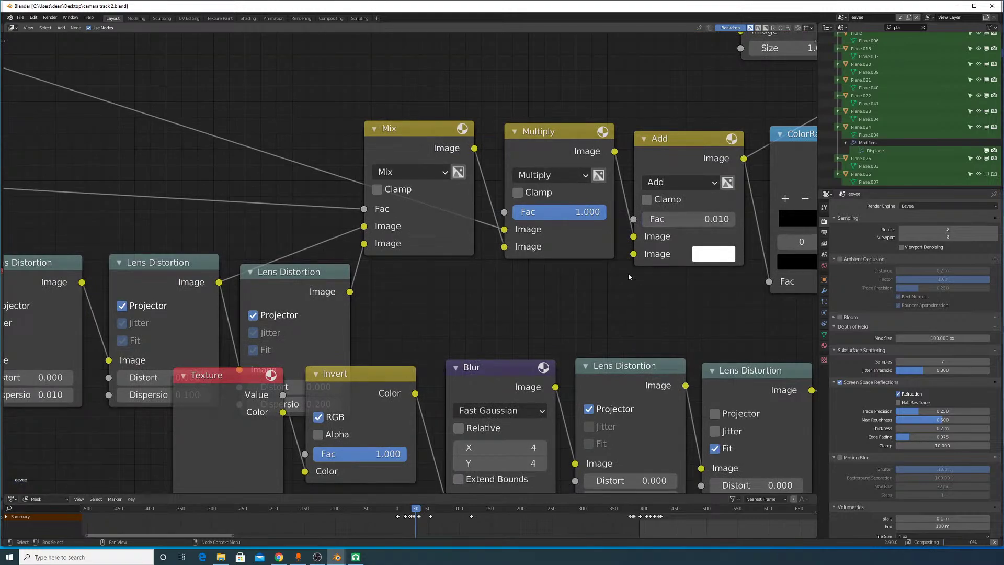
Step: Examine the Lens Distortion nodes and Texture branch up close, the tree's full layout, and the early Glare and Blur nodes
scroll(573, 365, up, 1)
middle_drag(574, 345, 562, 259)
scroll(550, 246, down, 4)
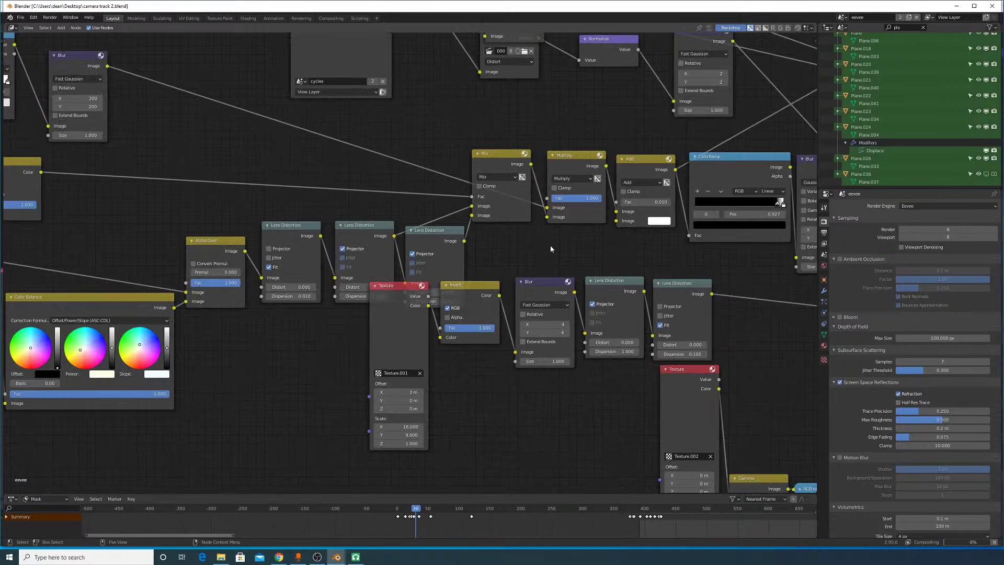
scroll(556, 265, up, 4)
scroll(514, 216, up, 1)
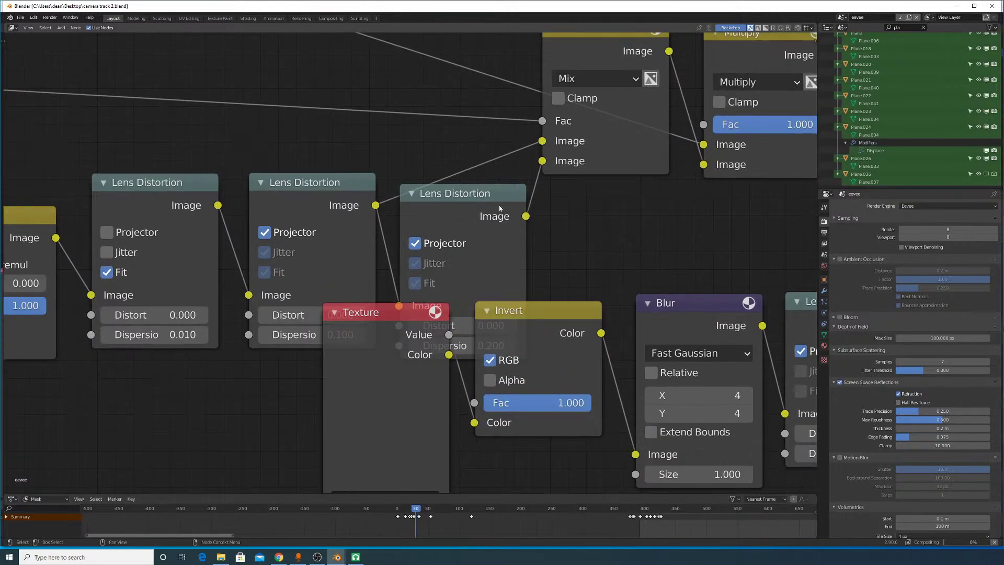
scroll(426, 194, down, 8)
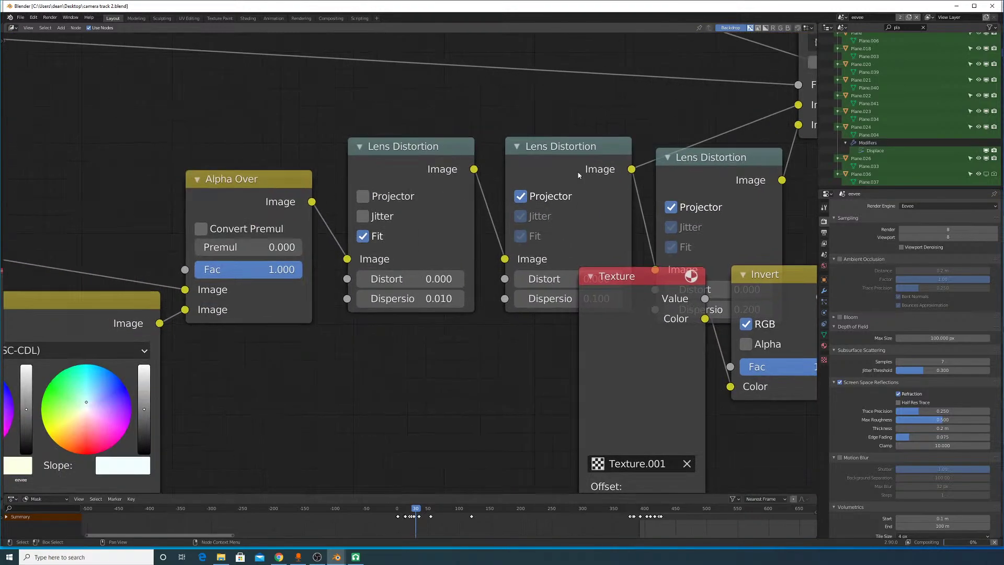
scroll(512, 169, down, 3)
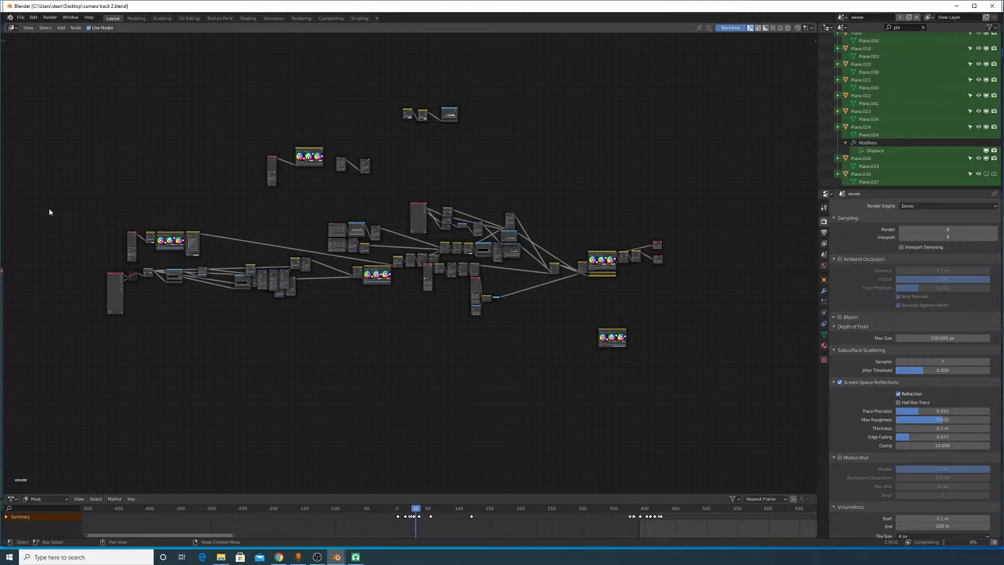
scroll(184, 212, up, 7)
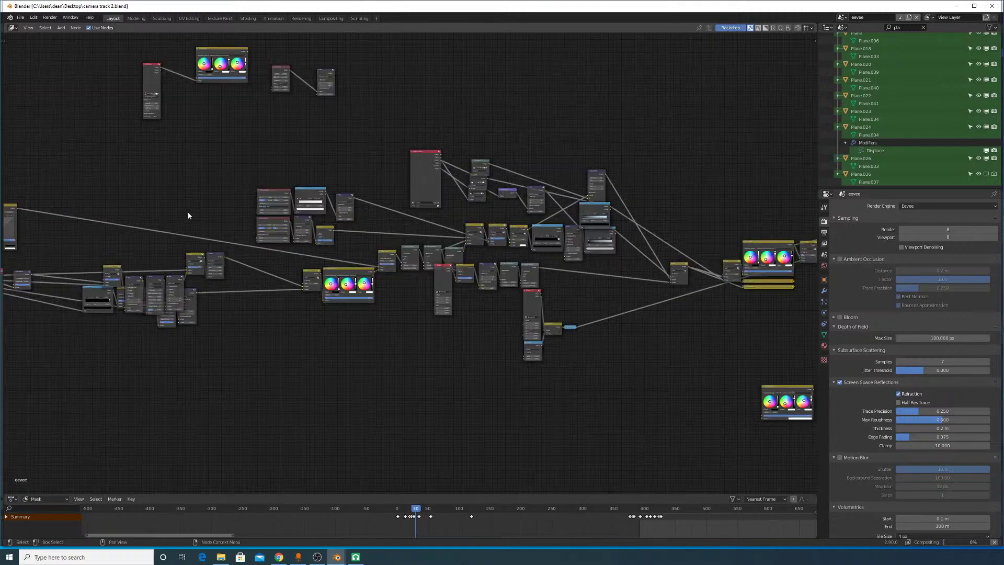
ctrl+scroll(447, 248, left, 5)
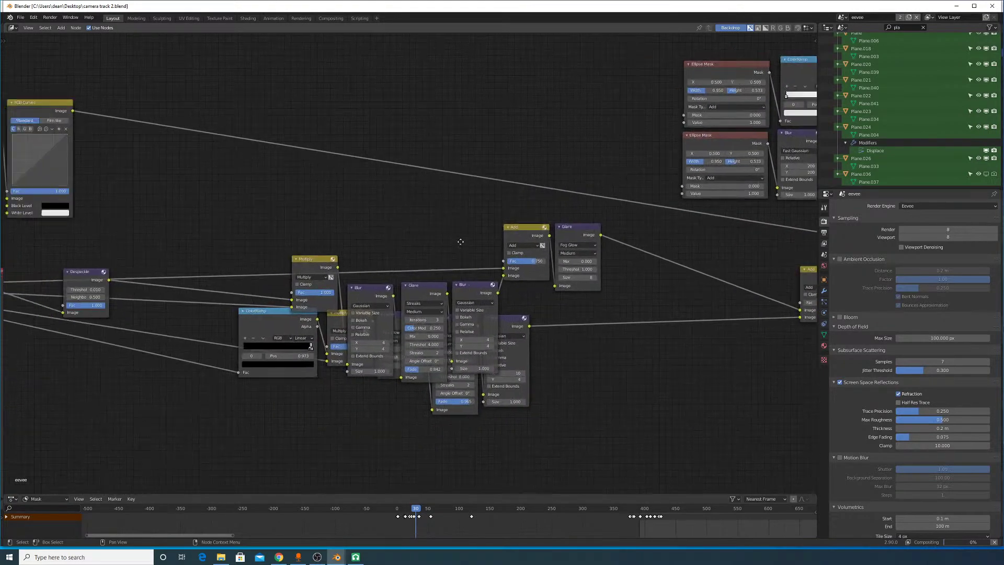
Step: Return to the logo file and examine its compositor chain from Render Layers through the Denoise, Glare and Lens Distortion nodes
click(958, 7)
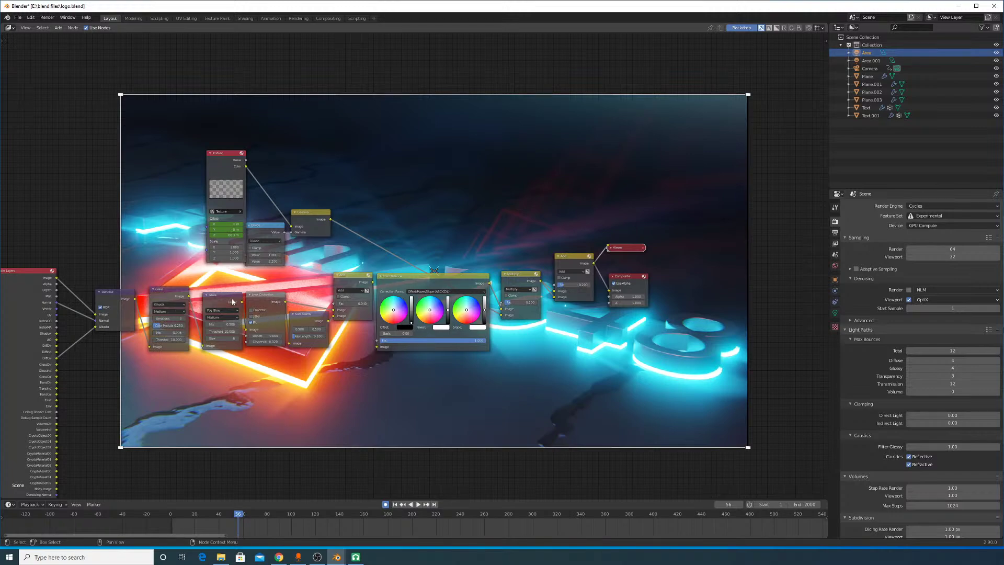
scroll(249, 302, up, 7)
middle_drag(187, 303, 357, 278)
scroll(357, 277, down, 14)
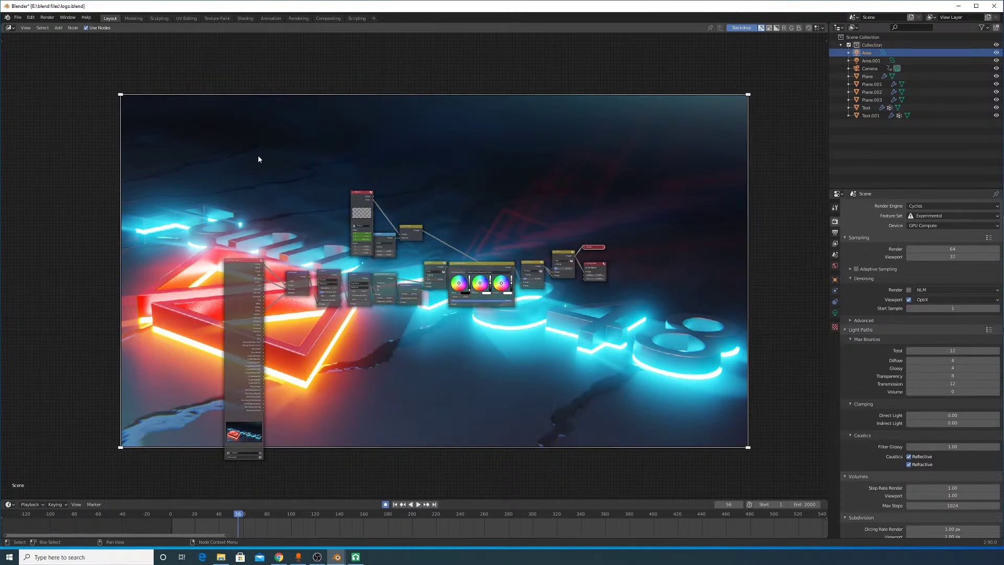
drag(258, 151, 316, 208)
scroll(318, 209, up, 6)
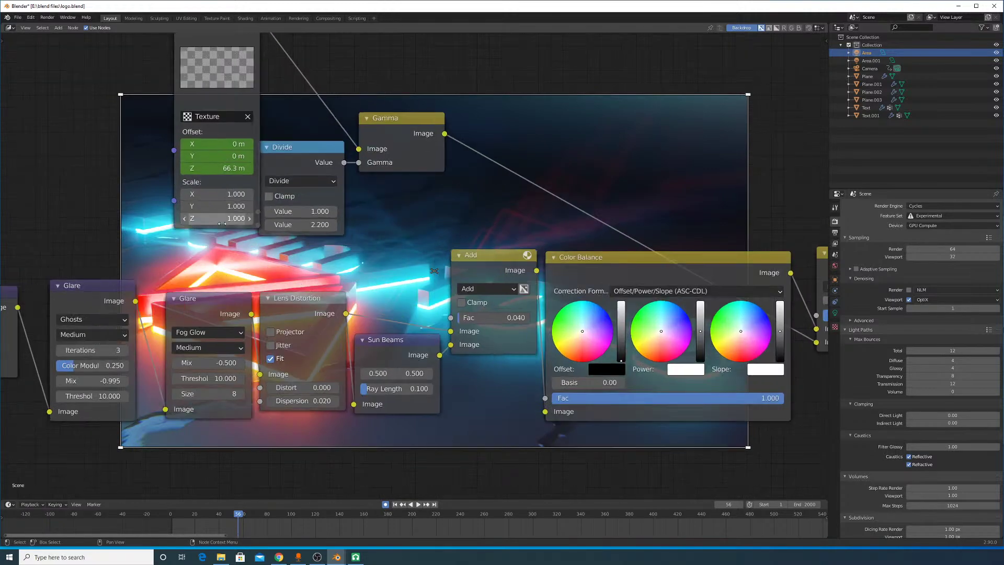
middle_drag(221, 224, 293, 173)
scroll(284, 302, up, 3)
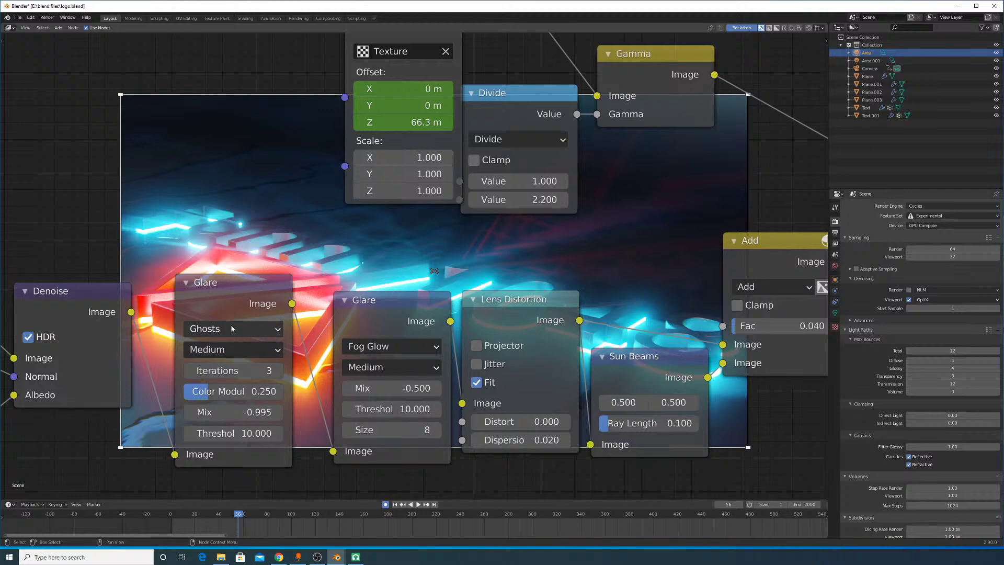
scroll(549, 335, up, 1)
middle_drag(552, 335, 387, 366)
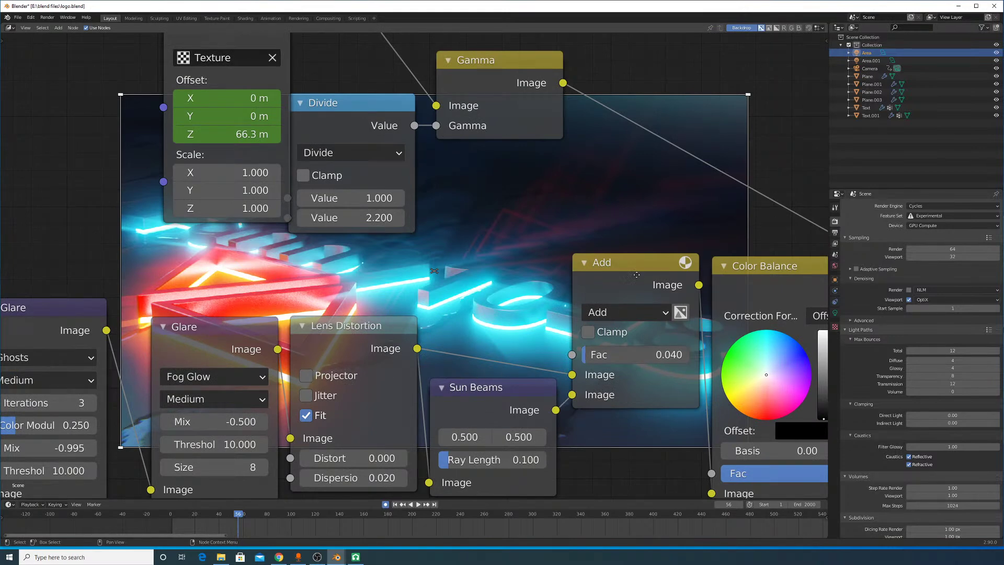
Step: Follow the logo's chain to its output and expand the collapsed Viewer node
middle_drag(637, 274, 349, 262)
middle_drag(647, 282, 409, 257)
middle_drag(391, 162, 340, 155)
middle_drag(265, 178, 422, 289)
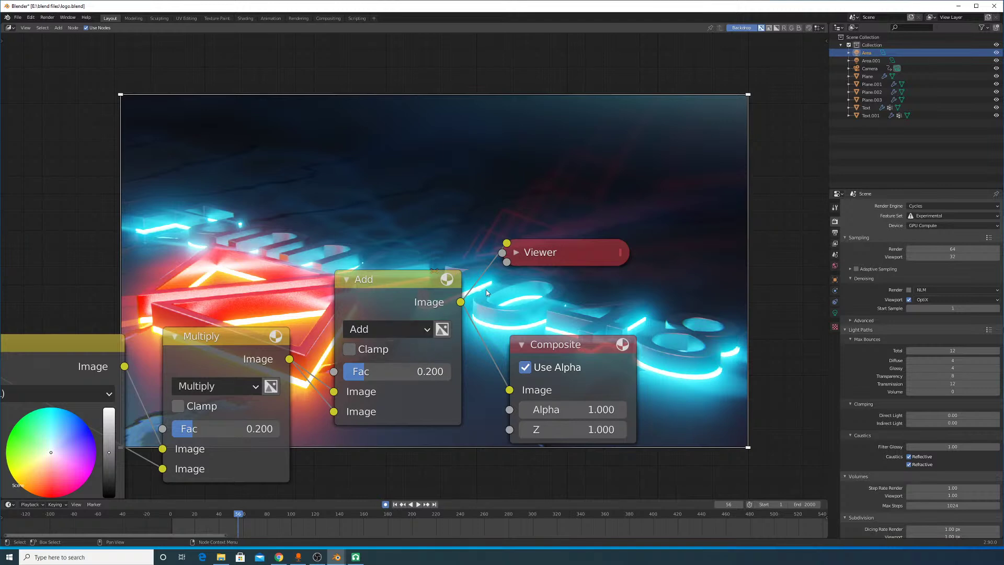
click(515, 253)
scroll(471, 277, down, 4)
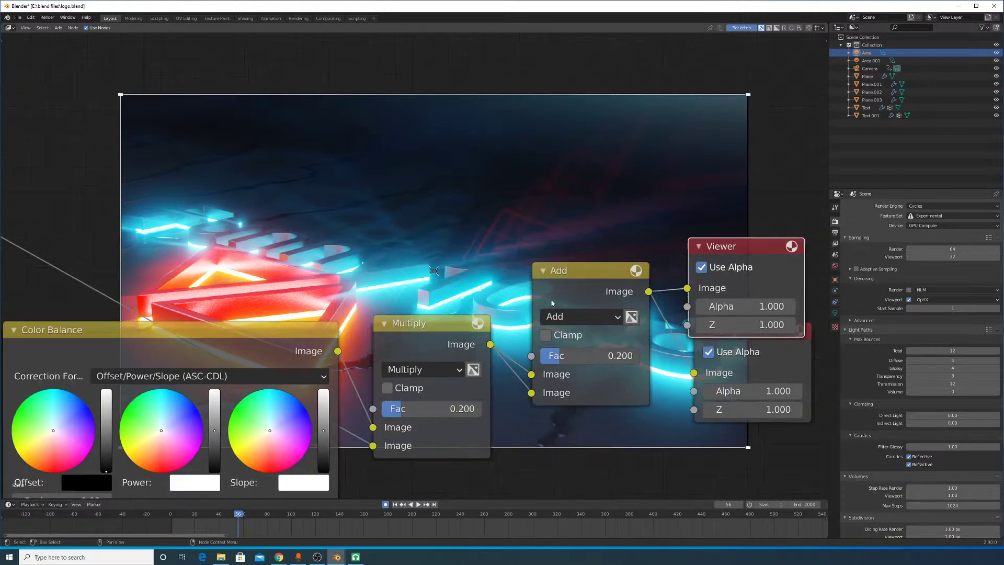
scroll(448, 298, down, 5)
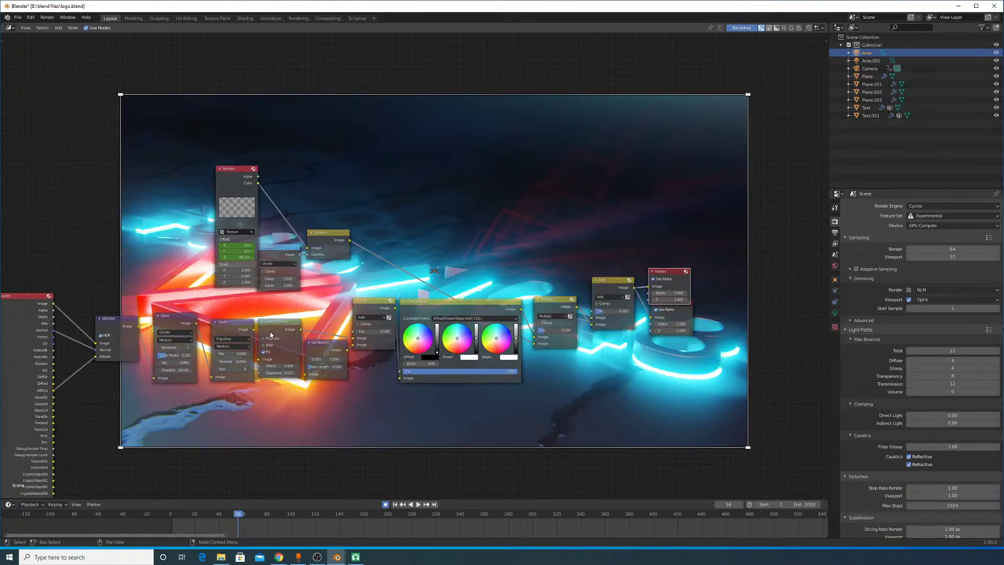
Step: Review the logo's node chain again, selecting the Denoise, Glare, Lens Distortion and Sun Beams nodes in turn
middle_drag(272, 333, 386, 311)
scroll(531, 311, down, 2)
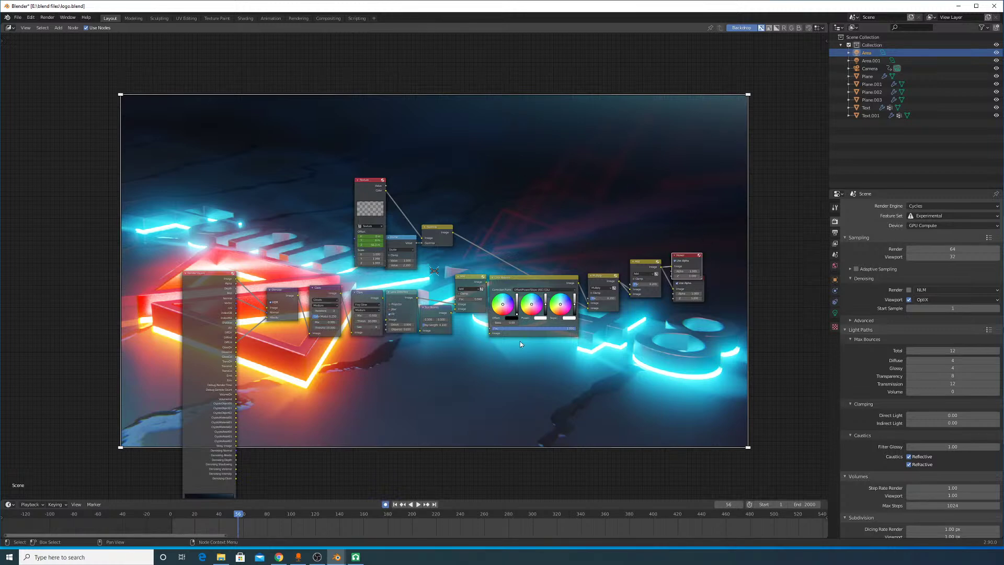
scroll(335, 336, up, 4)
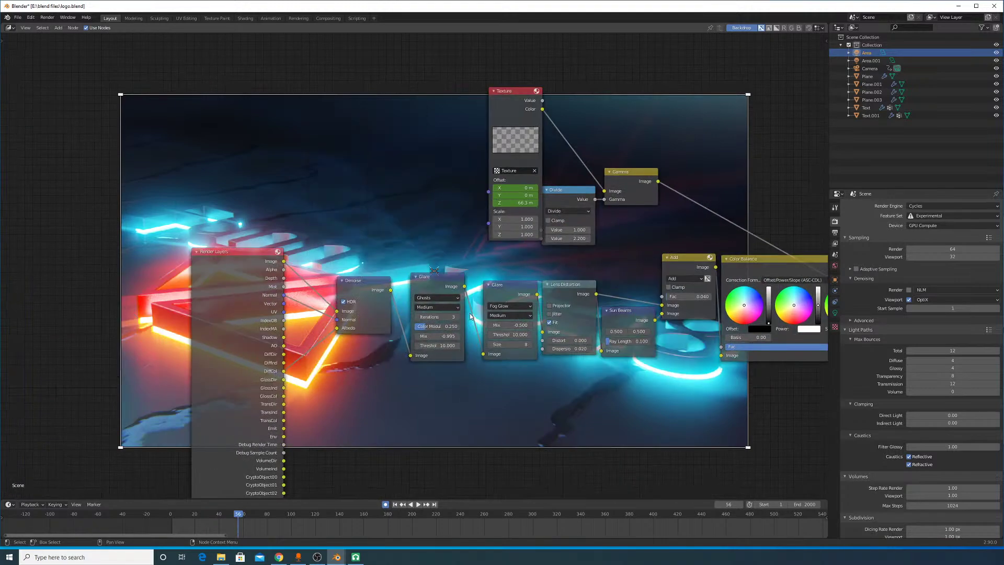
click(346, 302)
click(429, 285)
click(575, 310)
click(669, 308)
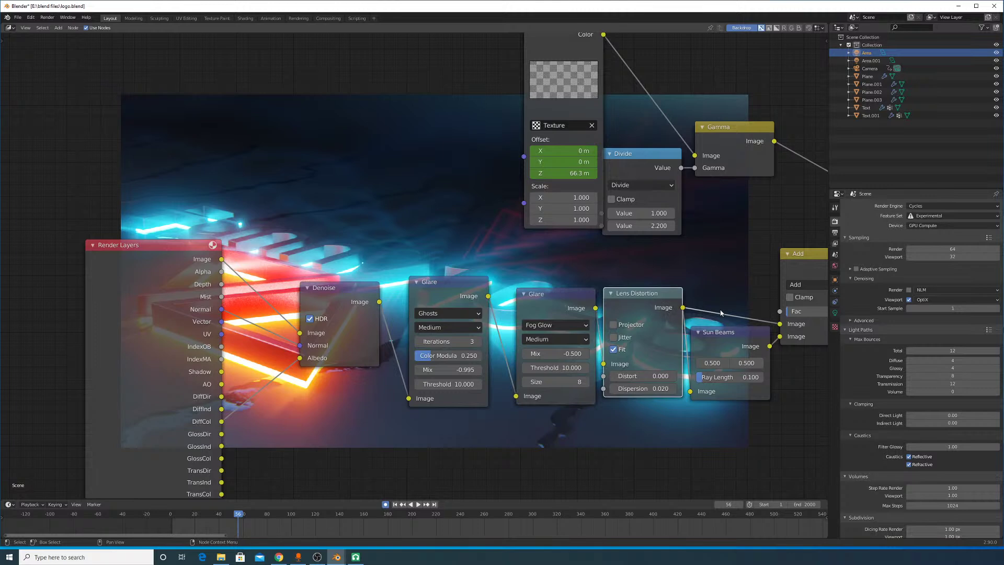
click(724, 345)
middle_drag(749, 313, 514, 346)
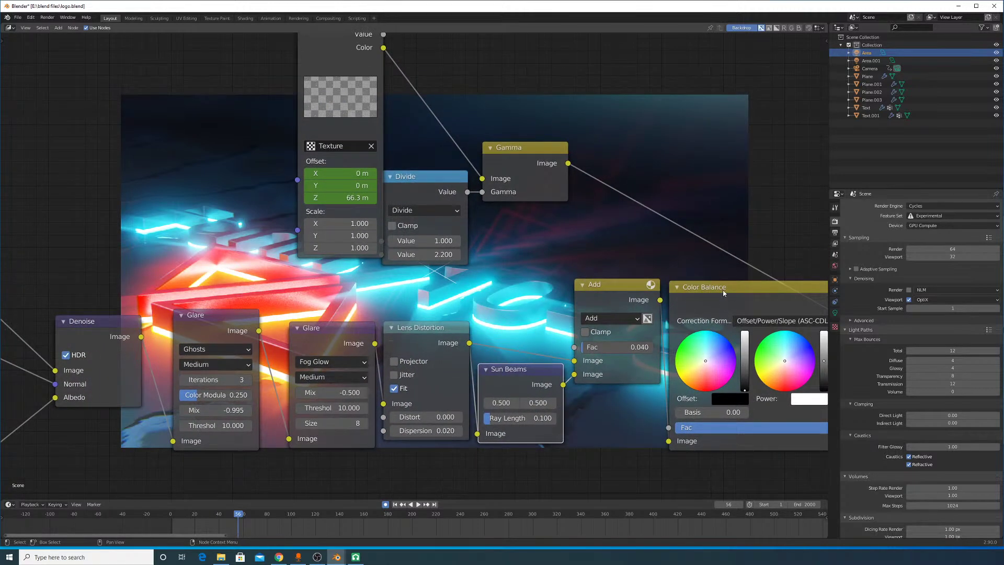
Step: Compare the camera track 2 node tree with the logo's compositor by switching to its Blender window and back
mouse_move(342, 559)
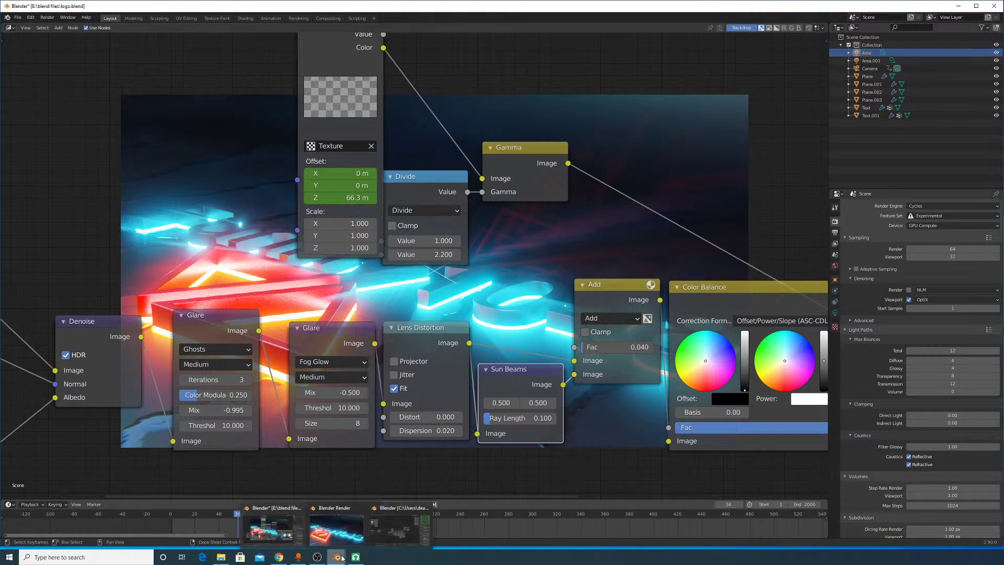
click(400, 527)
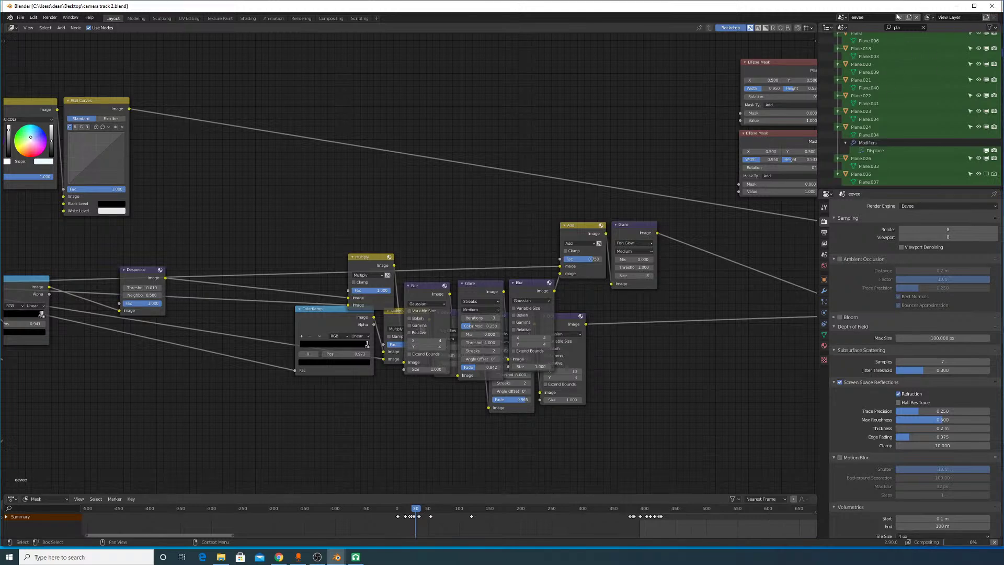
mouse_move(336, 557)
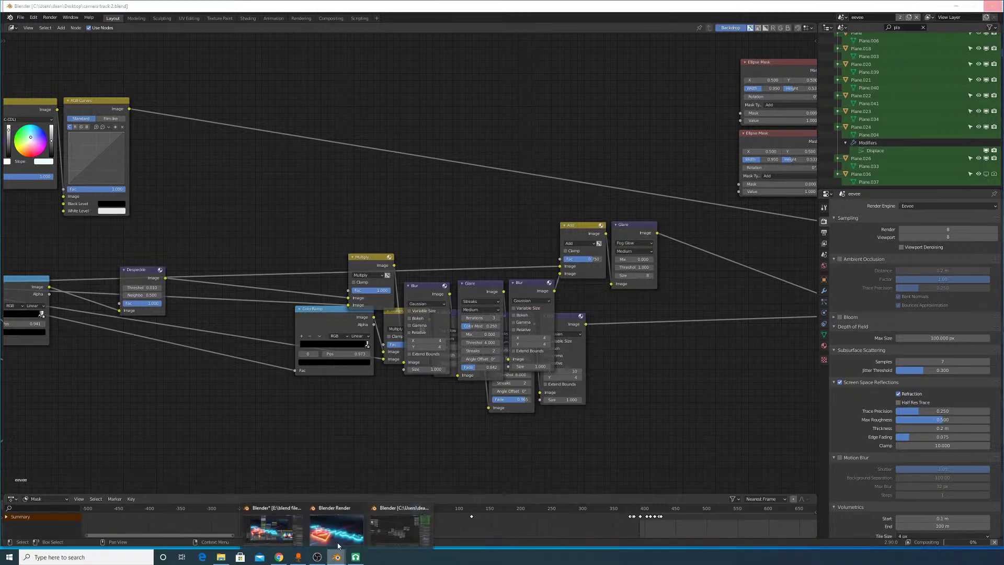
click(322, 529)
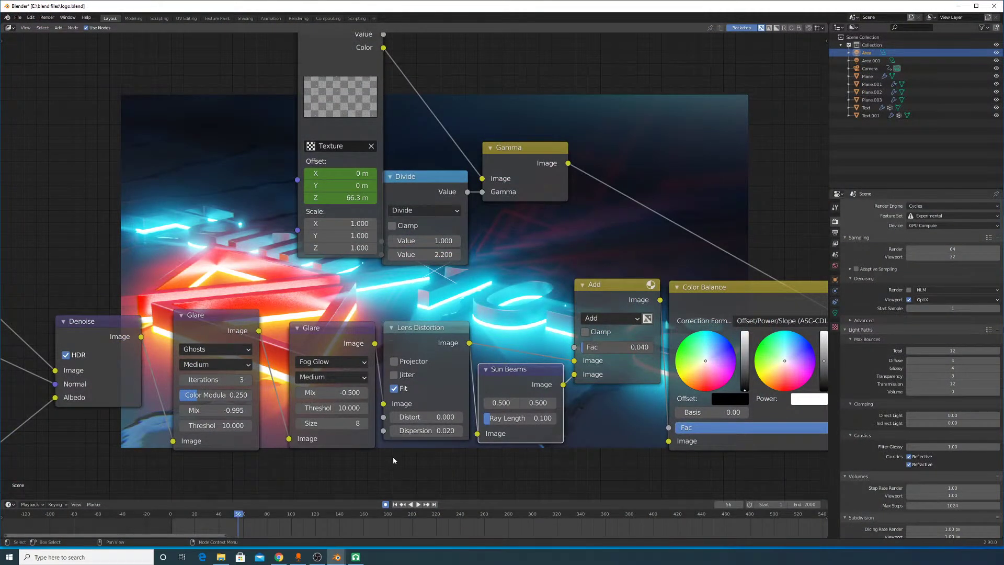
scroll(428, 338, down, 3)
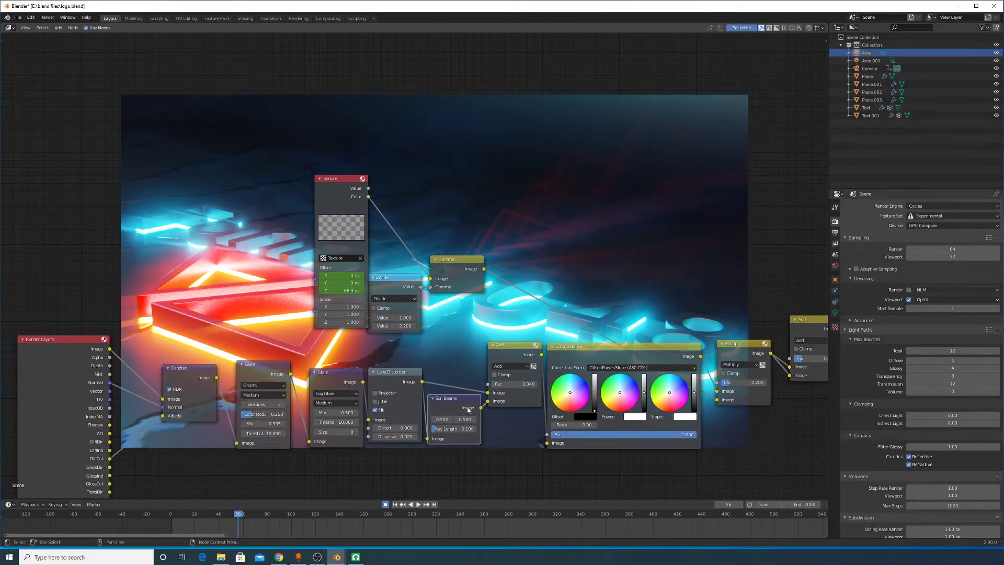
Step: Switch to LMMS with the sci fi song 2 project and enlarge its window to fill the screen
mouse_move(356, 558)
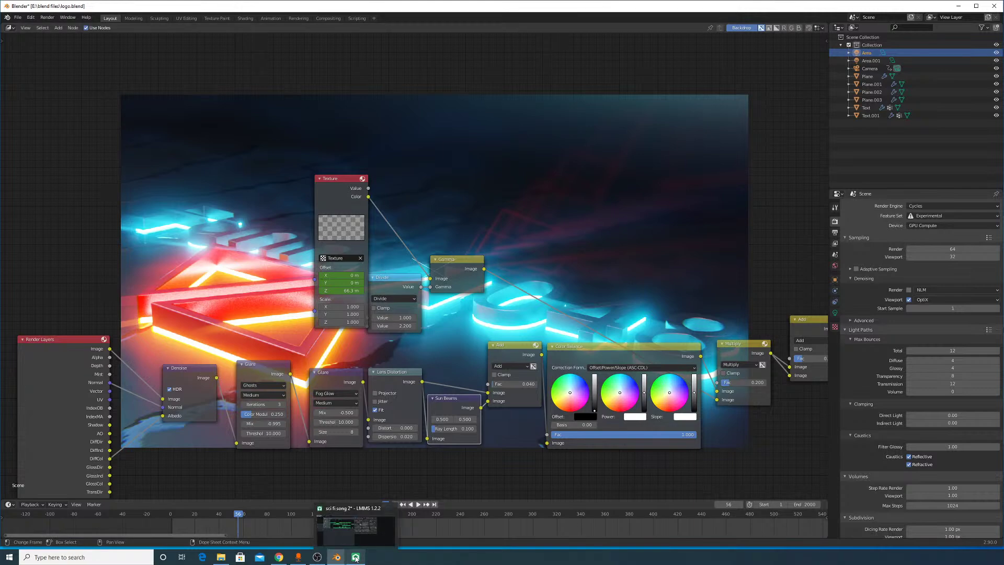
click(355, 557)
click(355, 557)
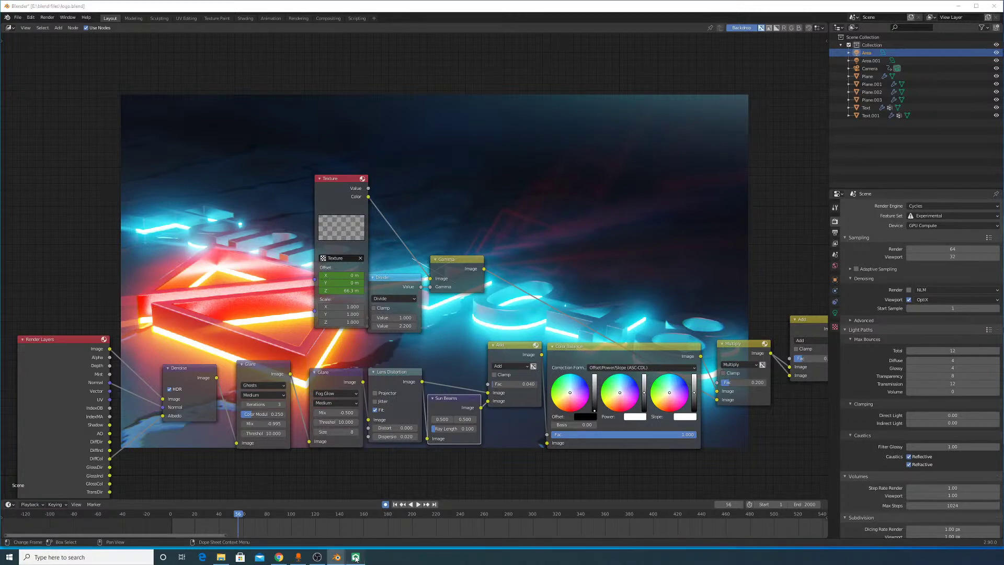
click(356, 558)
key(super+Down)
drag(654, 174, 105, 7)
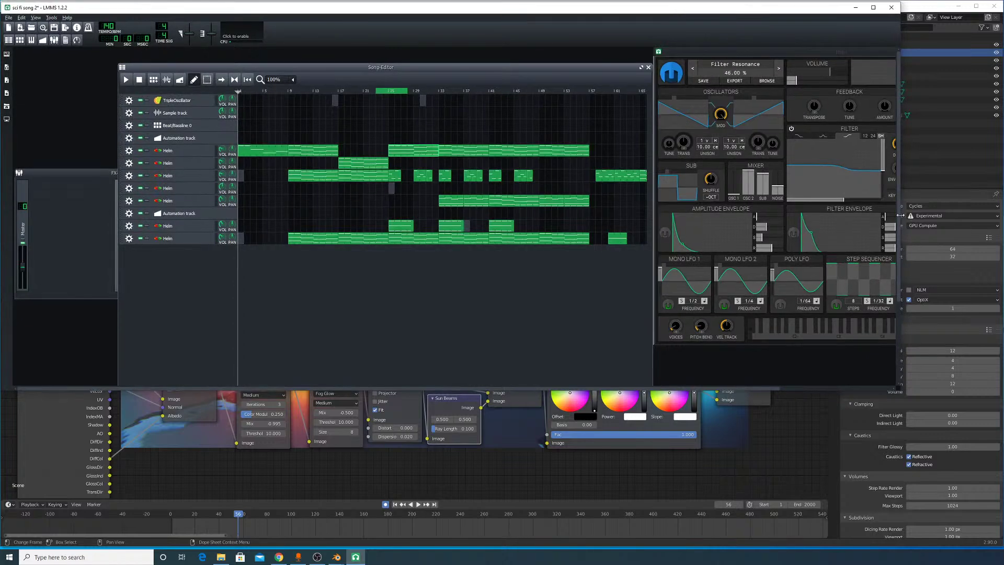
drag(858, 391, 844, 548)
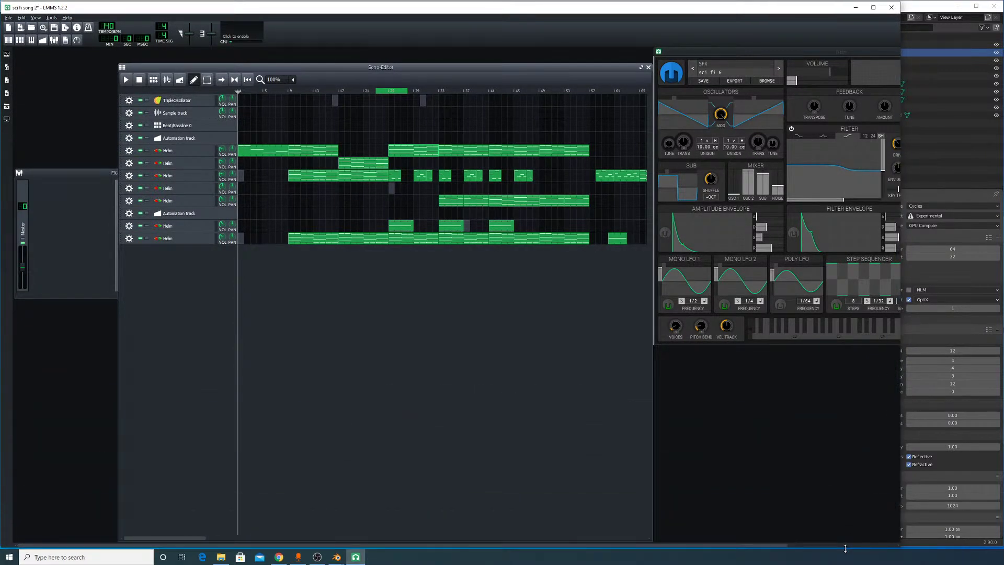
drag(900, 403, 999, 410)
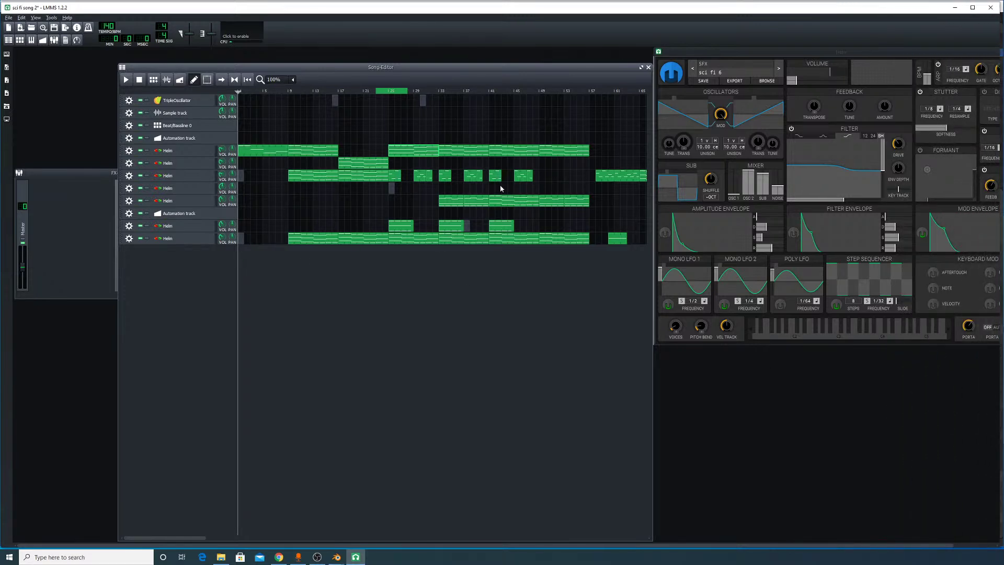
Step: Move the Helm synth window lower and turn off the loop points in the Song-Editor
drag(840, 53, 822, 217)
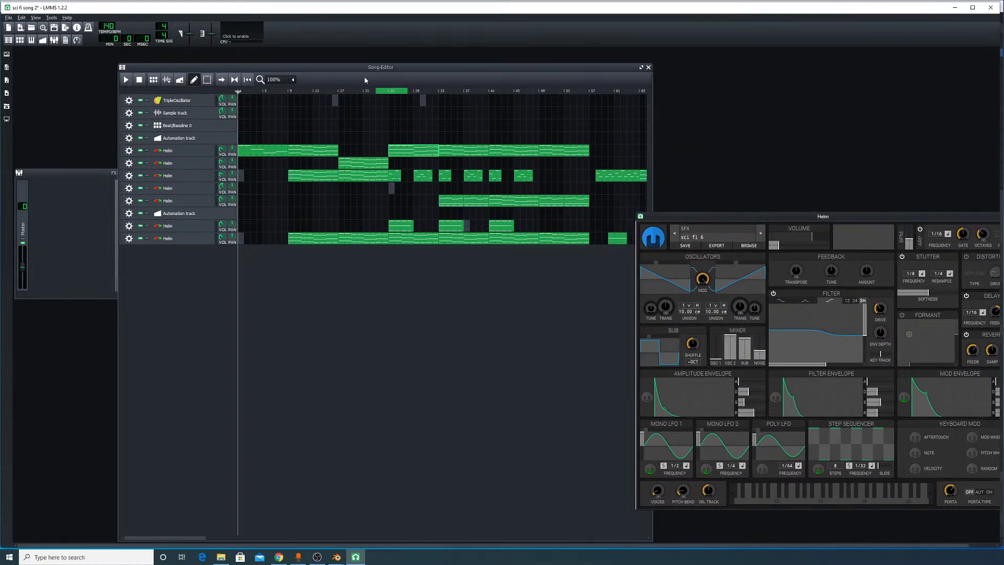
click(235, 80)
click(234, 80)
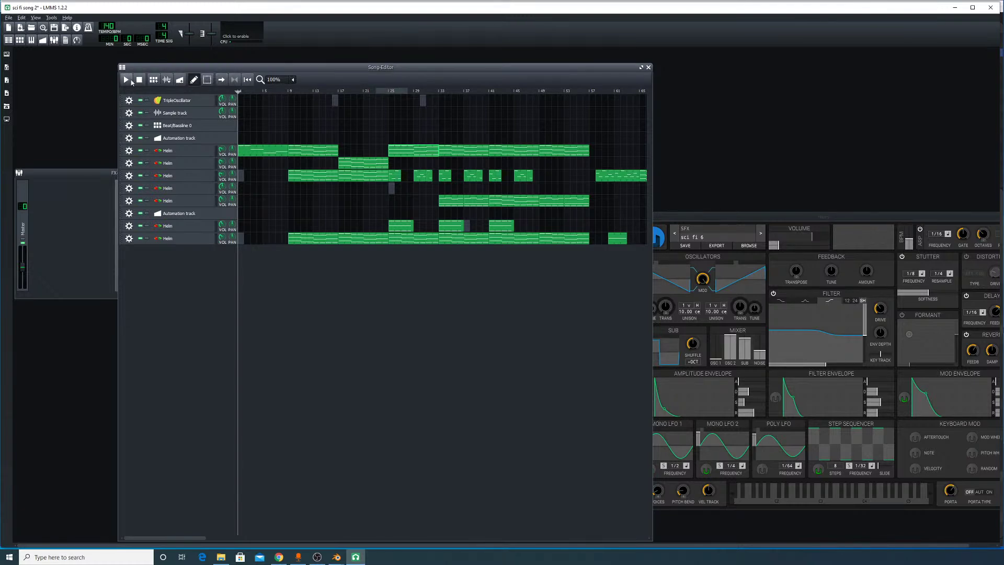
Step: Play the song from the start without looping, and stop playback partway through
mouse_move(768, 250)
click(234, 80)
click(234, 80)
click(126, 80)
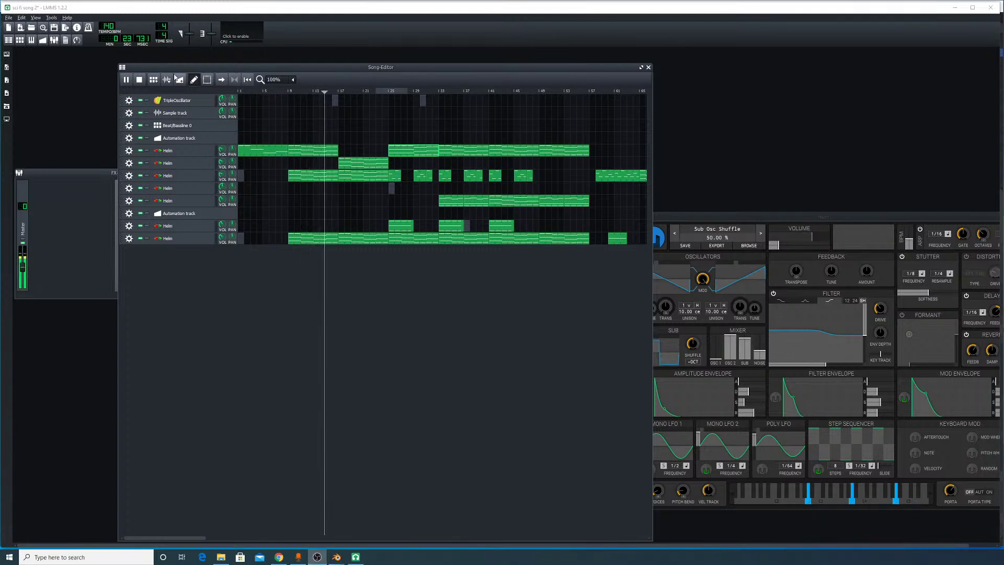
click(139, 79)
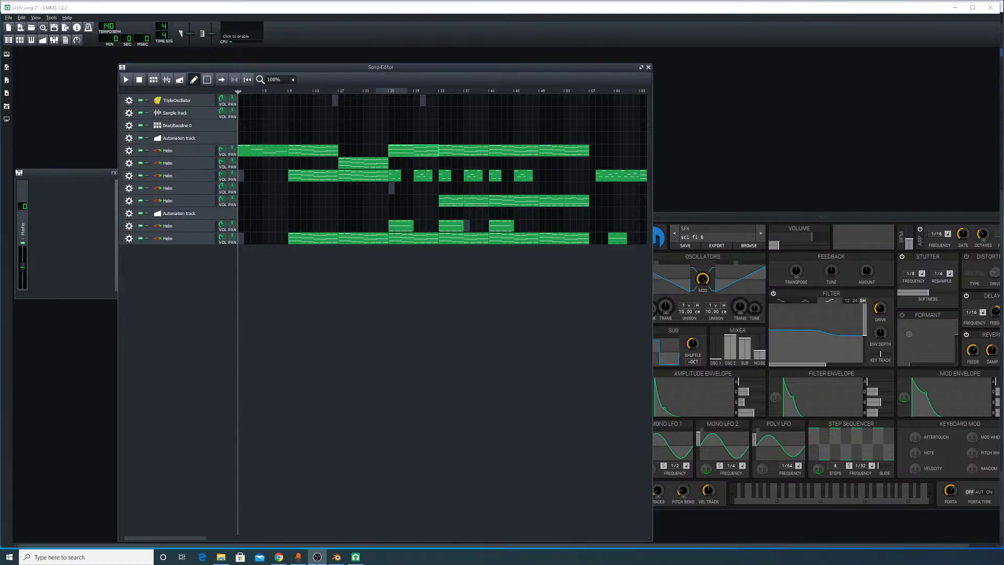
Step: Play the song again from the beginning through most of its arrangement, then stop playback
click(125, 79)
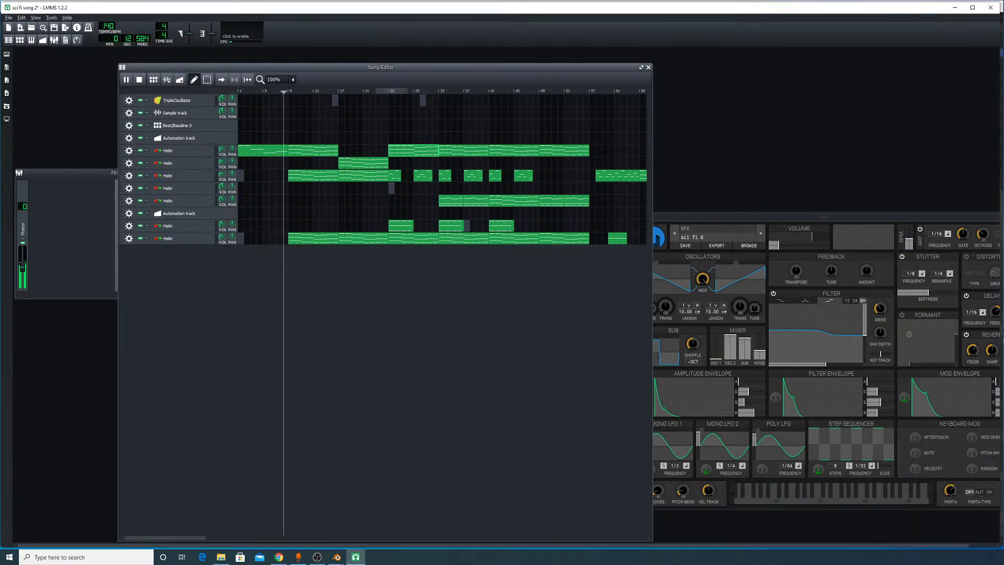
click(322, 553)
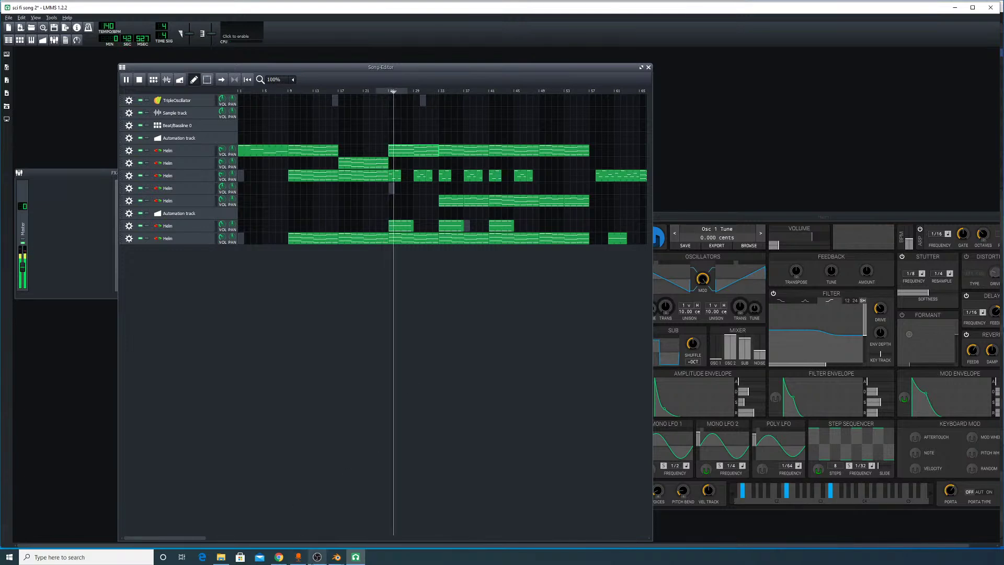
click(317, 560)
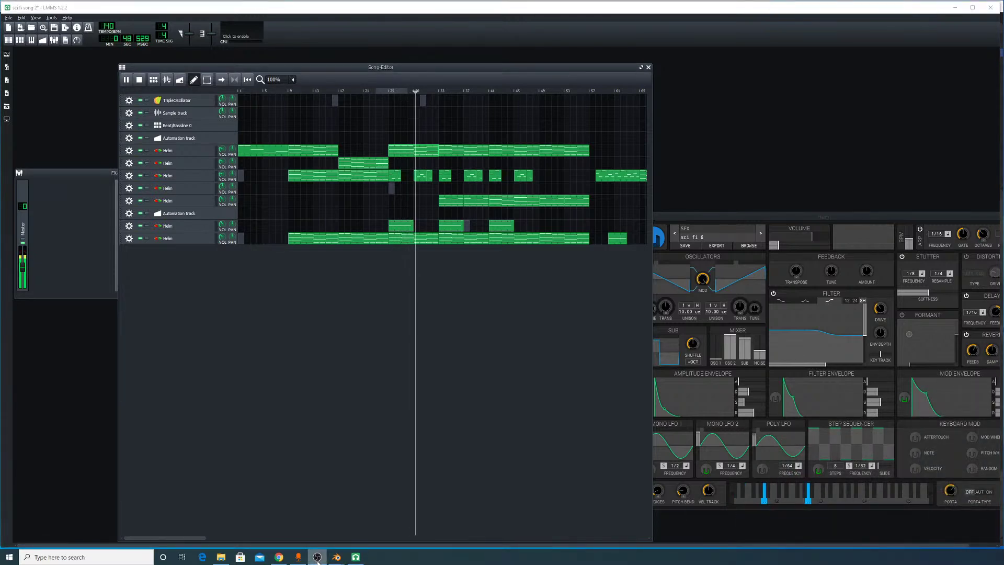
click(318, 559)
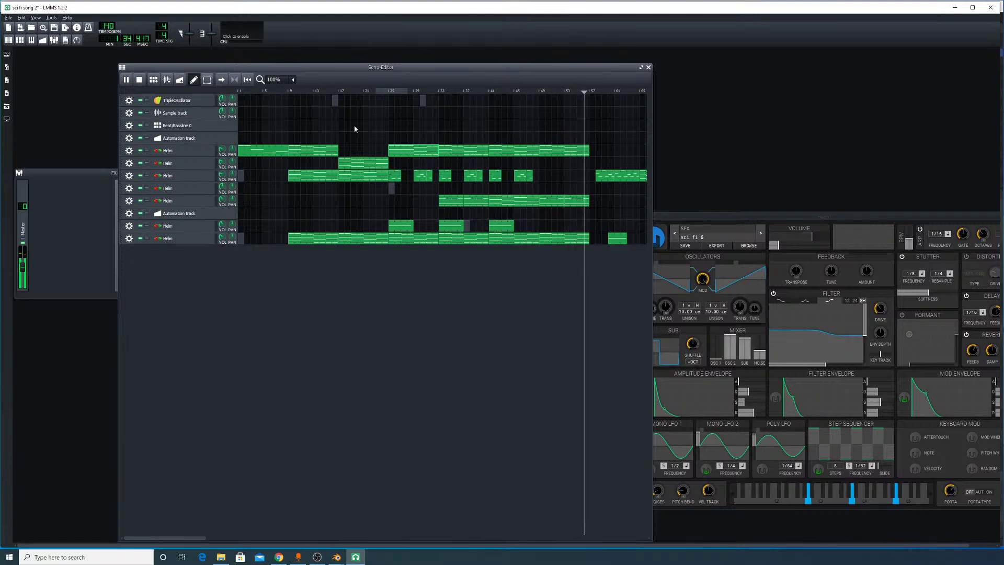
click(140, 80)
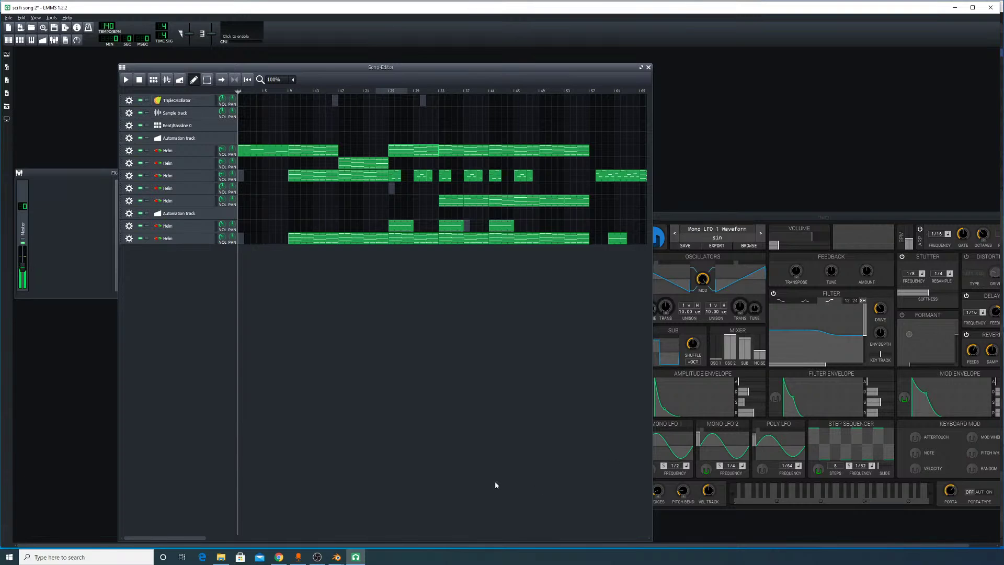
Step: Turn on the Song-Editor's loop points and play the looped section of the song
click(316, 557)
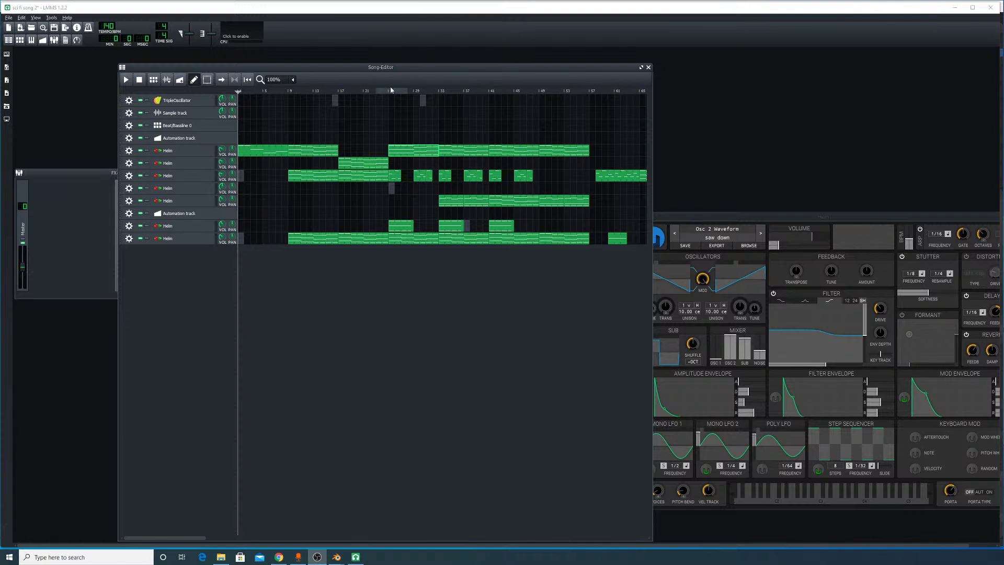
click(234, 79)
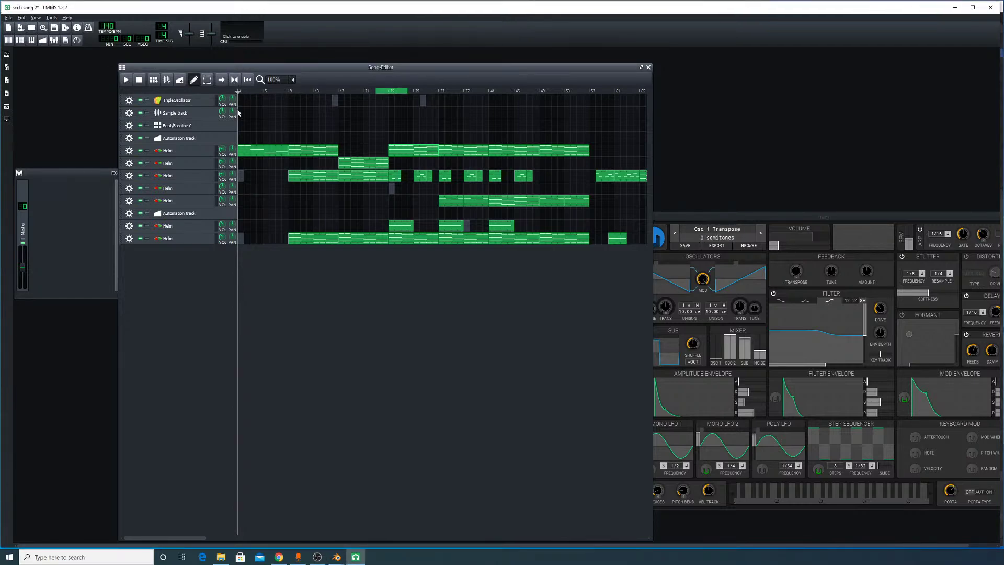
click(126, 80)
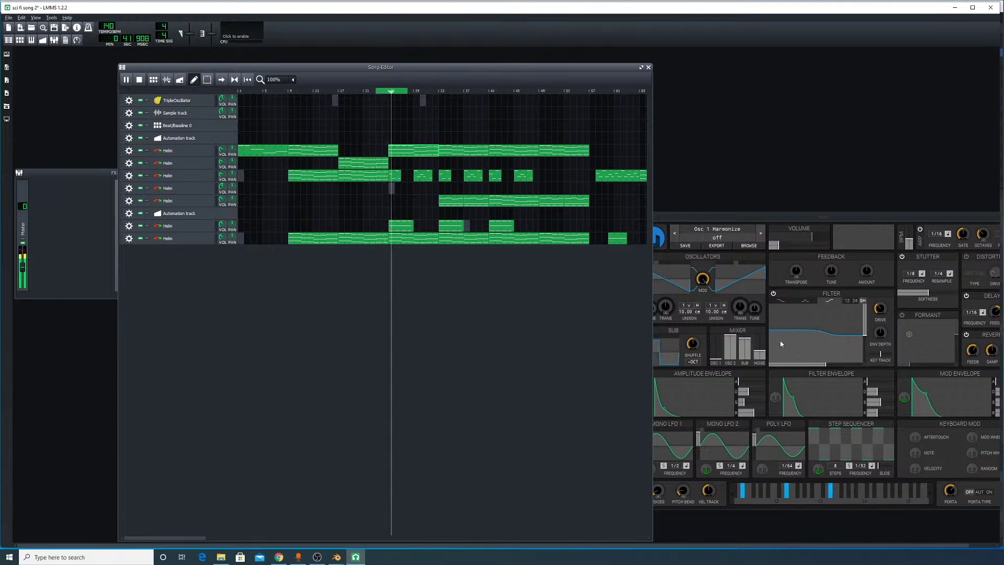
key(alt+Tab)
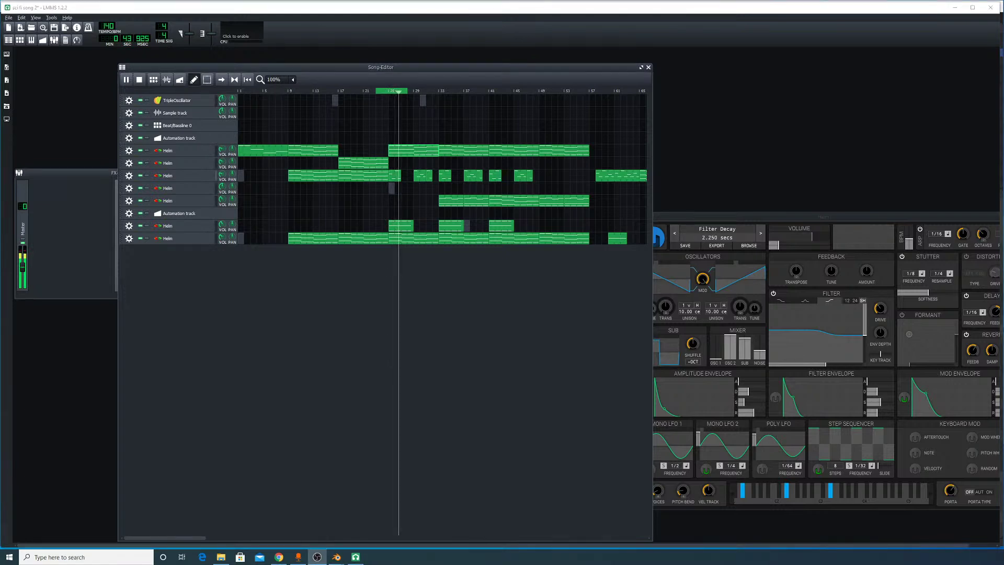
Step: Stop the song's playback and switch from LMMS to the logo's compositing nodes in Blender
click(142, 80)
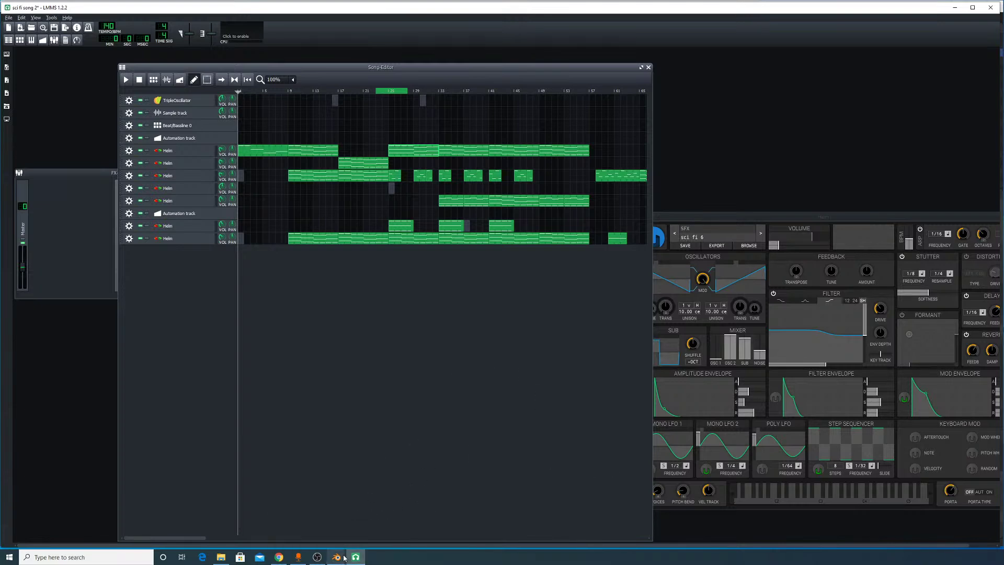
mouse_move(355, 557)
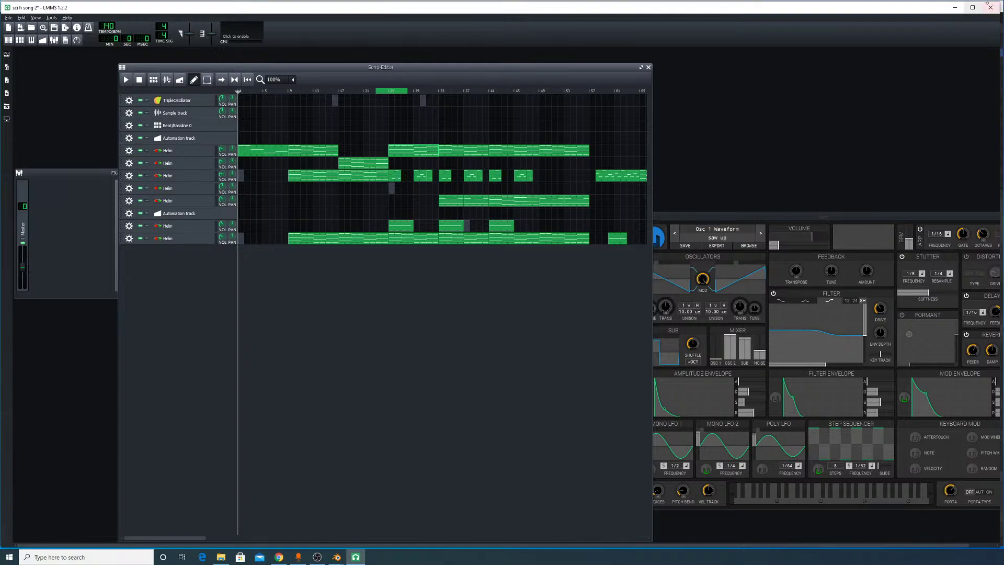
click(955, 8)
Step: Select the compositing nodes and examine the full node tree from Render Layers to the Viewer output
middle_drag(593, 281, 587, 207)
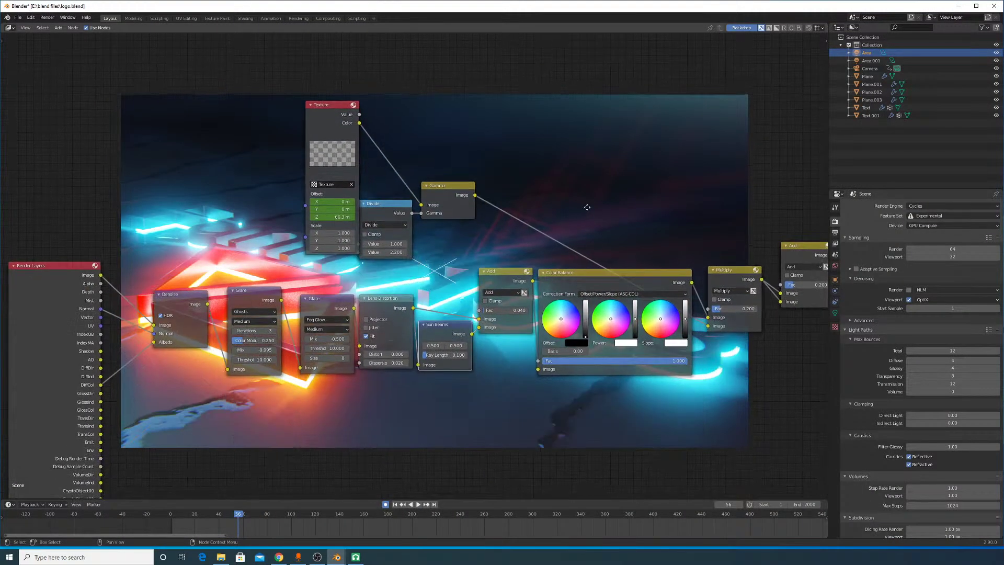
scroll(609, 231, down, 3)
middle_drag(639, 227, 689, 216)
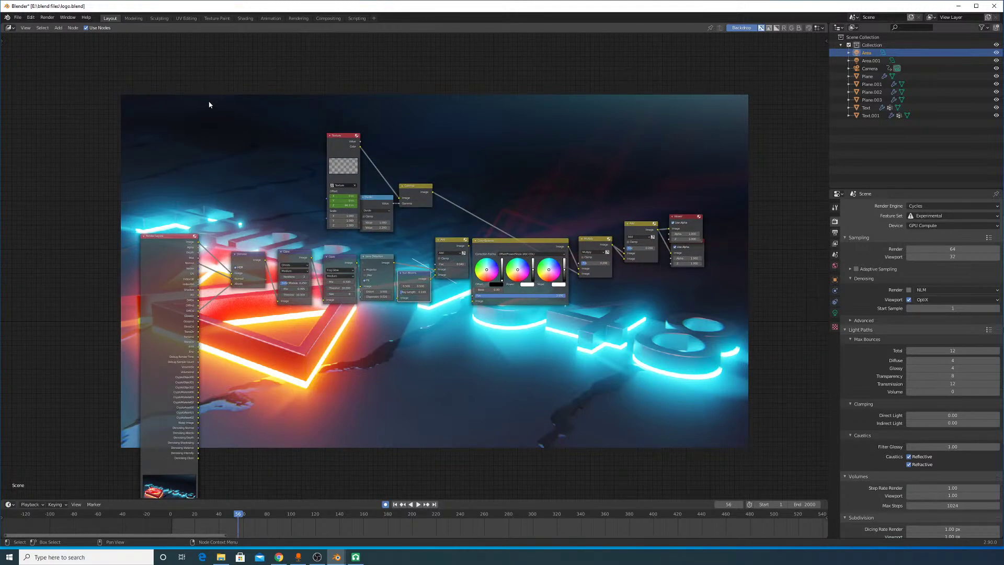
drag(200, 94, 757, 371)
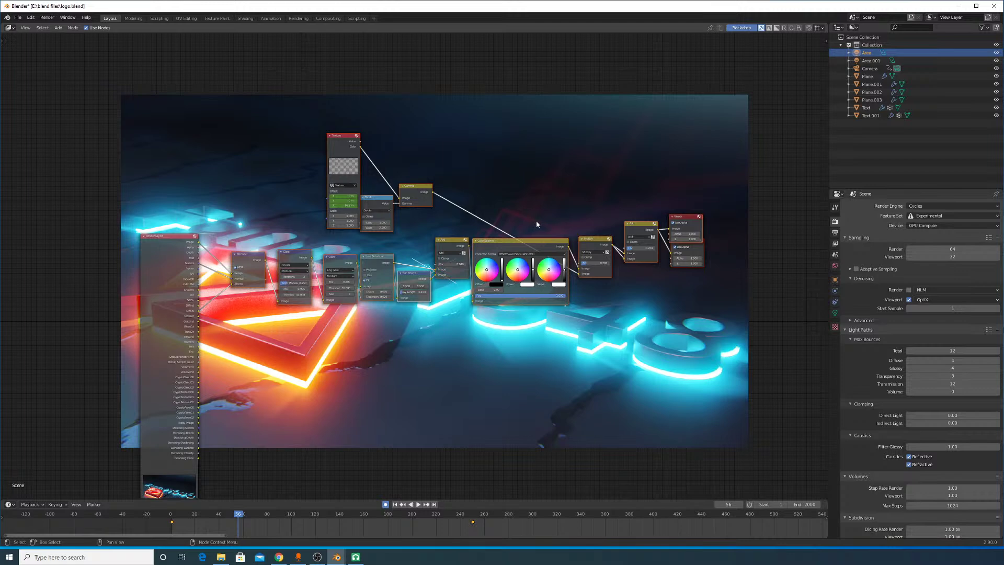
scroll(571, 249, up, 3)
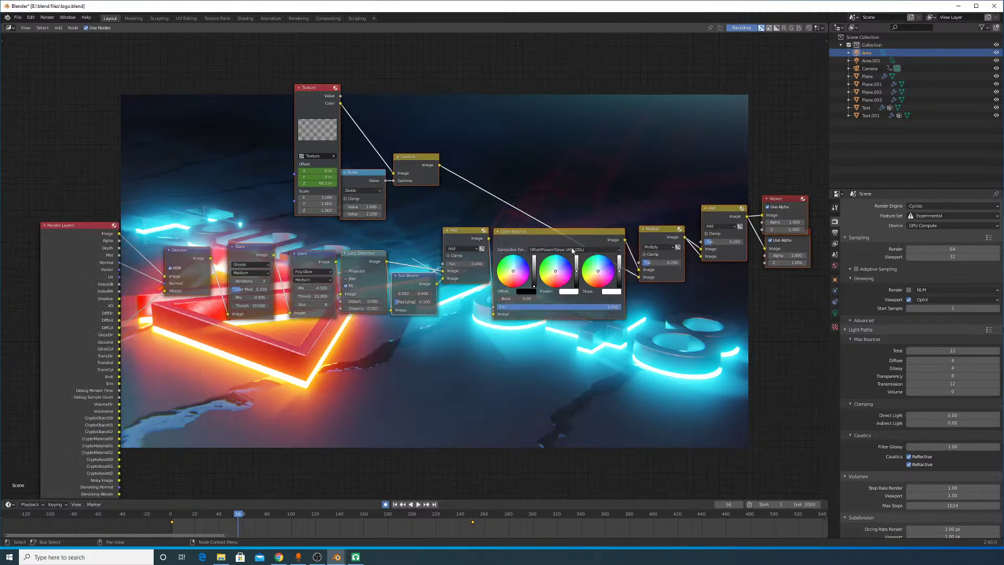
scroll(553, 241, down, 3)
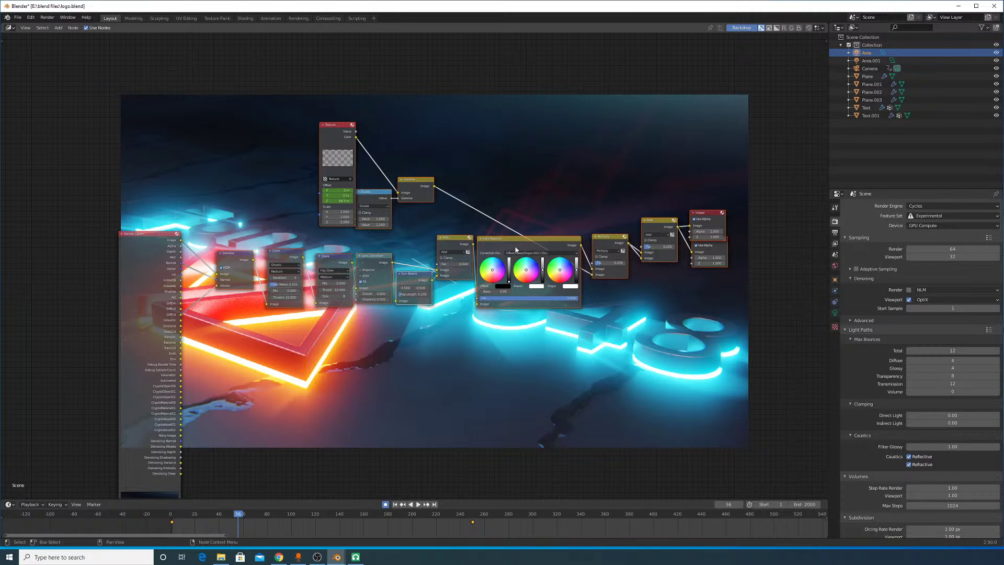
scroll(512, 265, up, 2)
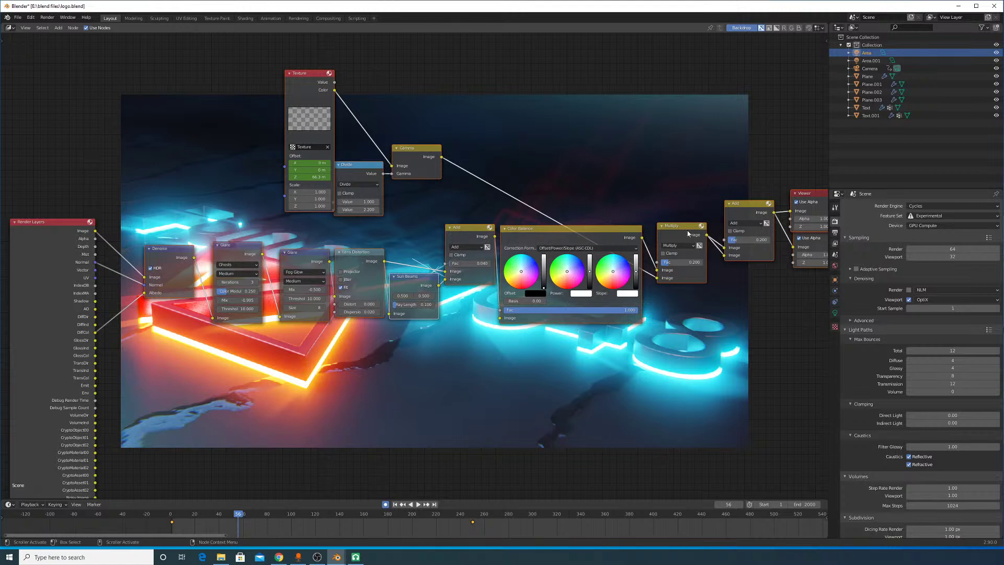
middle_drag(654, 170, 543, 243)
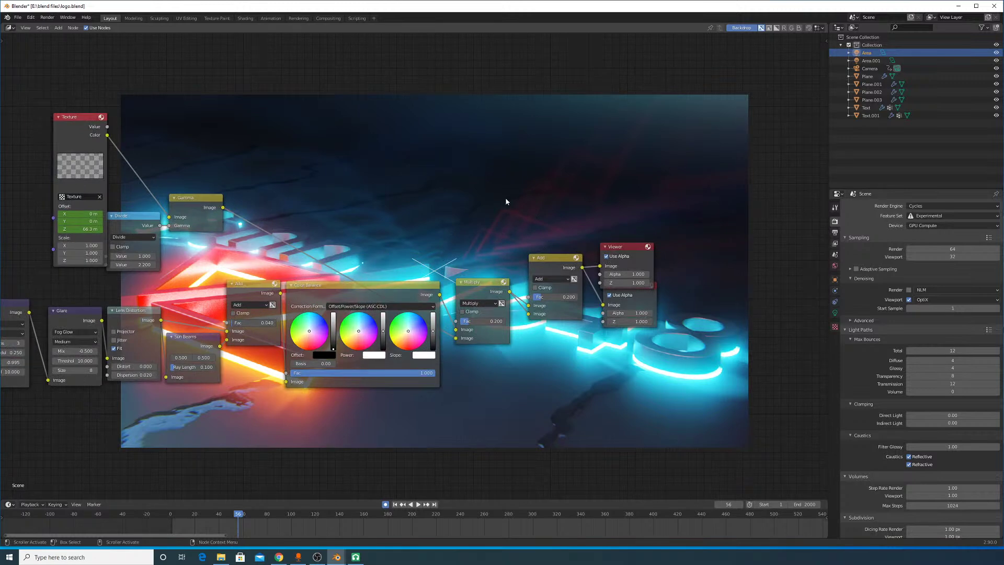
Step: Move the final Add node together with the Viewer and its neighbouring output node beside the Multiply node
drag(505, 192, 754, 375)
middle_drag(520, 191, 522, 199)
drag(516, 202, 745, 409)
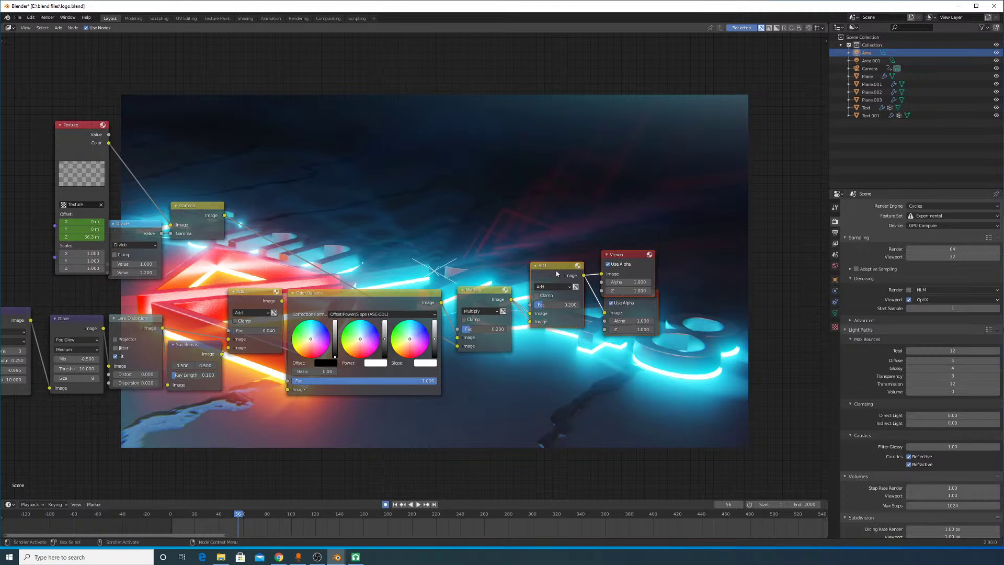
drag(555, 270, 542, 292)
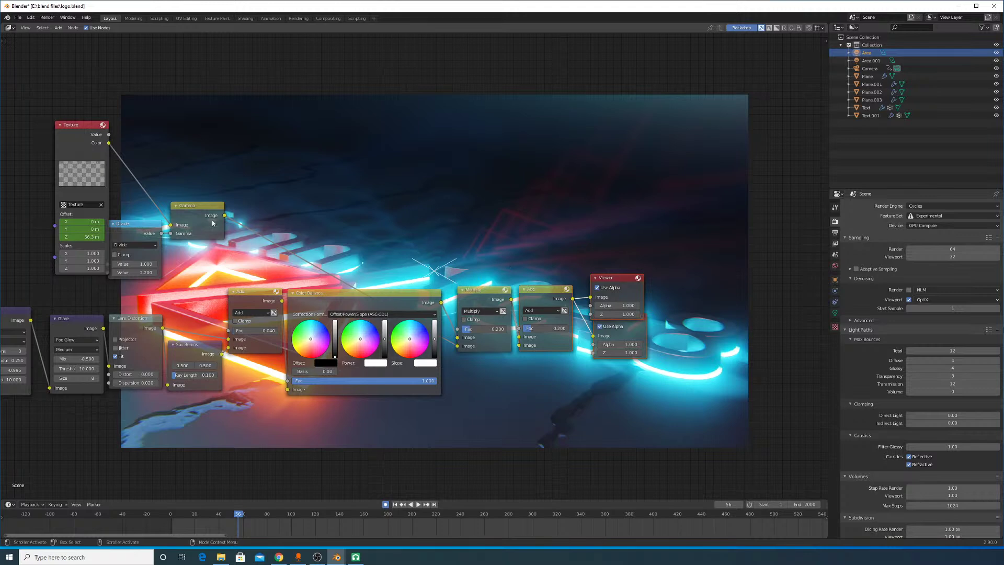
Step: Move the Gamma node away from the Divide node to sit above the Color Balance node
drag(205, 217, 373, 222)
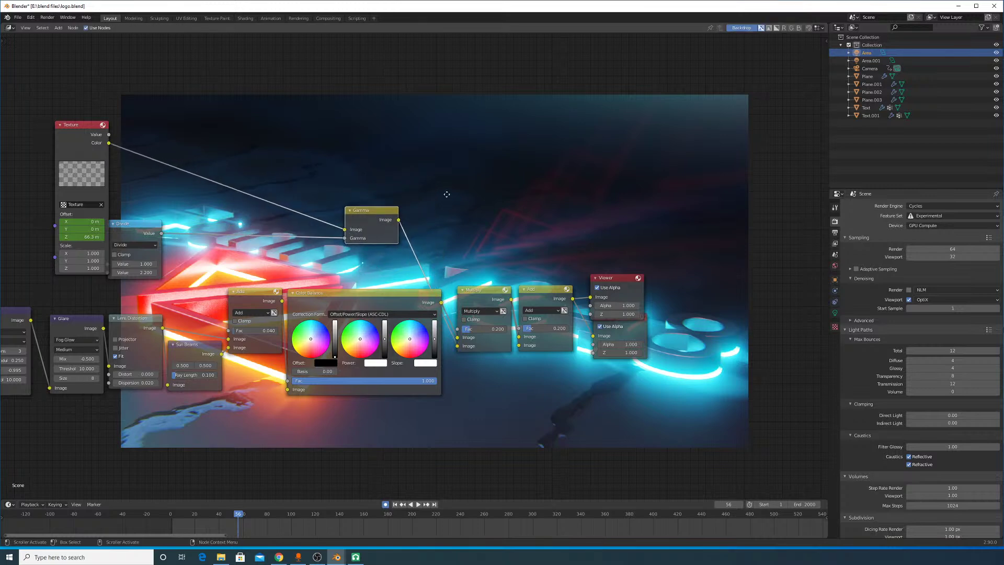
middle_drag(444, 191, 512, 341)
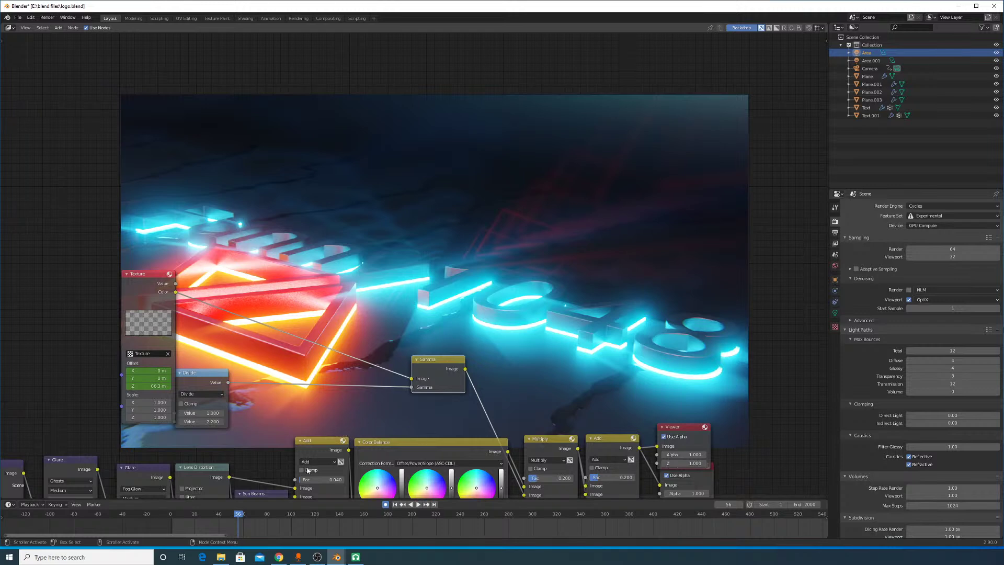
click(319, 558)
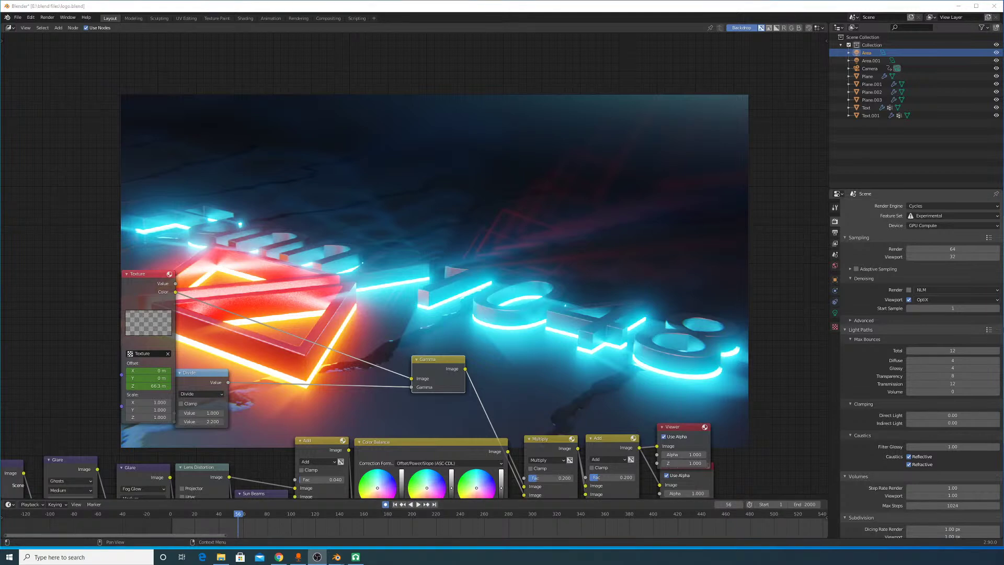